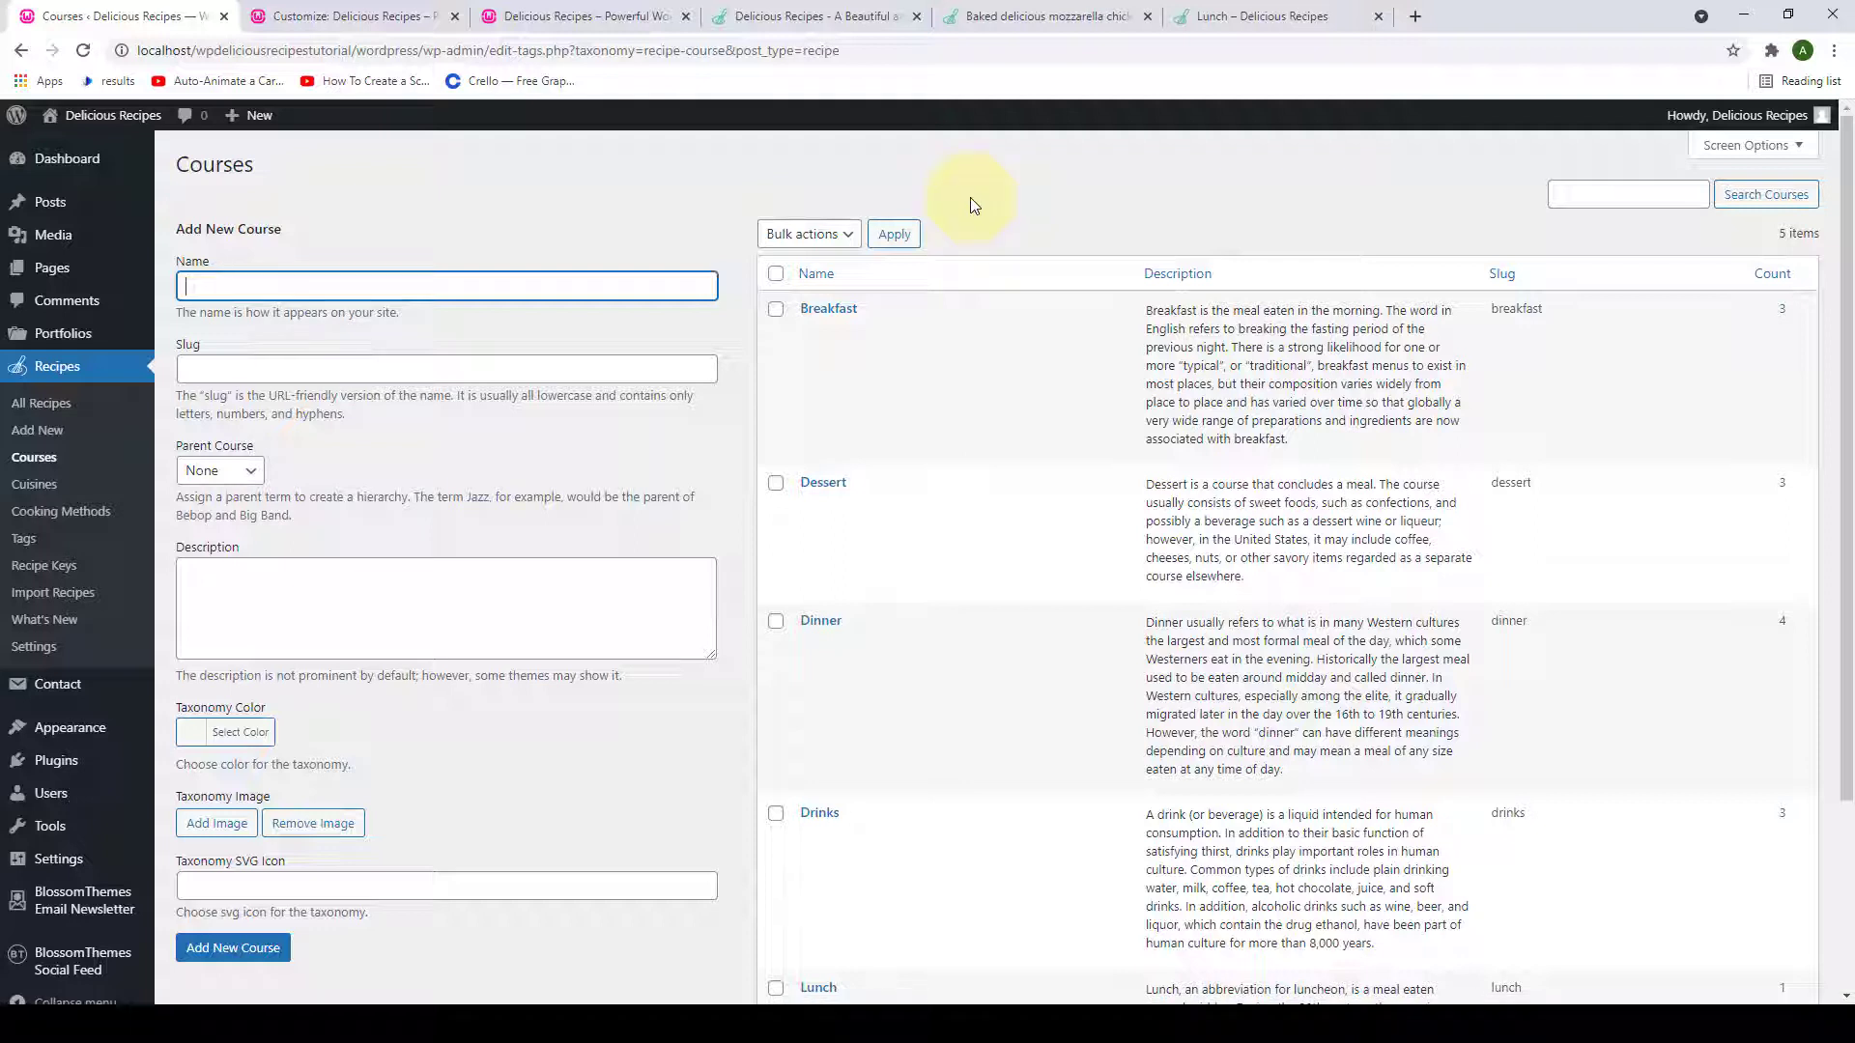
Open the Widgets management page and expand the default Sidebar widget area.
mouse_move(79, 731)
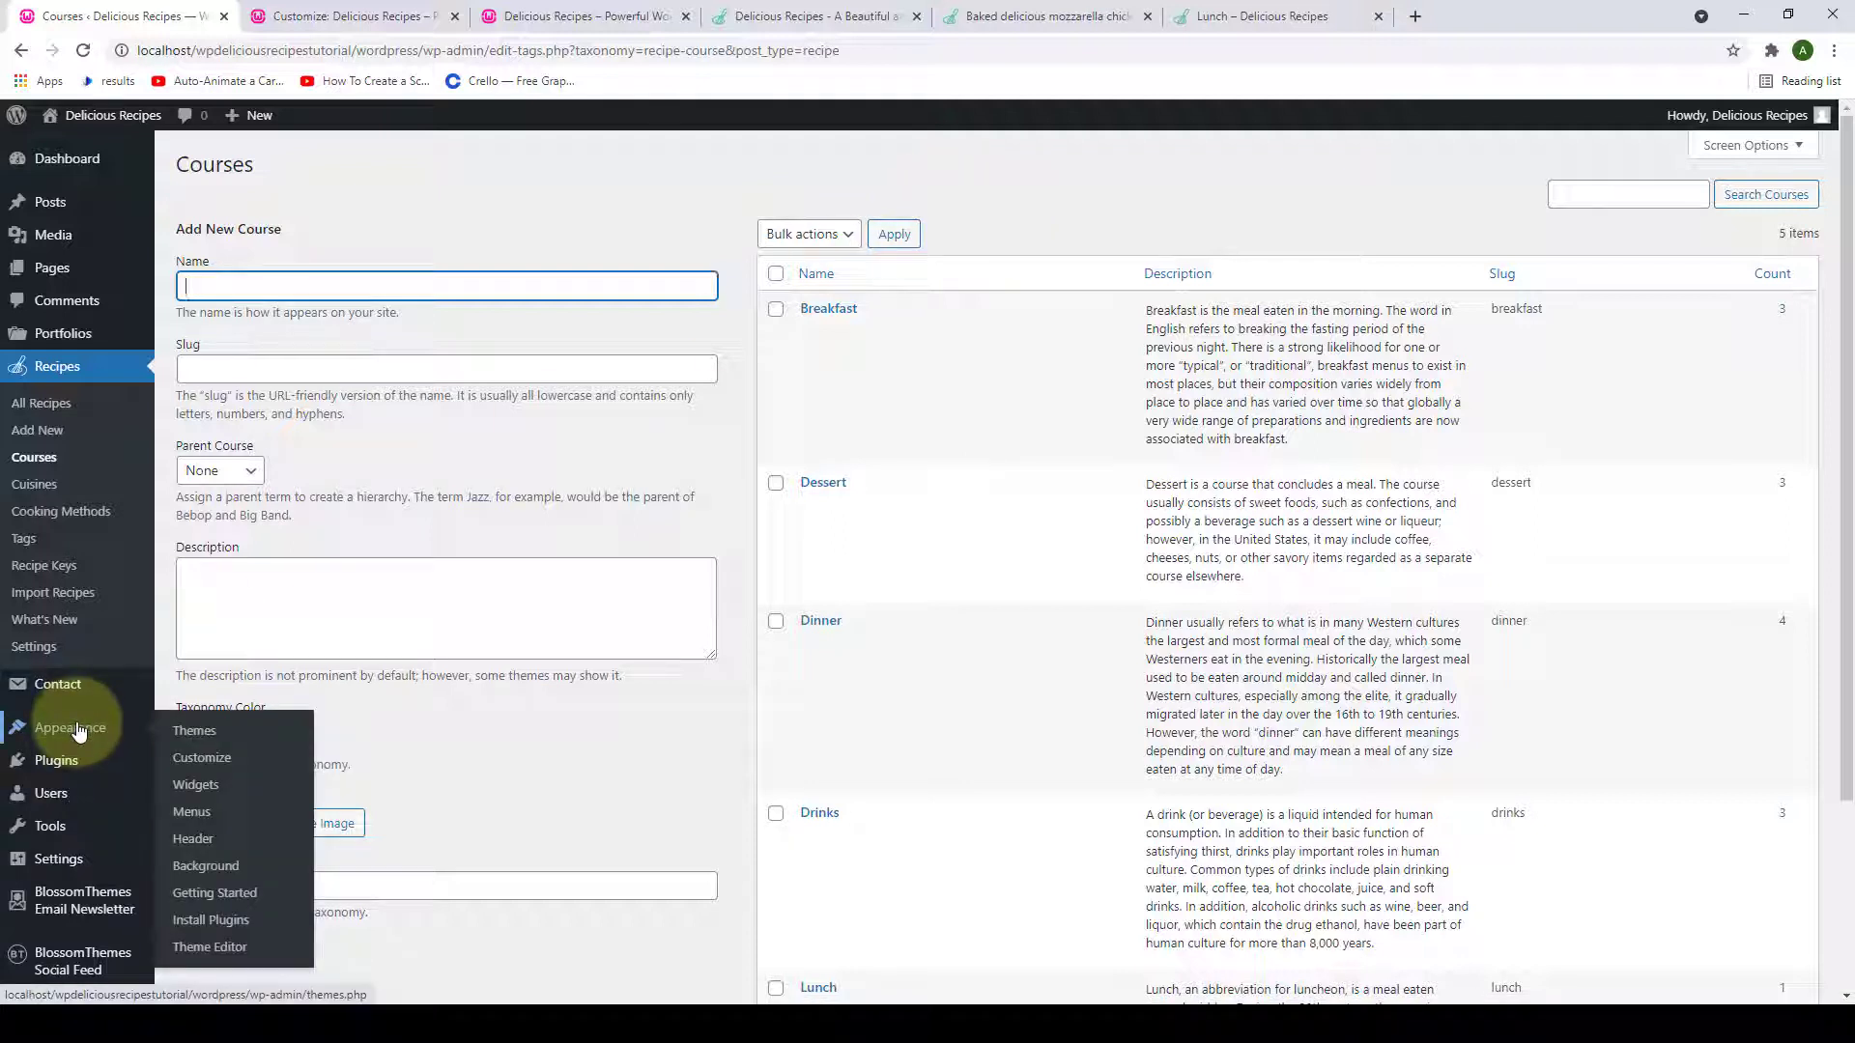
left_click(202, 787)
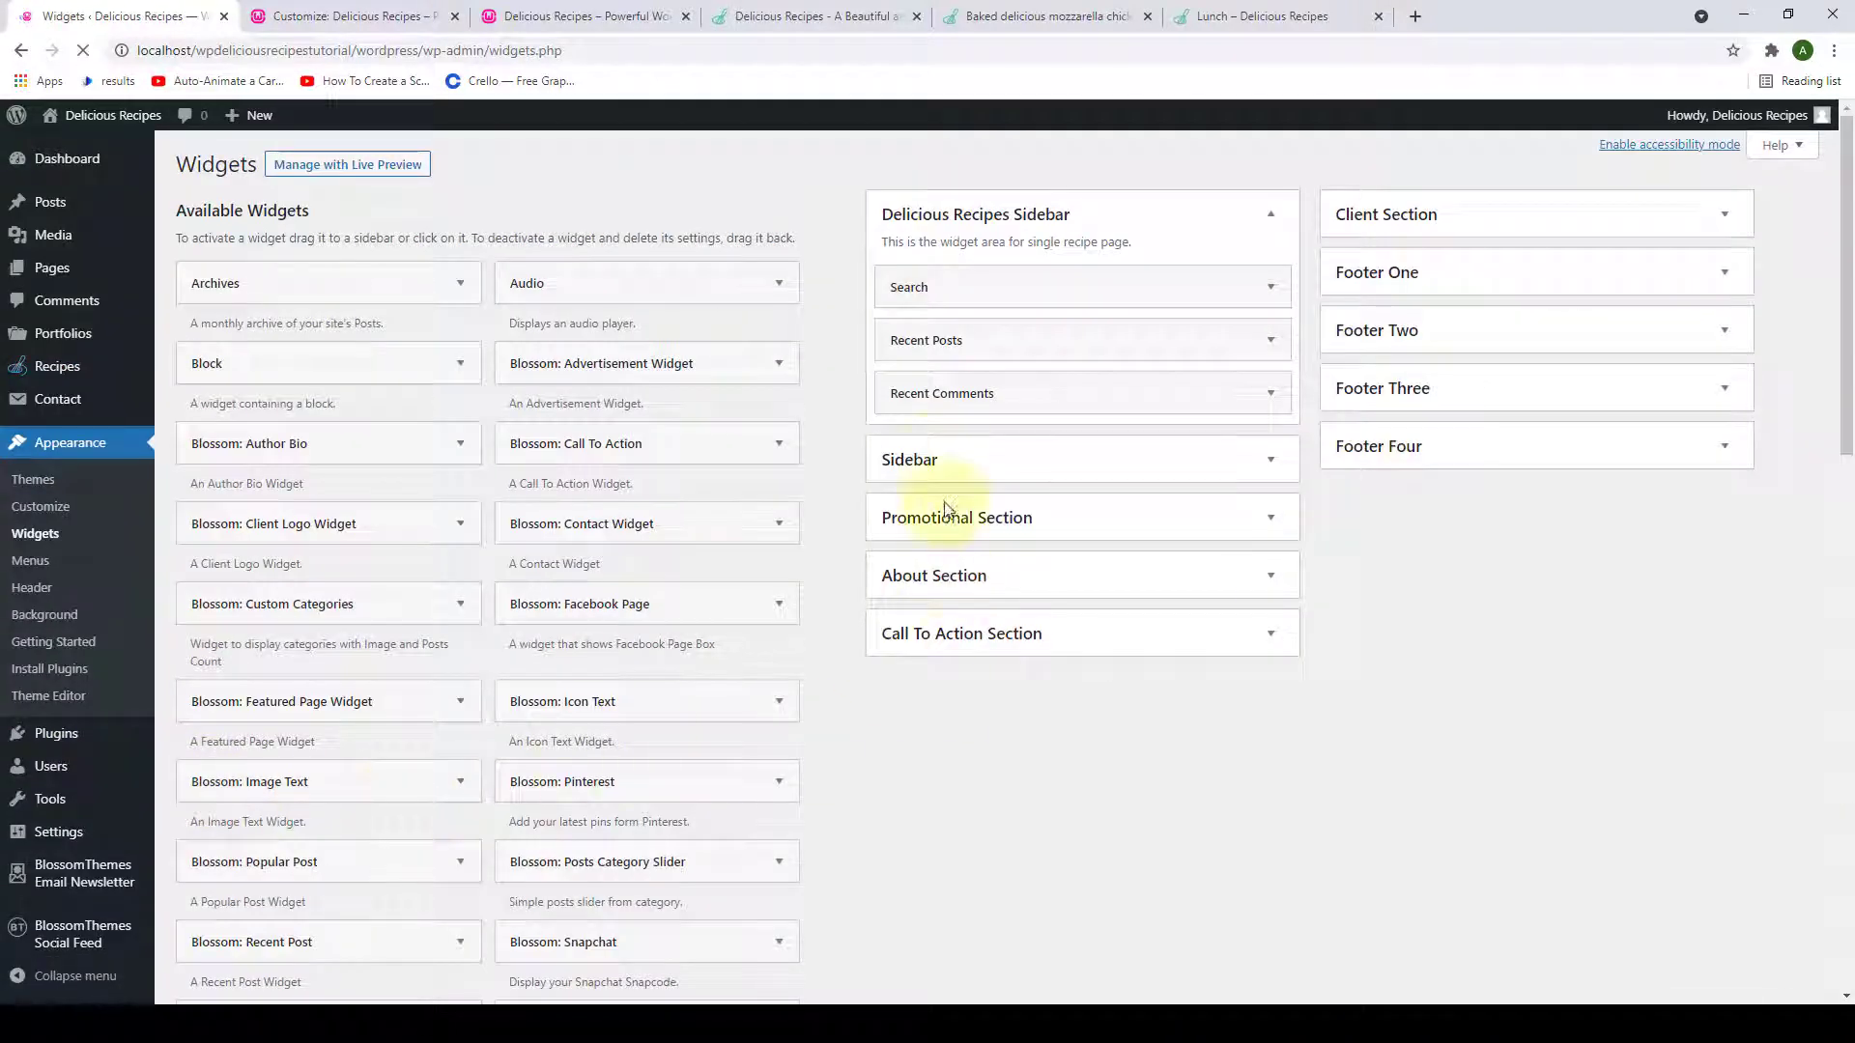
left_click(944, 462)
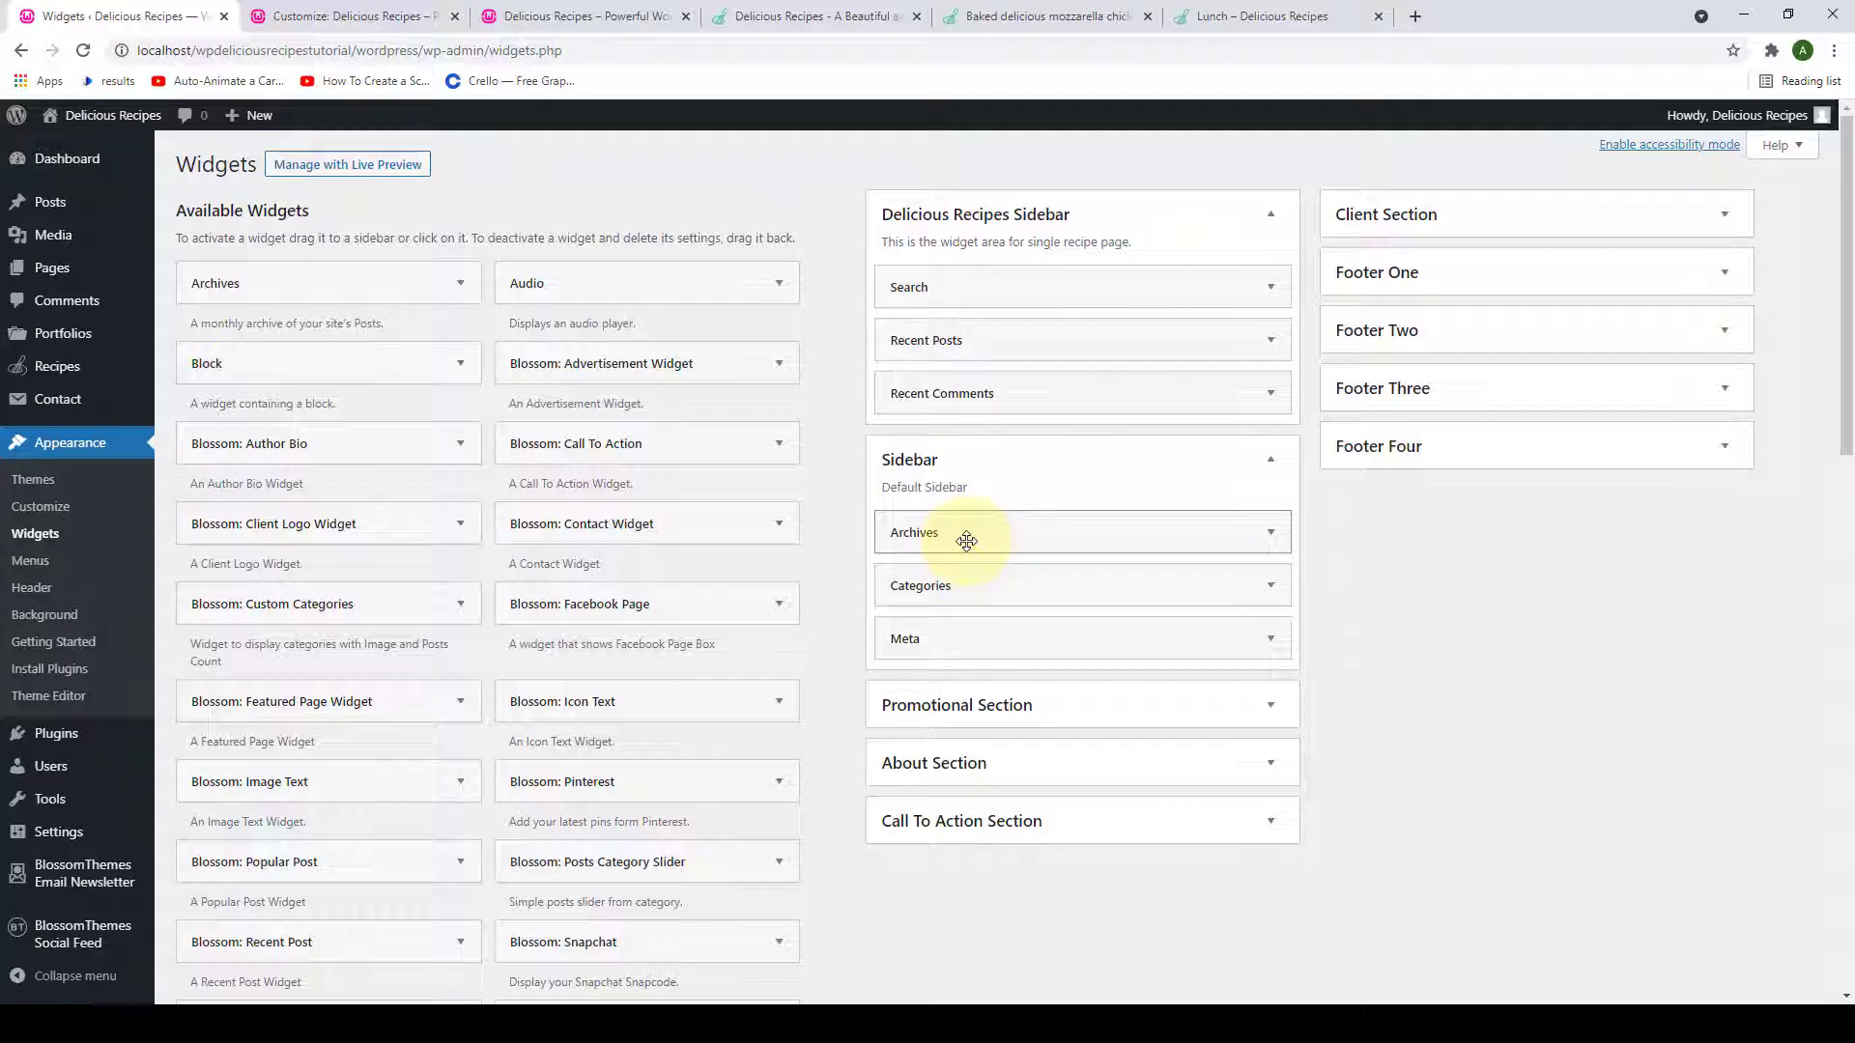
Delete the Meta, Categories and Archives widgets from the default Sidebar area.
scroll(966, 541, "down", 1)
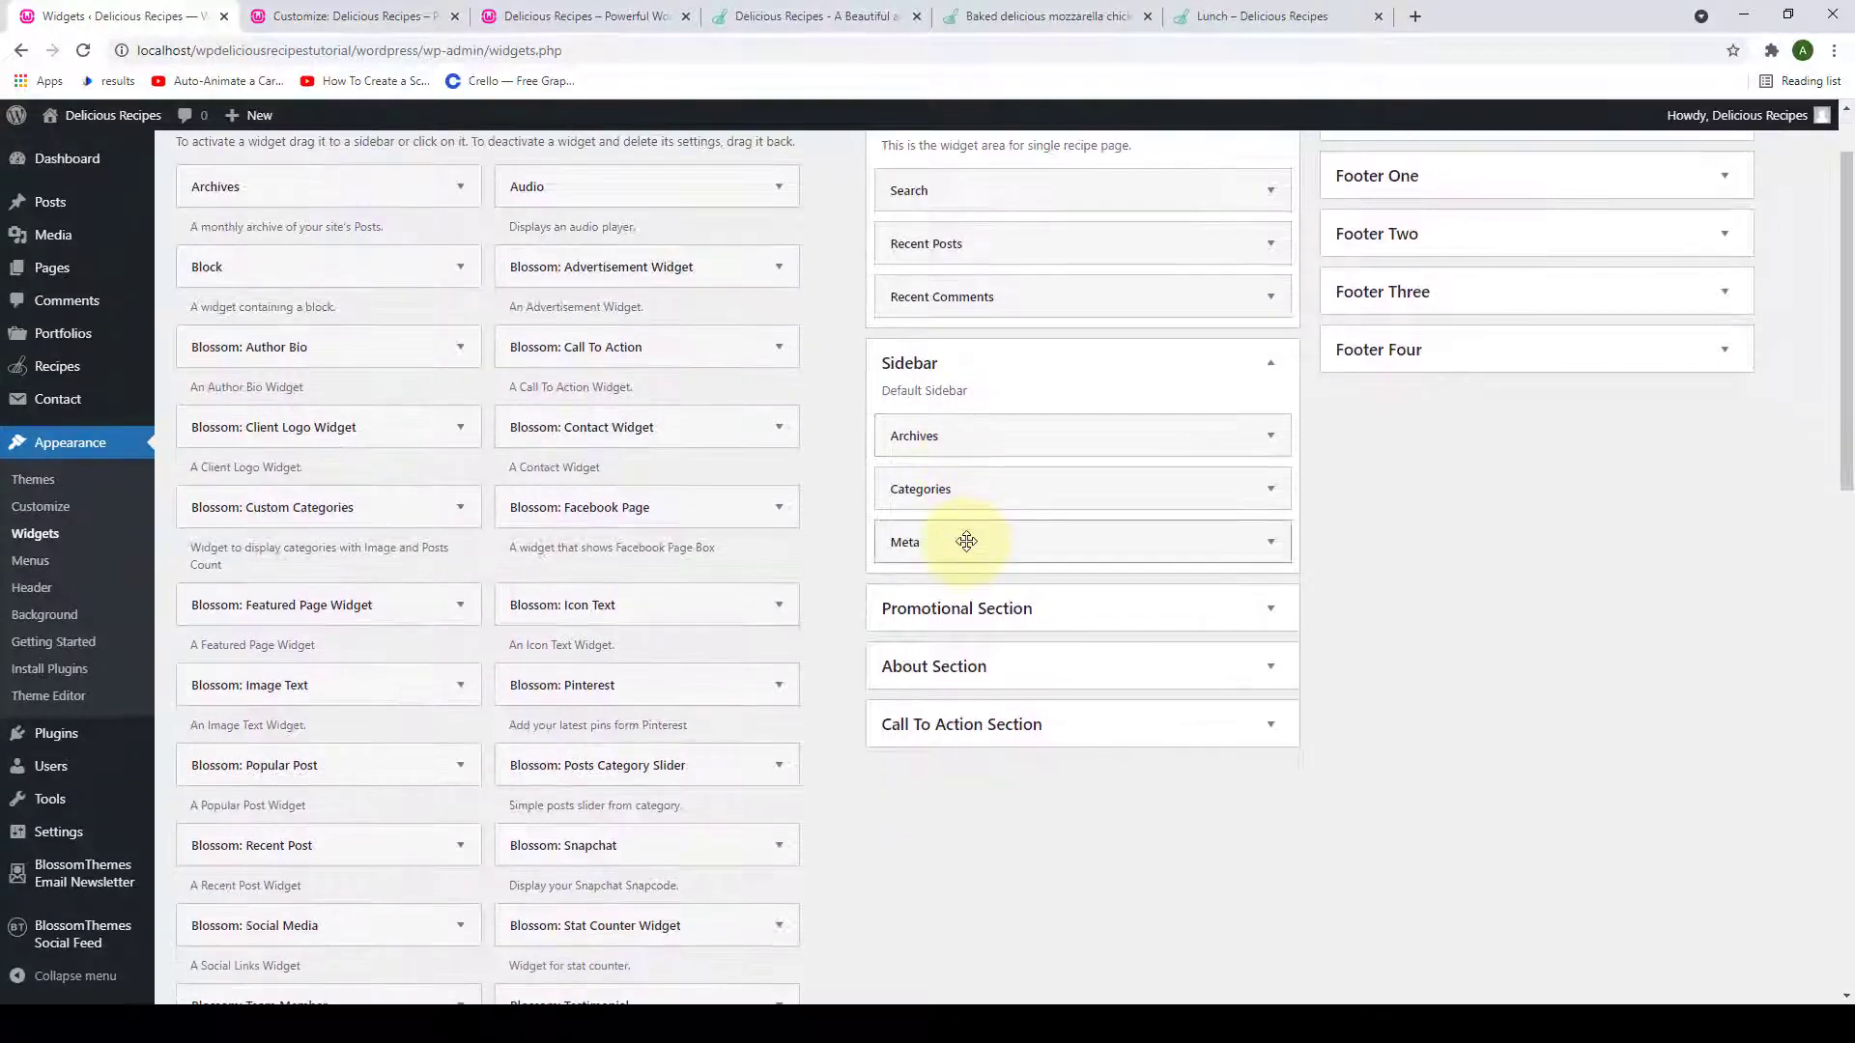
left_click(1039, 556)
left_click(906, 658)
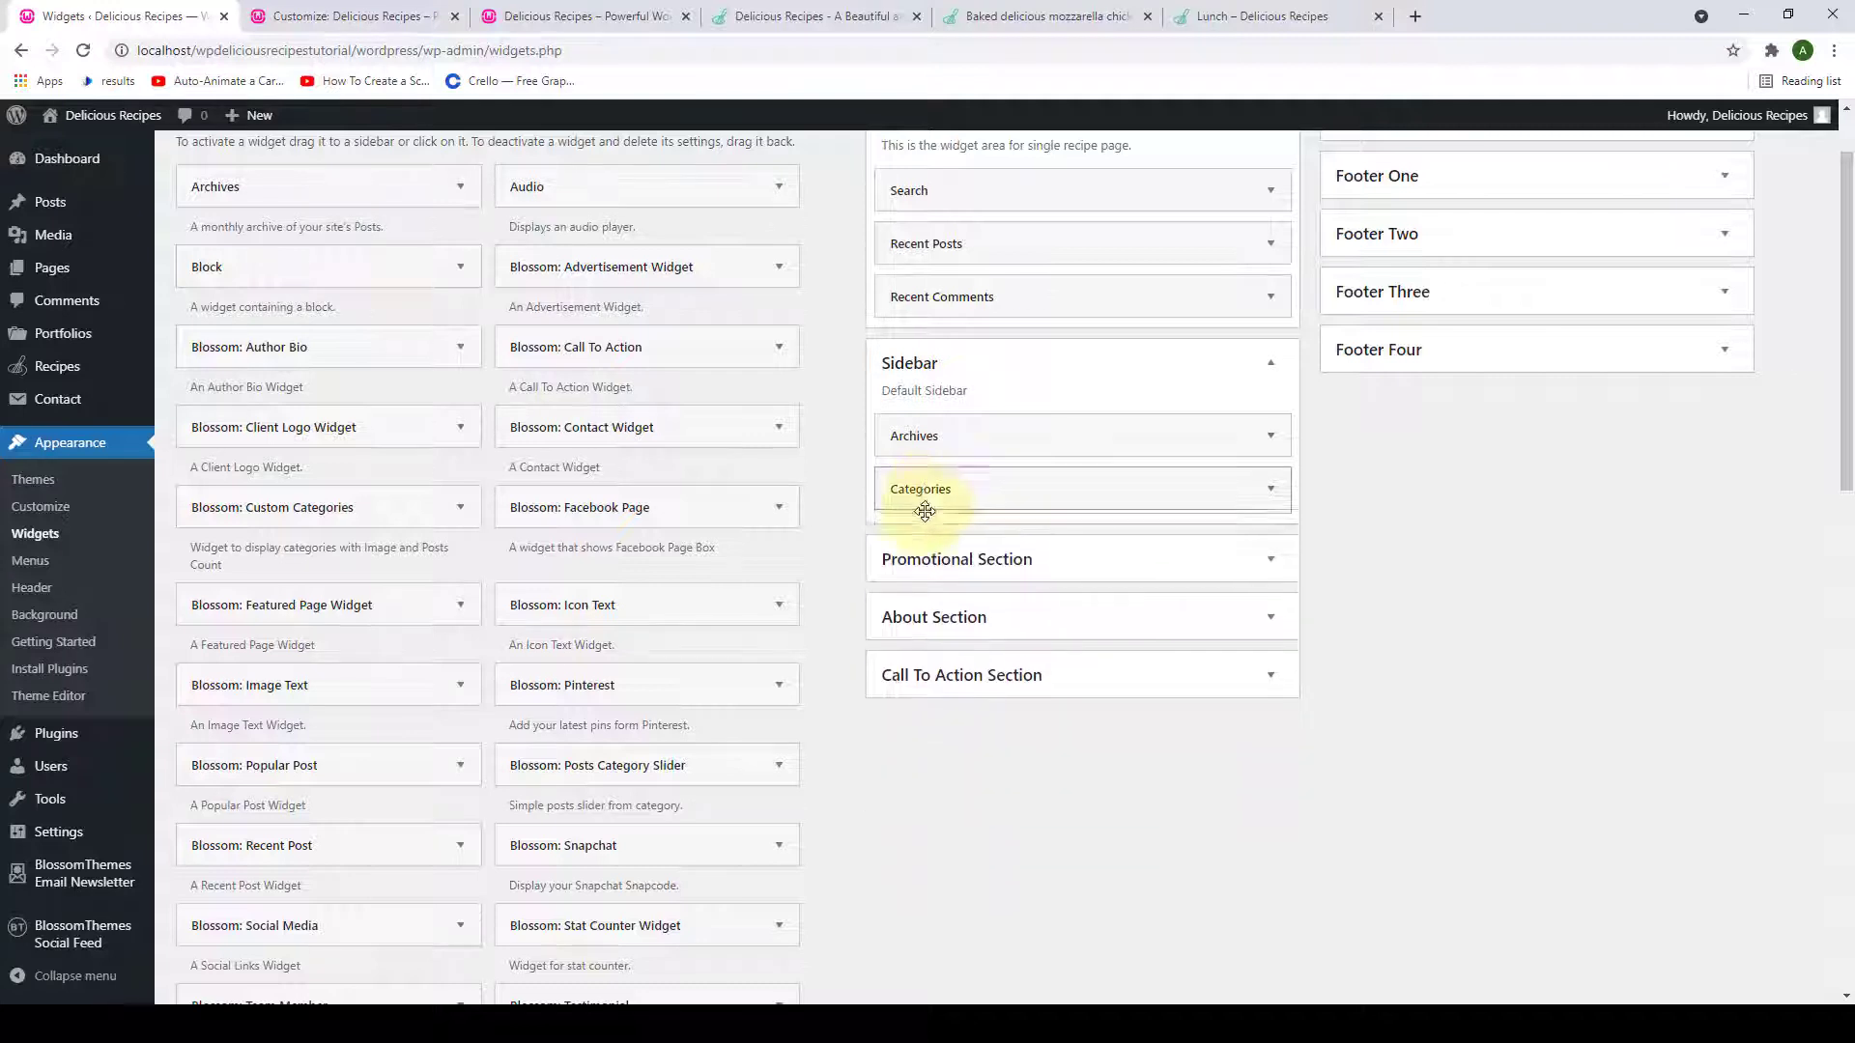
left_click(920, 489)
left_click(906, 667)
left_click(942, 436)
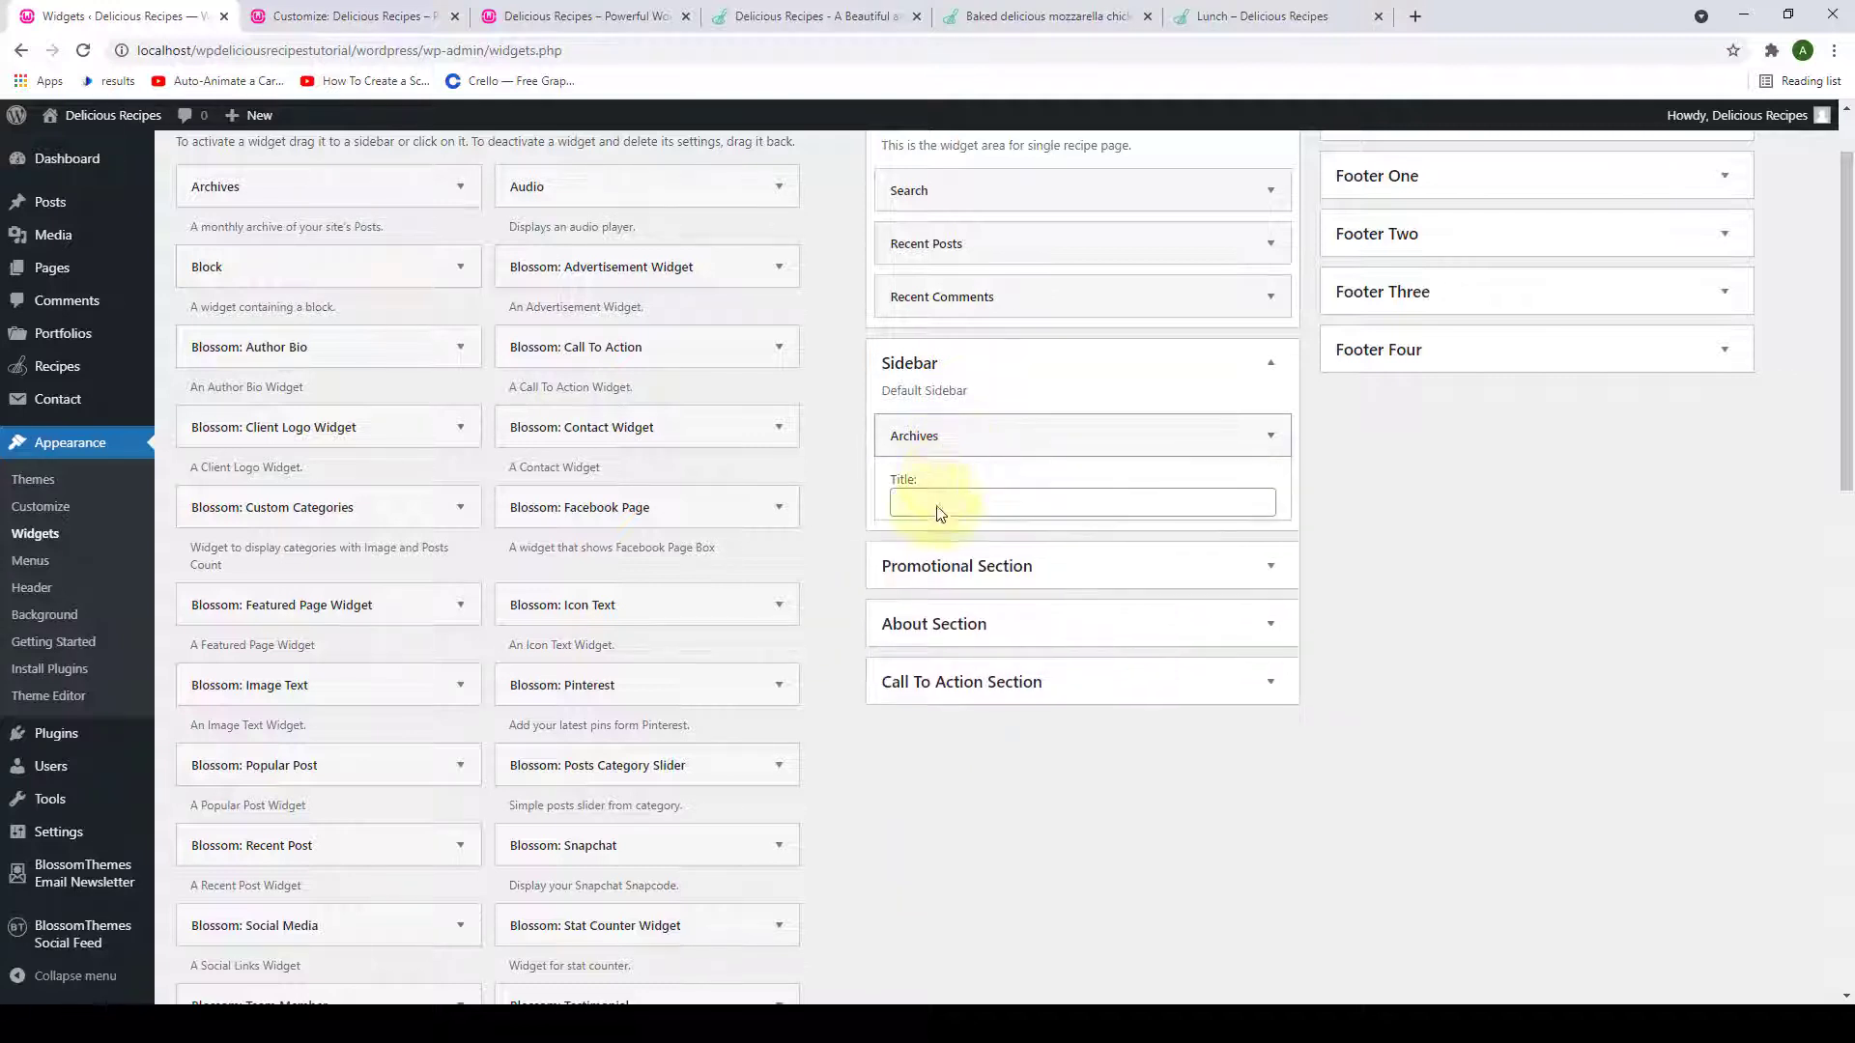
left_click(907, 593)
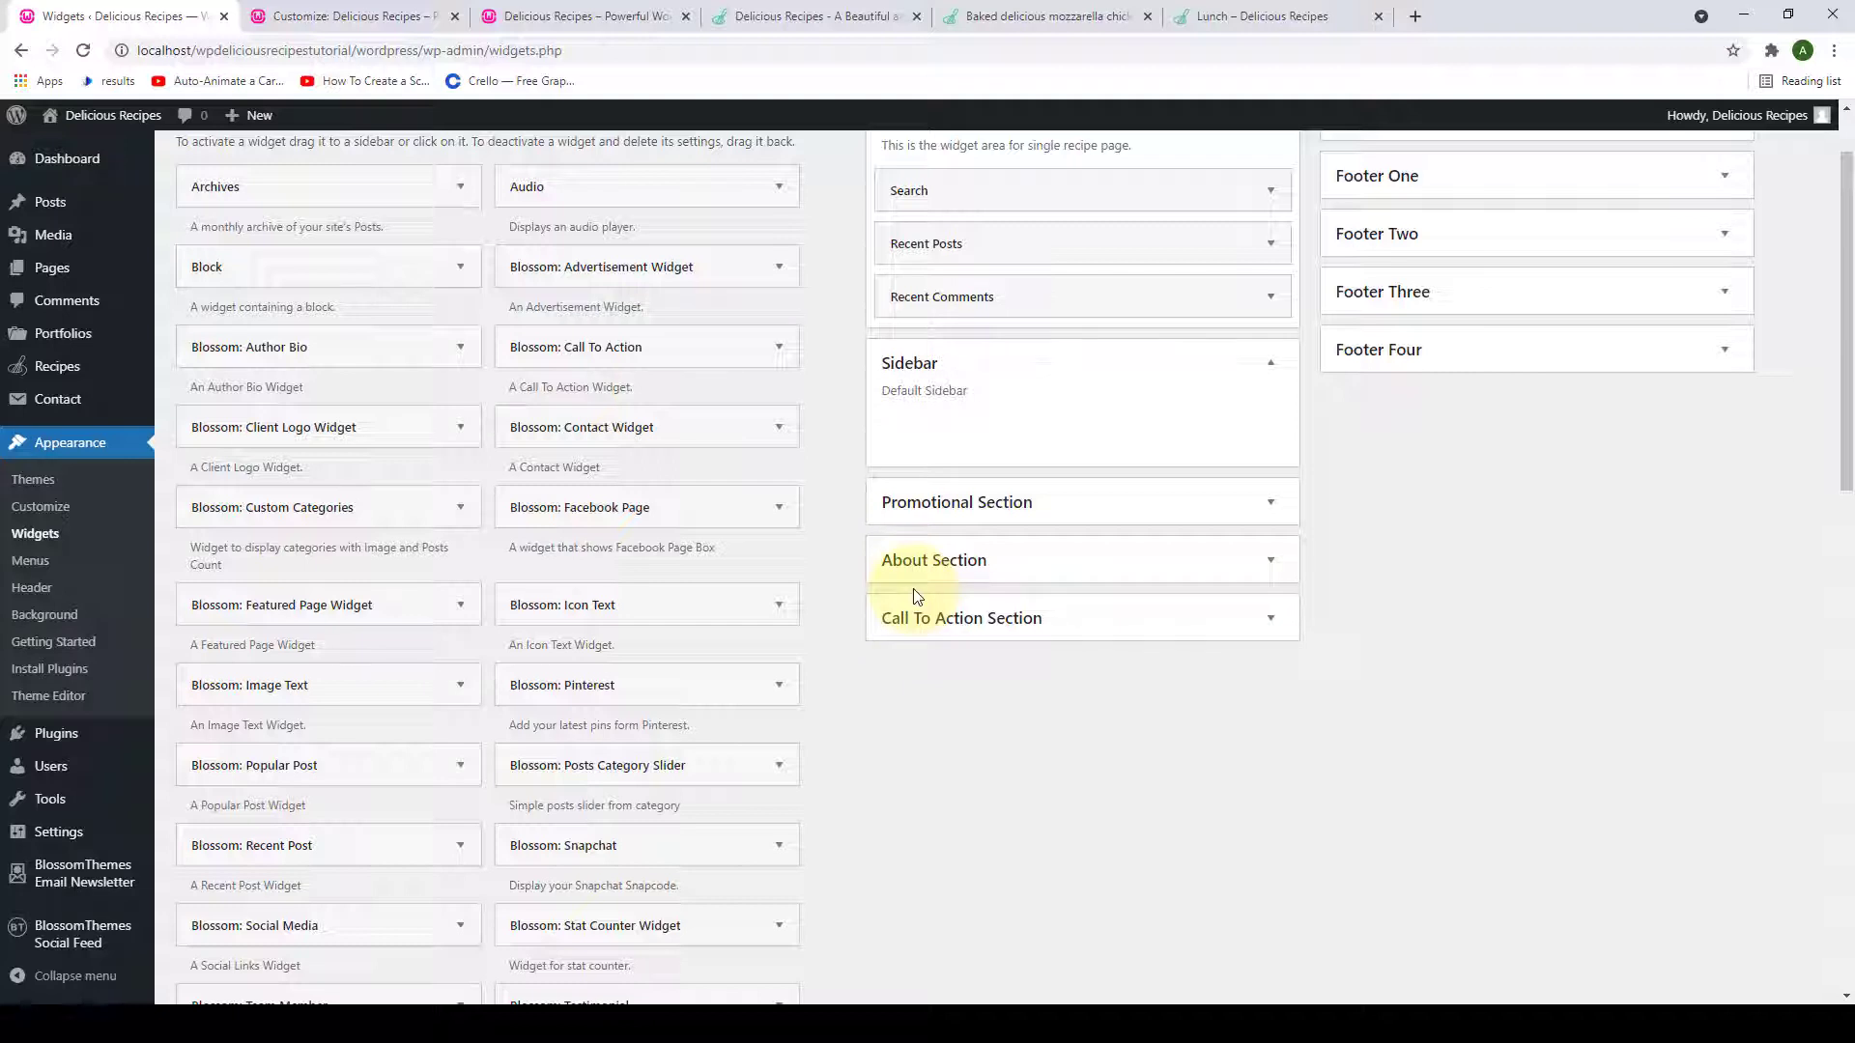
Add the Delicious: Recipe Categories widget to the Sidebar area.
scroll(540, 316, "up", 1)
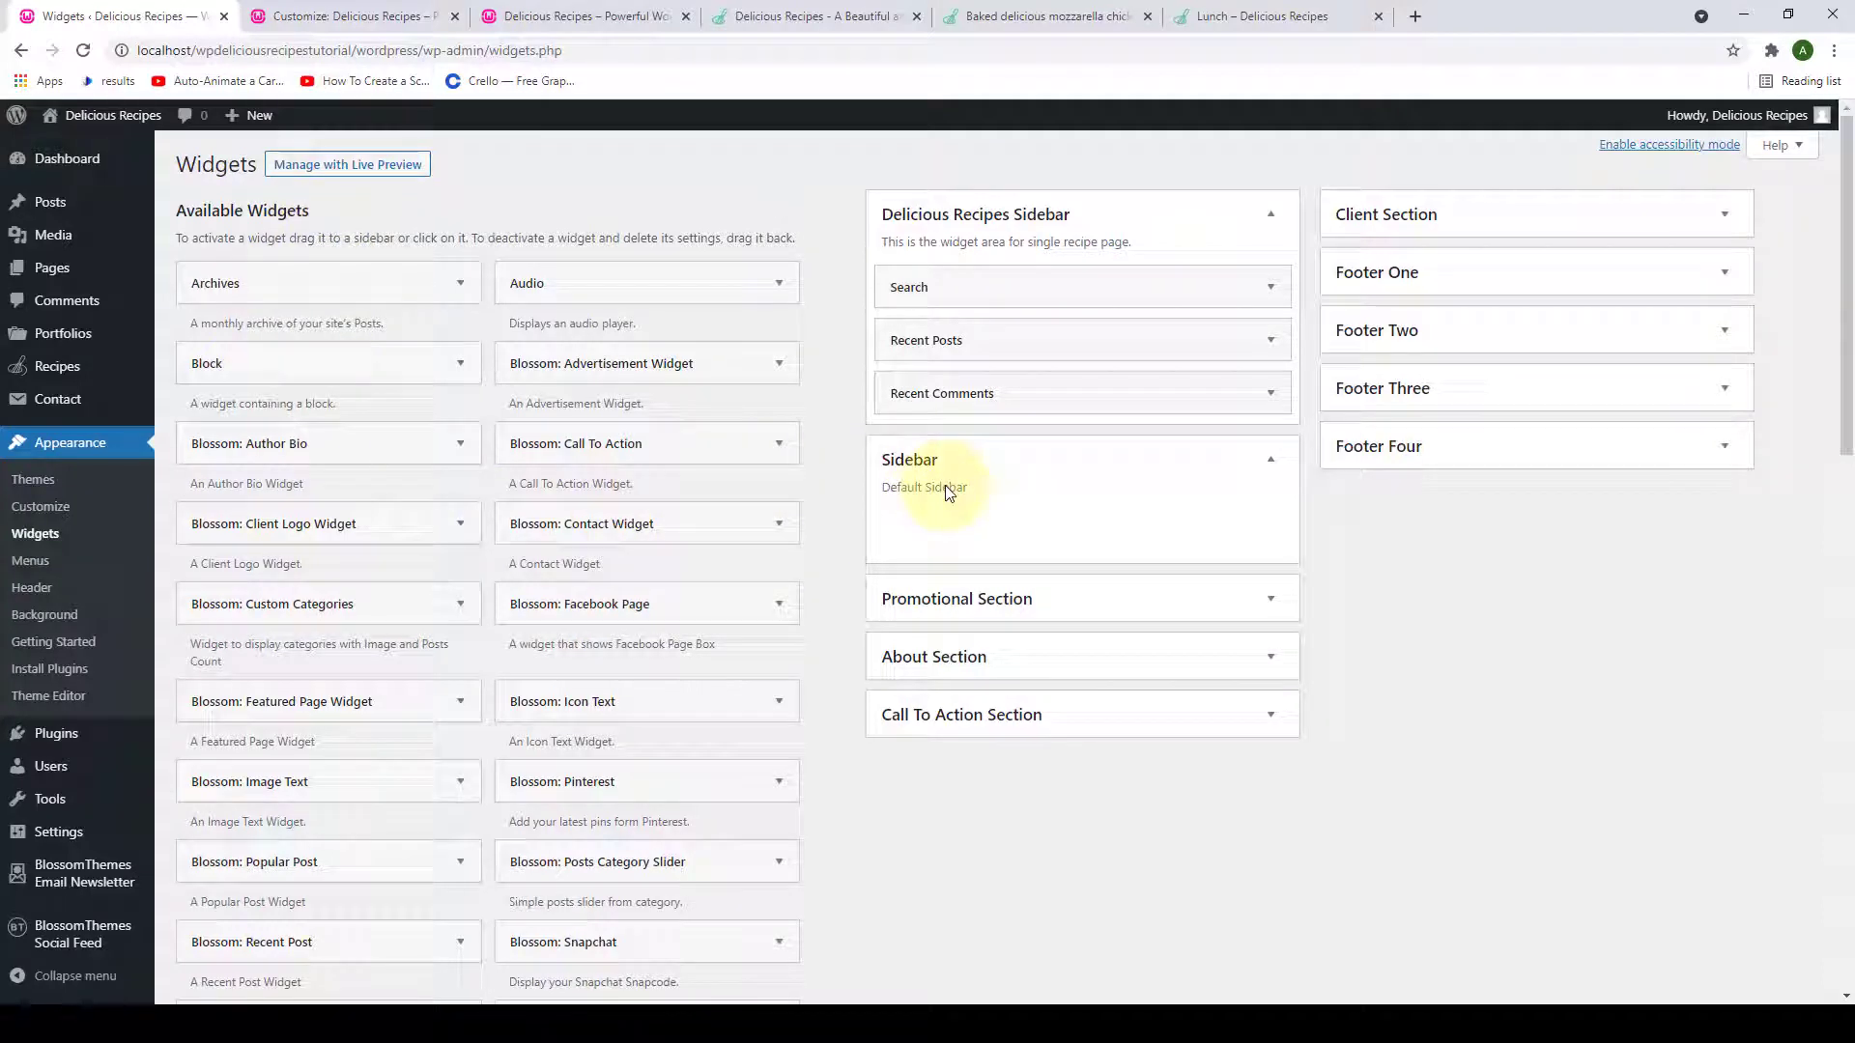
scroll(505, 397, "down", 9)
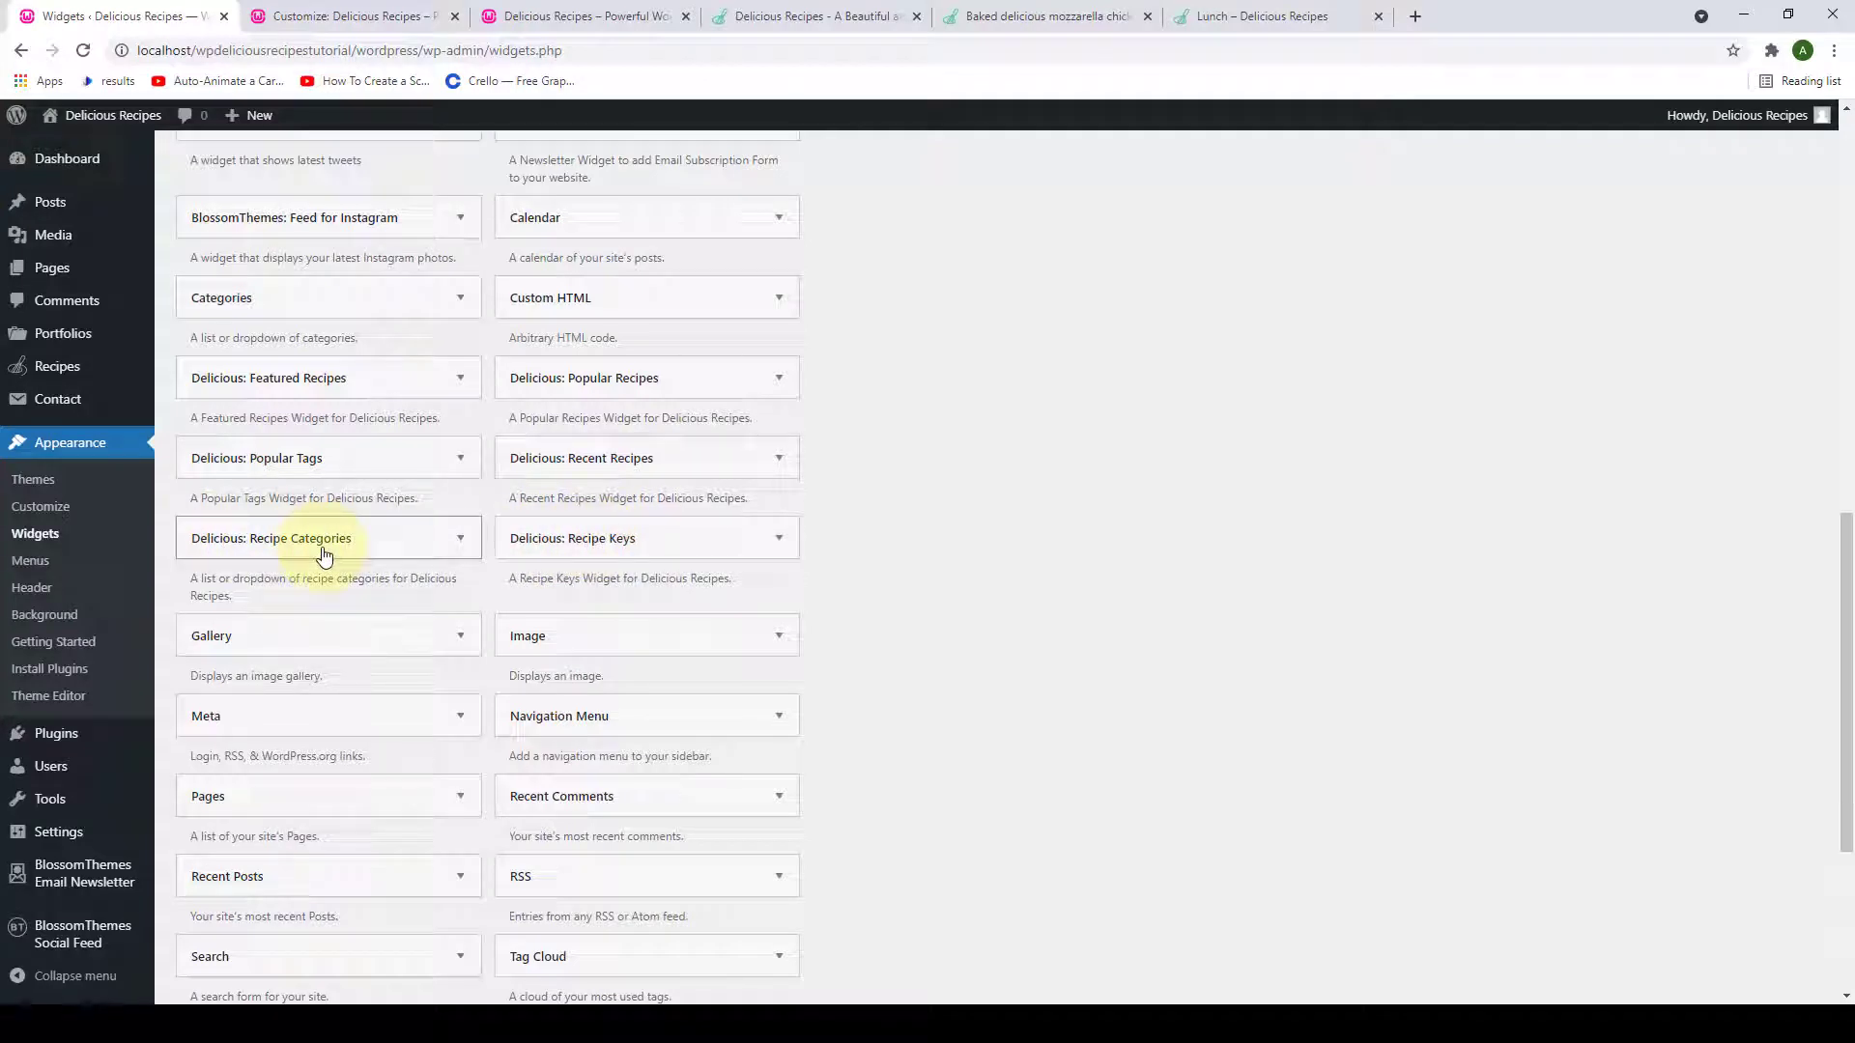
left_click(460, 541)
scroll(242, 605, "down", 1)
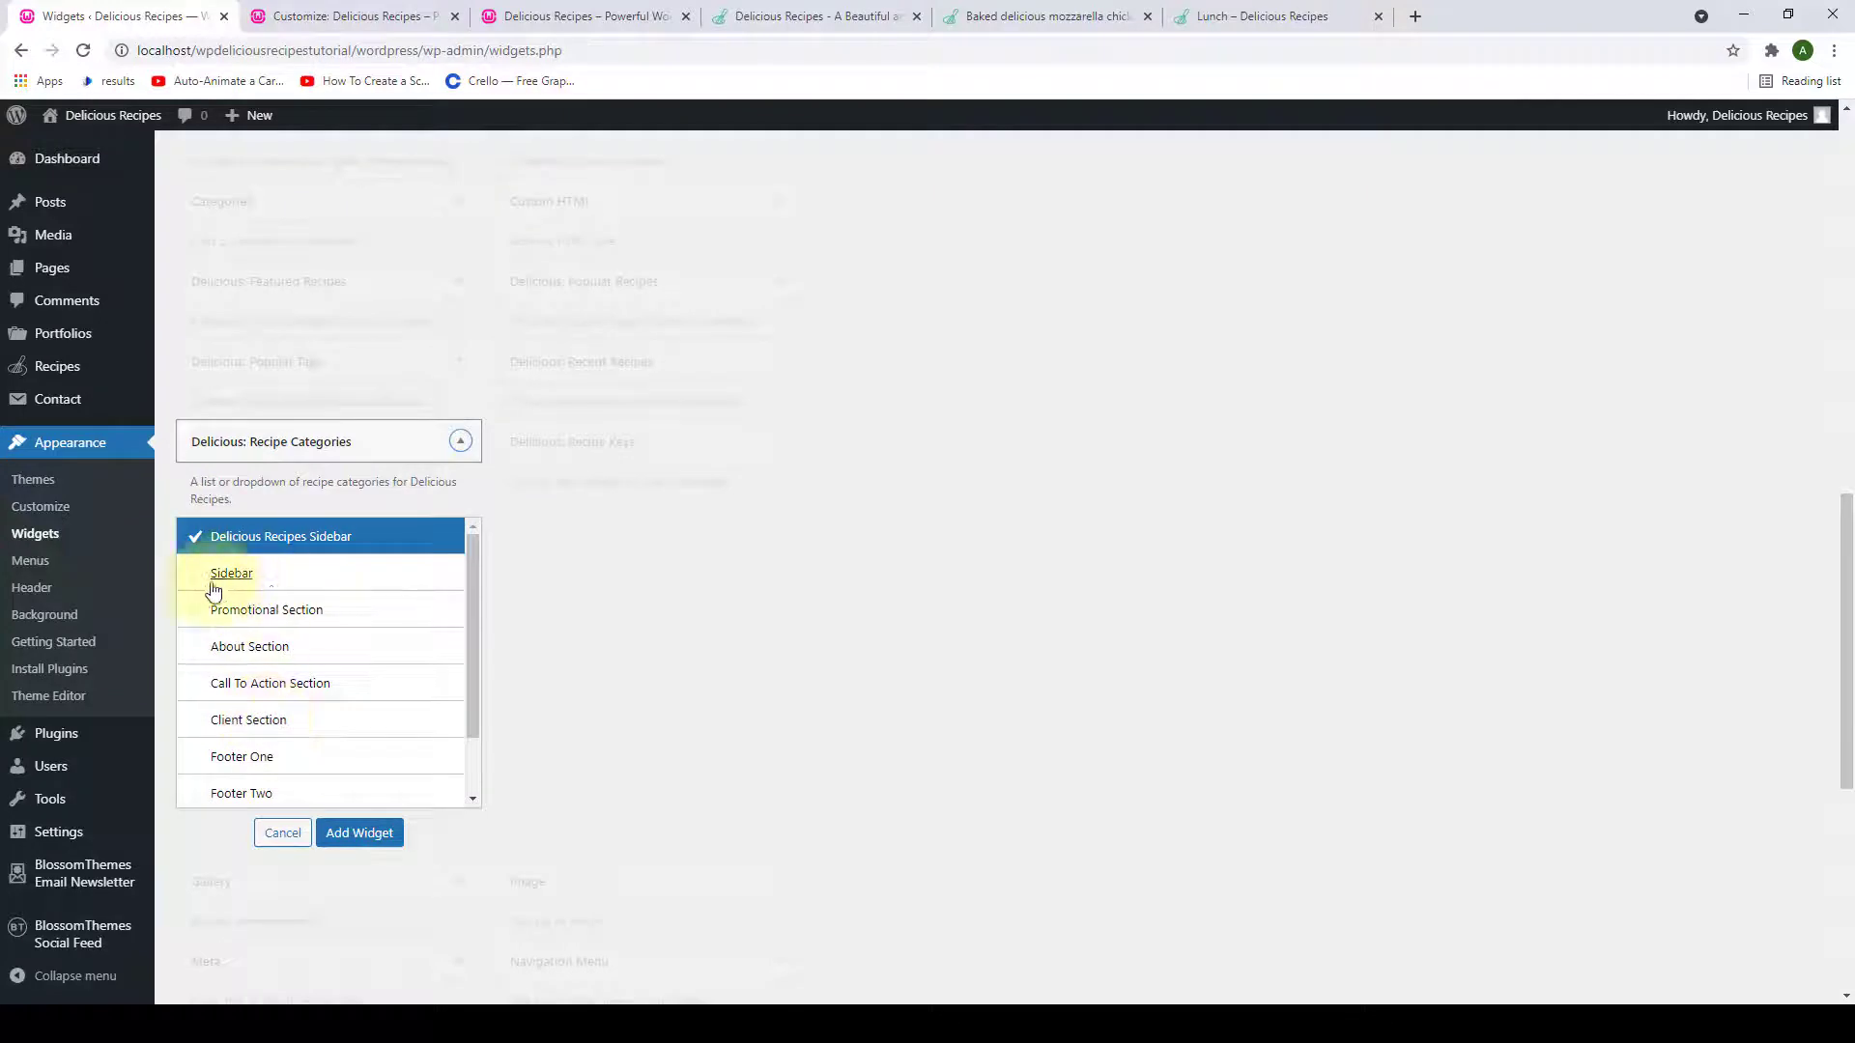
left_click(232, 576)
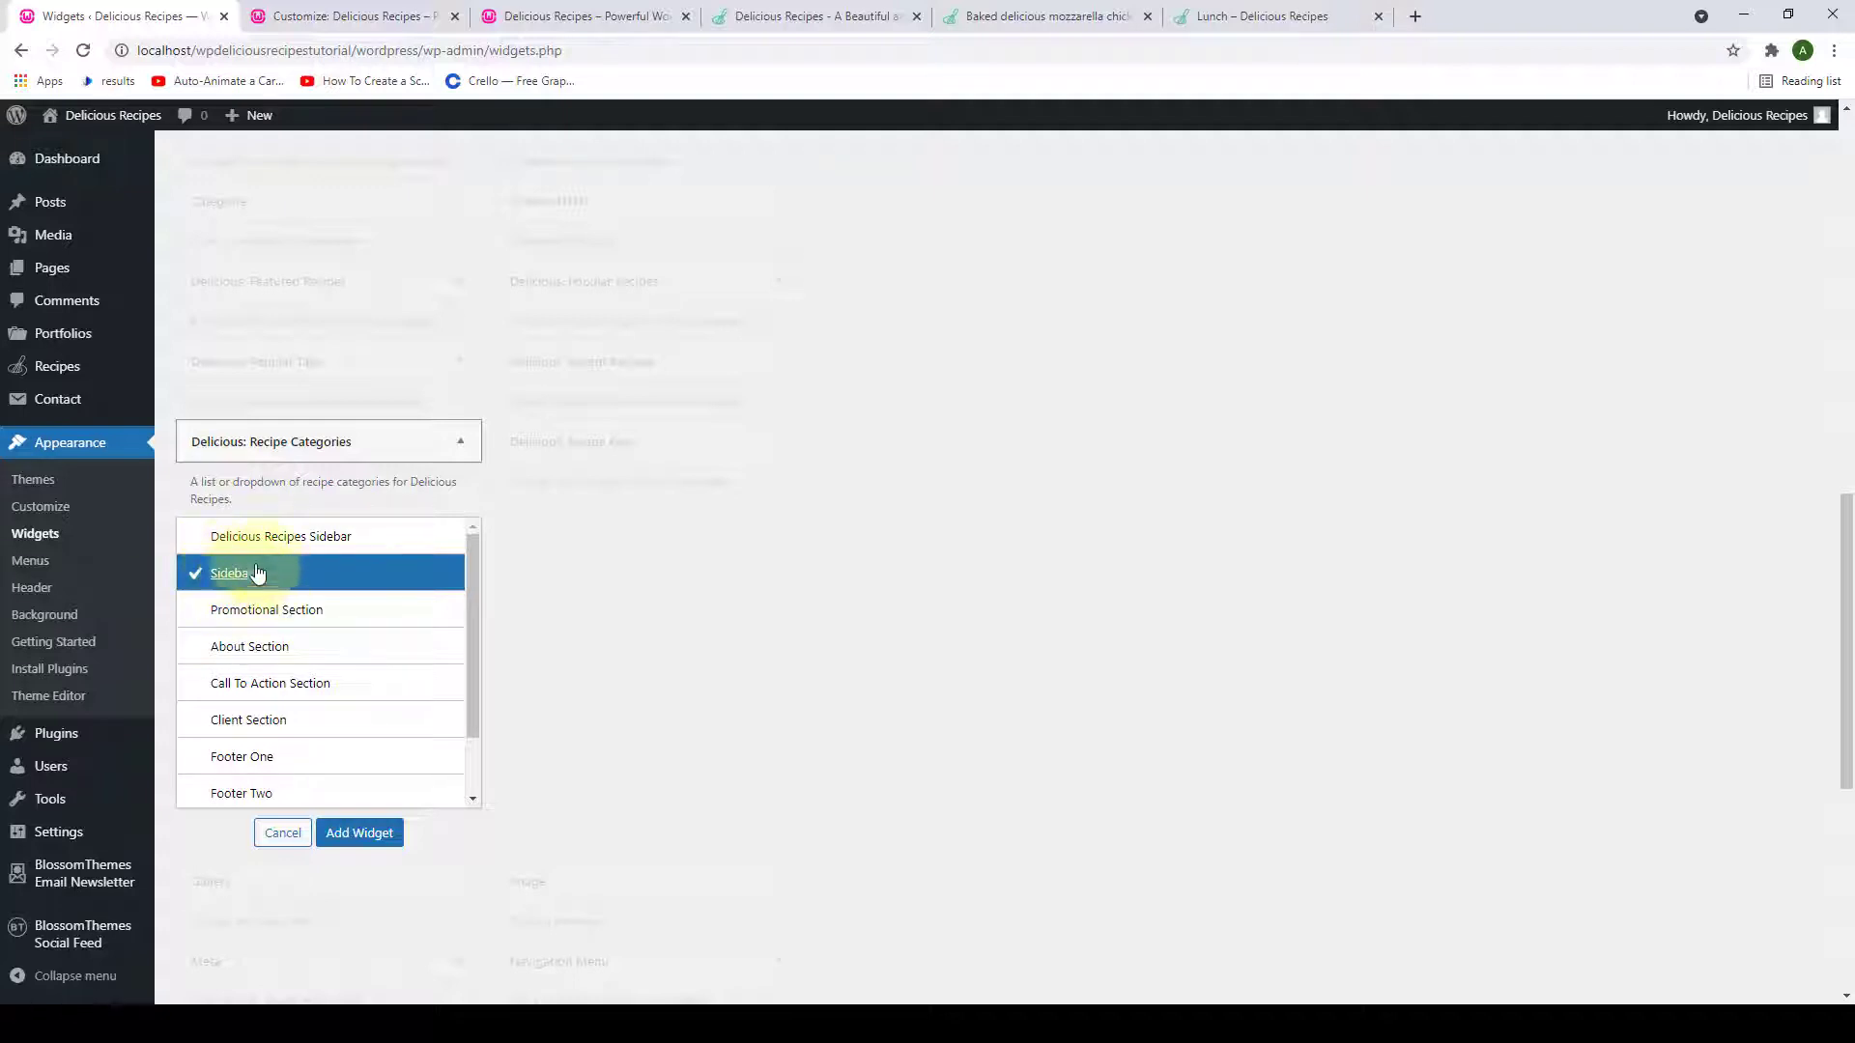
left_click(371, 836)
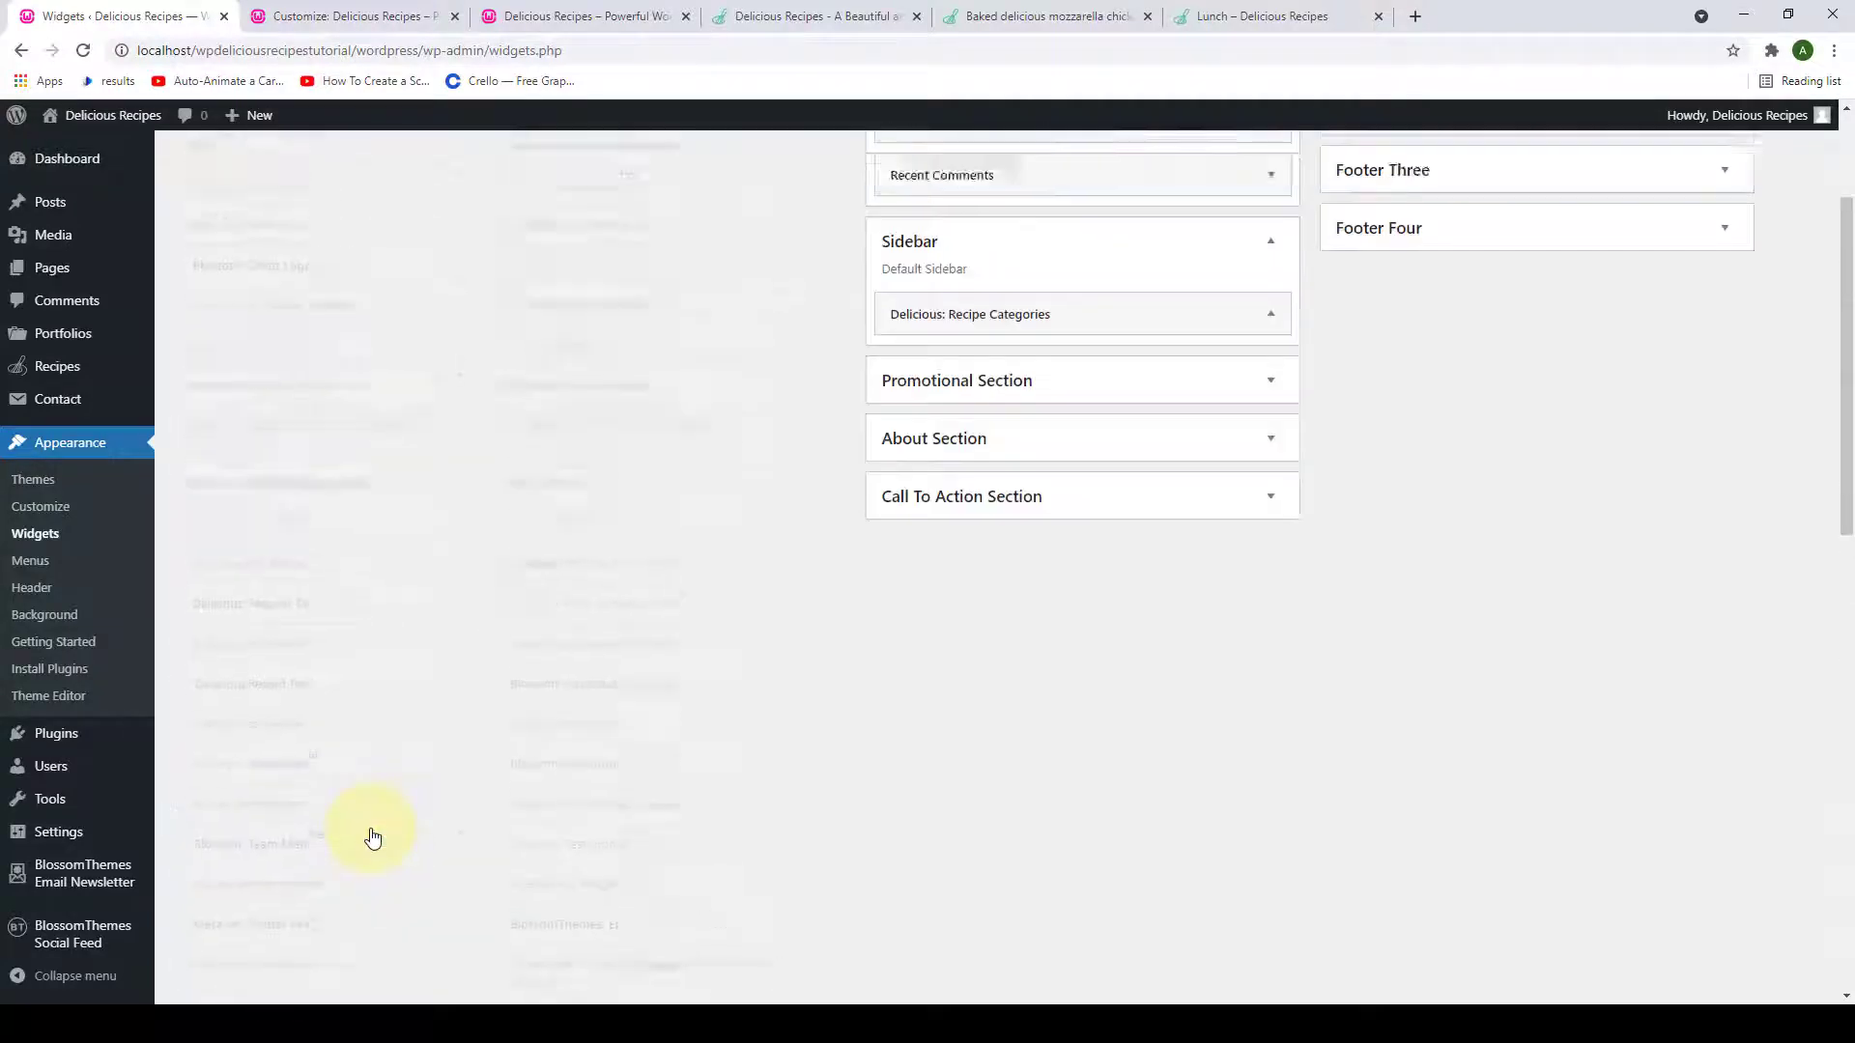
Choose Recipe Course as the new widget's taxonomy and change its title to Recipe Course.
scroll(943, 548, "up", 3)
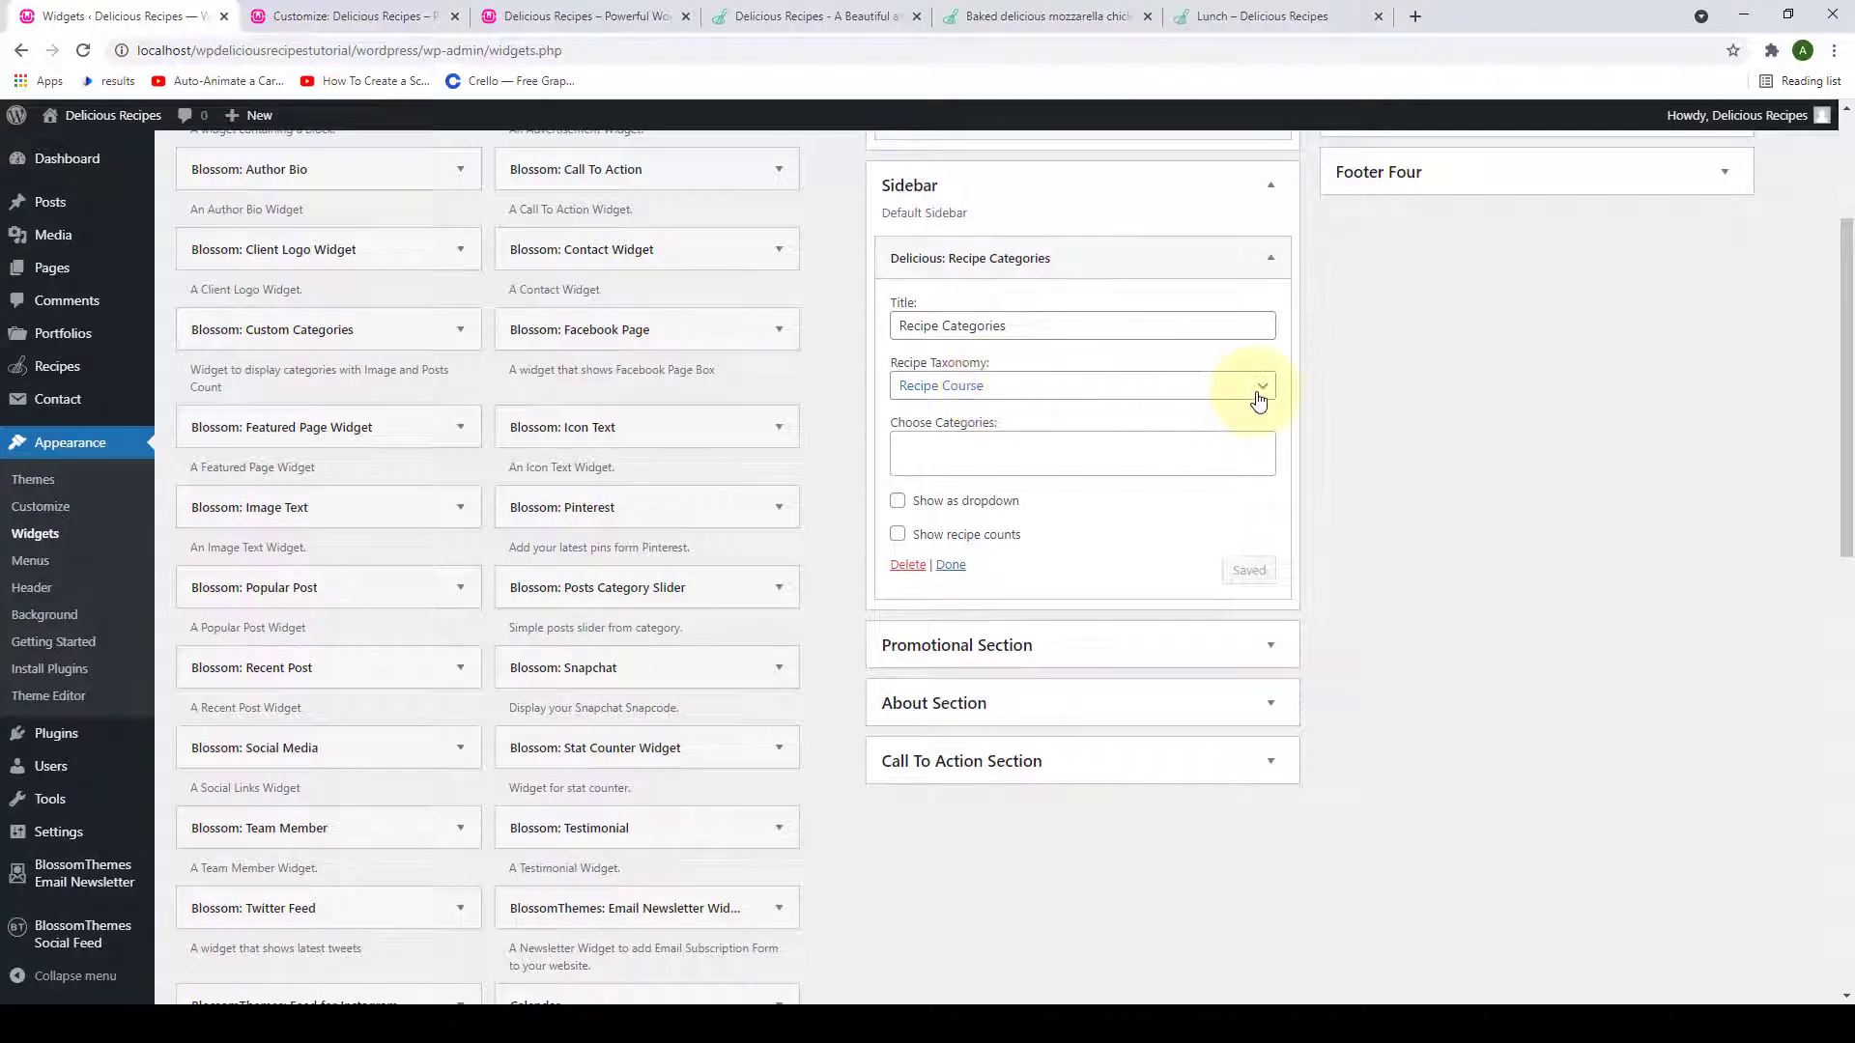
left_click(1253, 395)
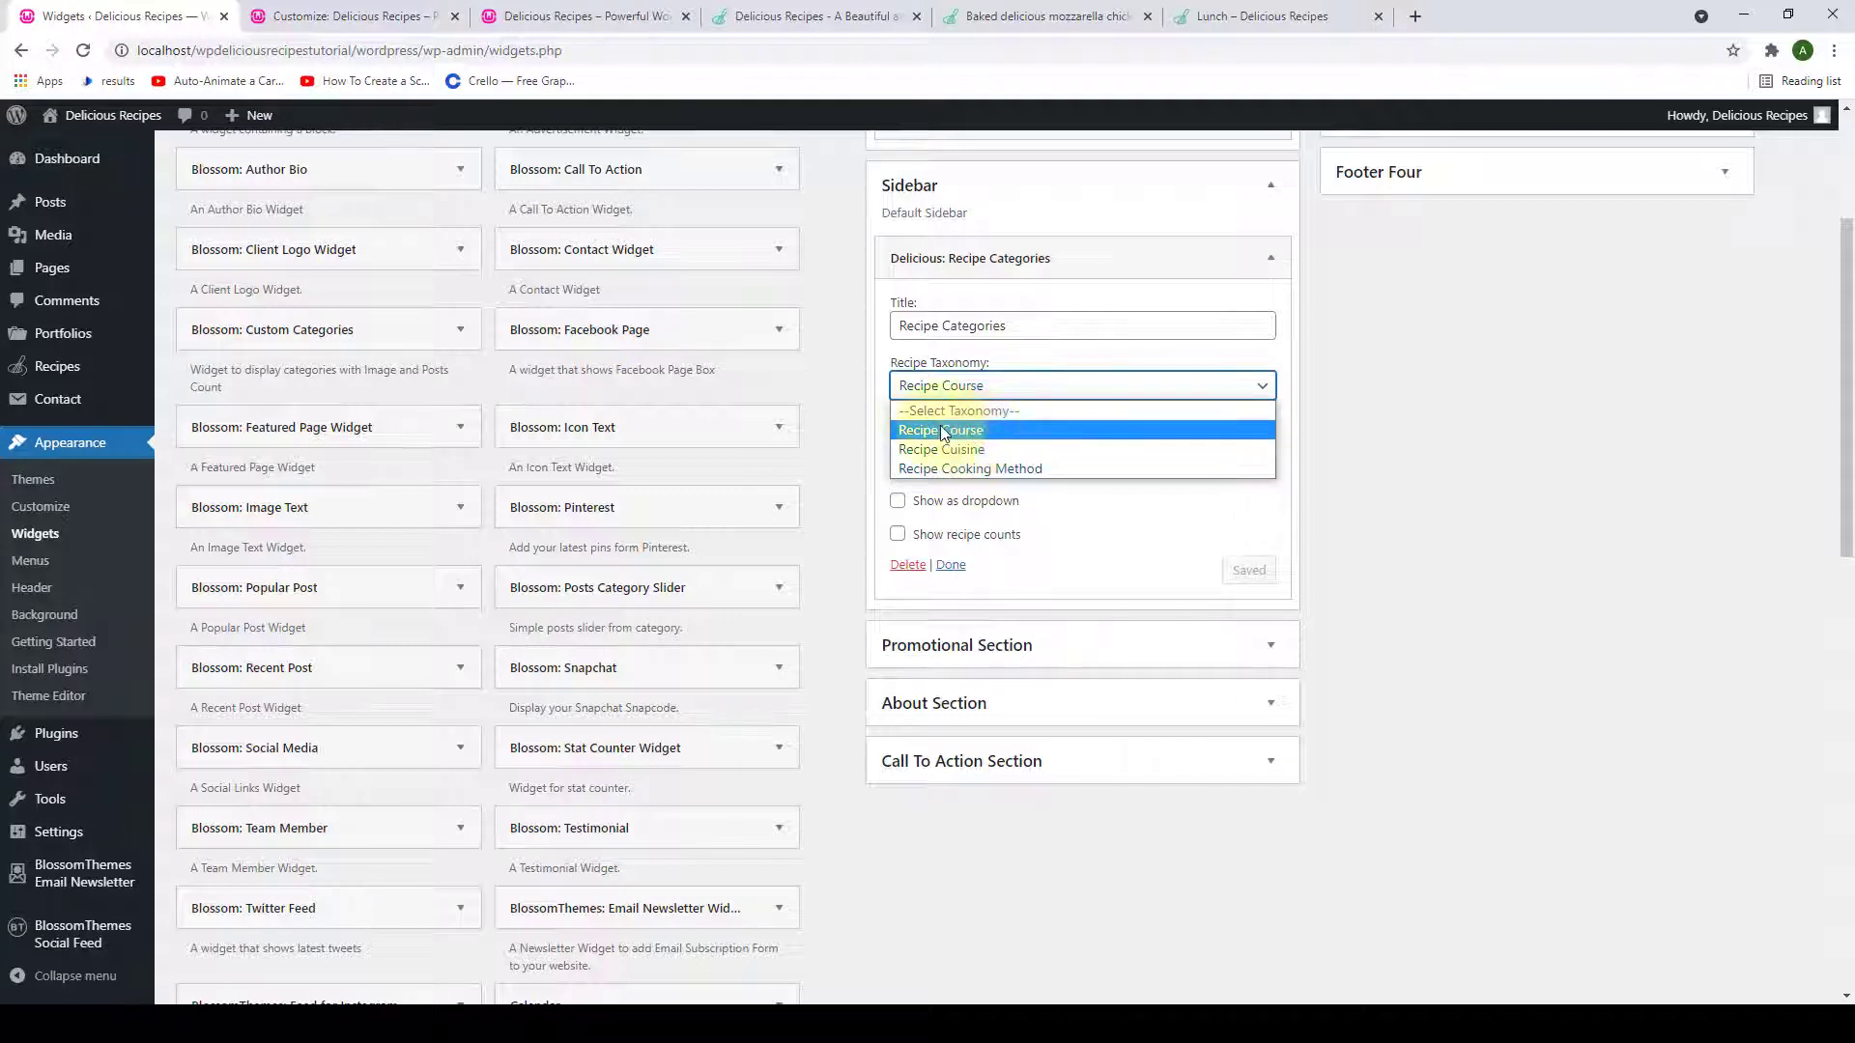
left_click(982, 431)
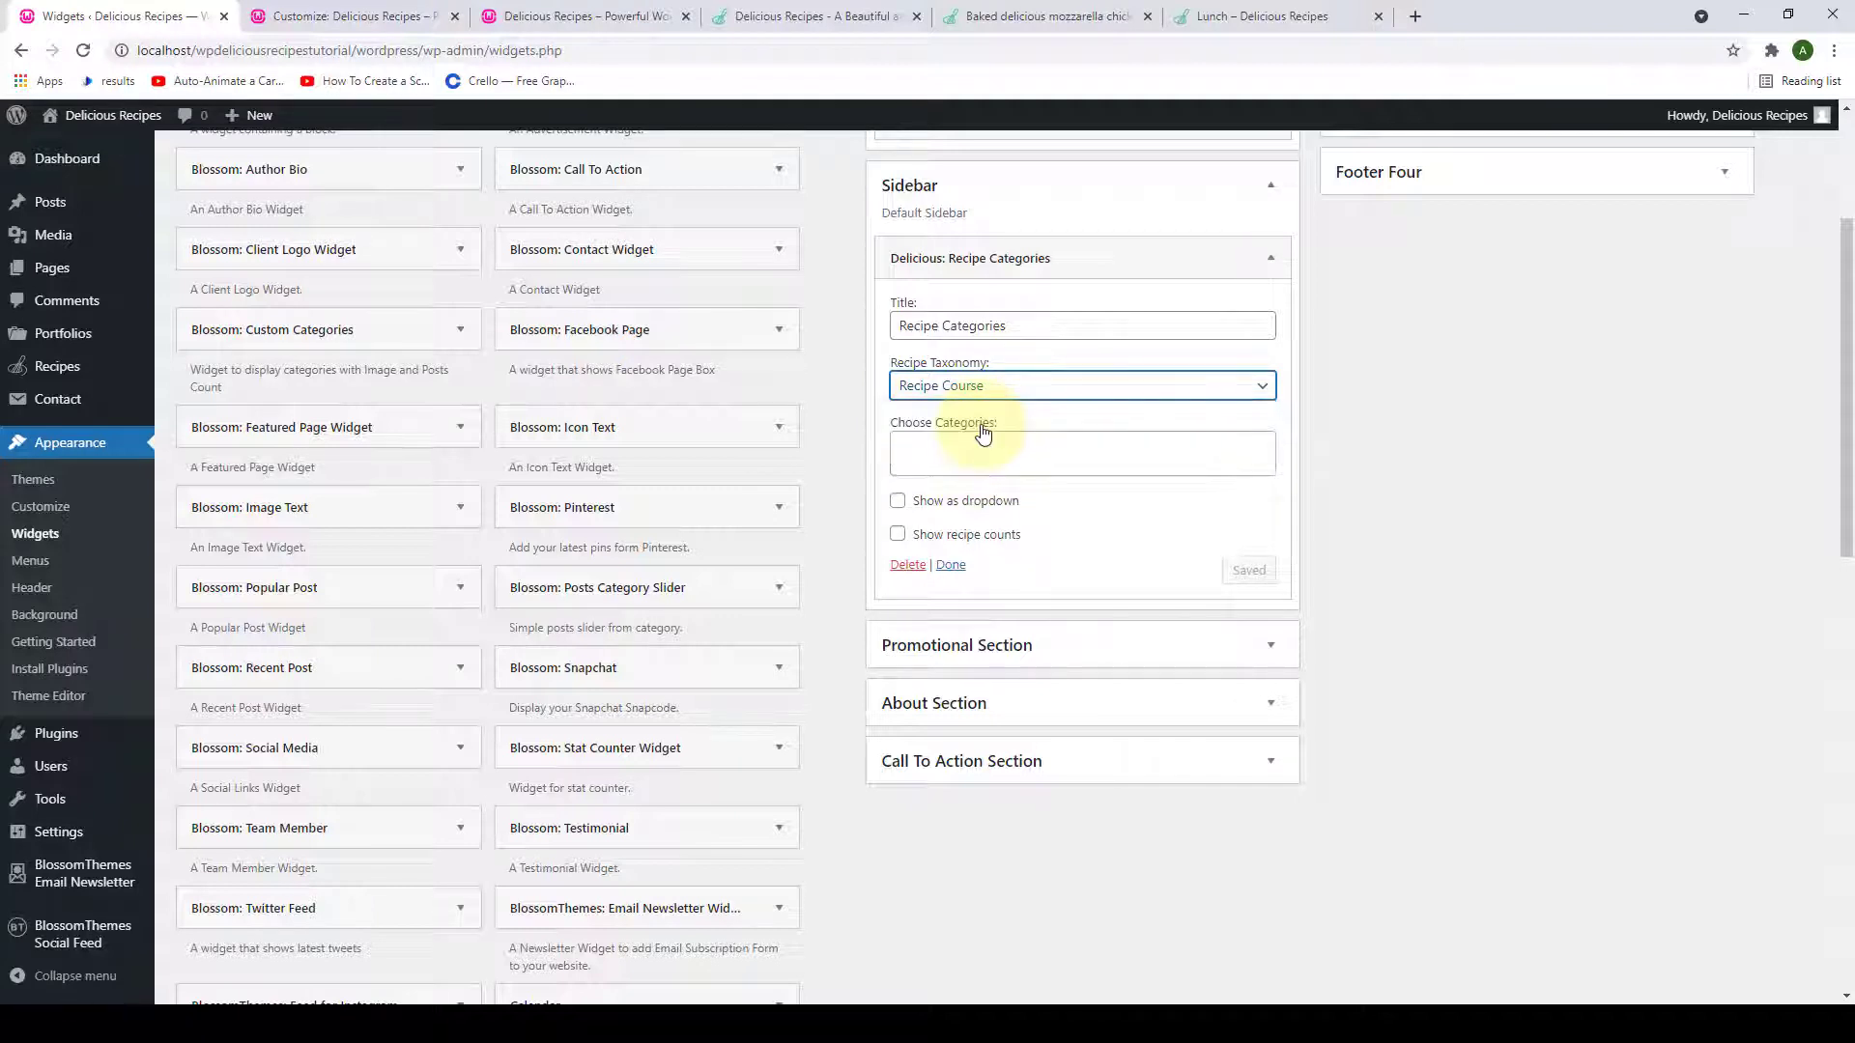
left_click_drag(1014, 329, 942, 329)
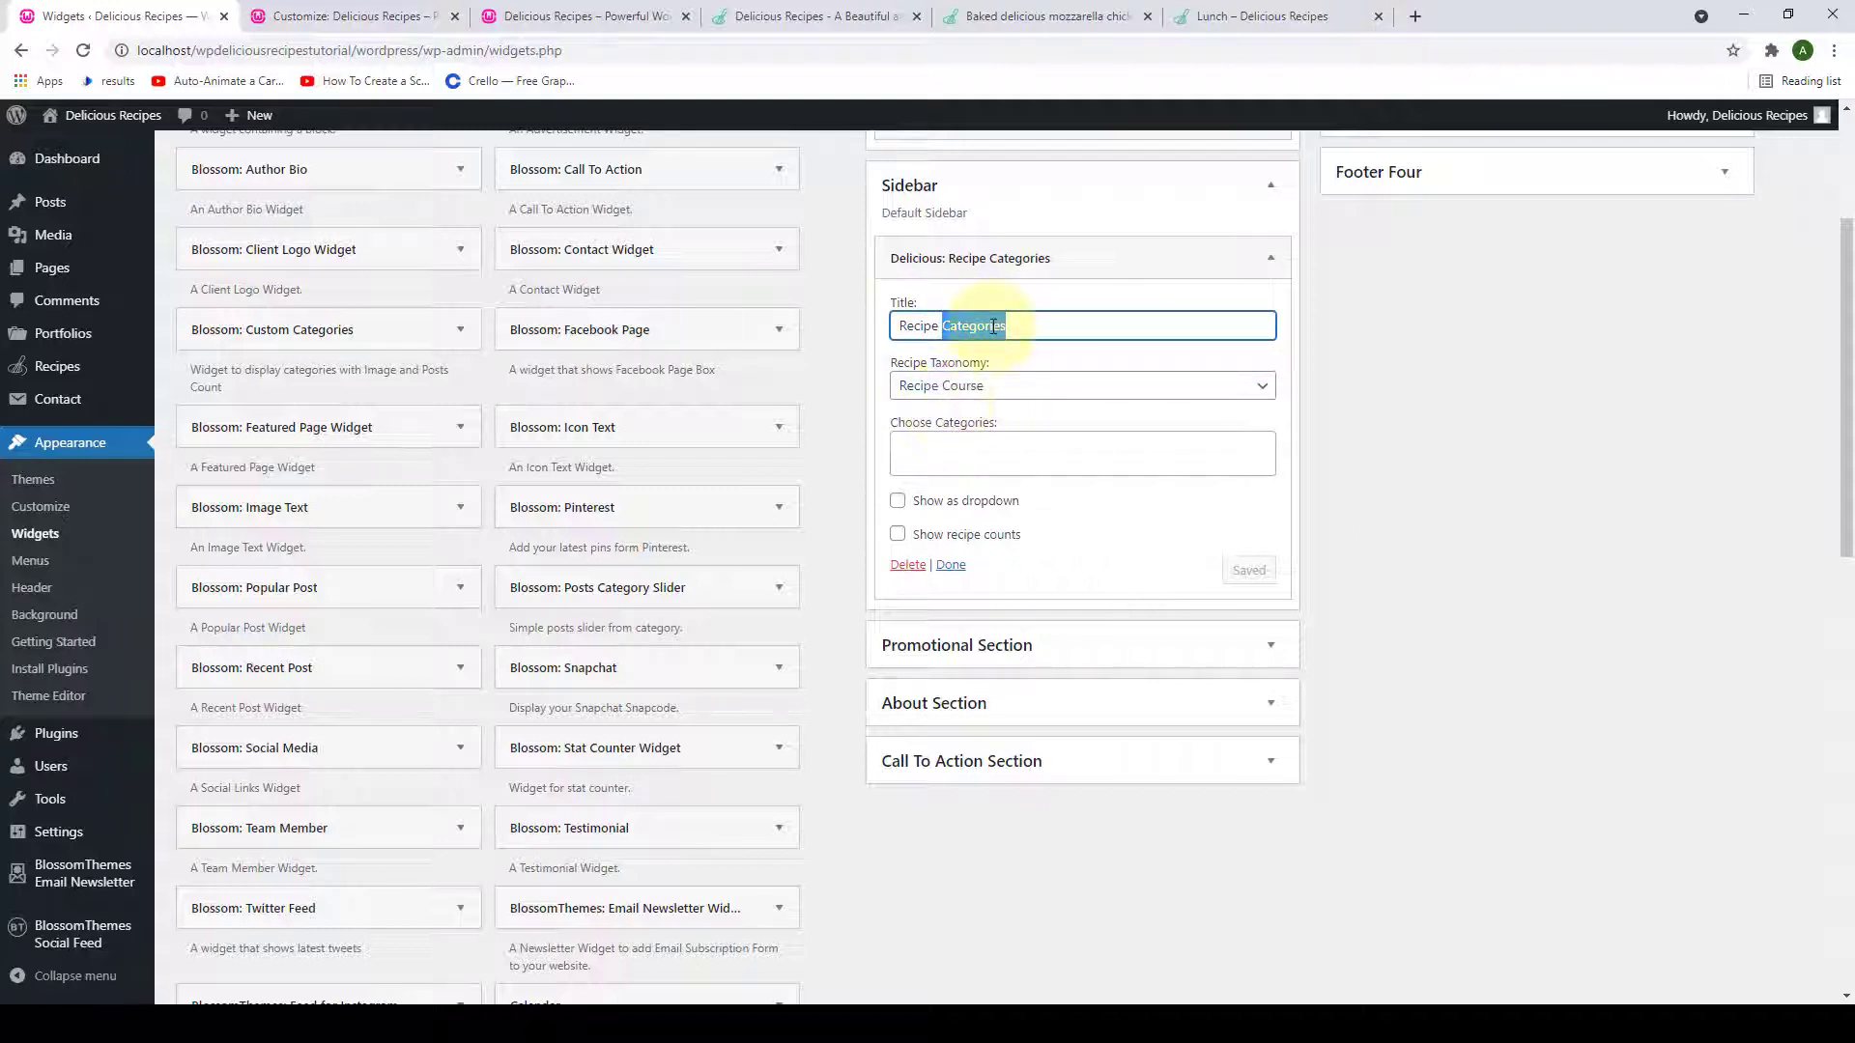
type("Course")
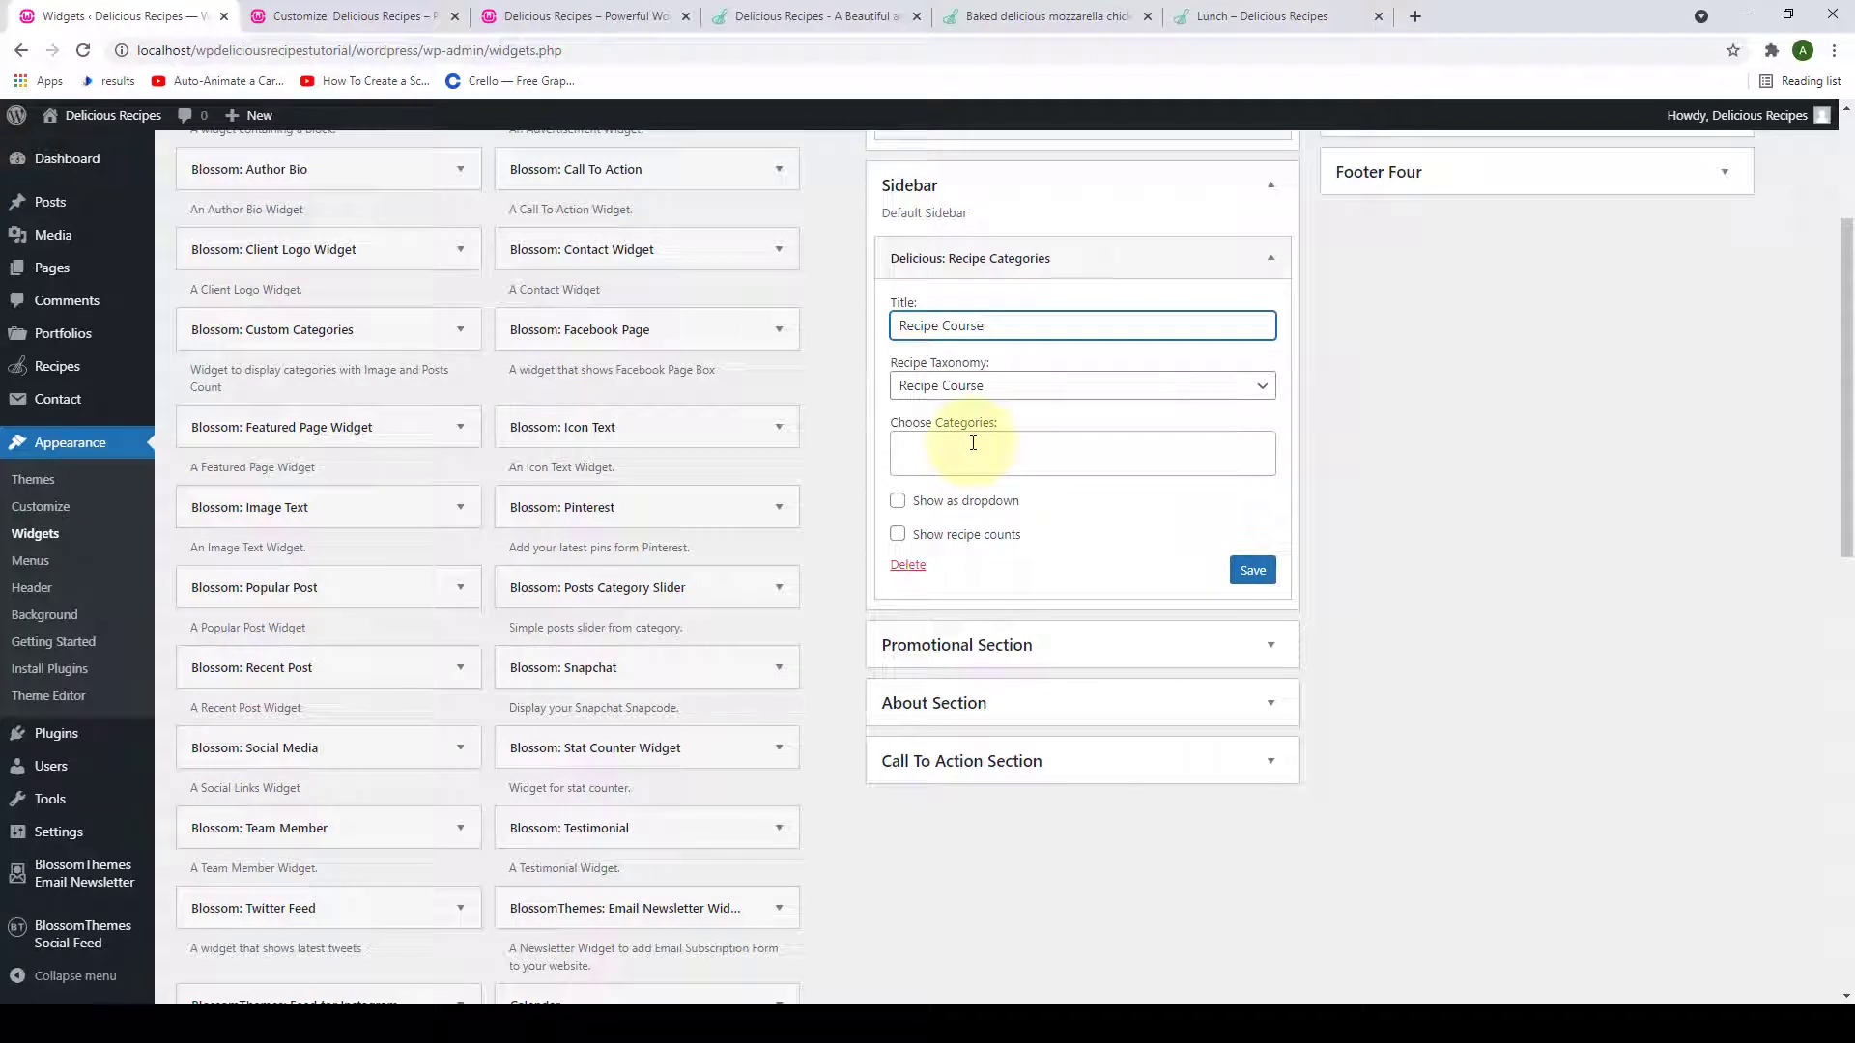
Choose the Breakfast, Dessert, Dinner, Drinks and Lunch categories for the Recipe Course widget.
left_click(973, 444)
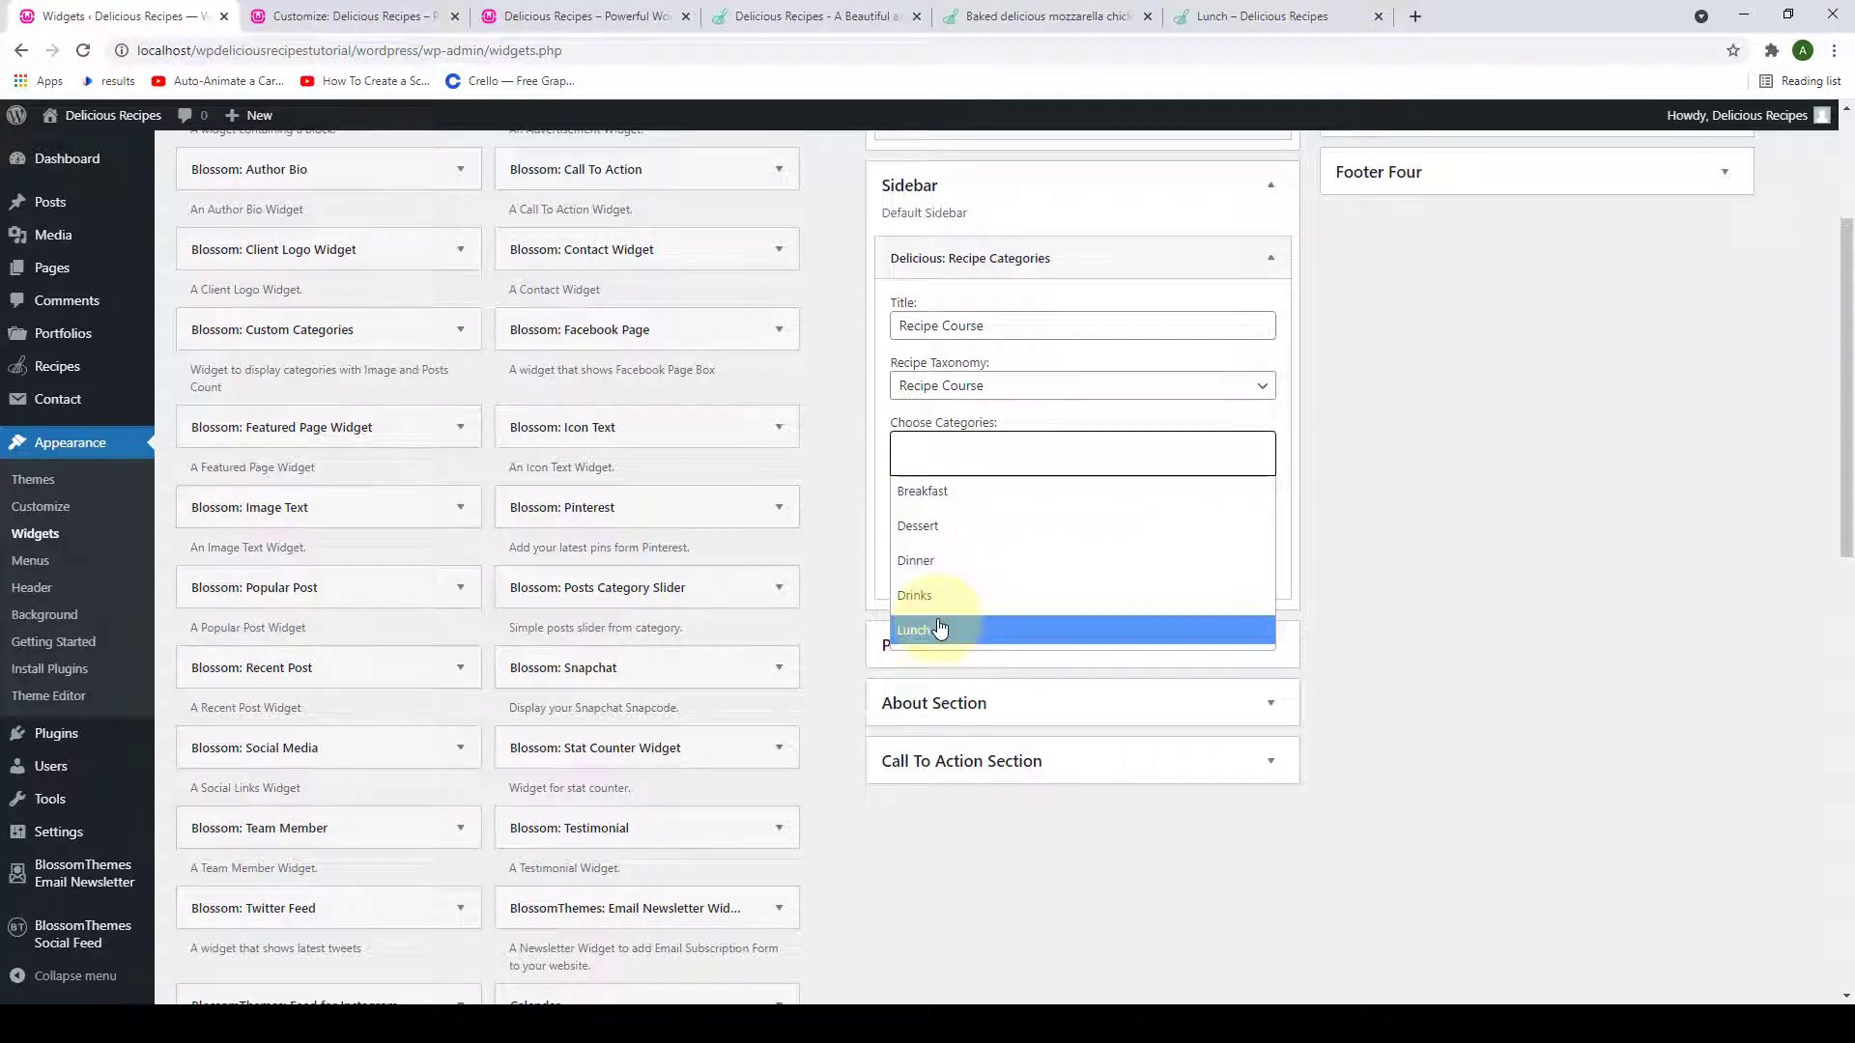
left_click(943, 492)
left_click(942, 526)
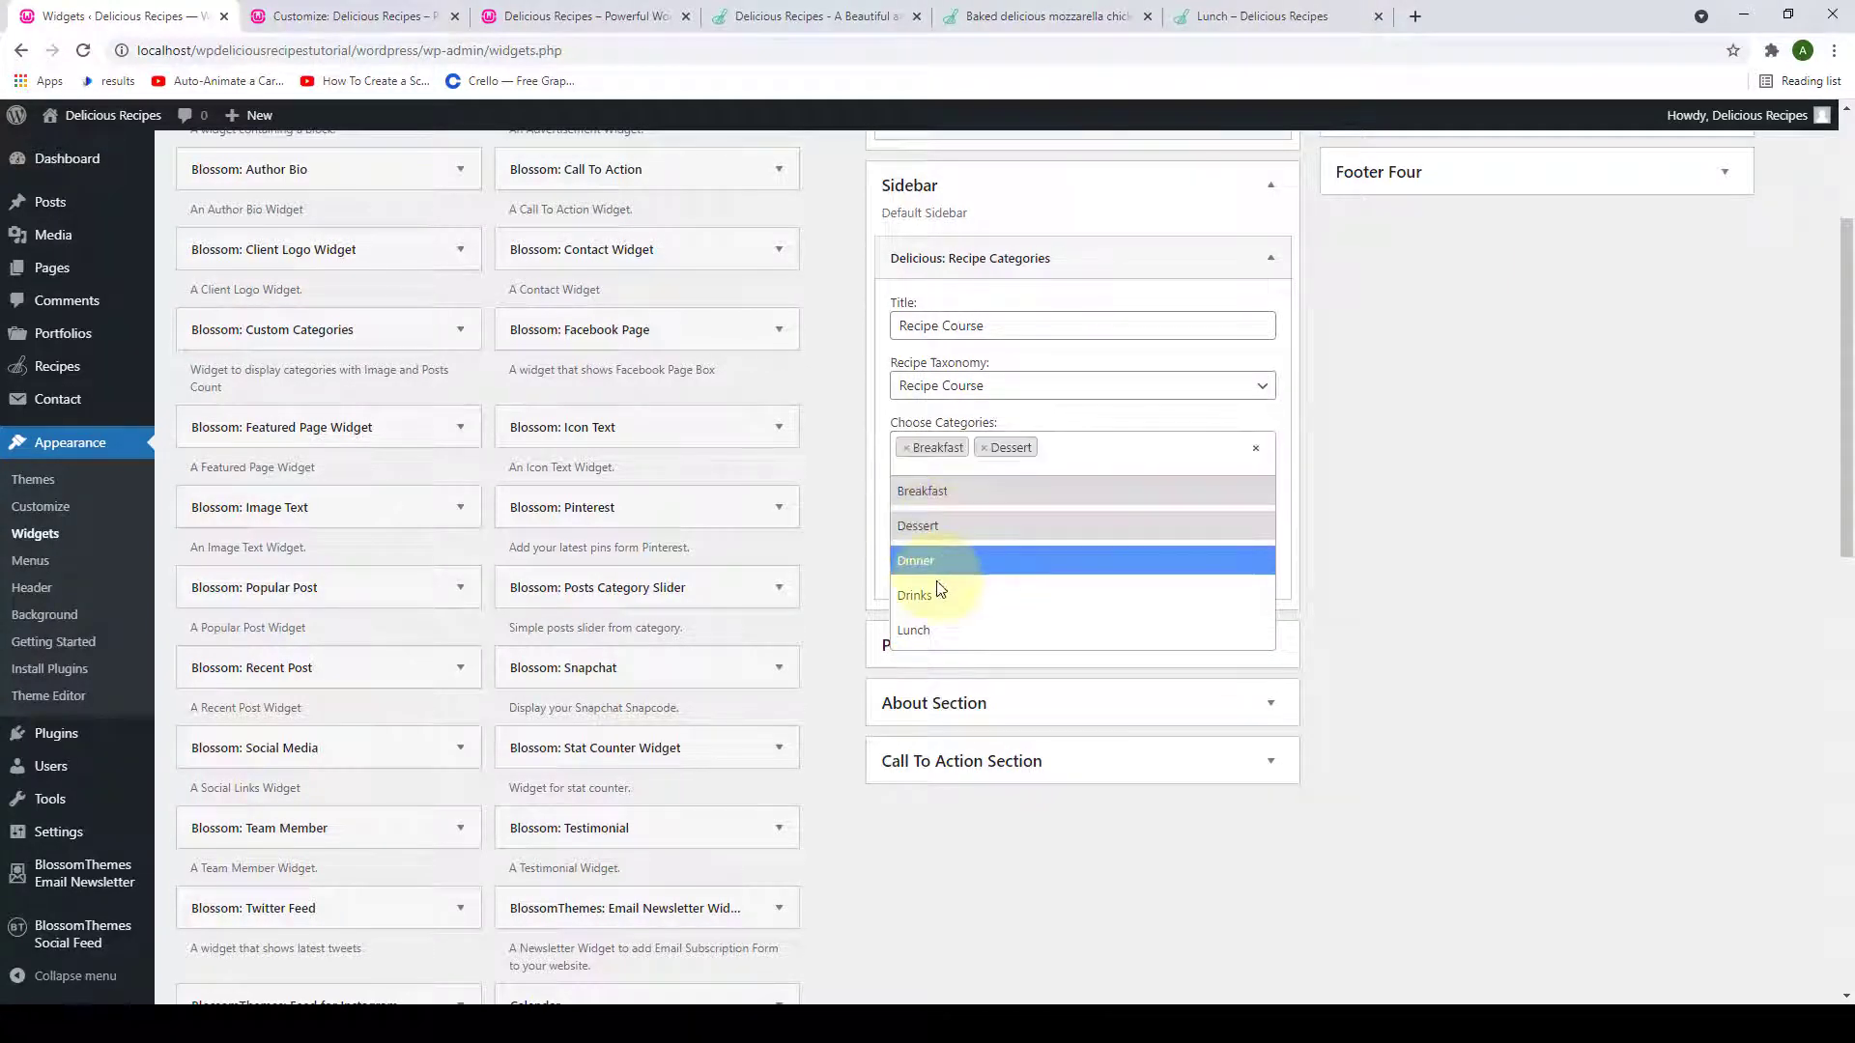
left_click(939, 561)
left_click(939, 597)
left_click(942, 630)
left_click(1383, 444)
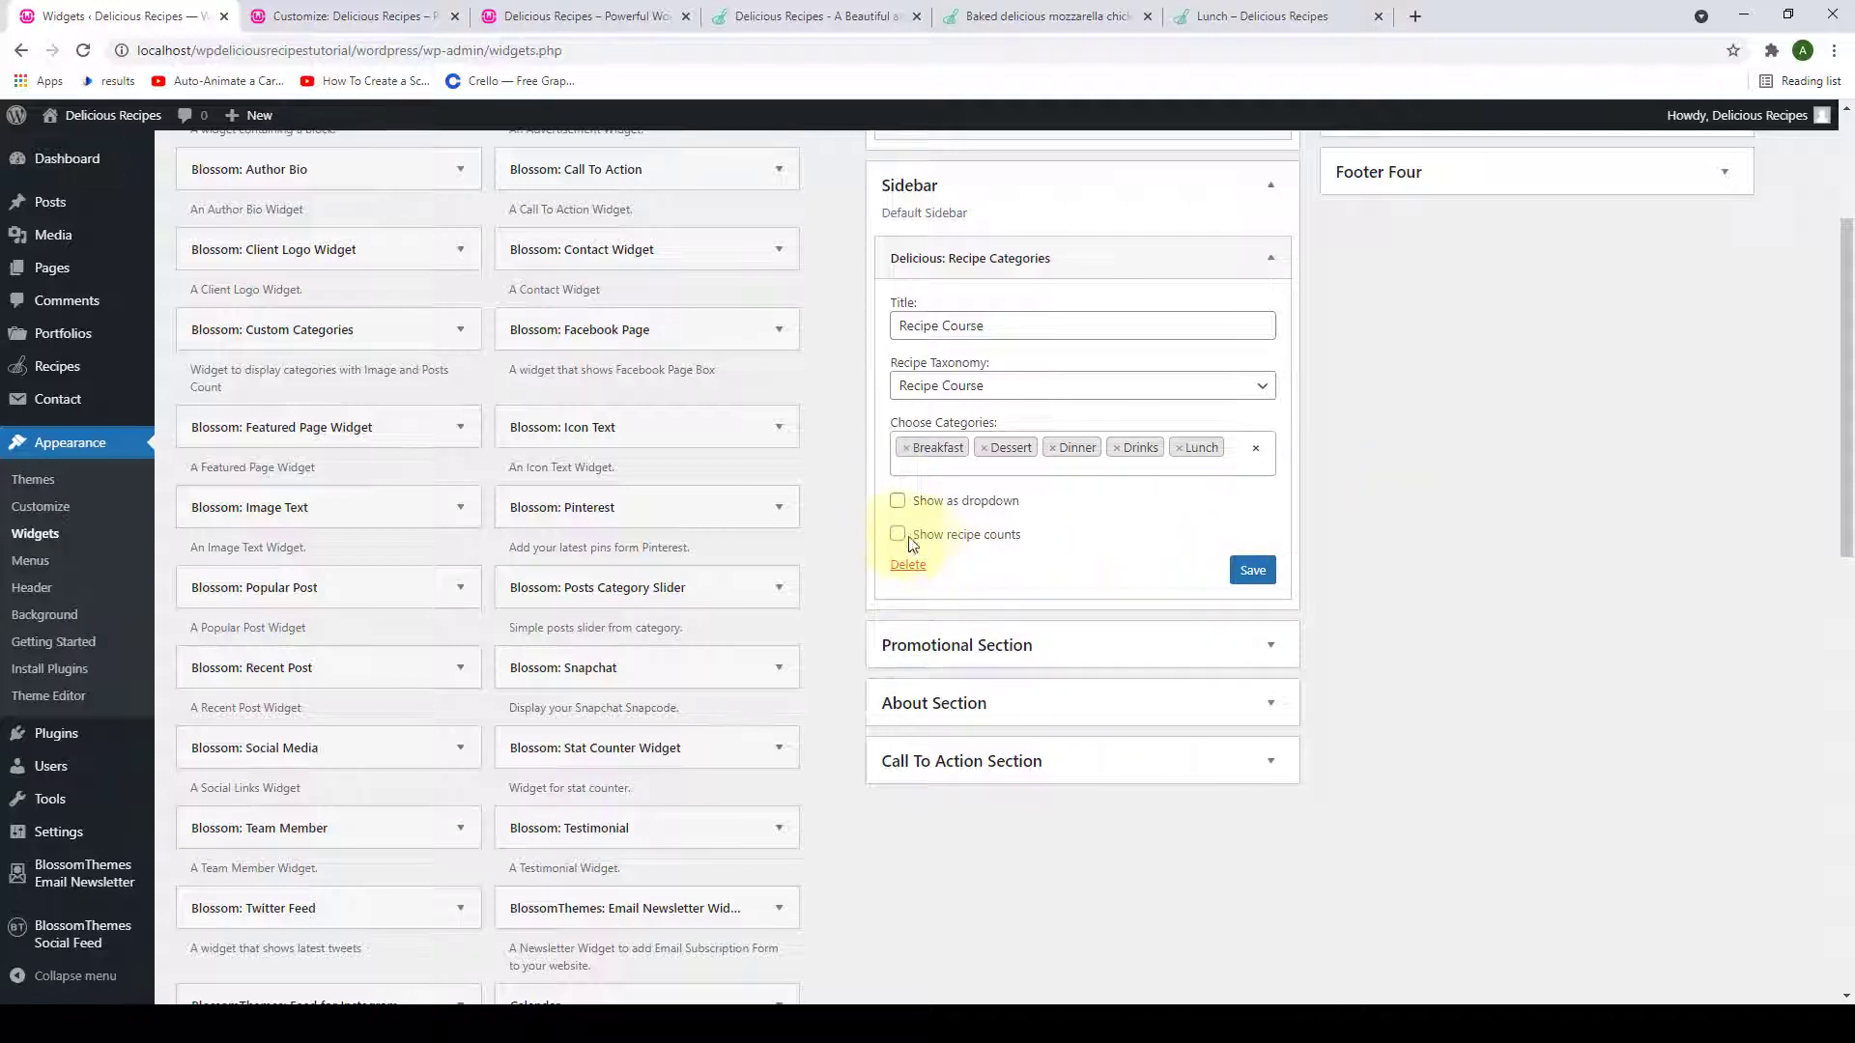
Enable recipe counts for the Recipe Course widget, save it and collapse its settings.
left_click(899, 537)
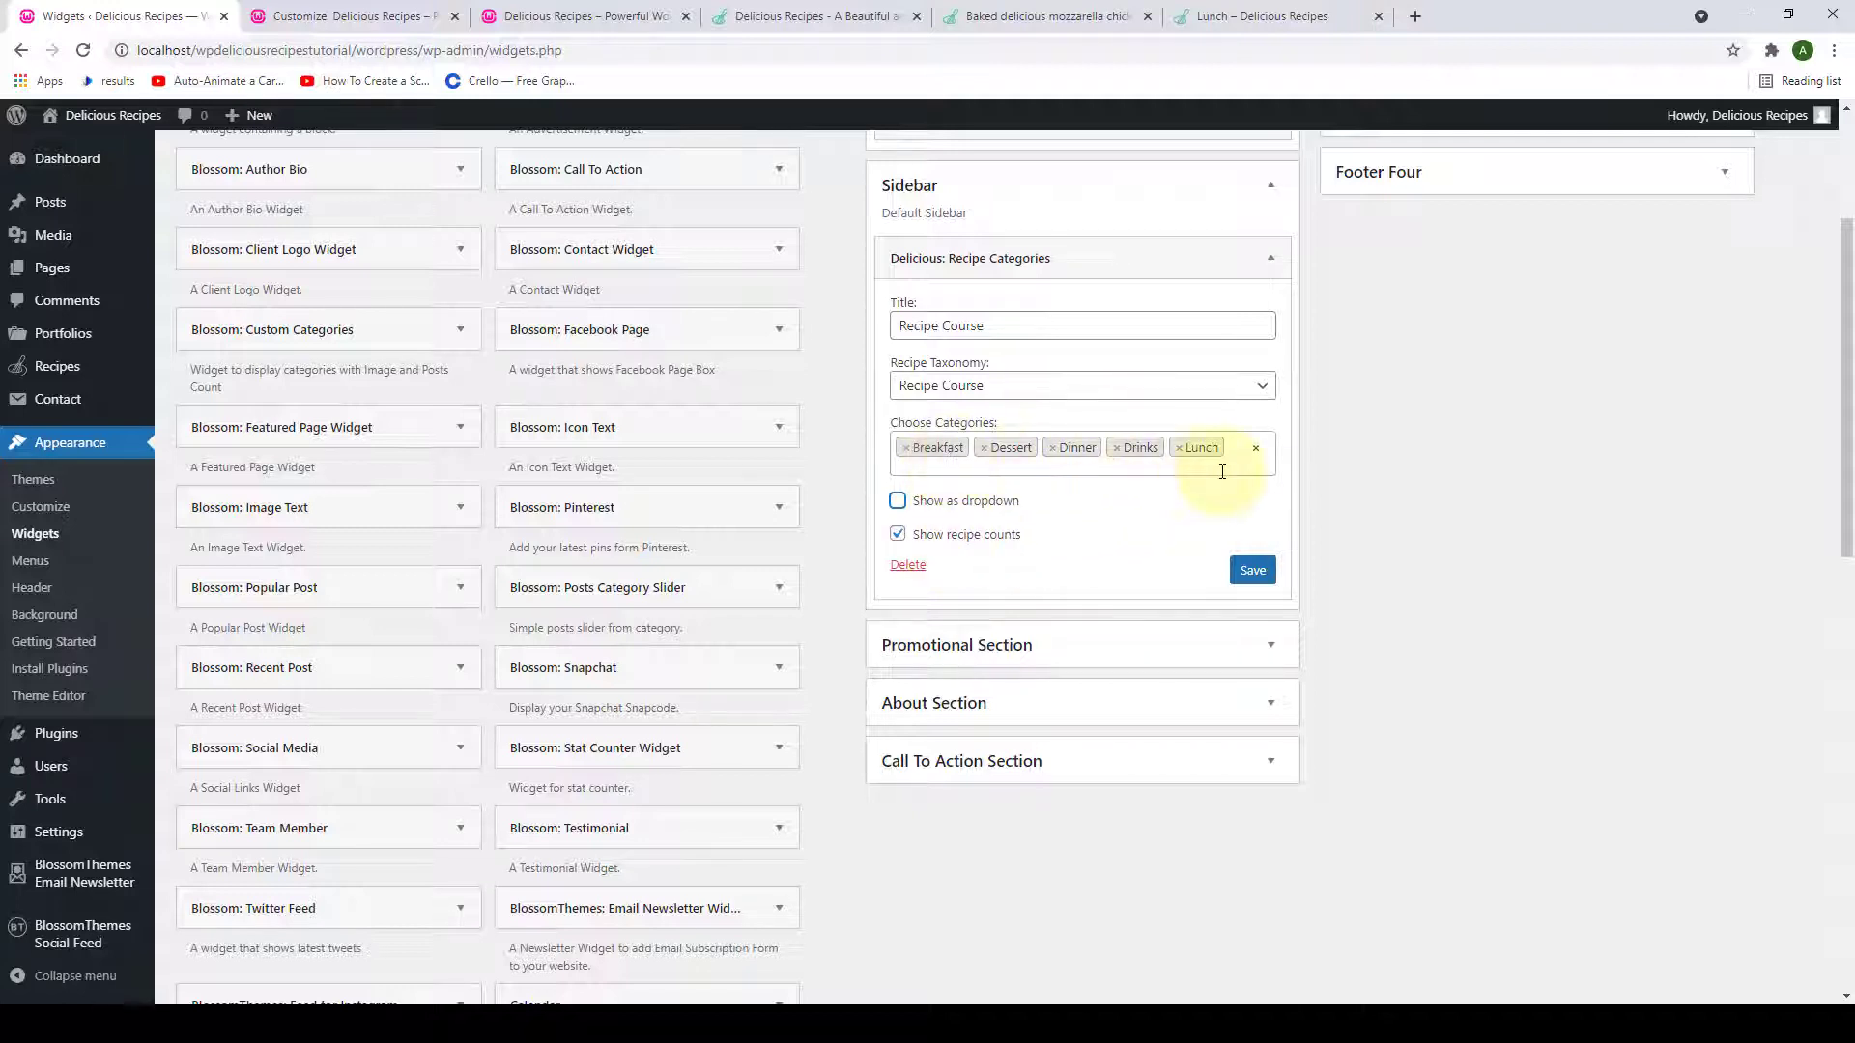
left_click(1254, 573)
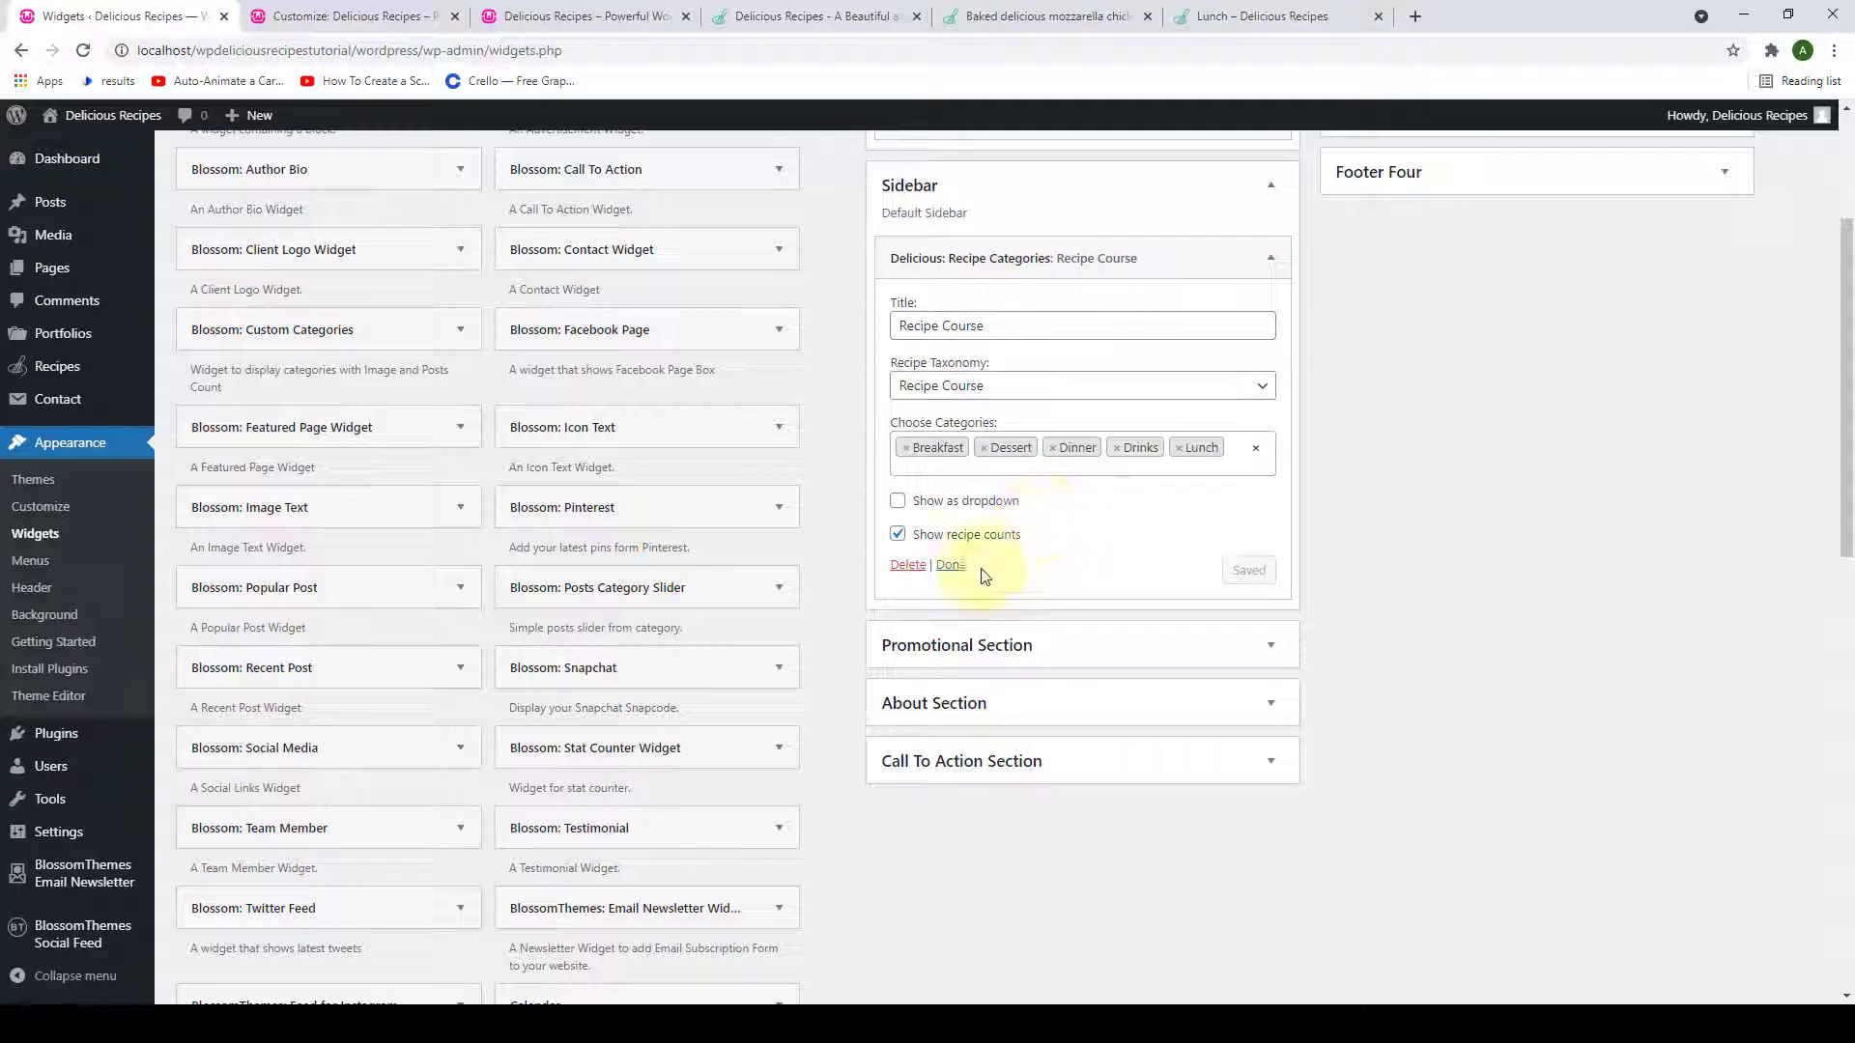
left_click(951, 566)
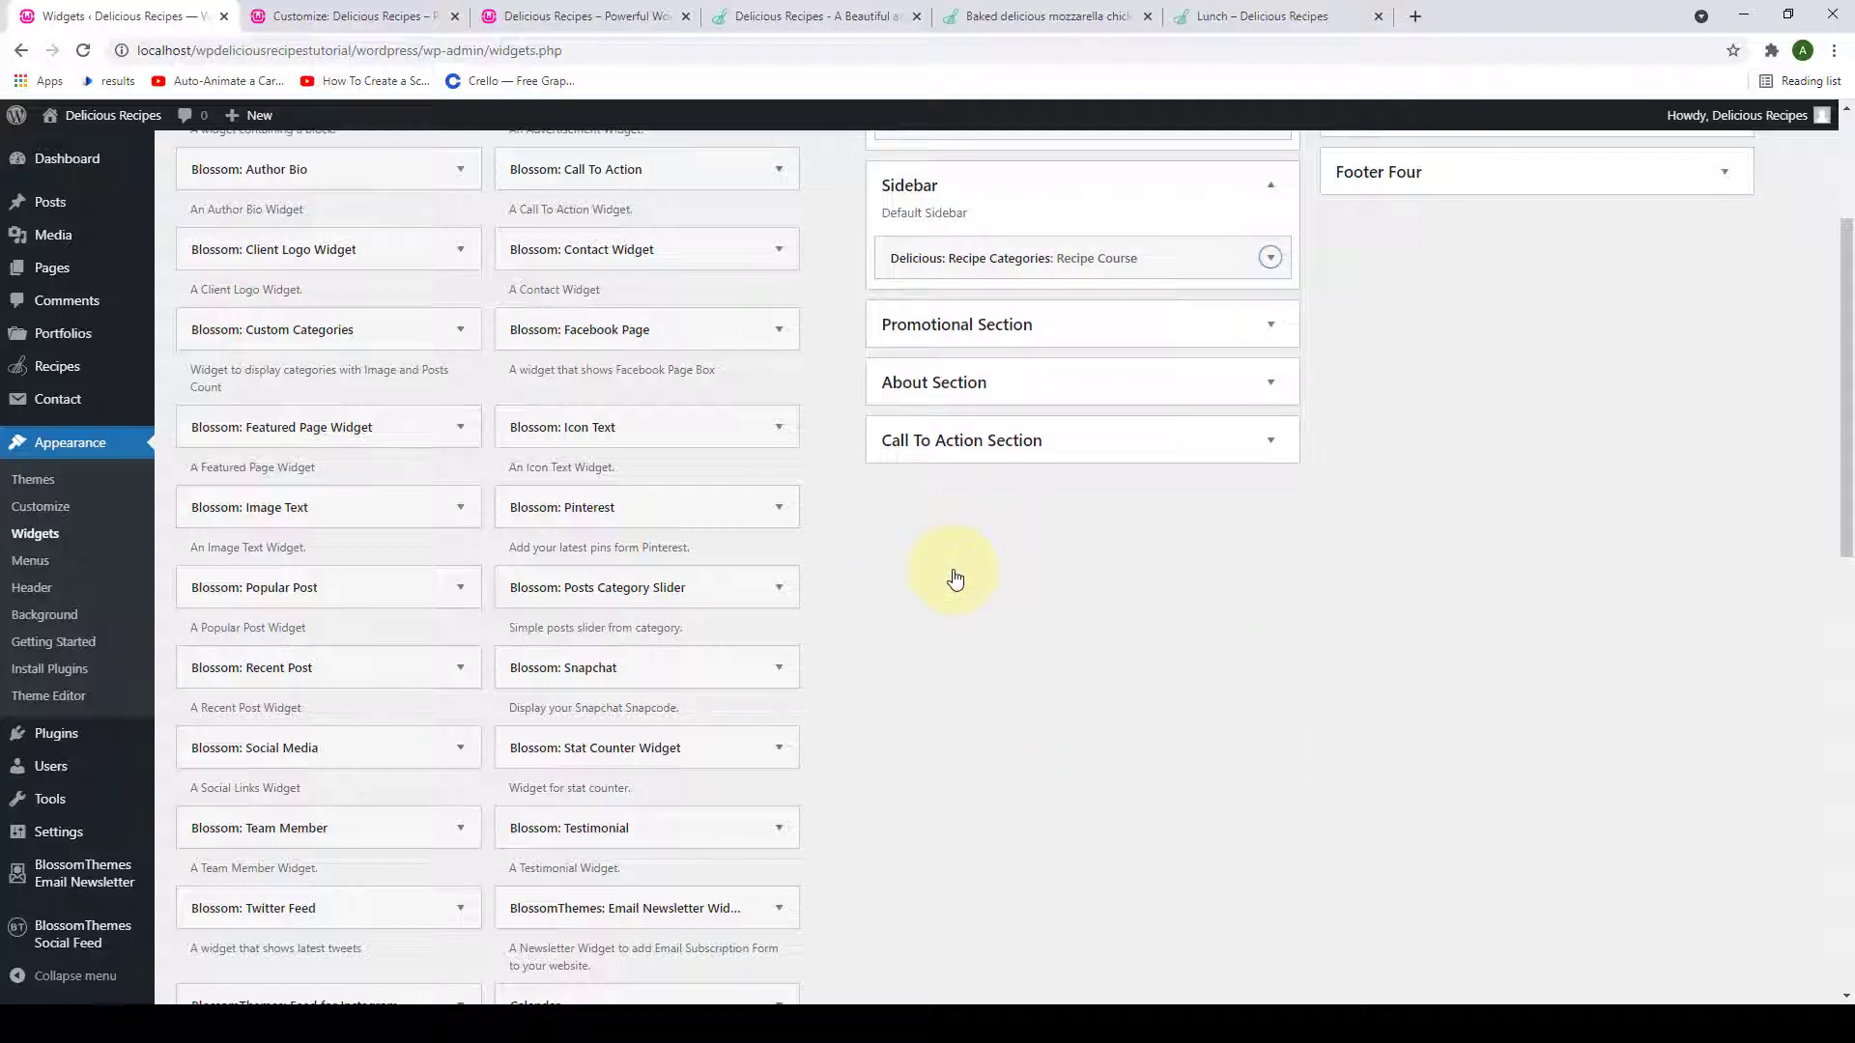
Reload the site's homepage and check the Recipe Course widget in the sidebar beside Latest Recipes.
left_click(530, 13)
scroll(1597, 425, "down", 9)
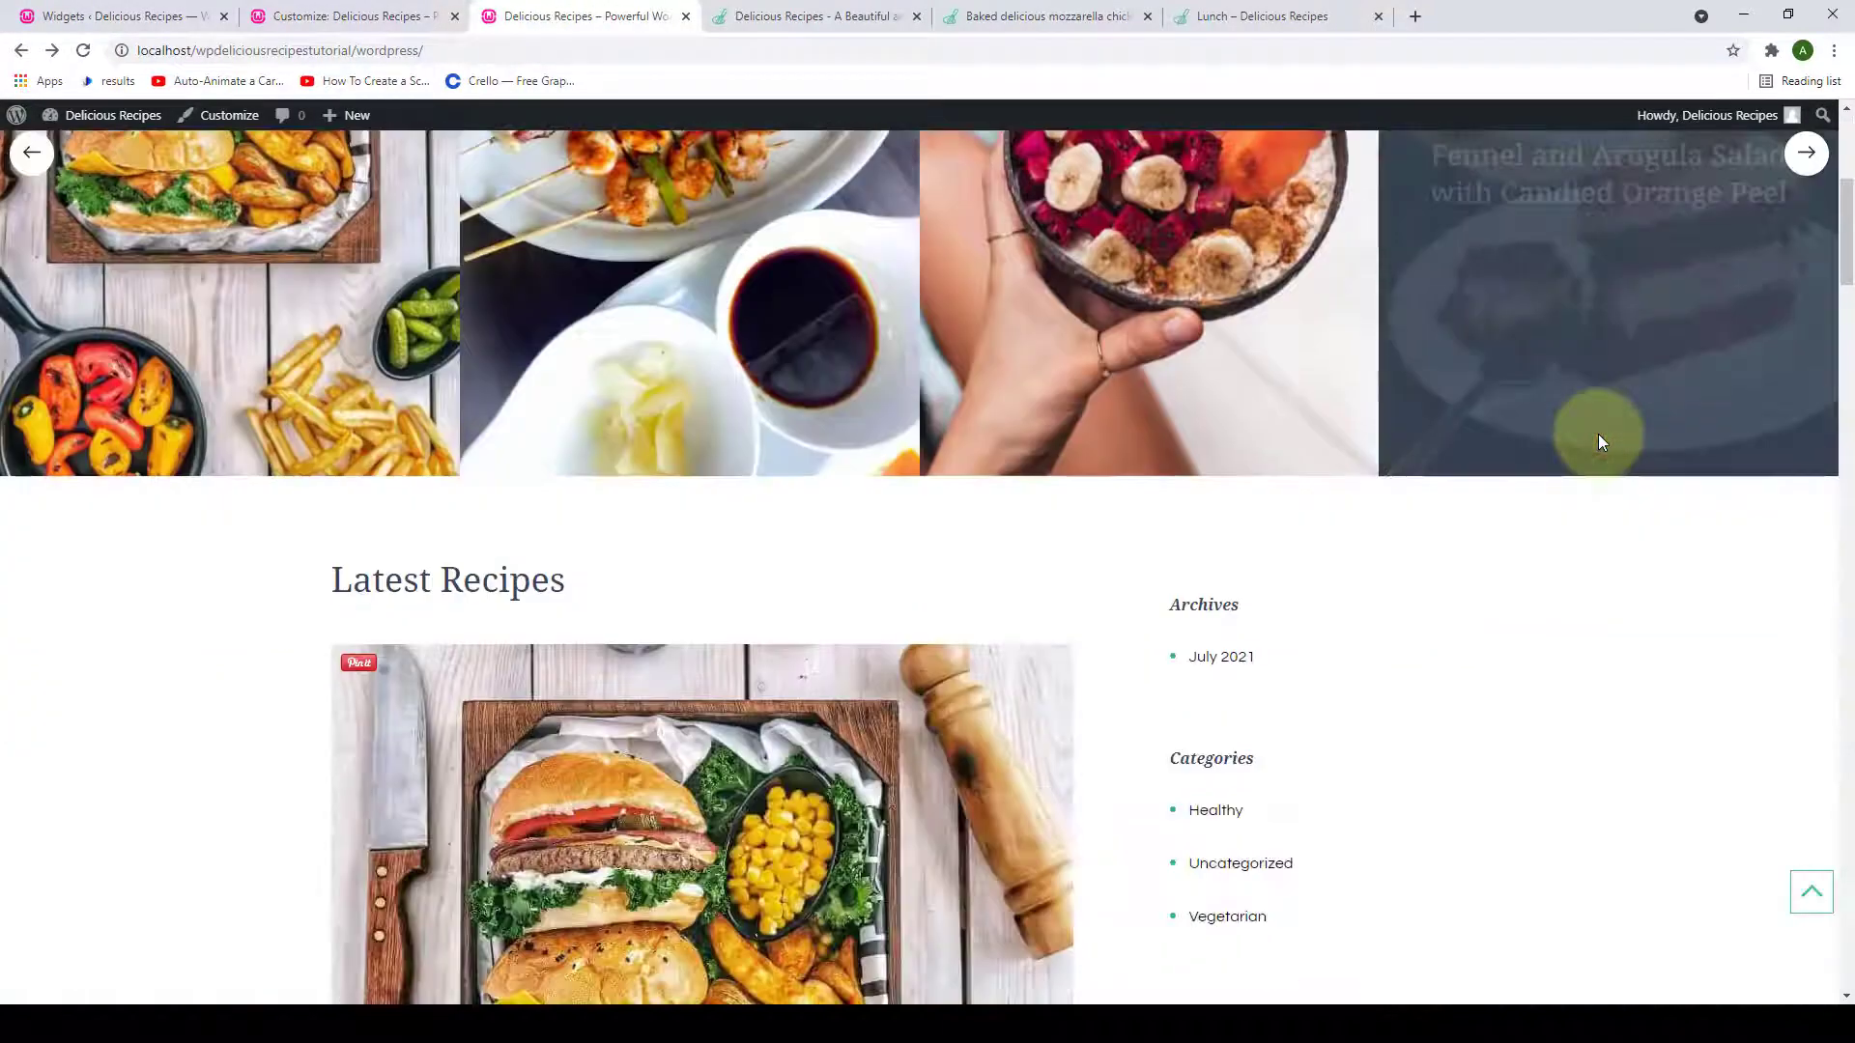
left_click(84, 50)
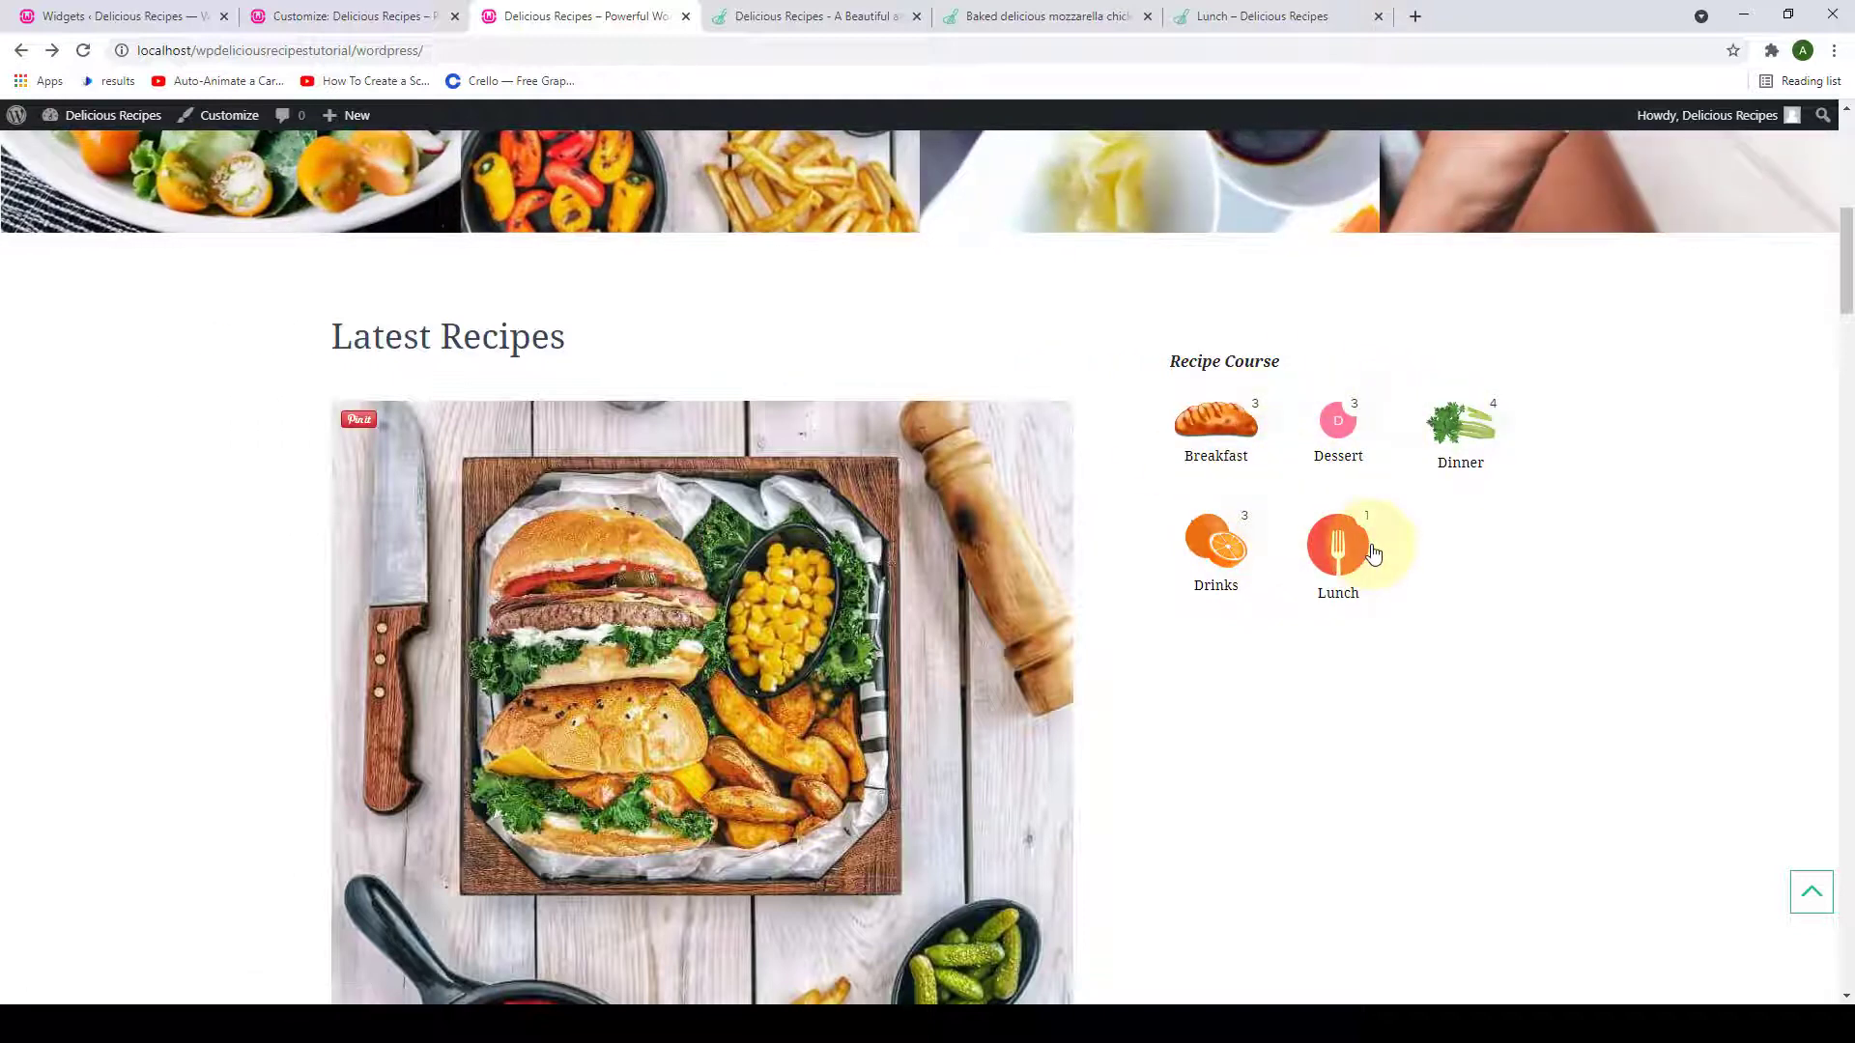
Return to the widgets page and add a second Delicious: Recipe Categories widget to the Sidebar area.
left_click(93, 7)
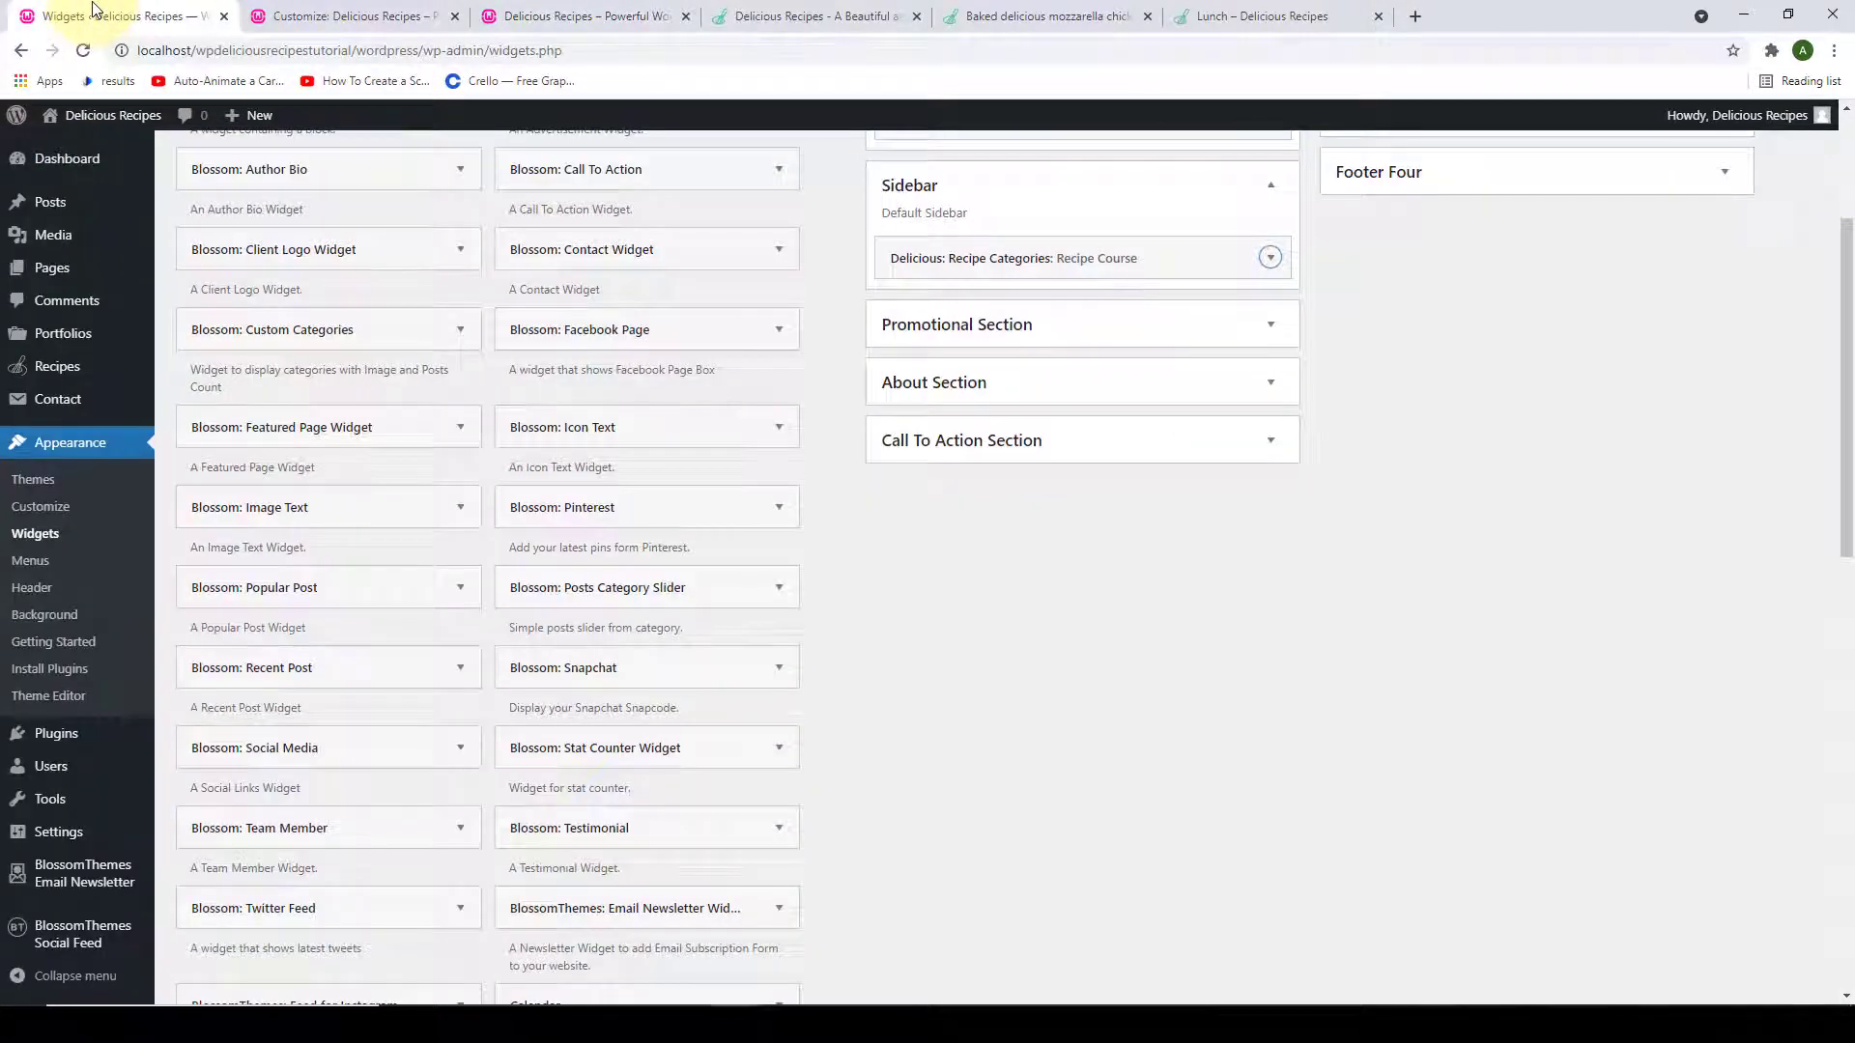
scroll(816, 468, "down", 4)
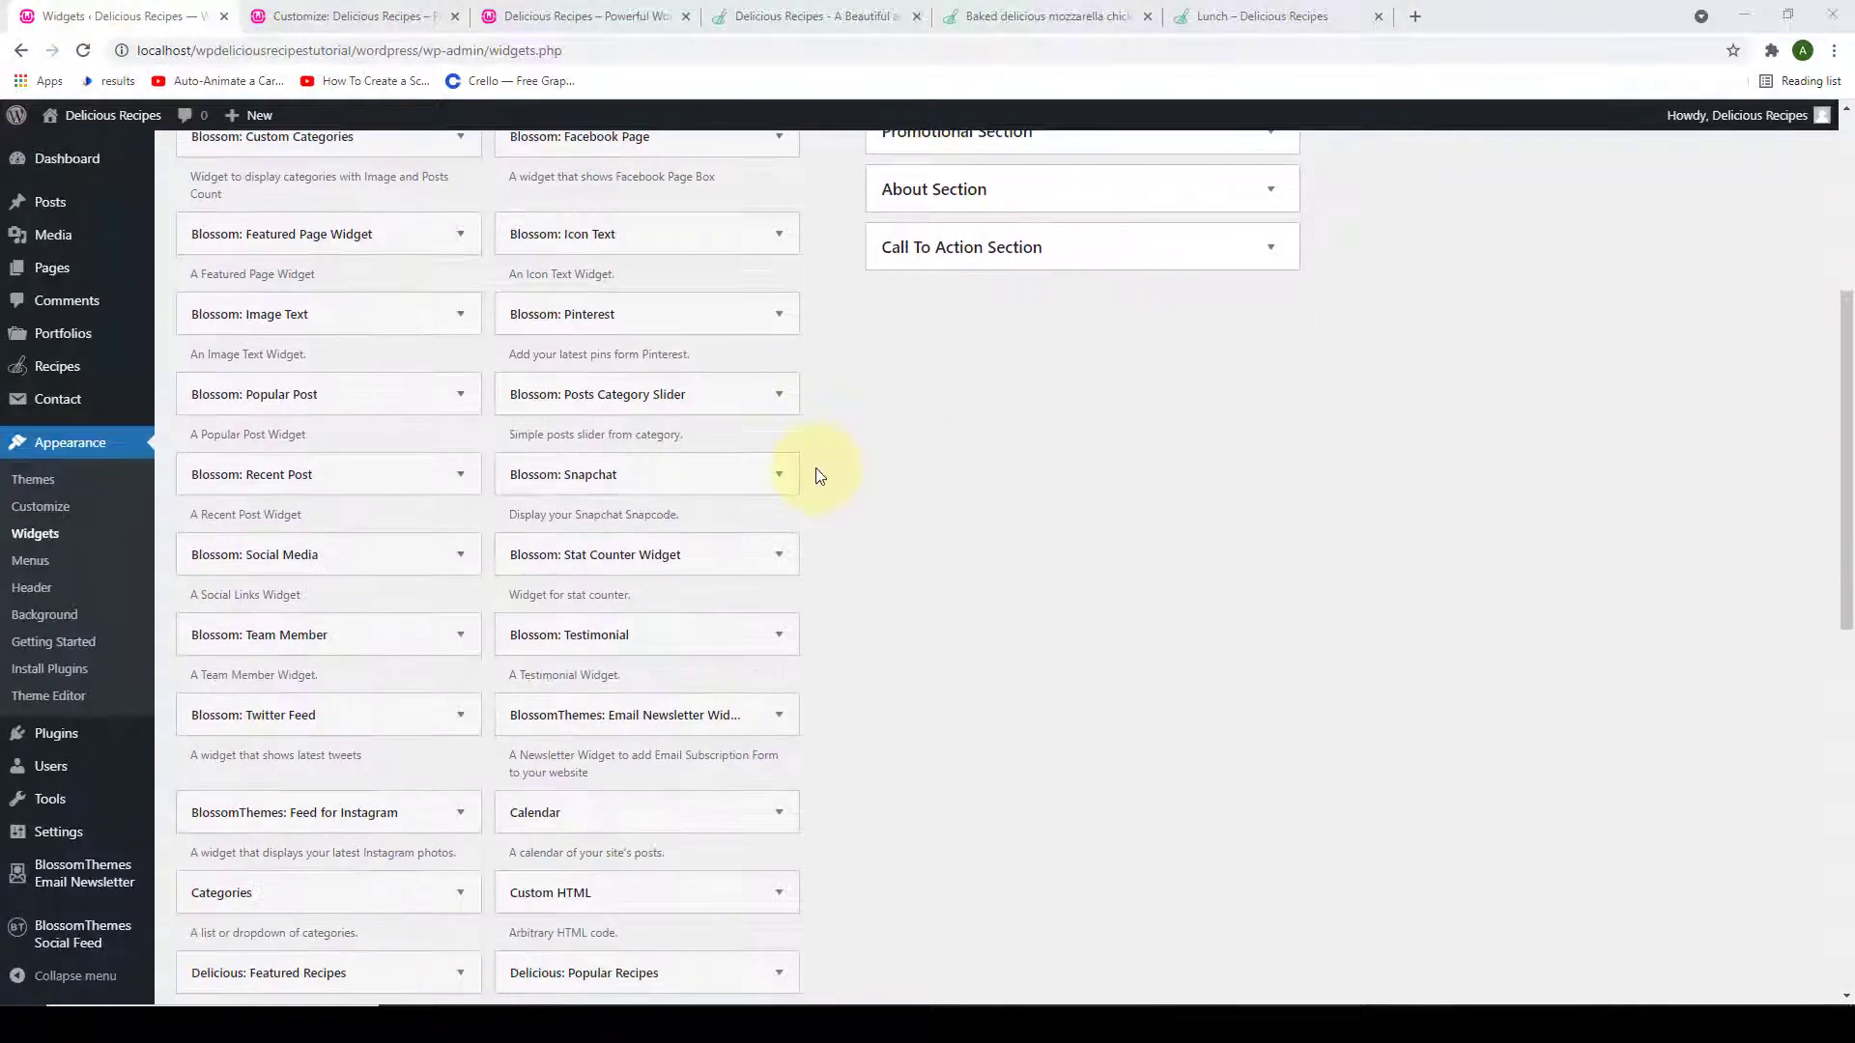
scroll(815, 468, "down", 4)
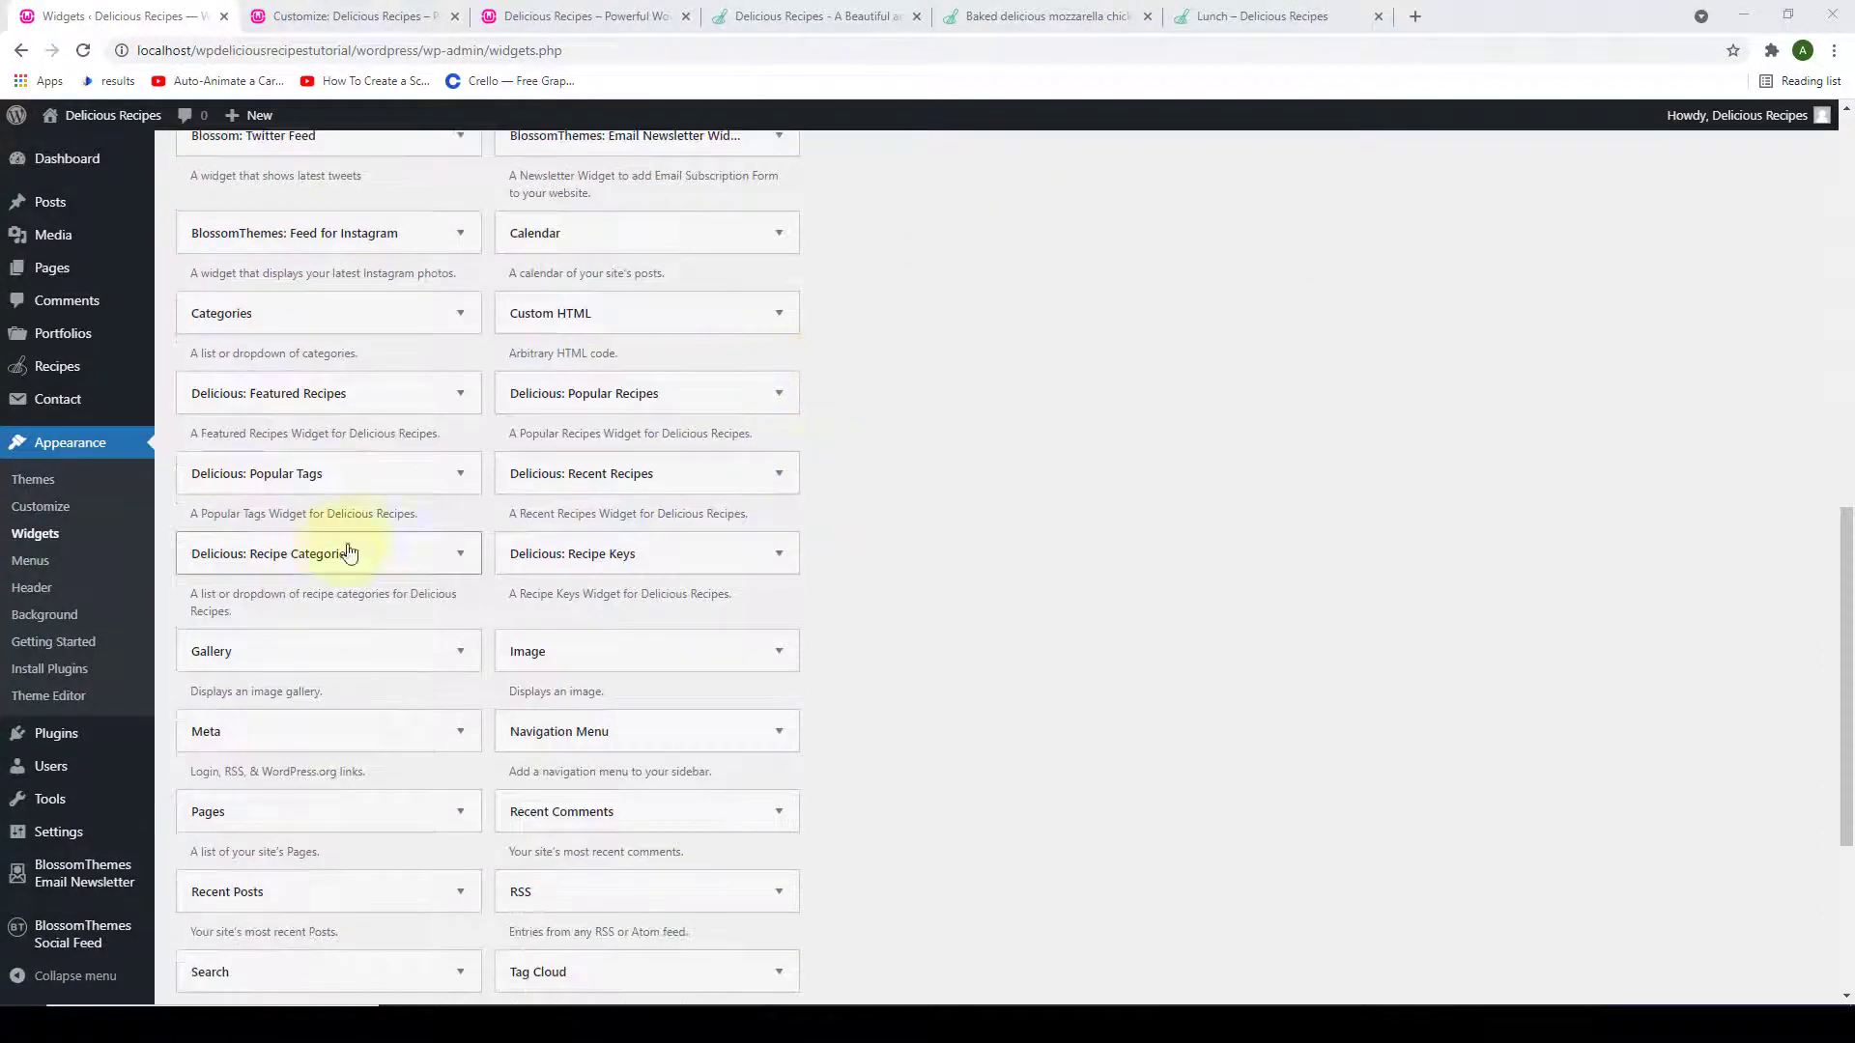
left_click(352, 555)
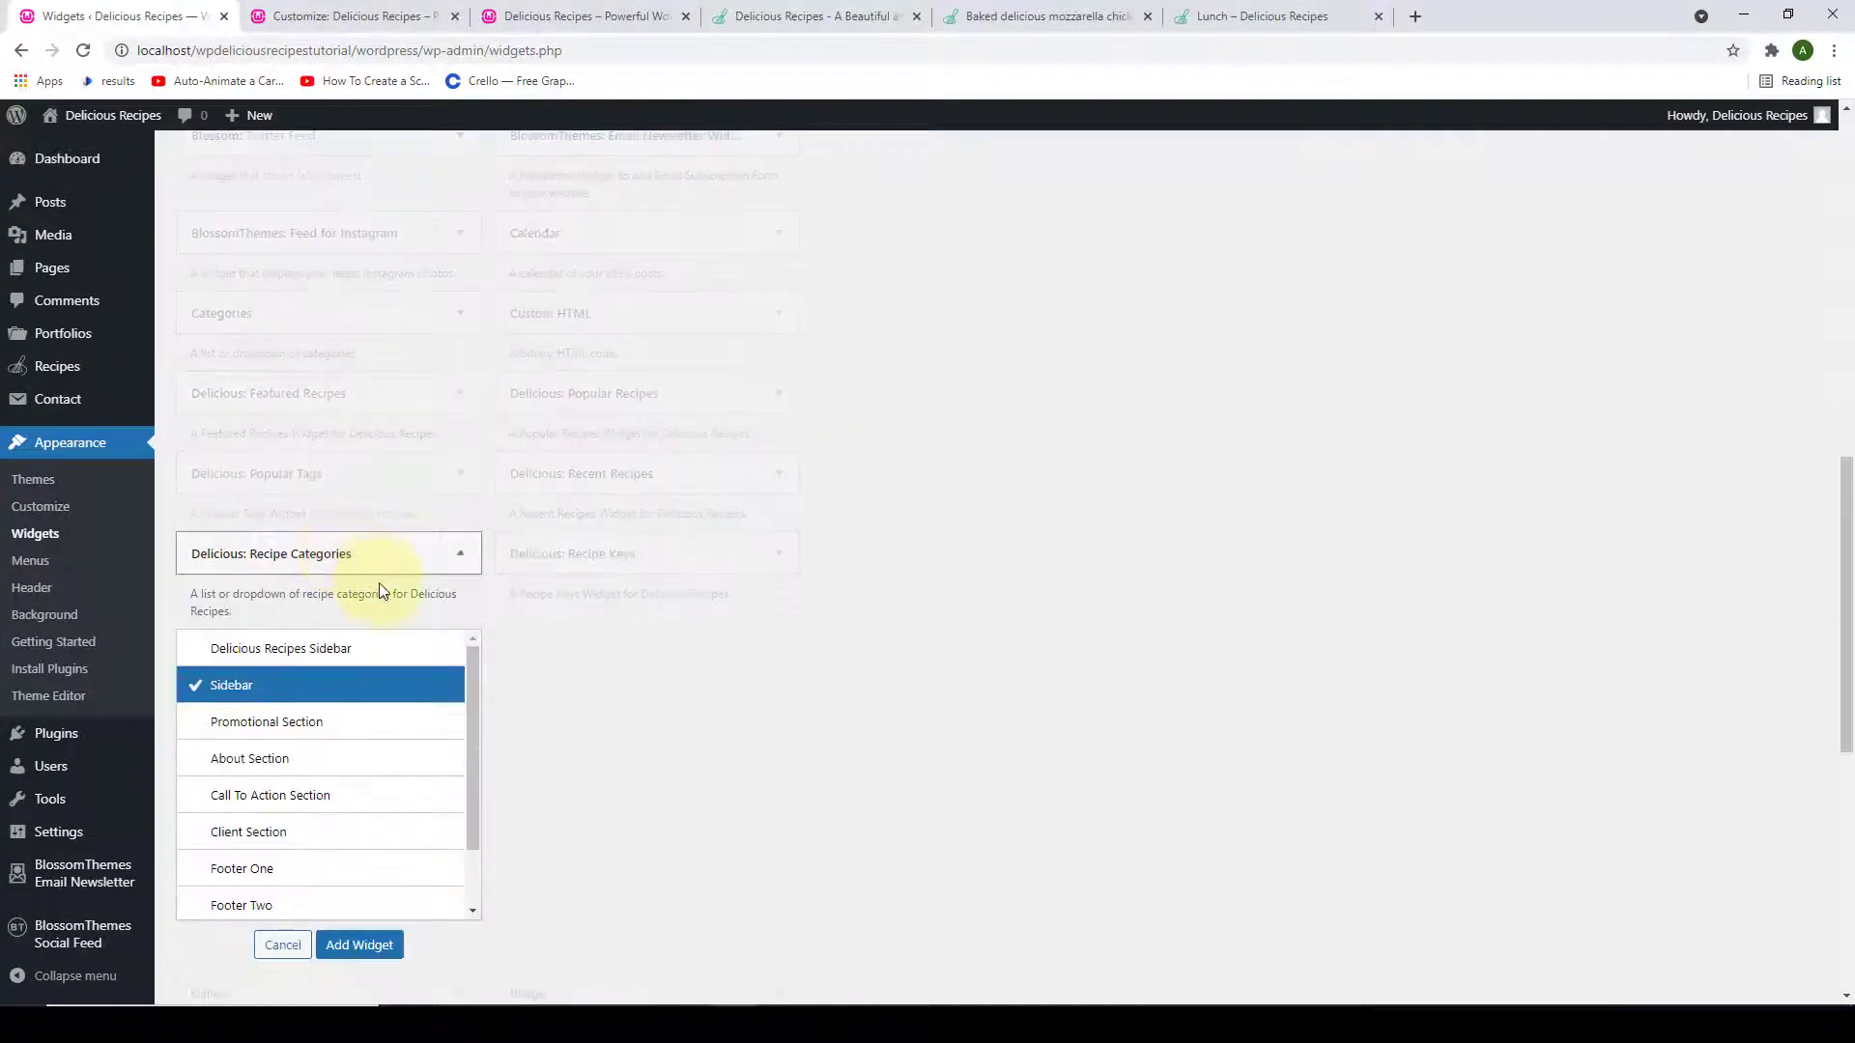
scroll(380, 592, "down", 1)
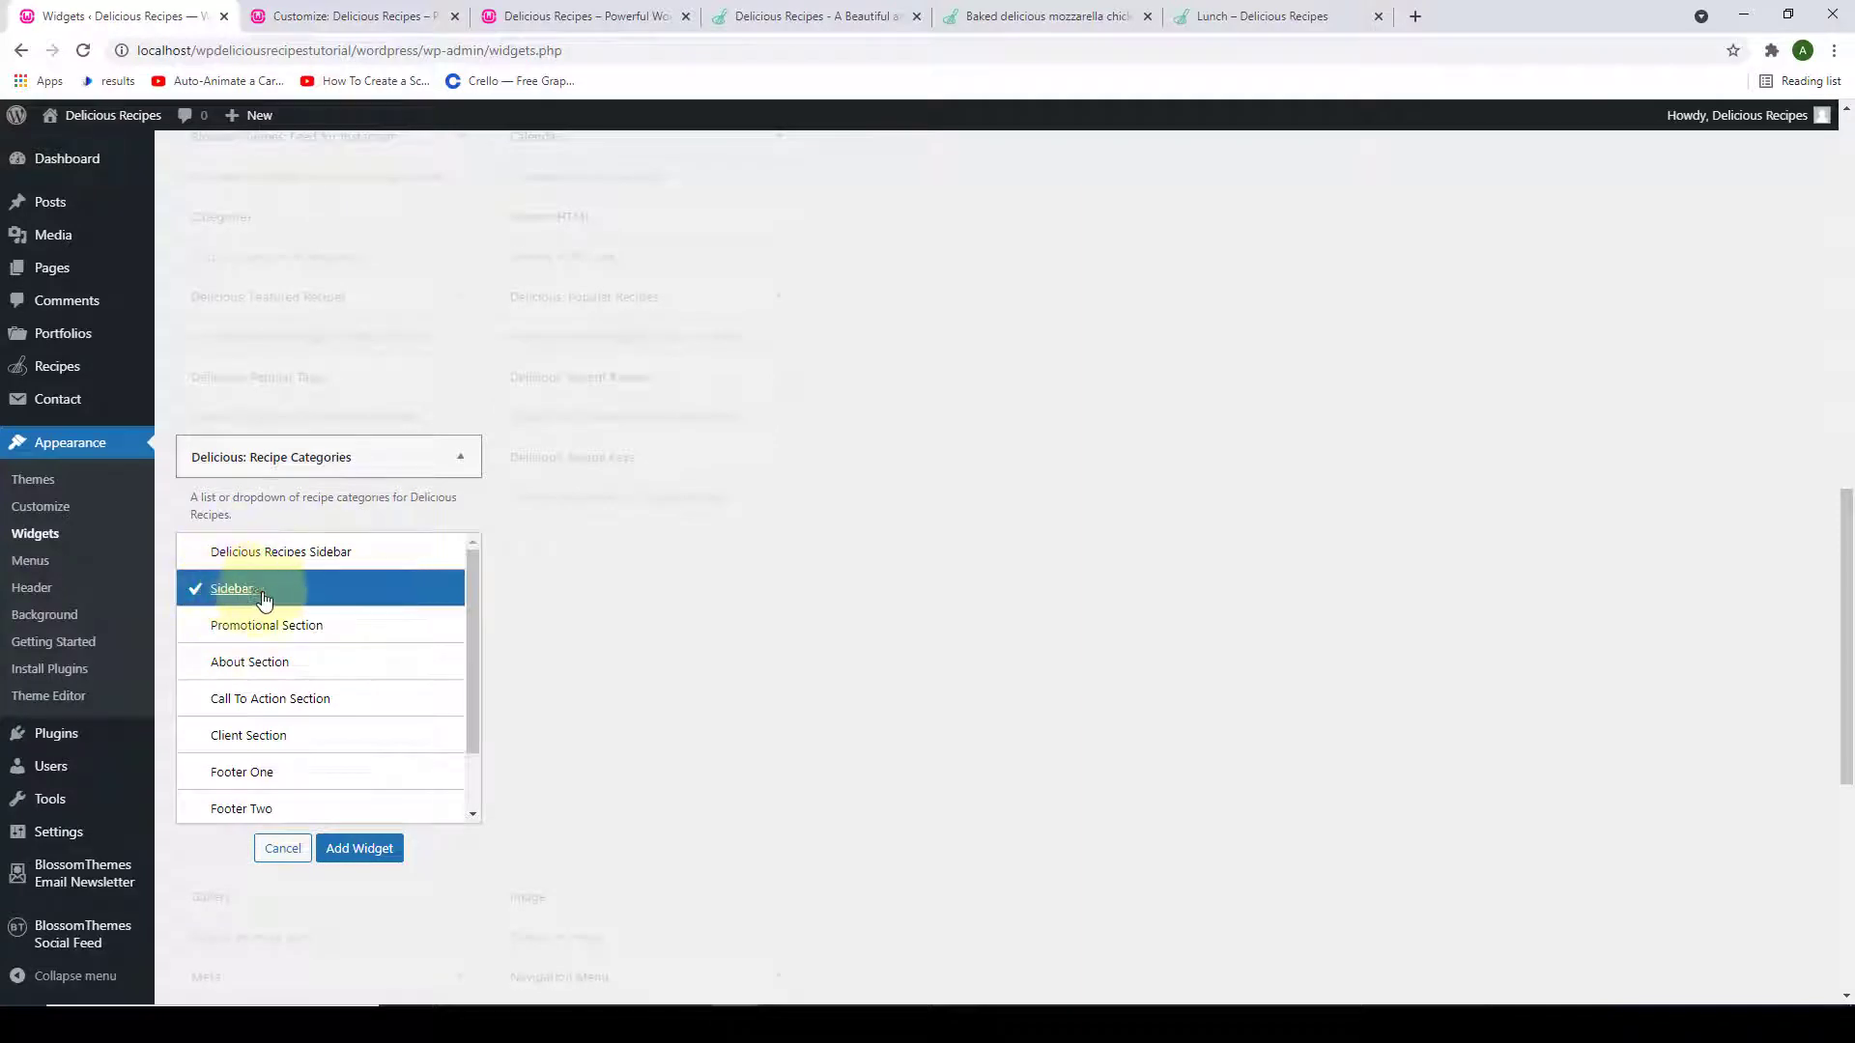
left_click(359, 850)
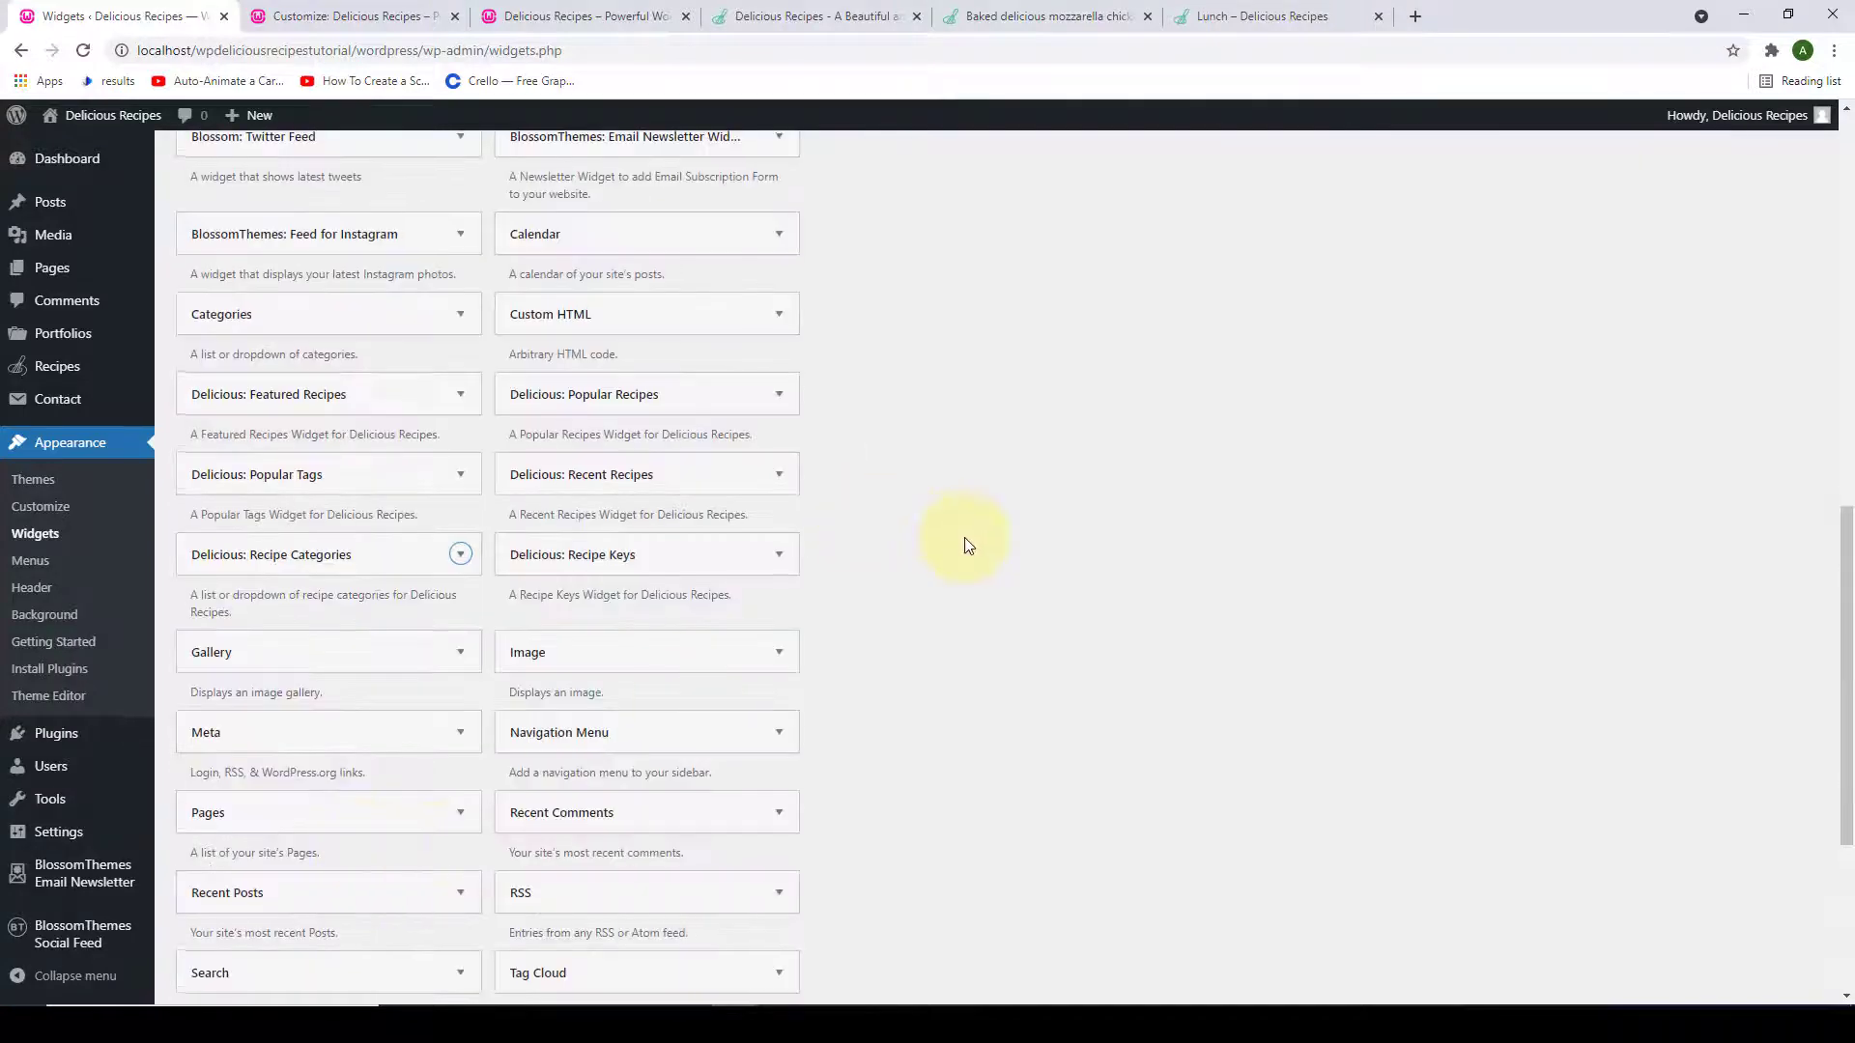
scroll(968, 546, "down", 2)
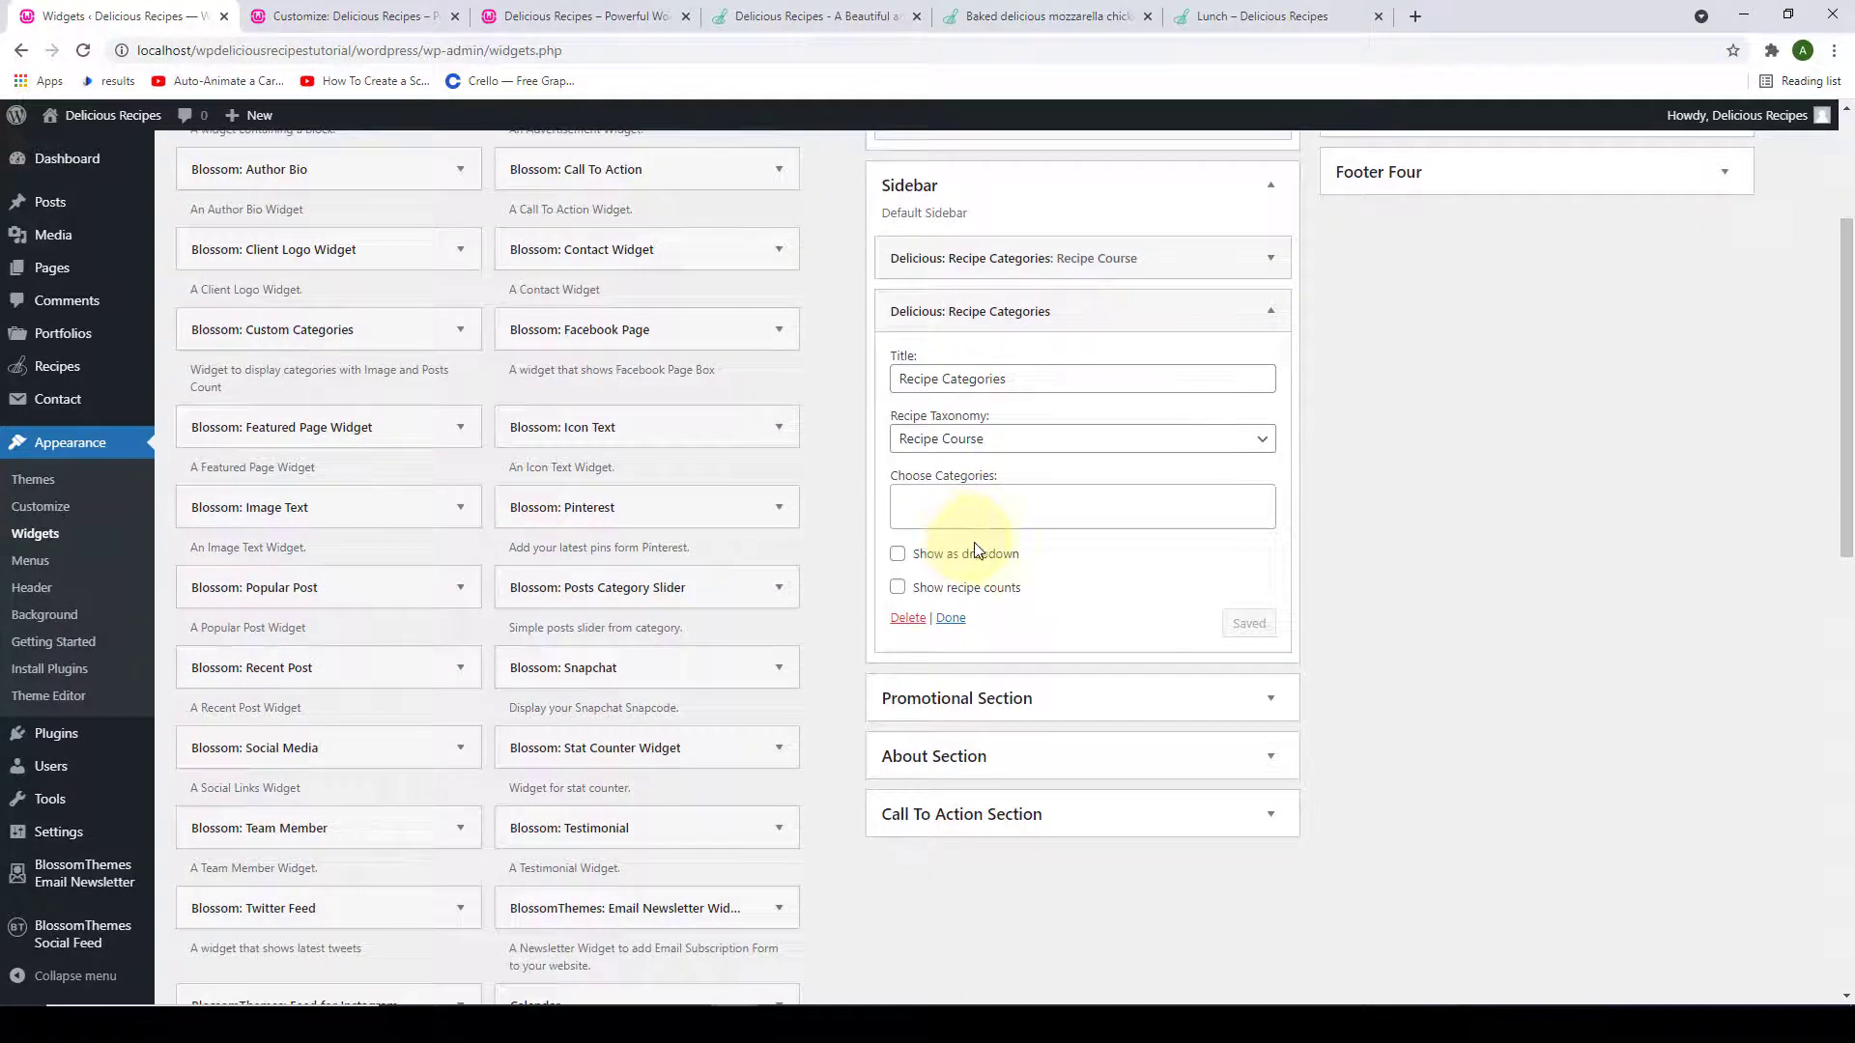
Set the new widget's recipe taxonomy to Recipe Cuisine and title it Recipe Cuisine.
left_click(998, 439)
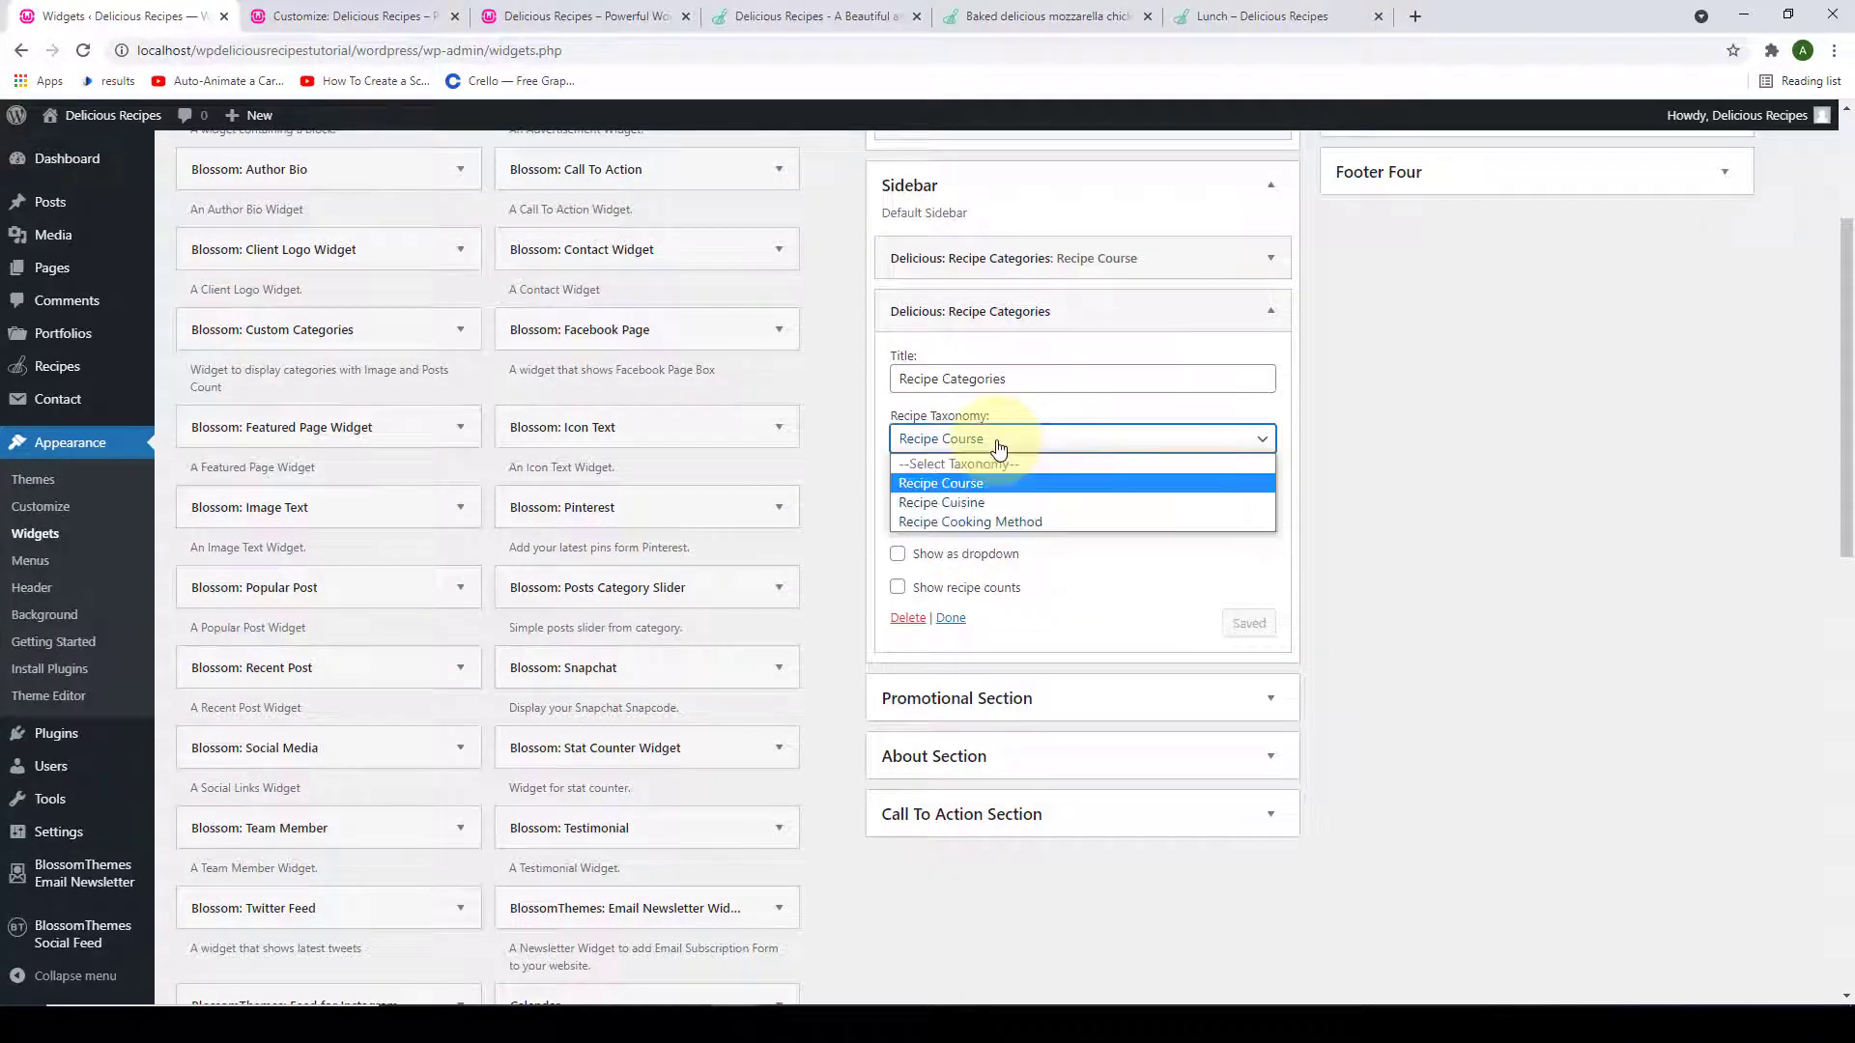
left_click(968, 510)
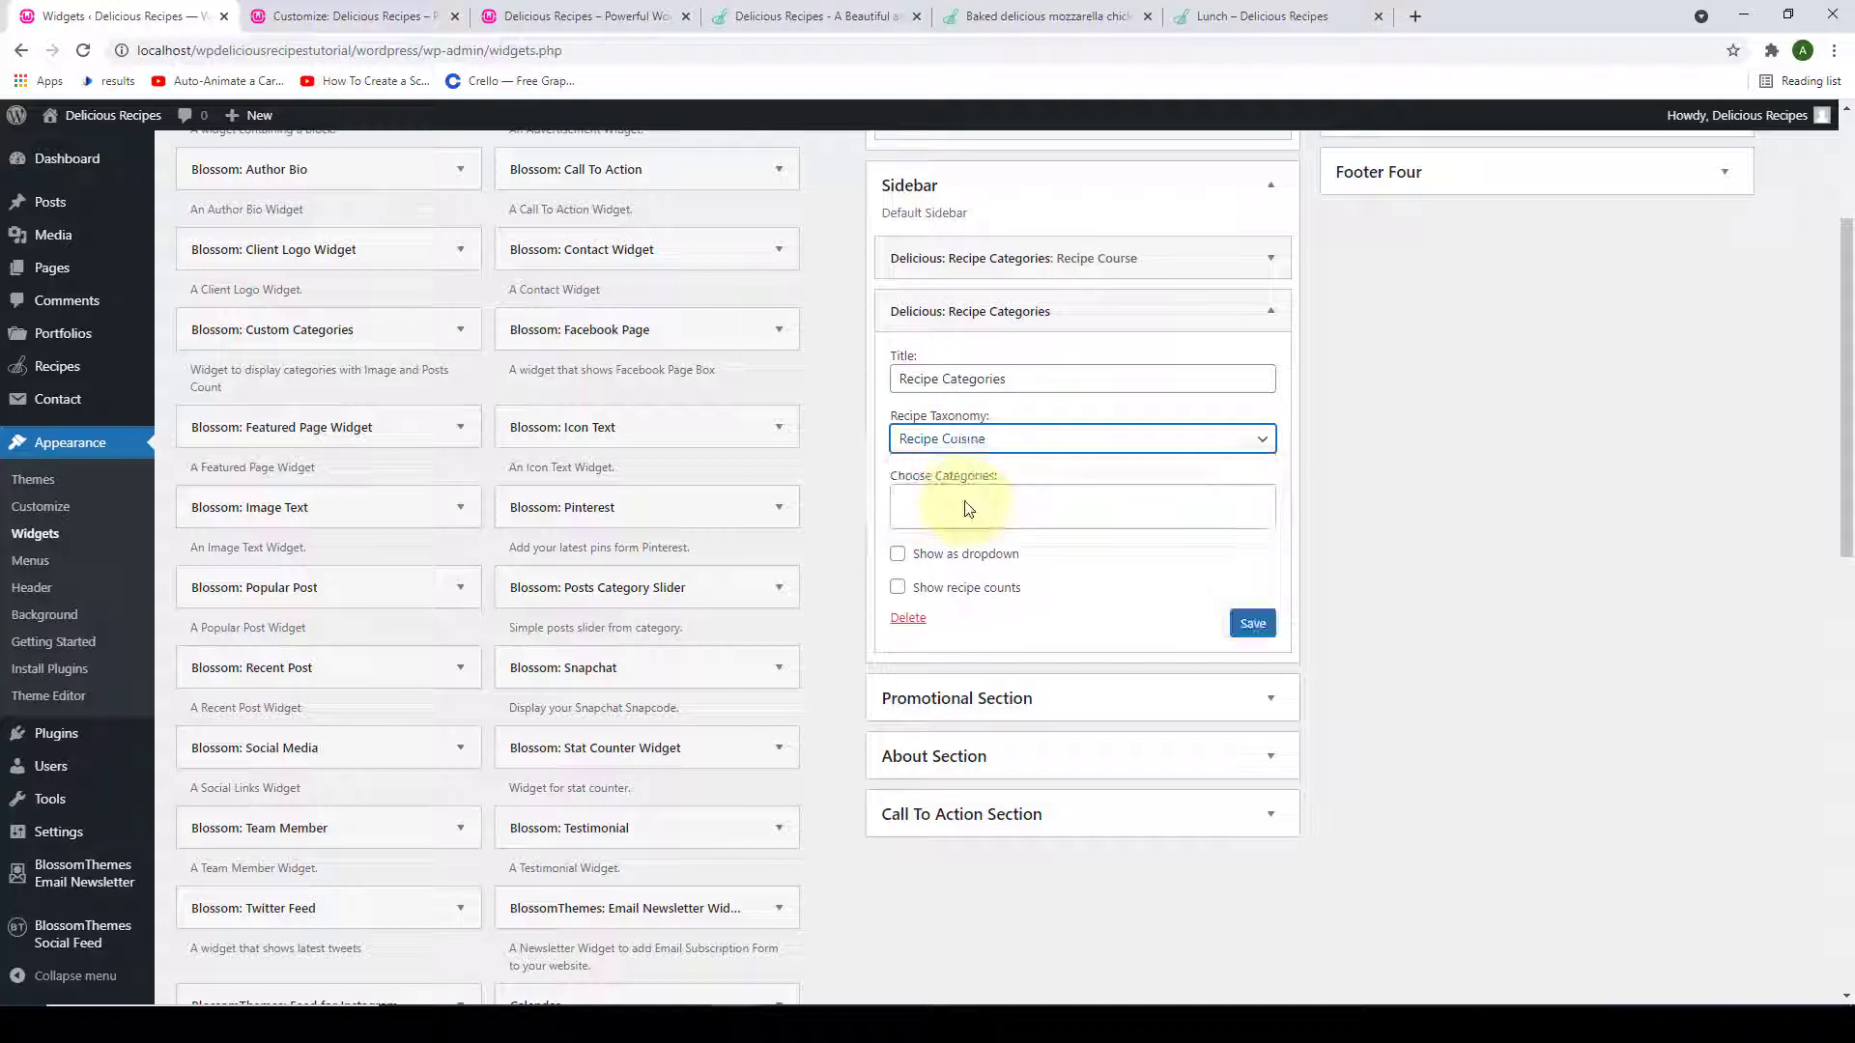
left_click_drag(1013, 379, 946, 382)
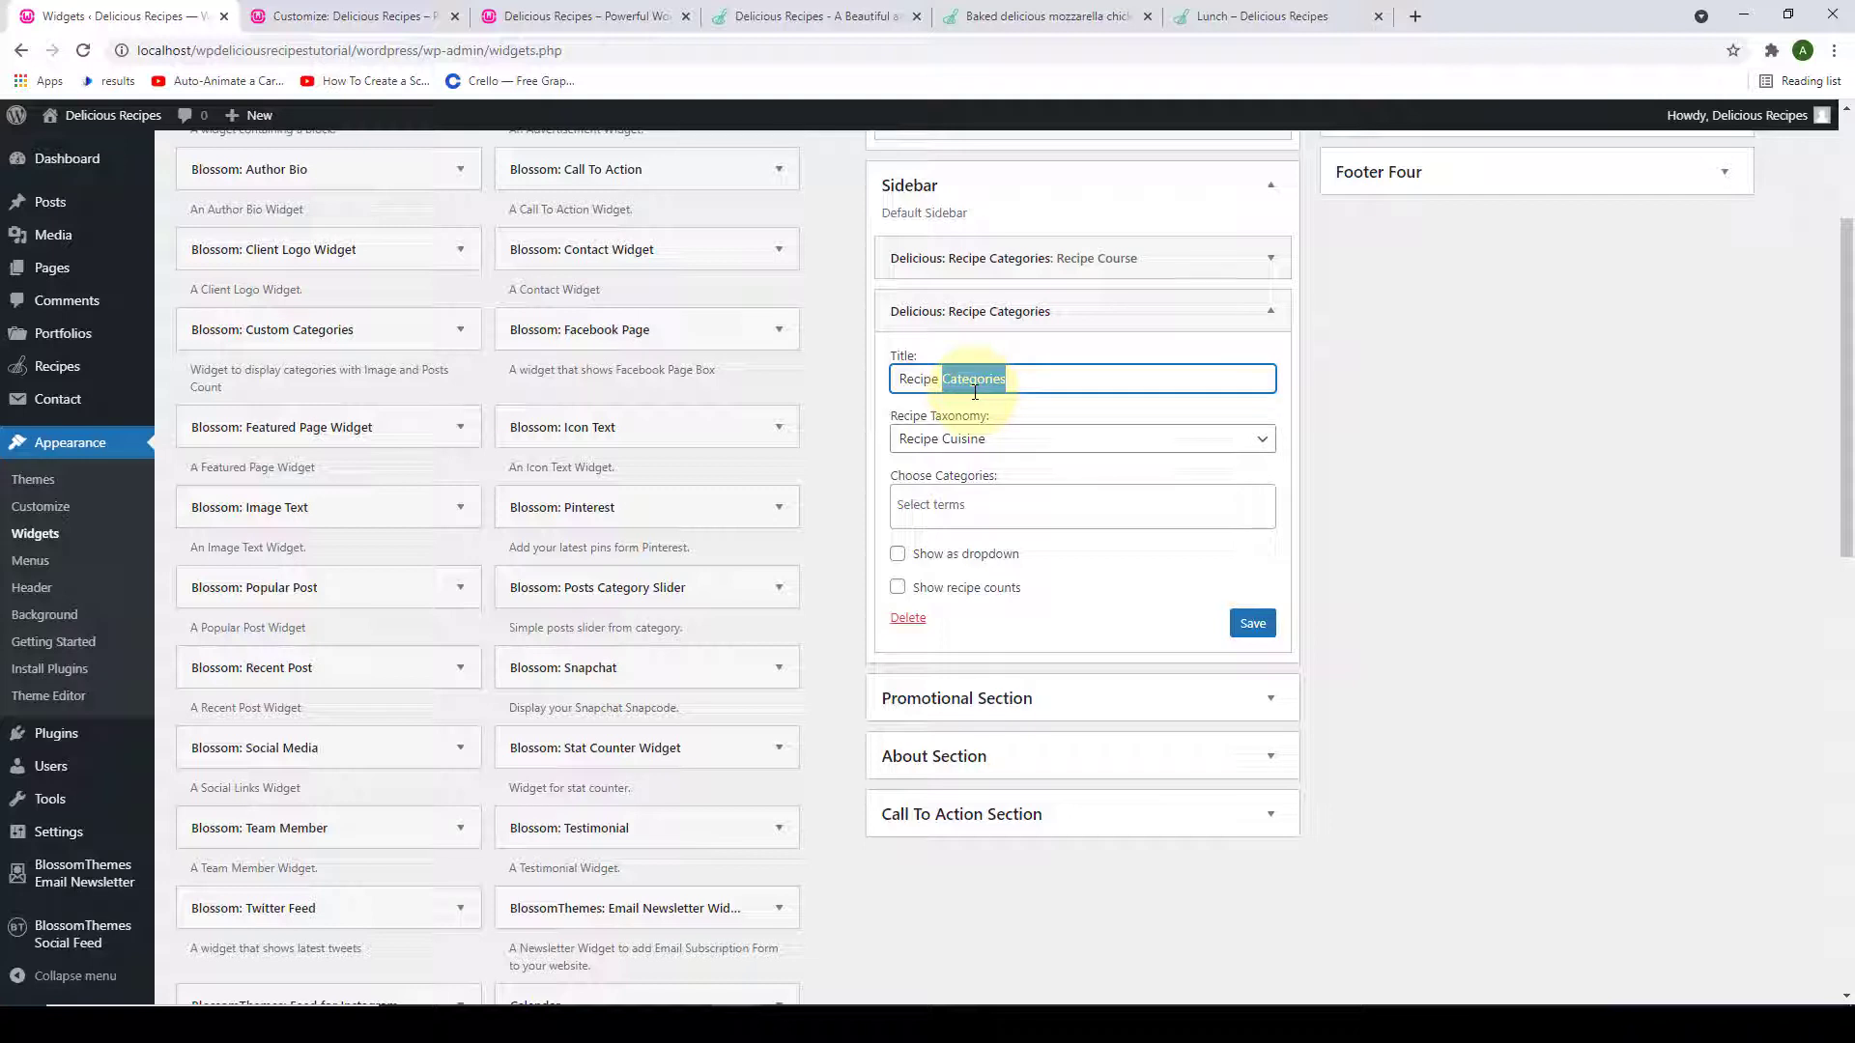
type("C")
Choose the Argentine, Brazilian, French, Indian, Korean, Nepali and Uruguyan categories for the Recipe Cuisine widget.
scroll(966, 401, "down", 1)
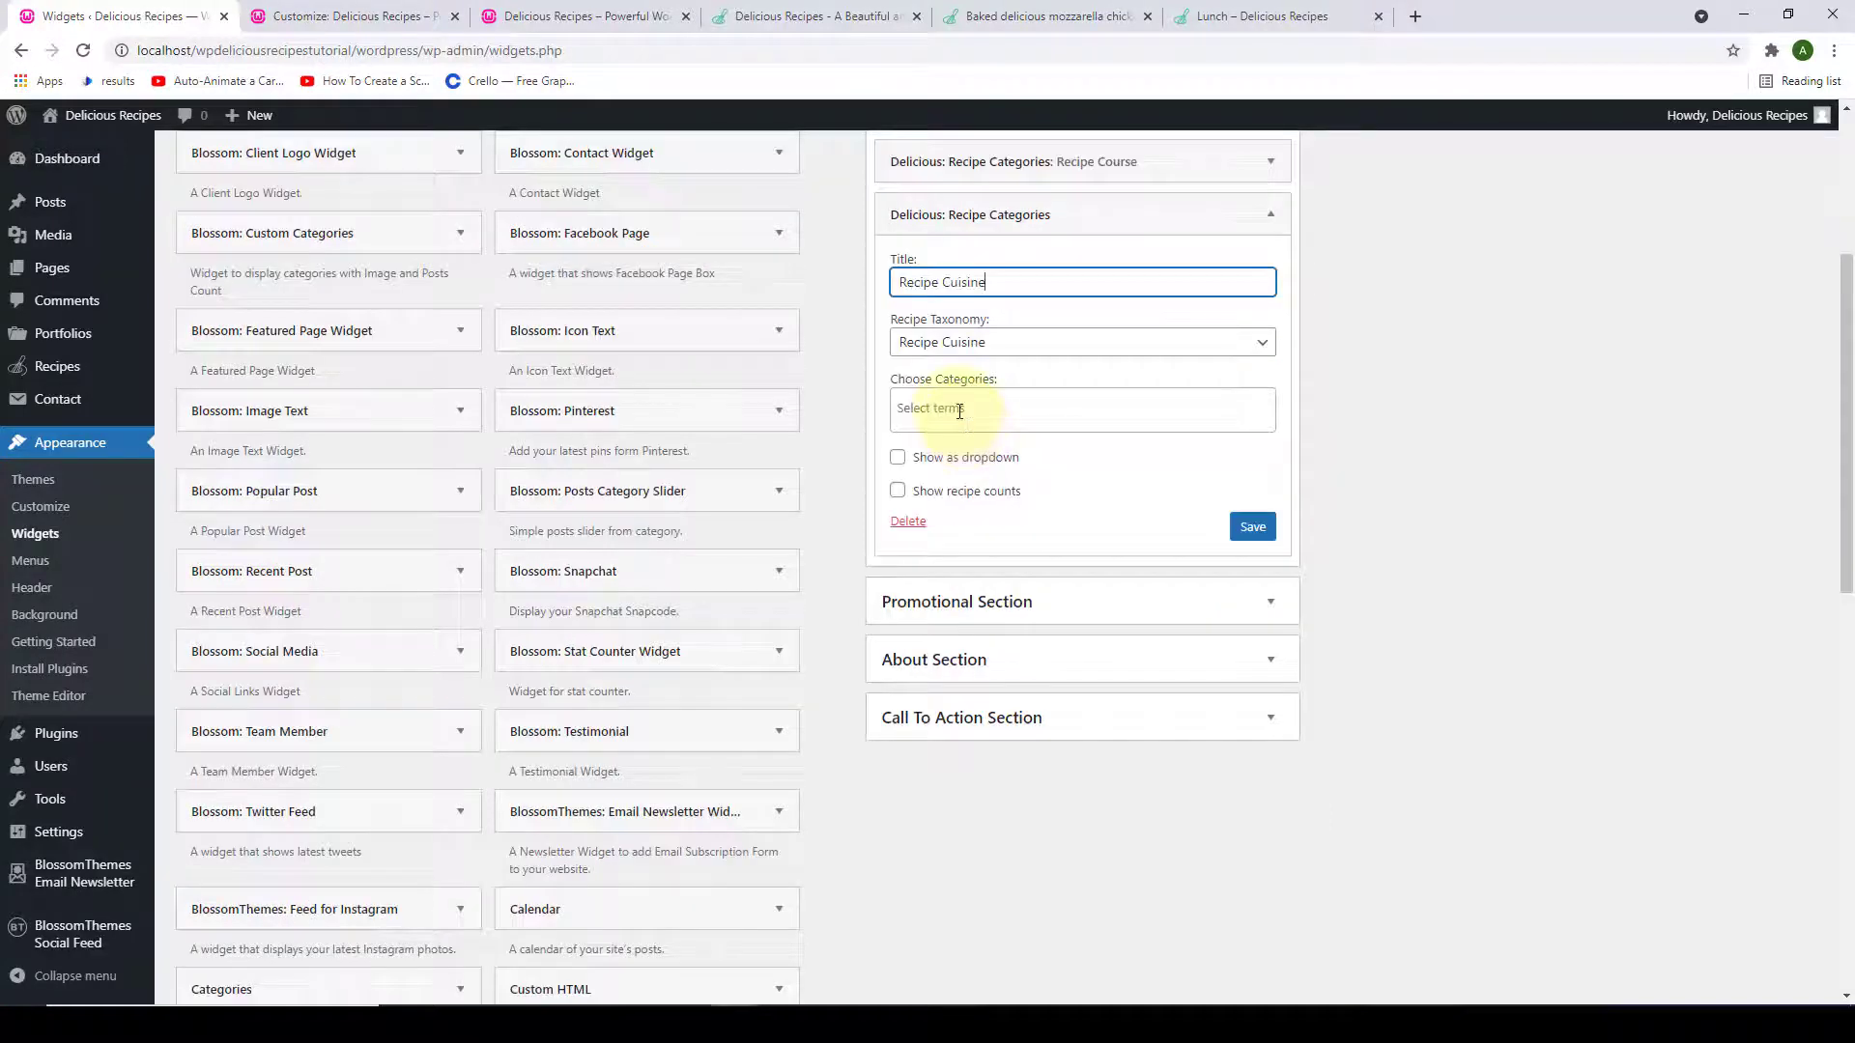
left_click(959, 411)
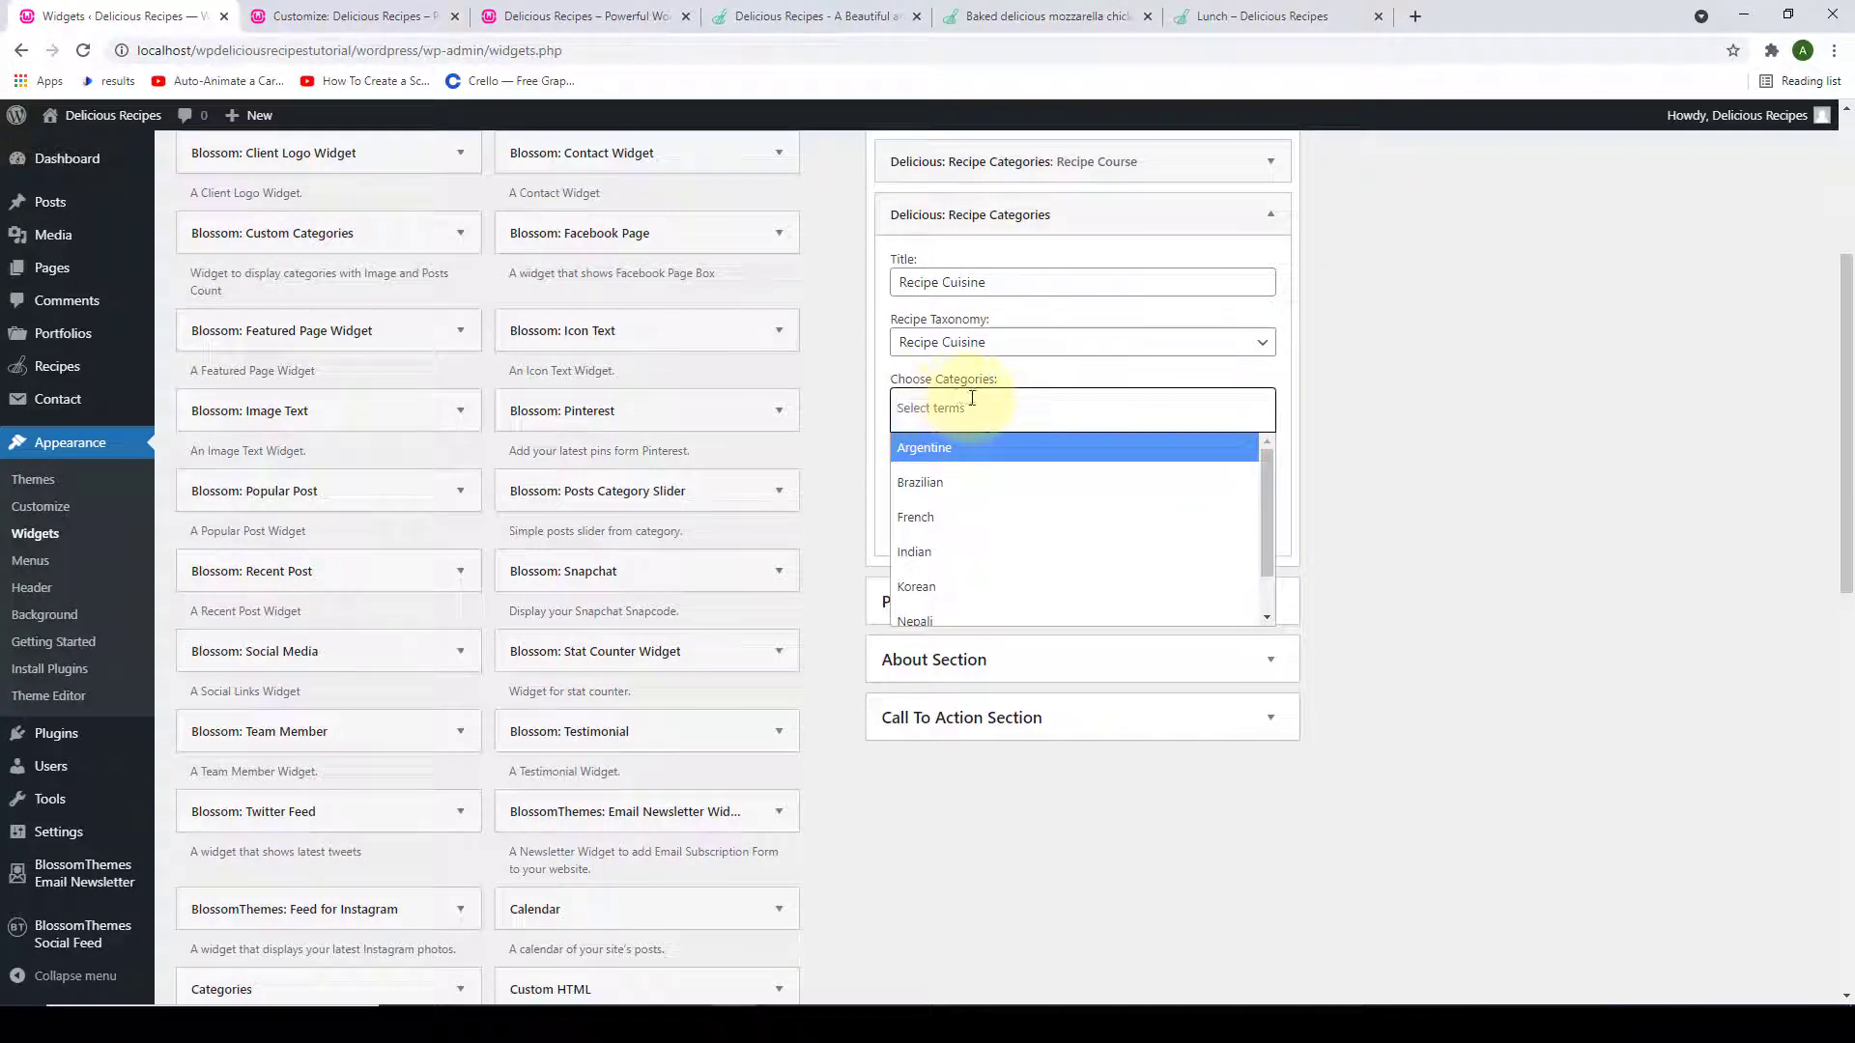
left_click(967, 452)
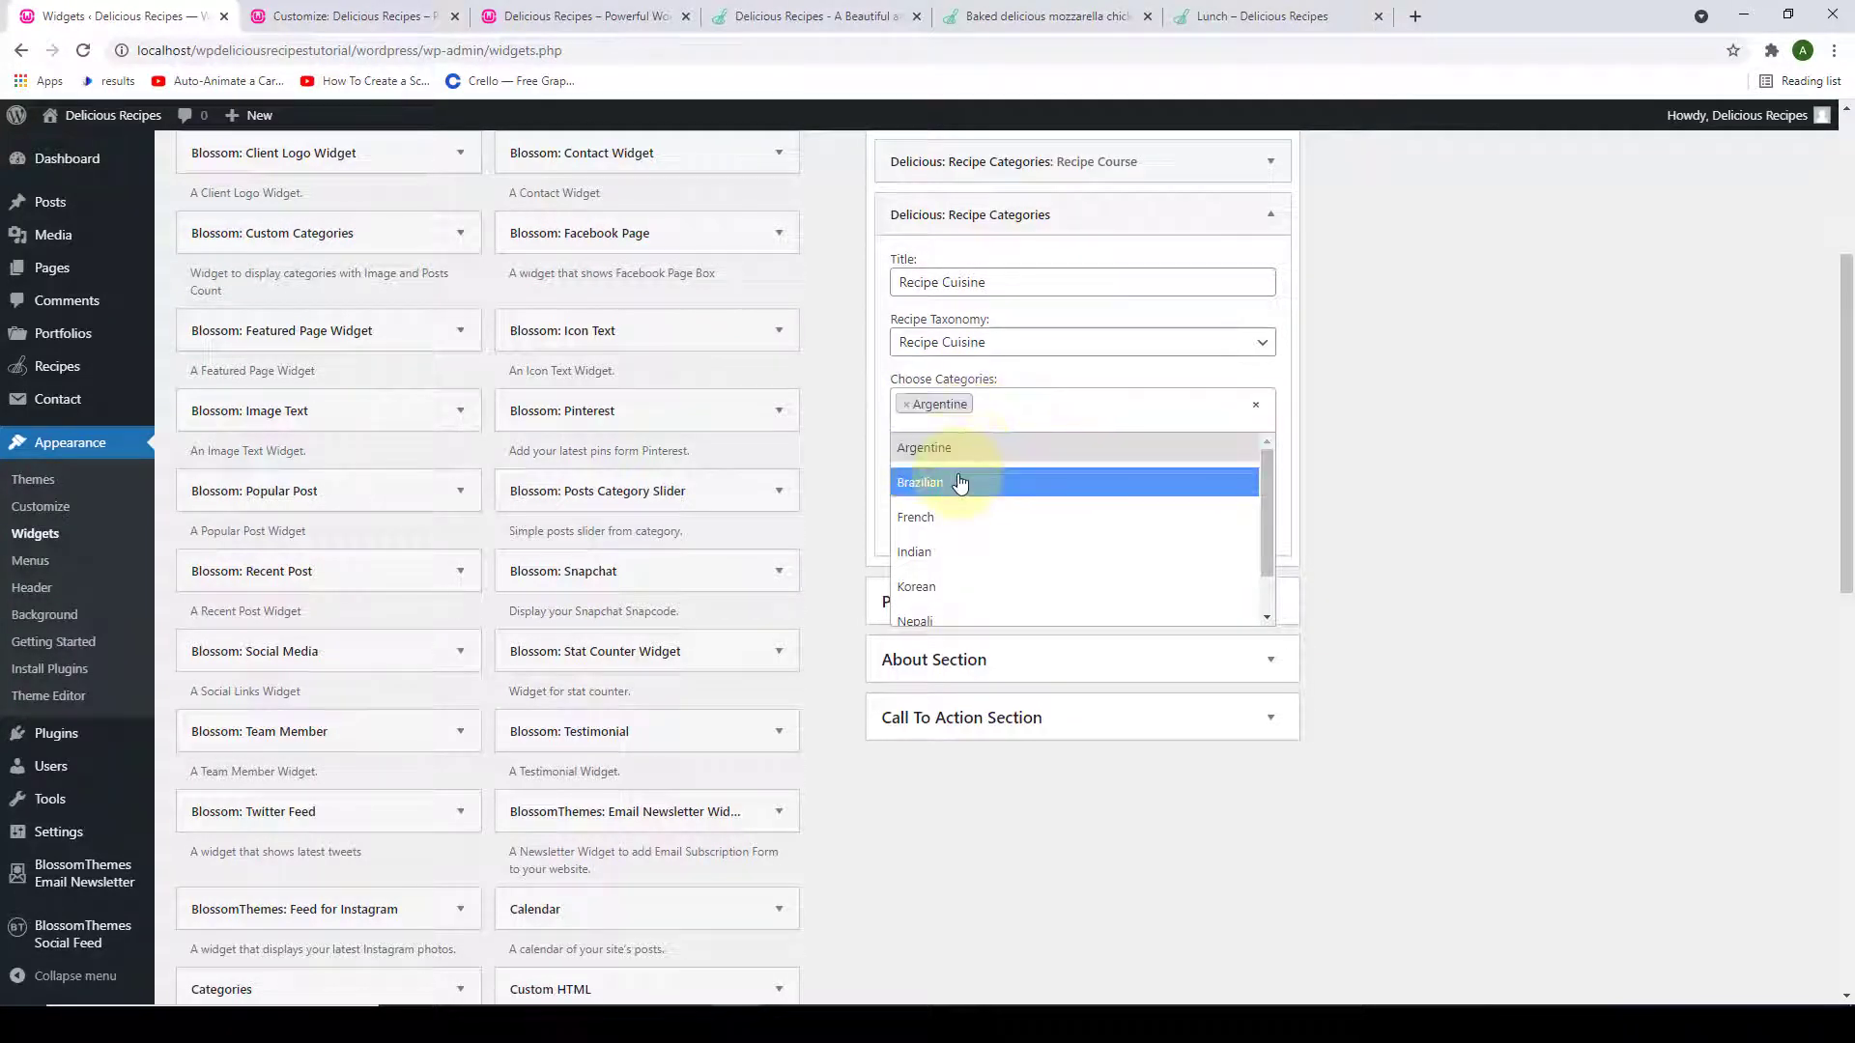
left_click(961, 483)
left_click(961, 518)
left_click(964, 518)
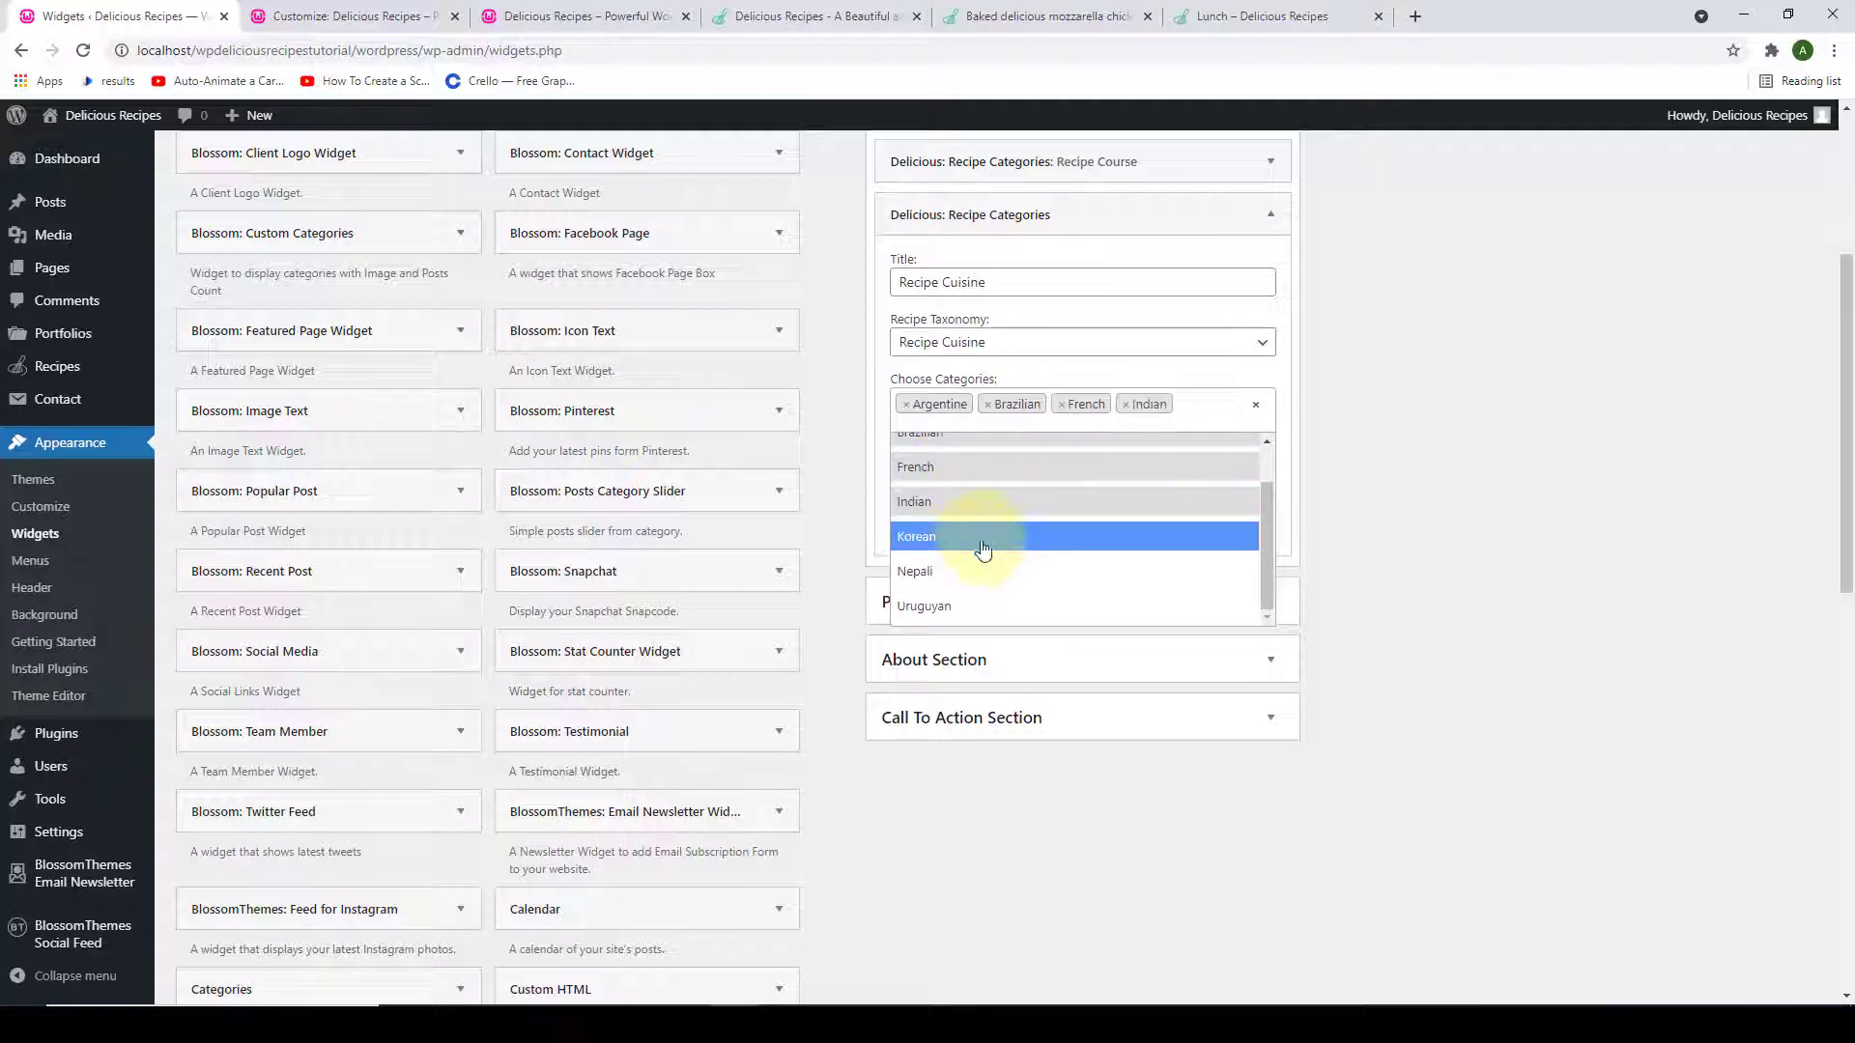
left_click(982, 541)
left_click(993, 594)
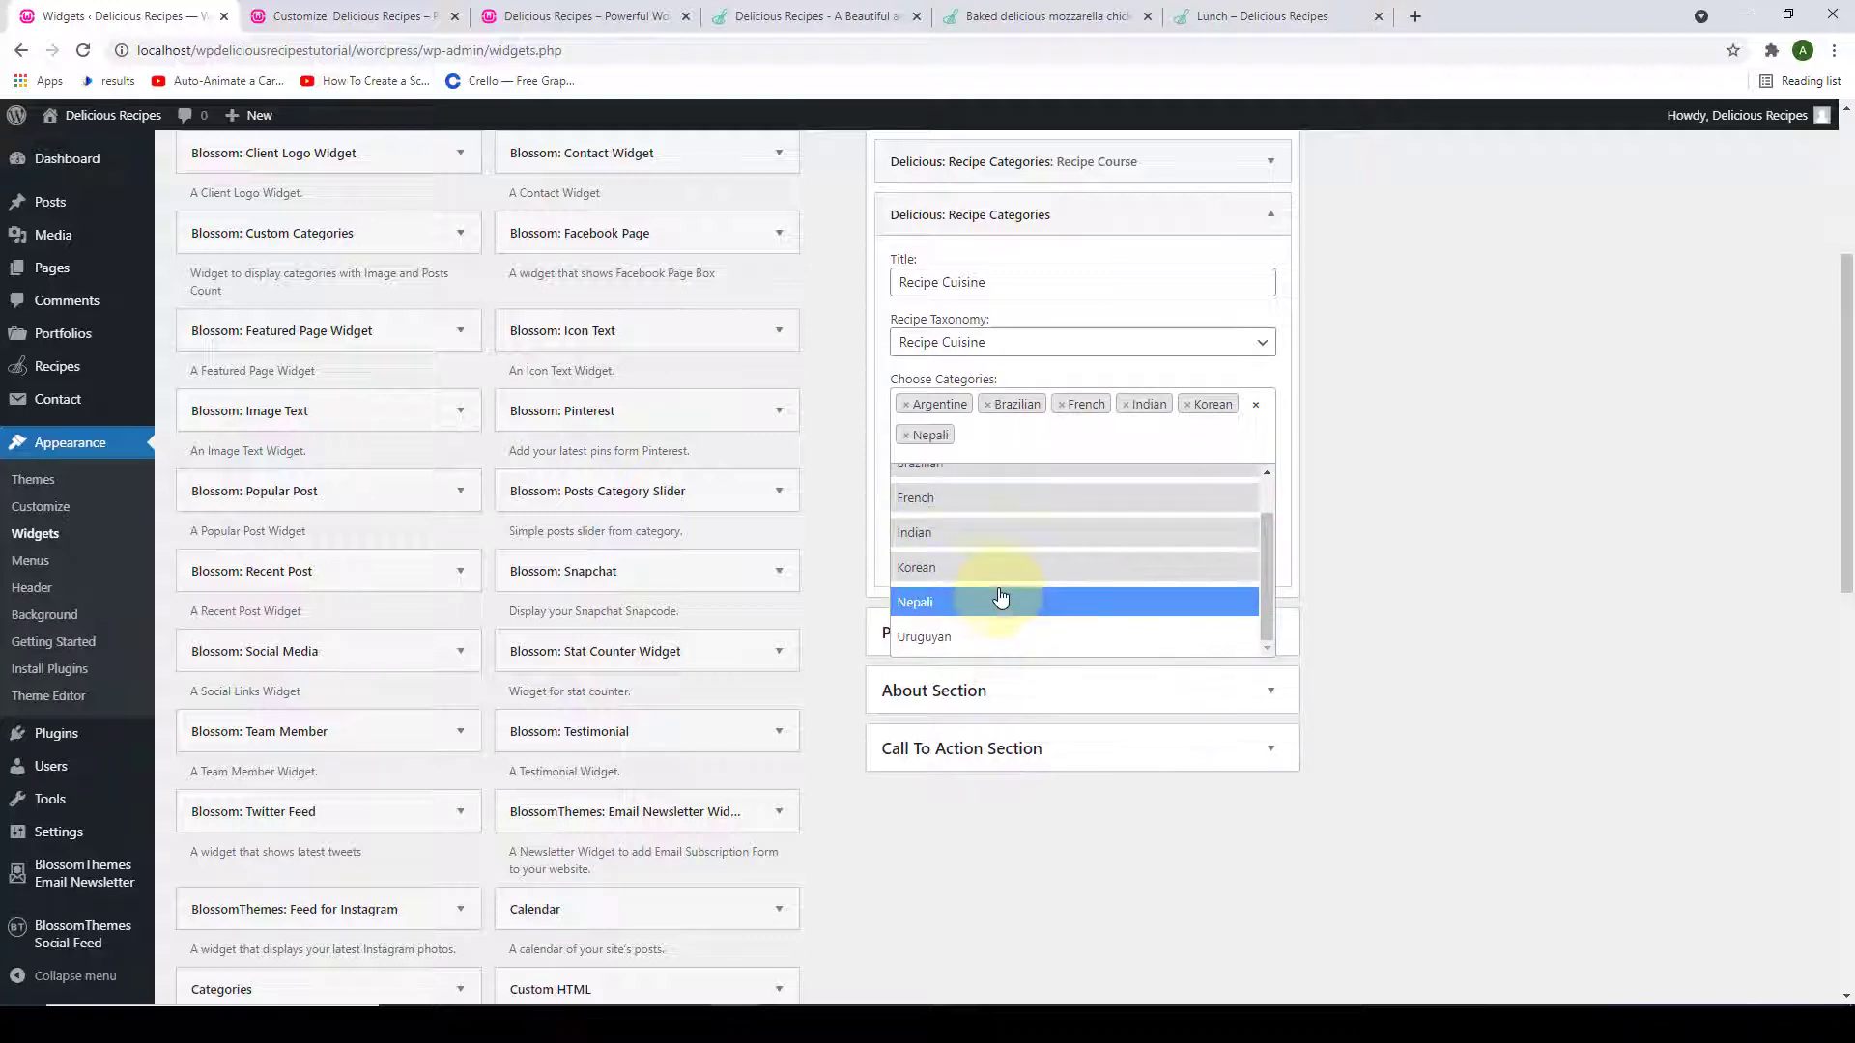
left_click(947, 637)
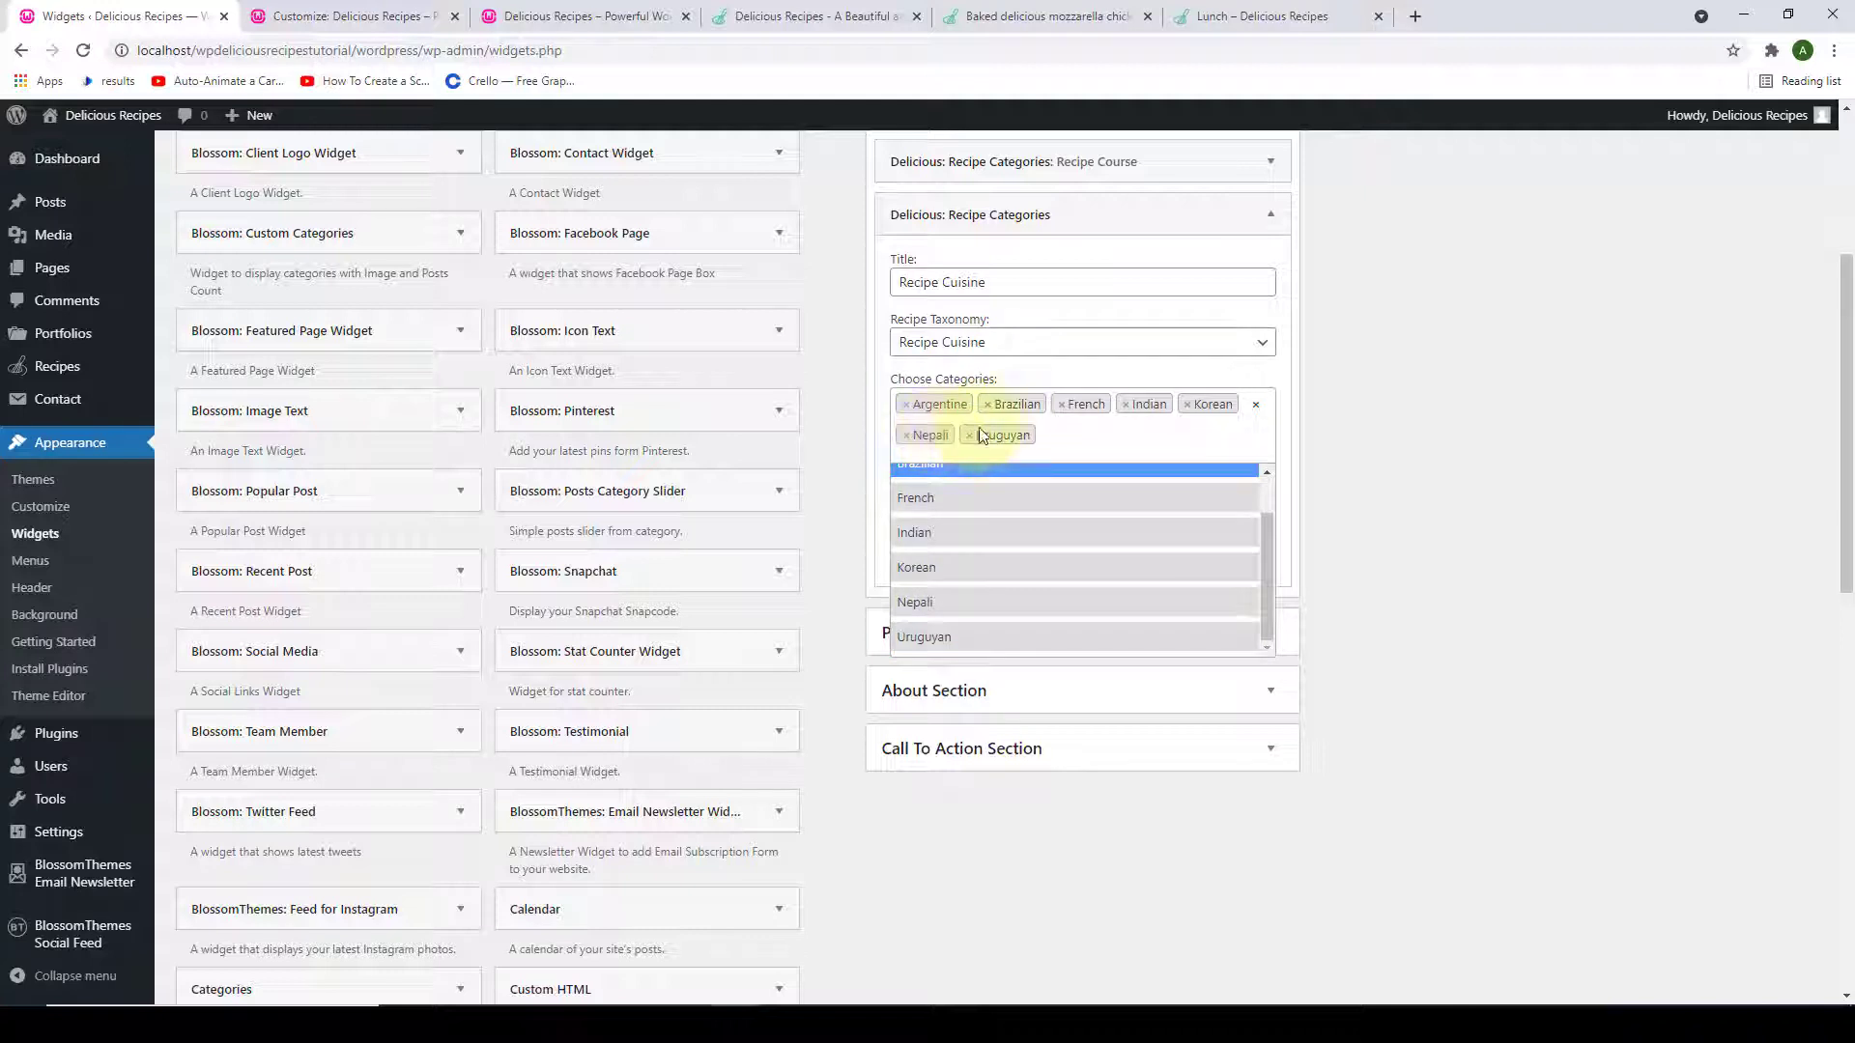
left_click(1346, 402)
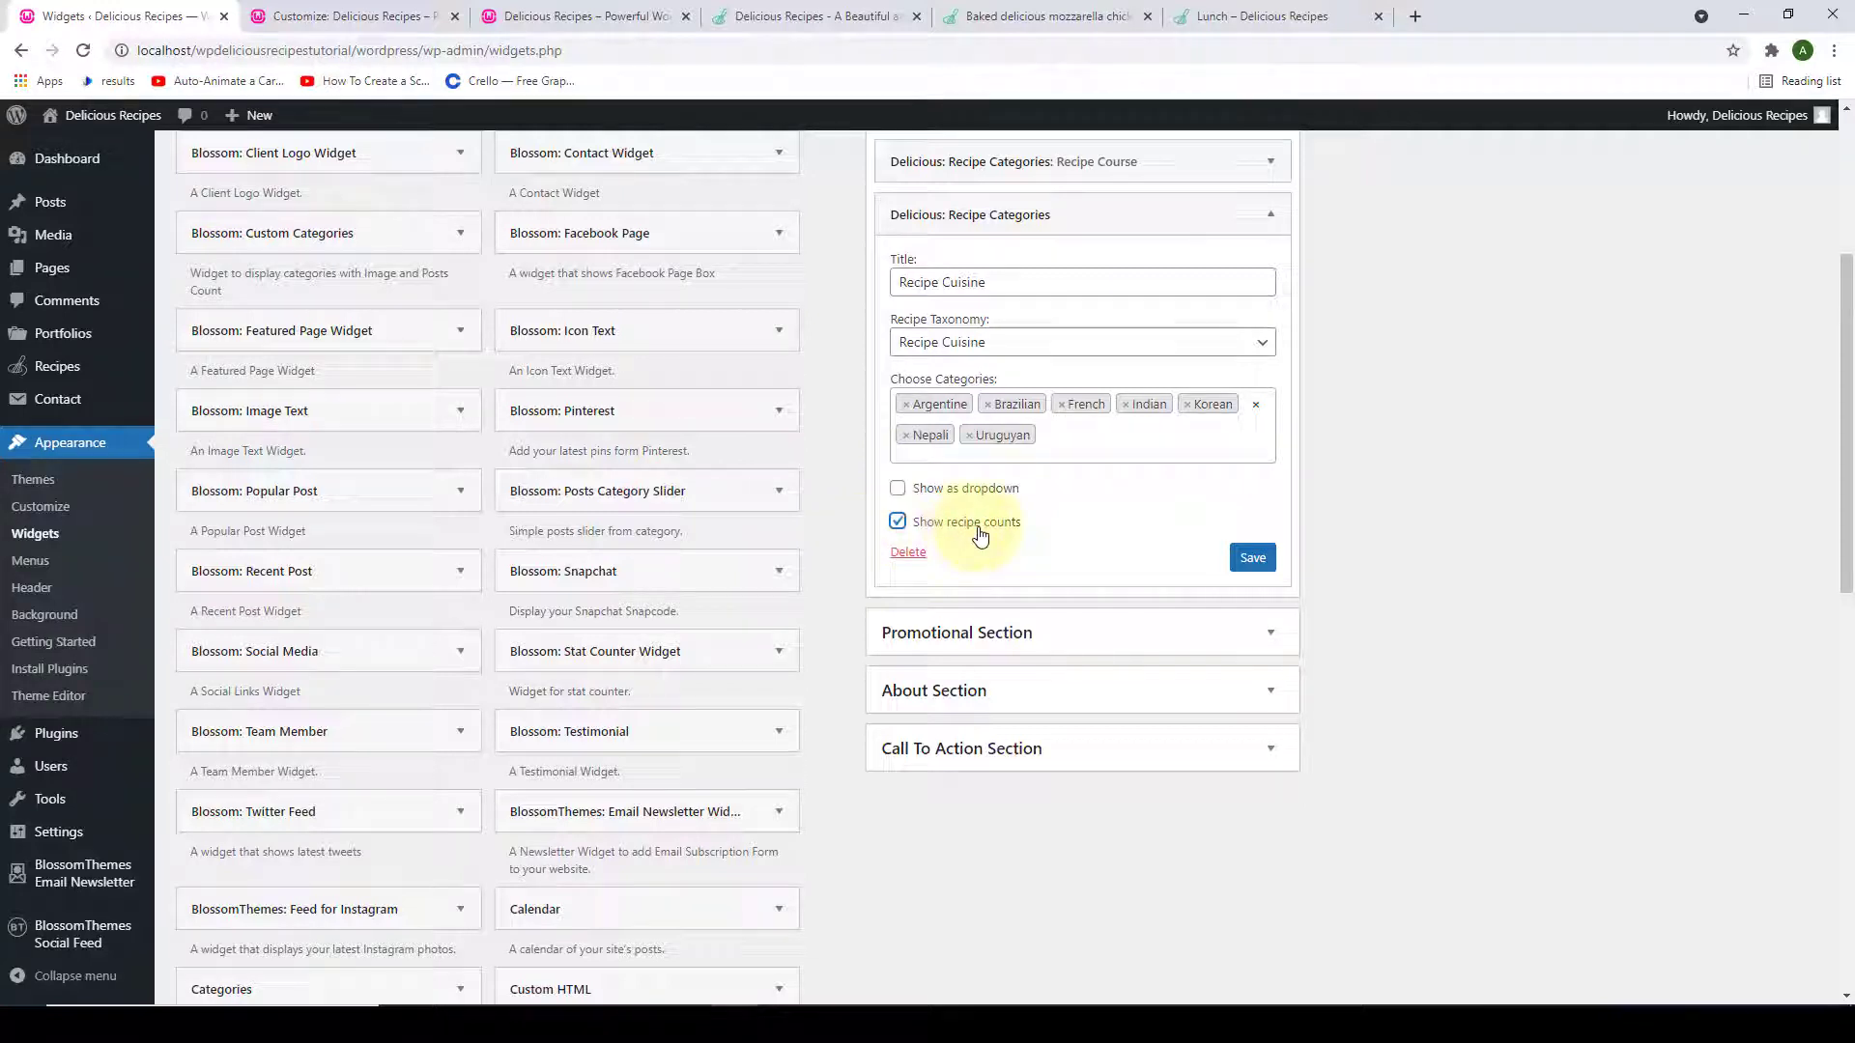
Enable recipe counts for the Recipe Cuisine widget, save it and collapse its settings.
left_click(897, 524)
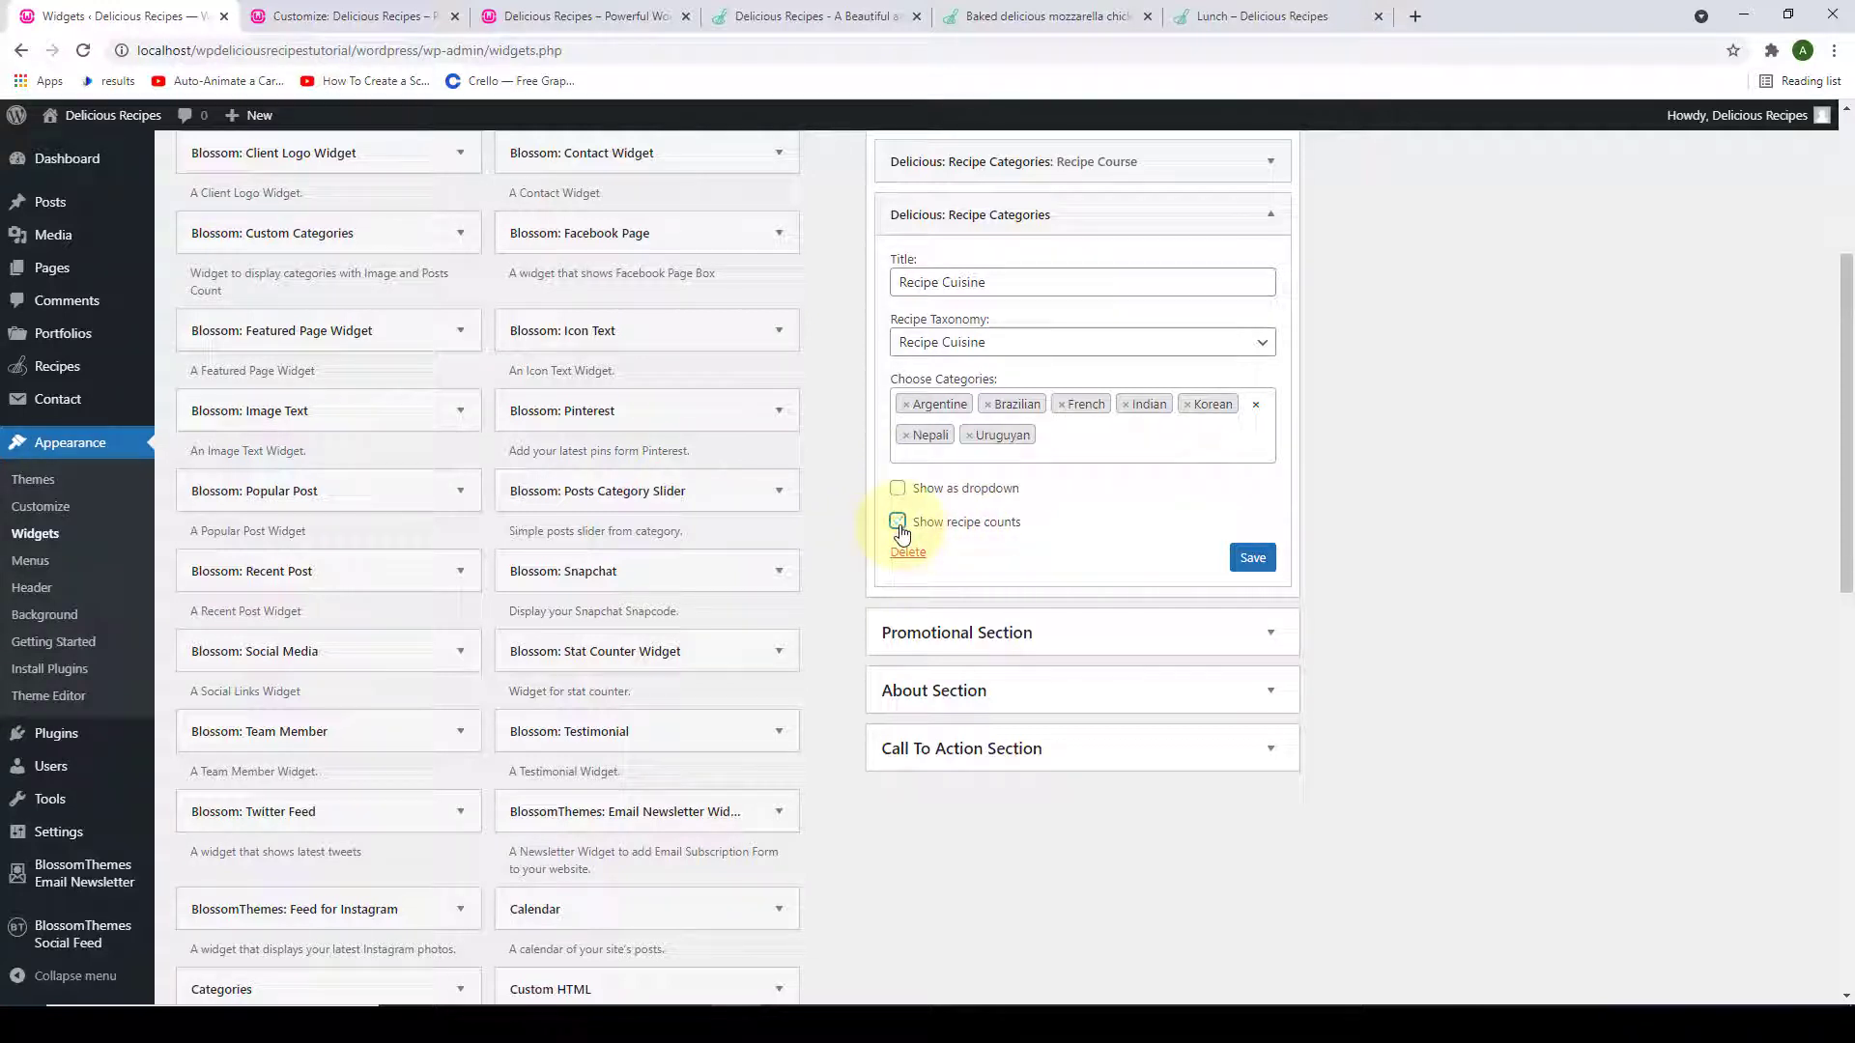
left_click(1255, 564)
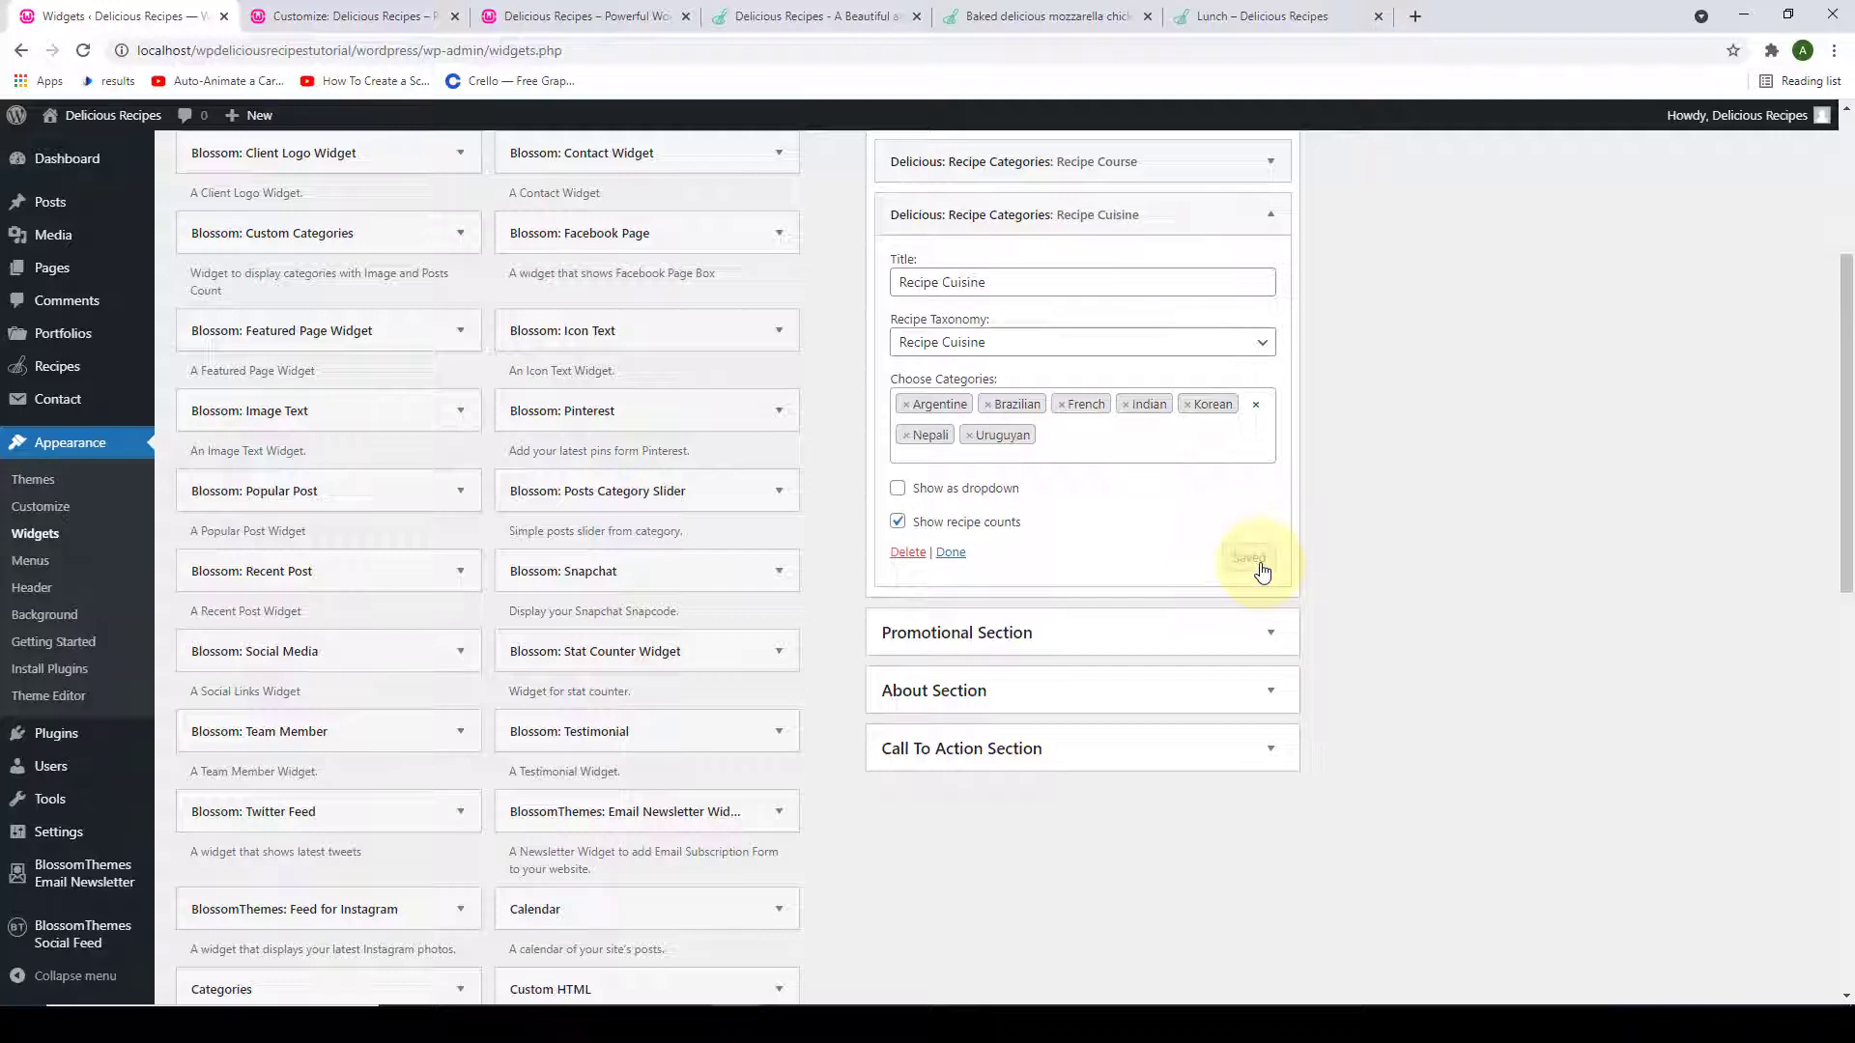
left_click(953, 555)
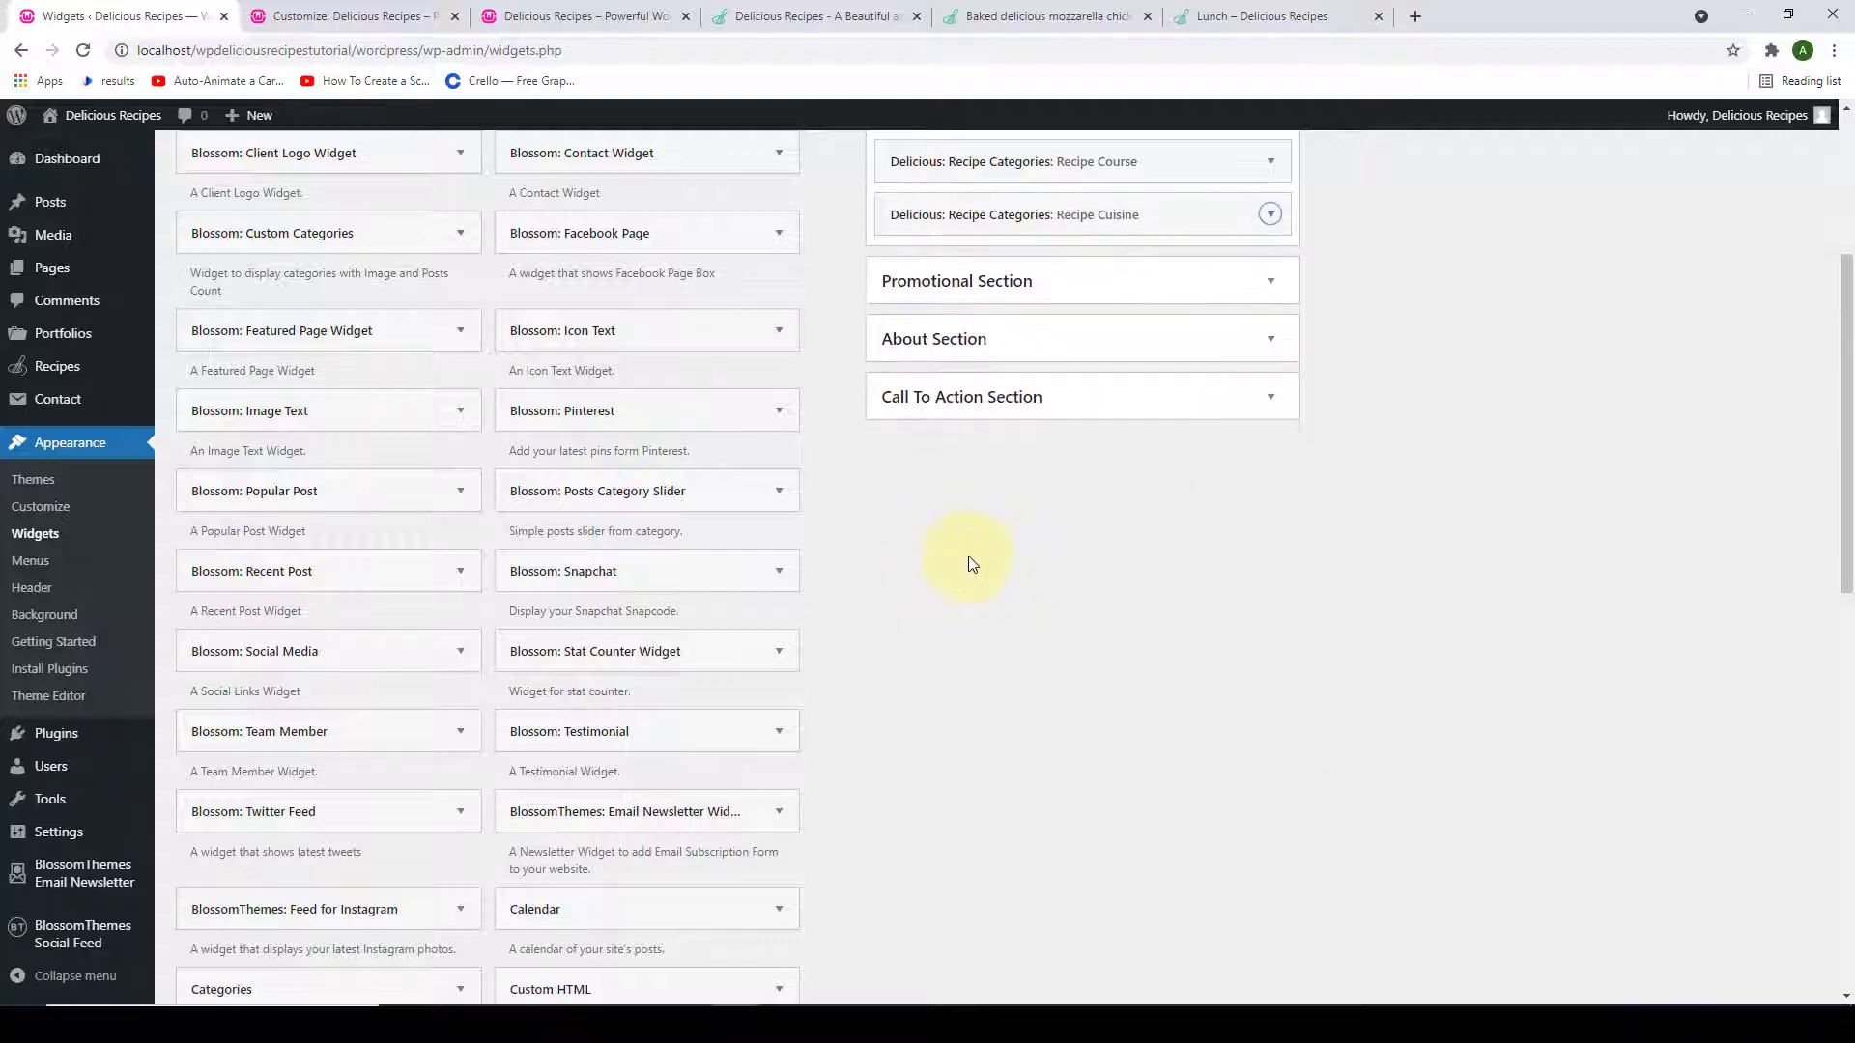
Reload the site's homepage and check the Recipe Cuisine widget below Recipe Course in the sidebar.
left_click(563, 16)
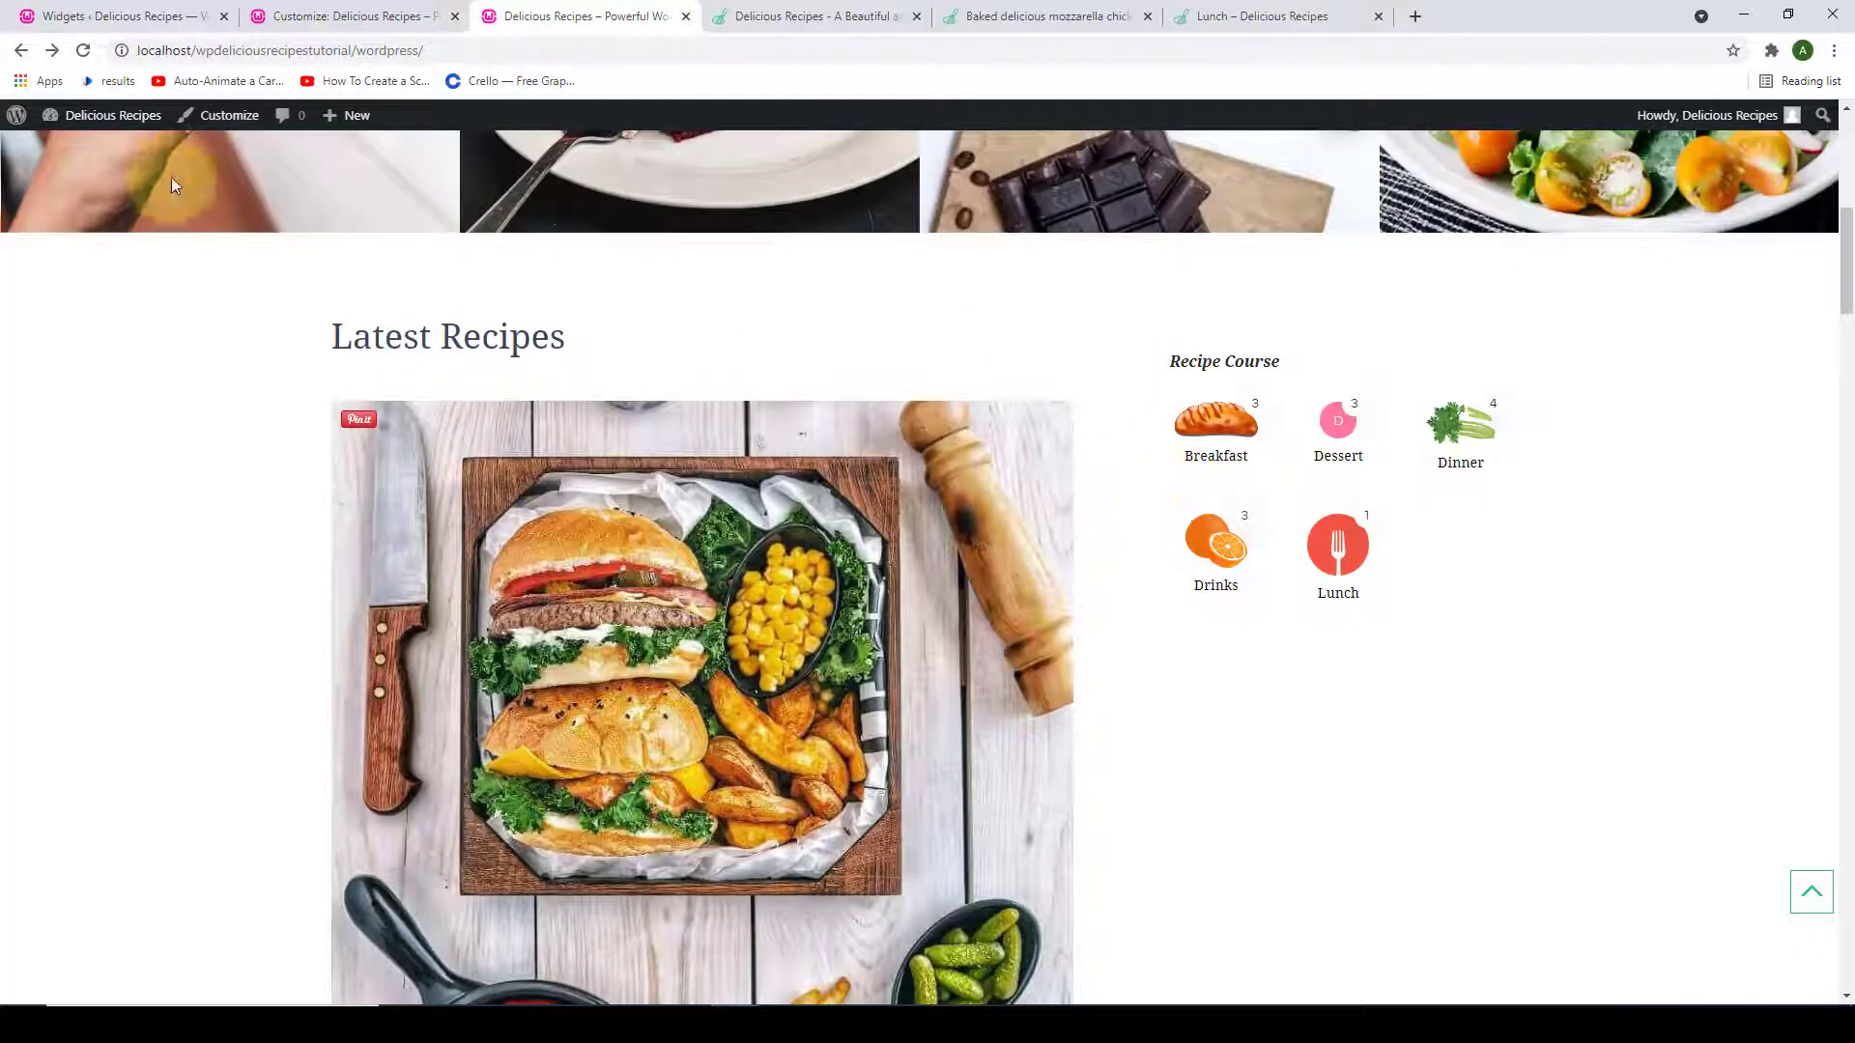
left_click(84, 53)
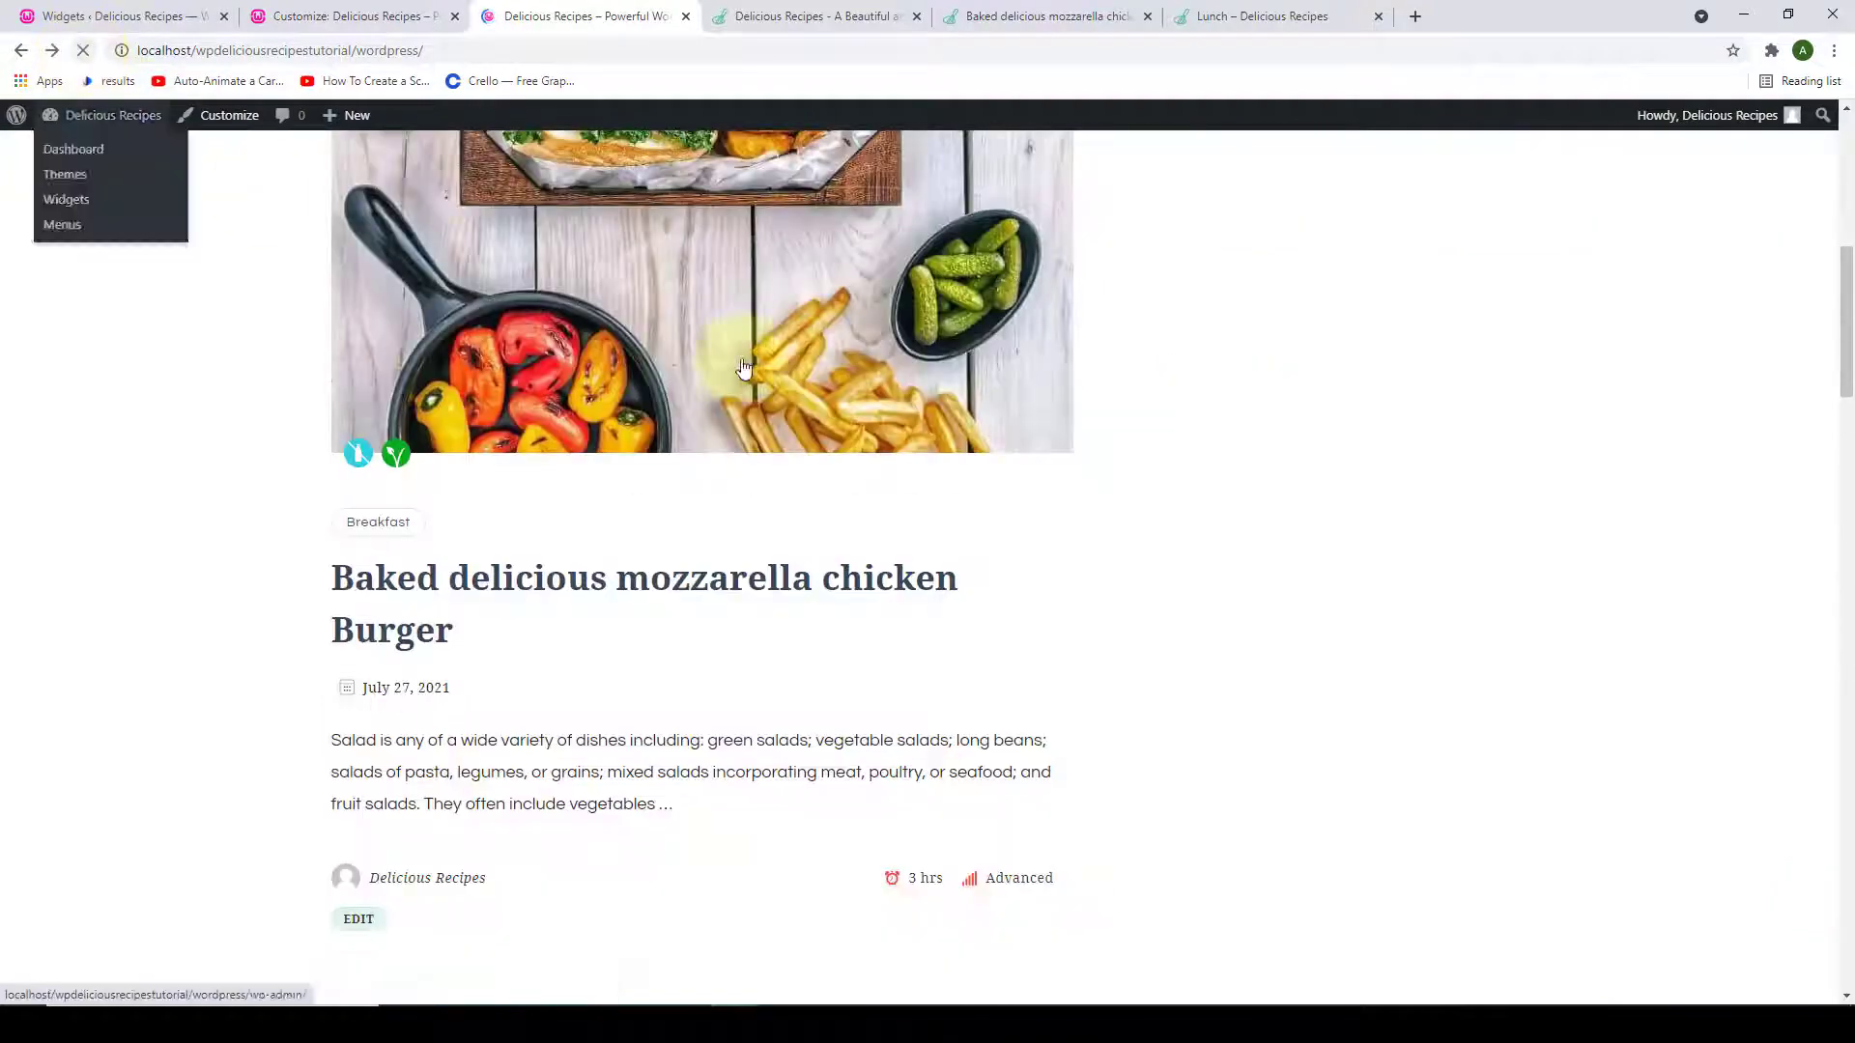
scroll(1199, 422, "up", 1)
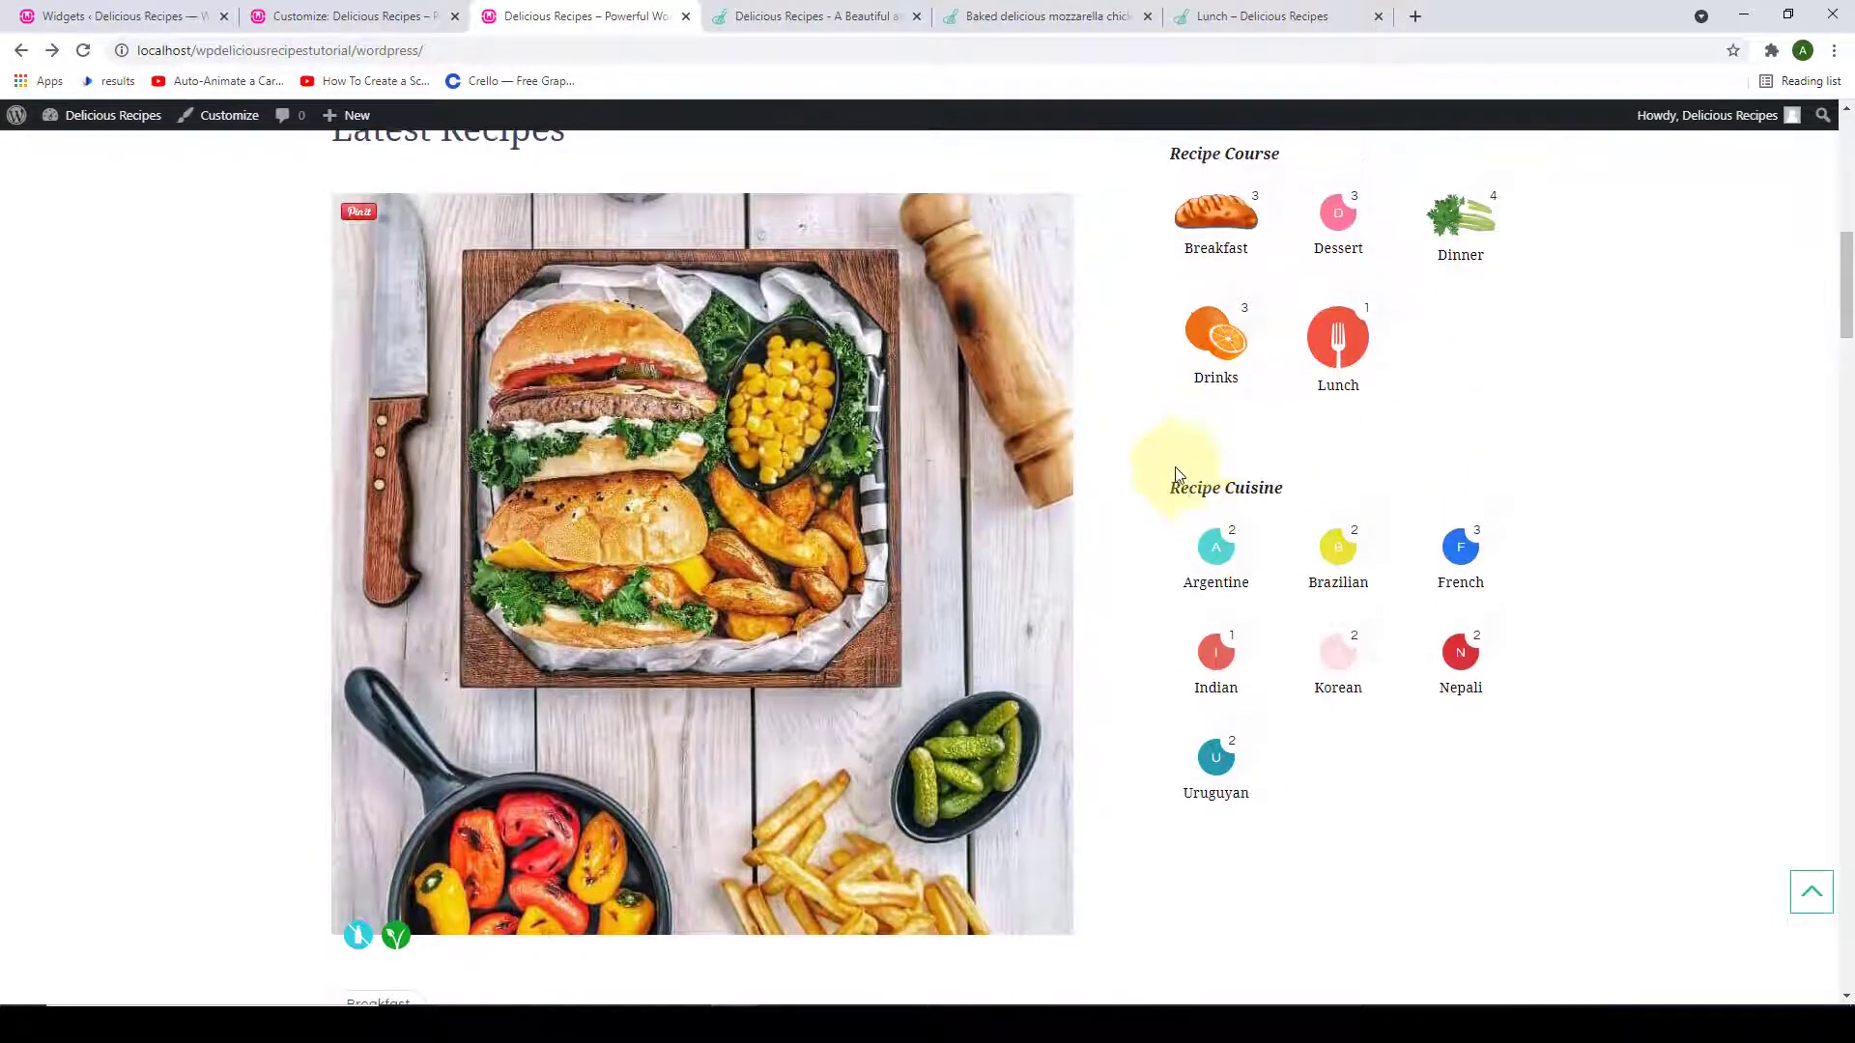
scroll(1303, 512, "down", 1)
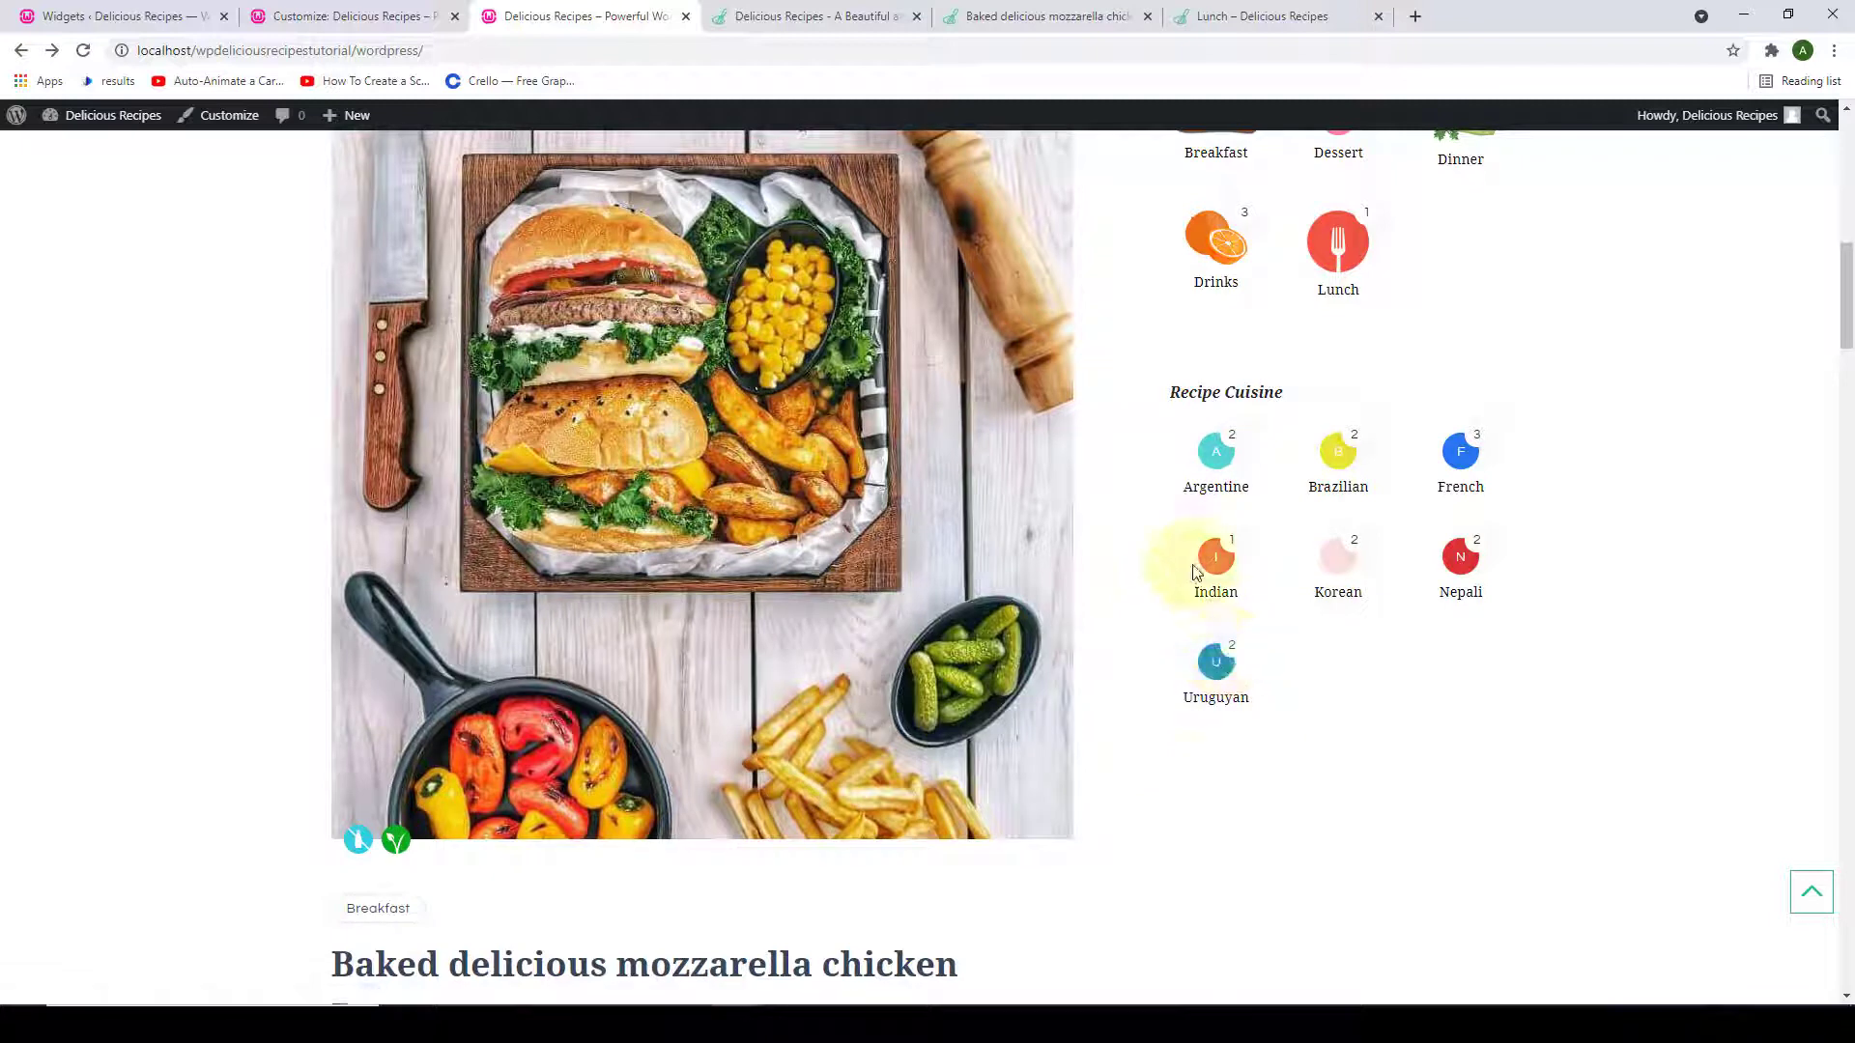
scroll(1198, 570, "down", 1)
Return to the widgets page and add a third Delicious: Recipe Categories widget to the Sidebar area.
left_click(133, 14)
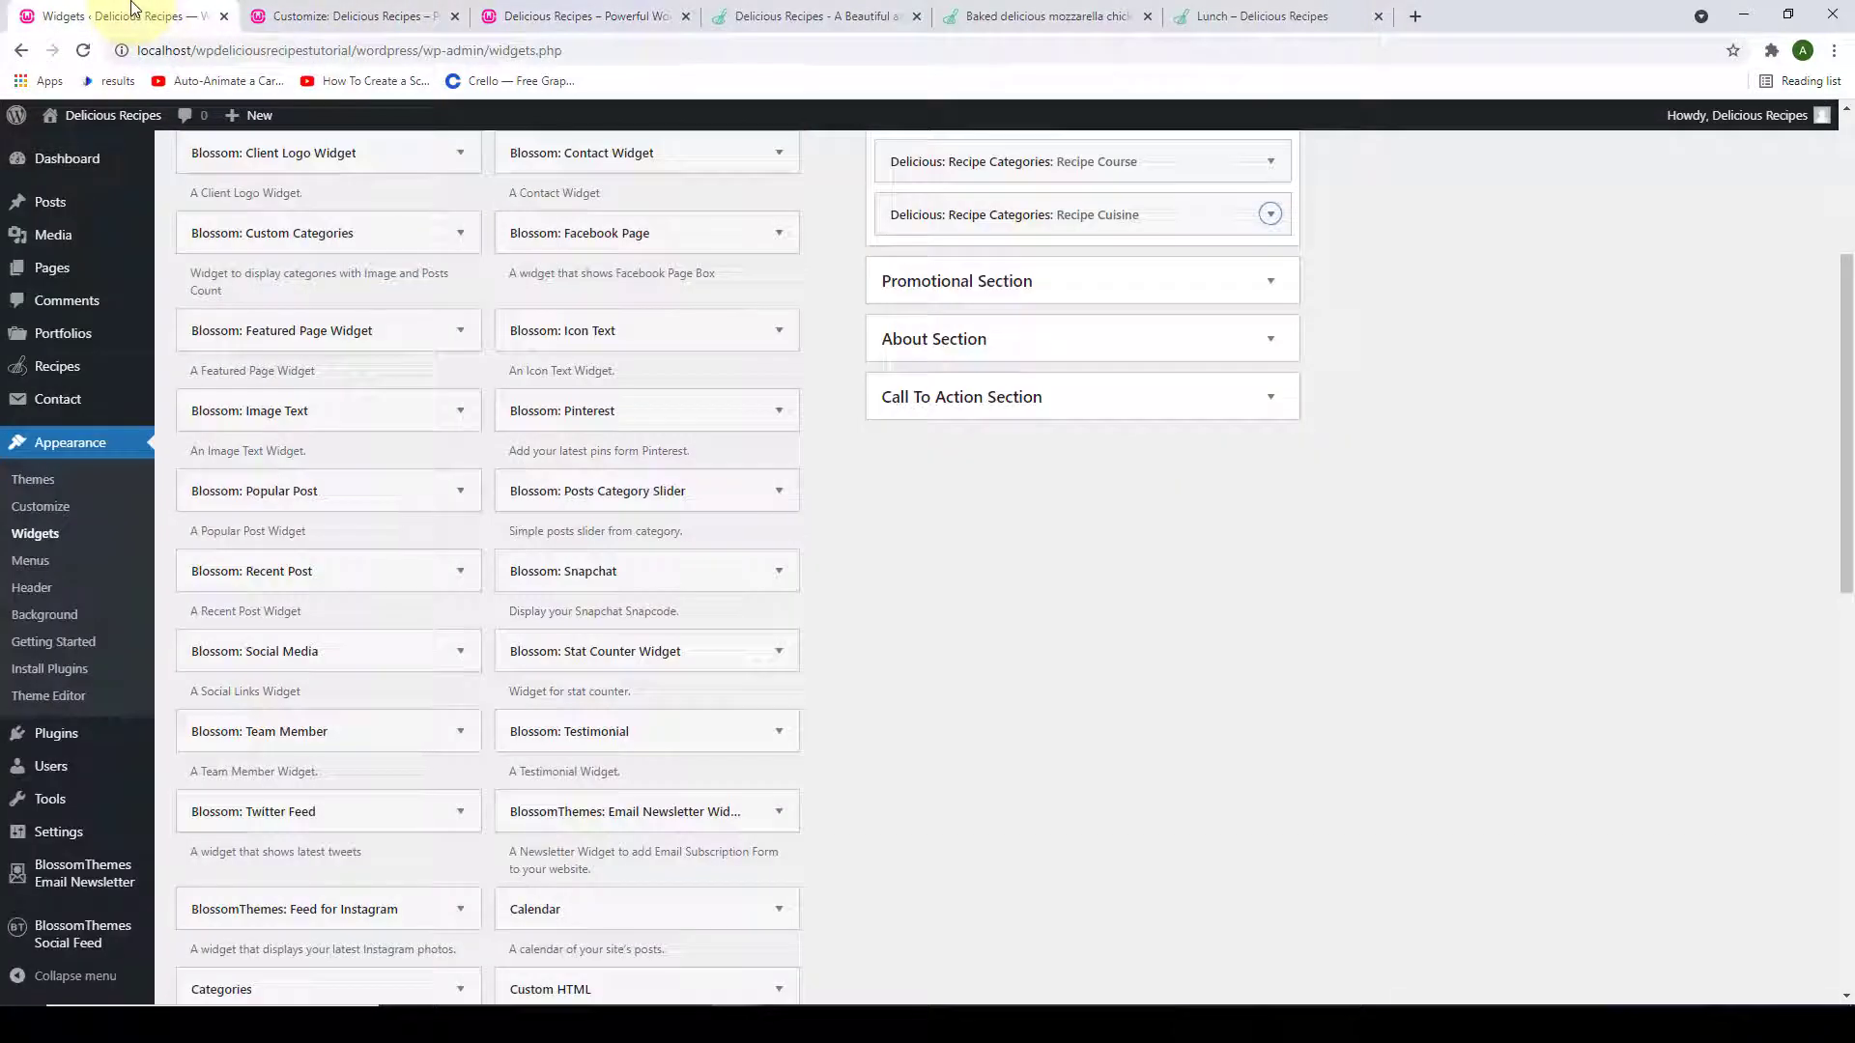
scroll(354, 454, "down", 4)
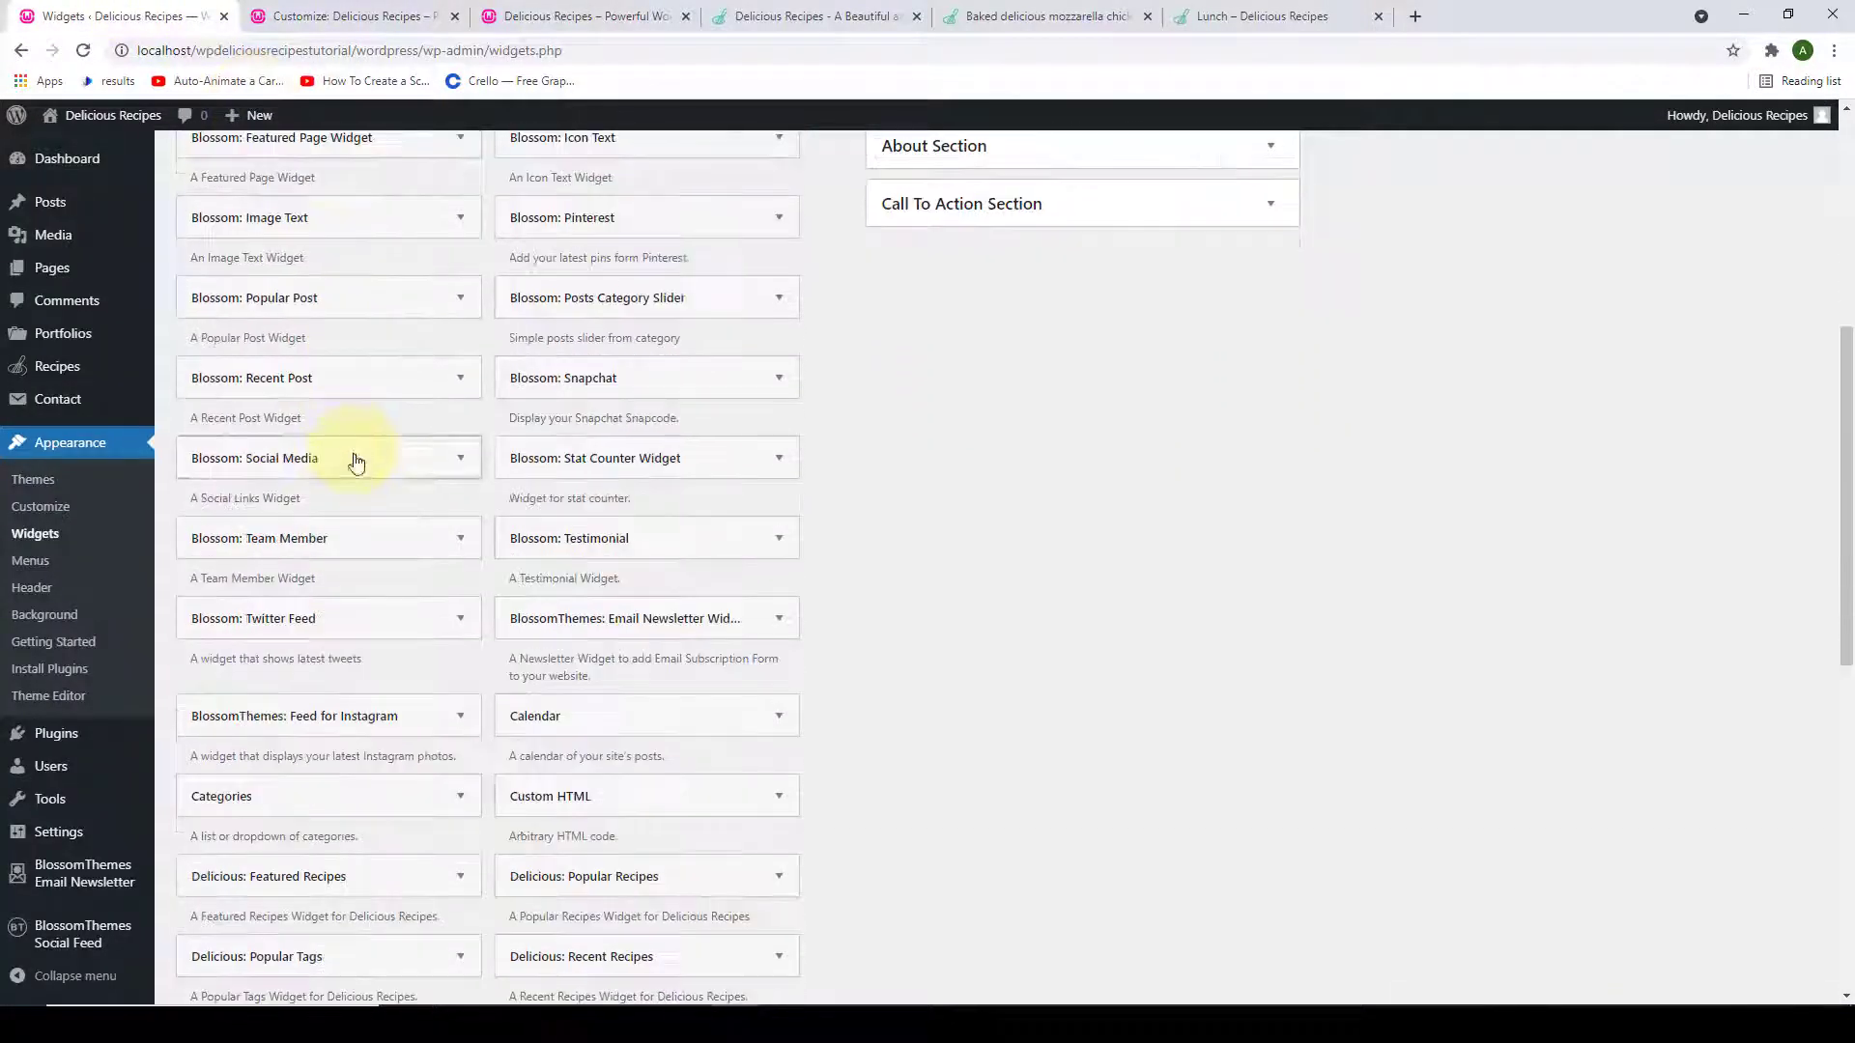
scroll(358, 460, "down", 3)
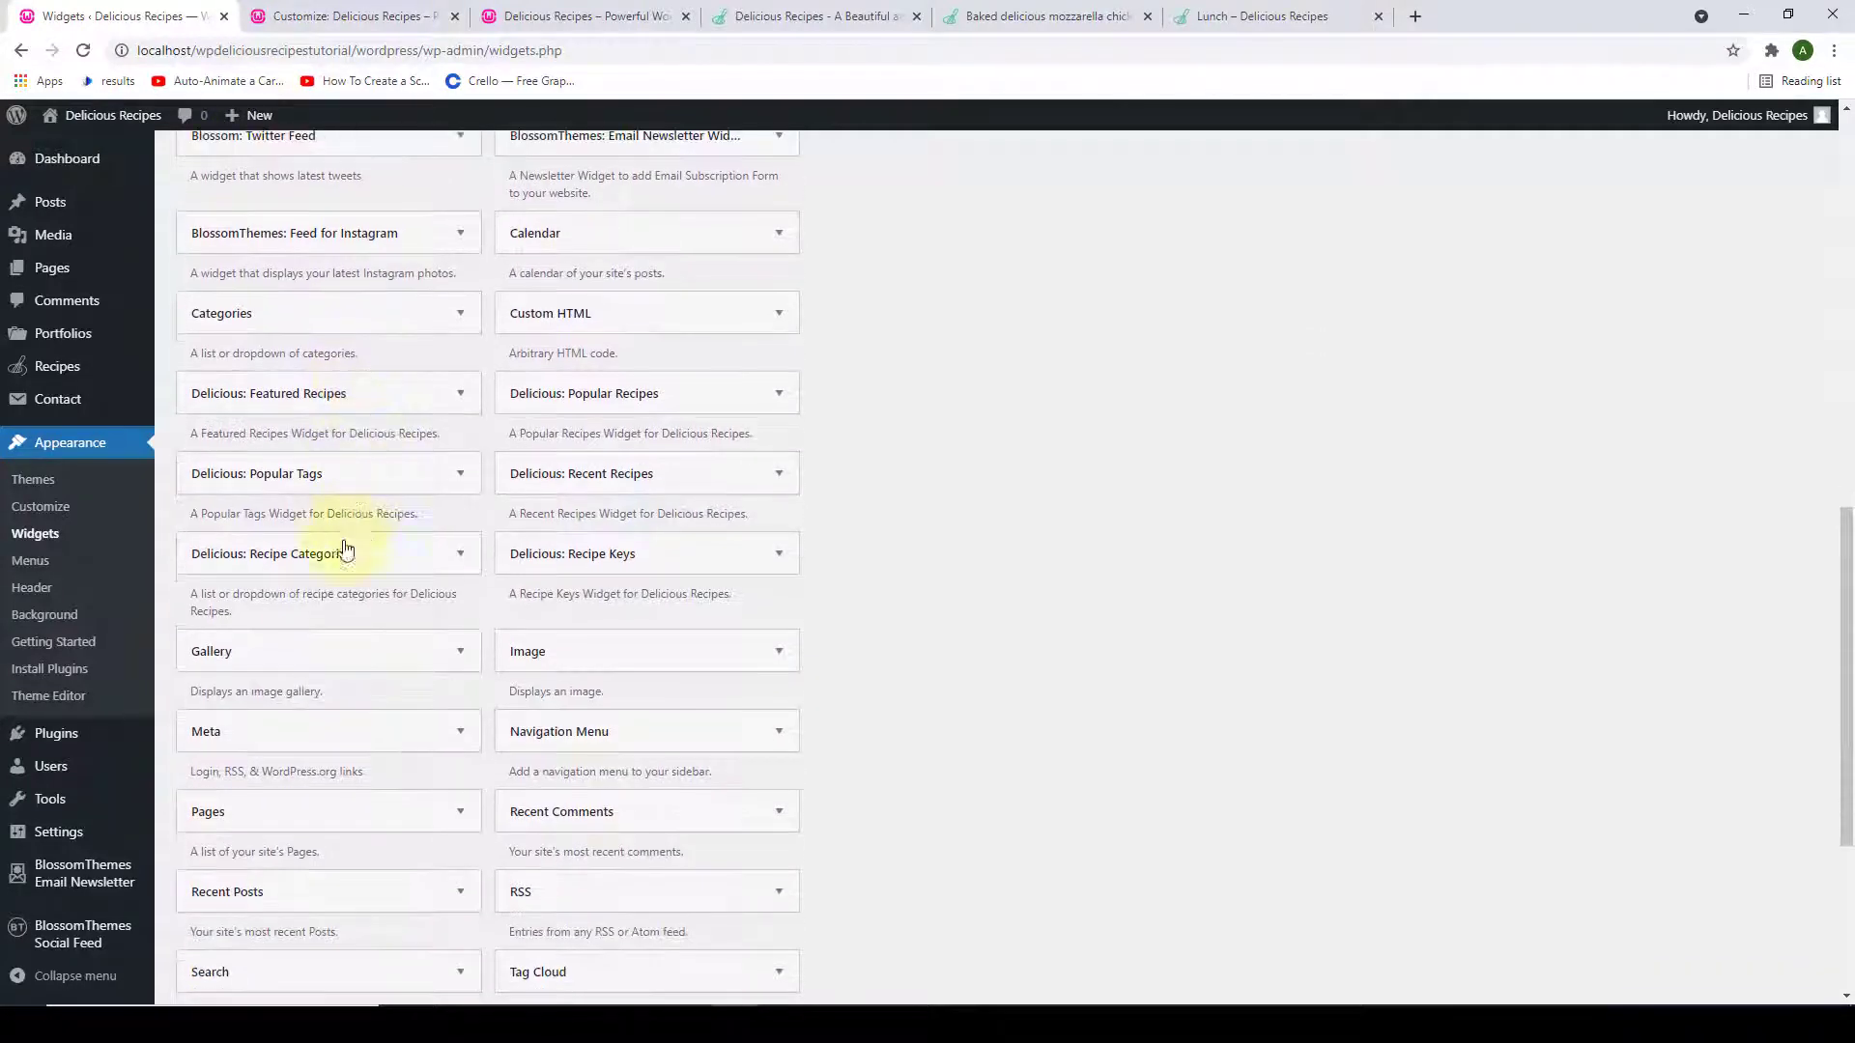
left_click(428, 565)
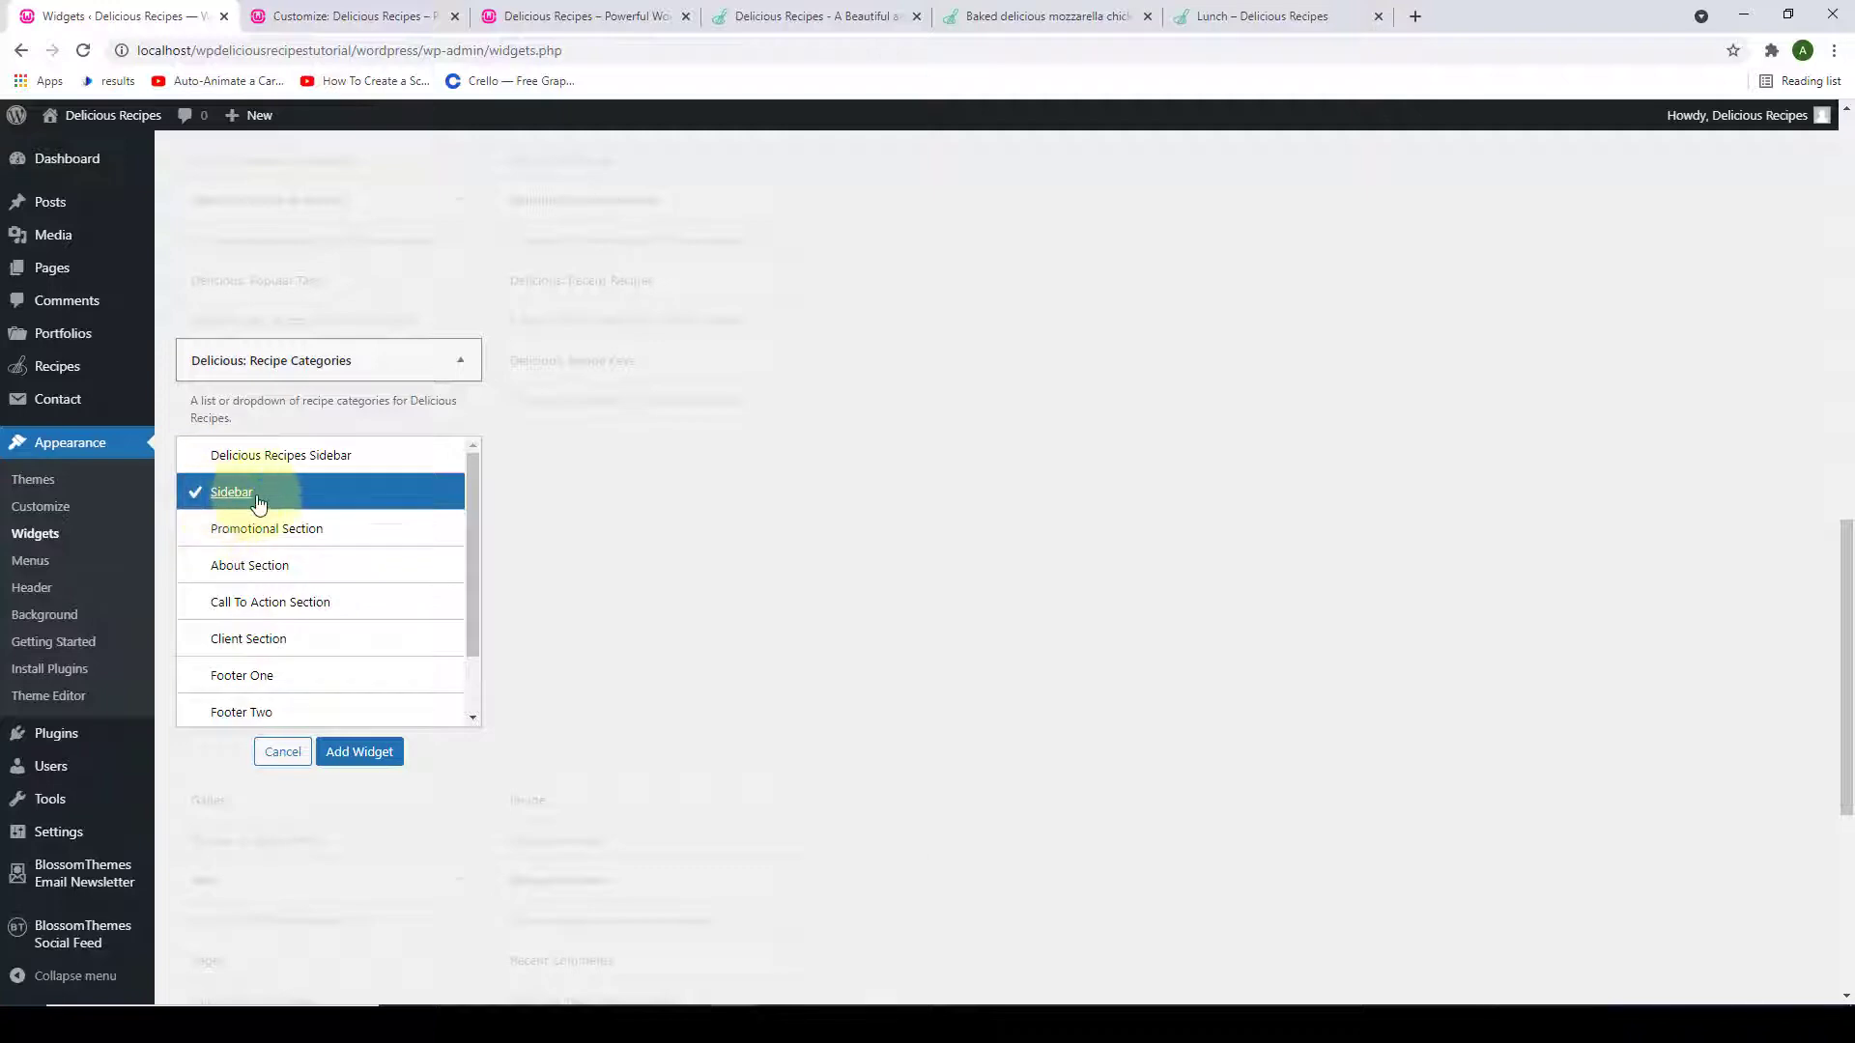
left_click(359, 752)
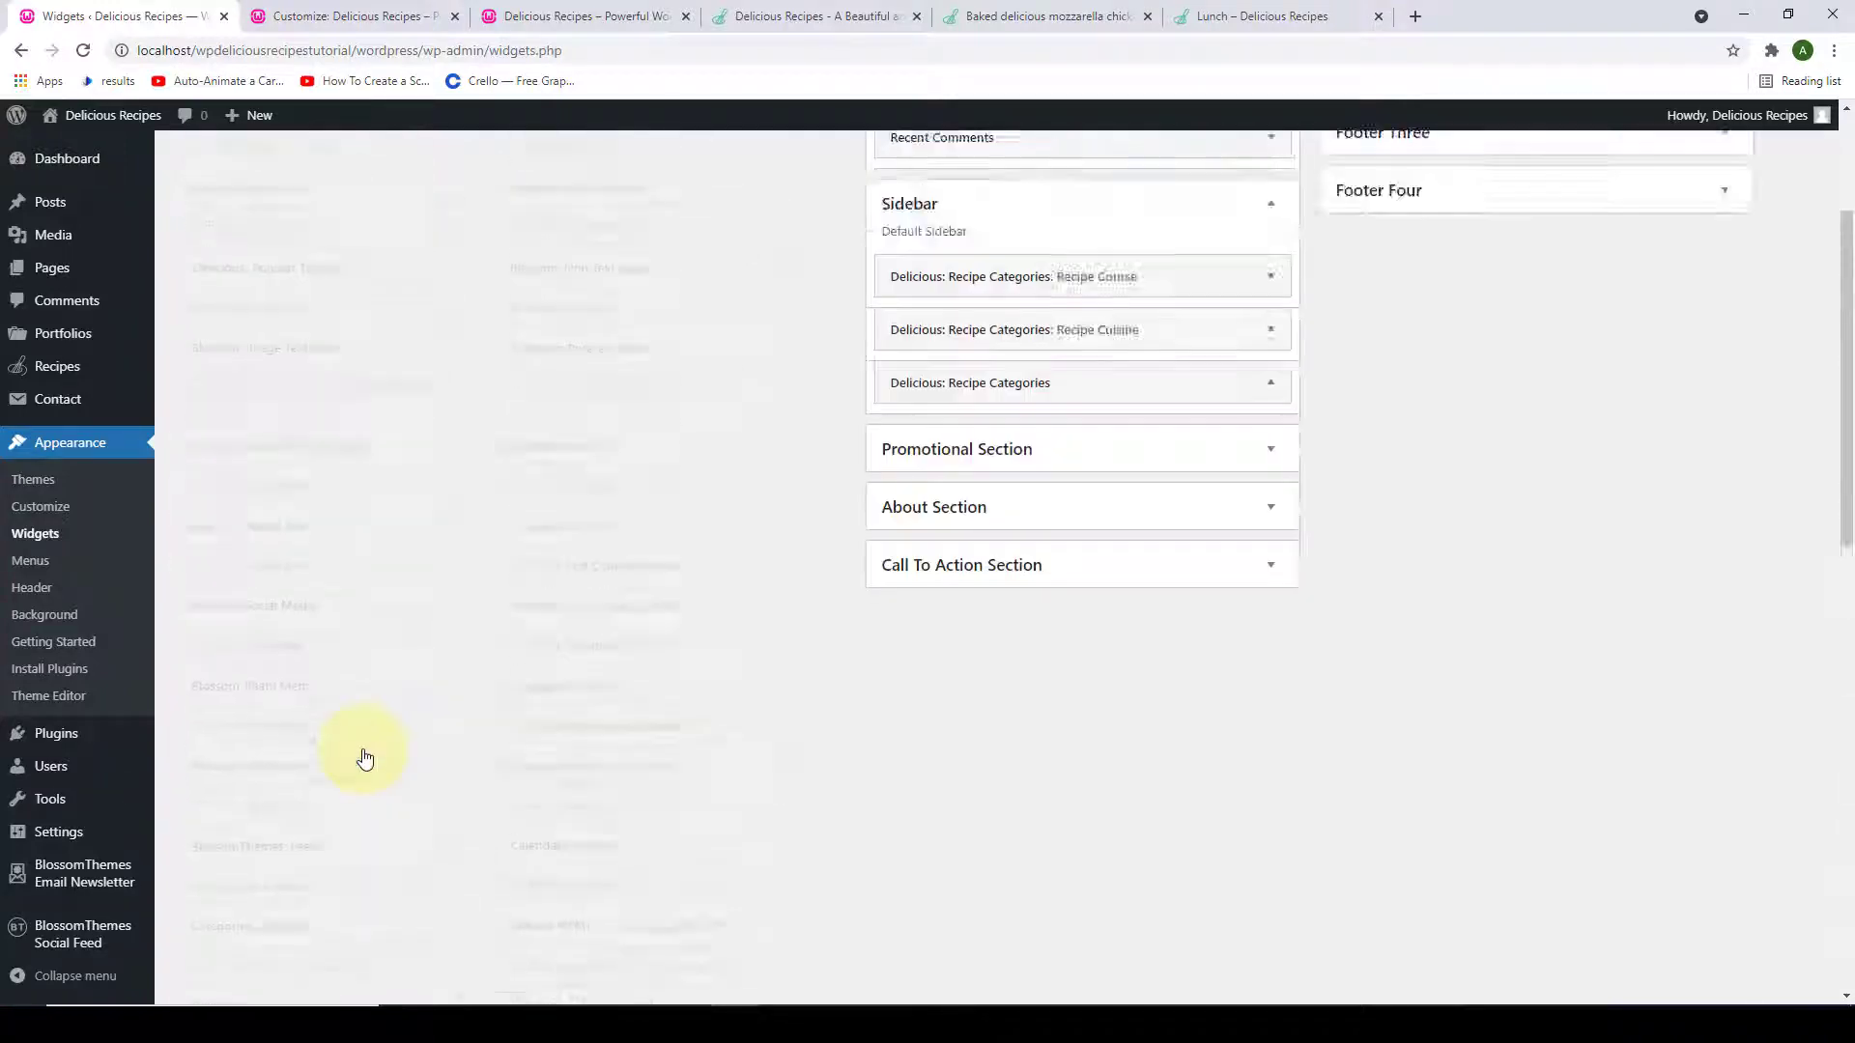
scroll(1086, 572, "up", 2)
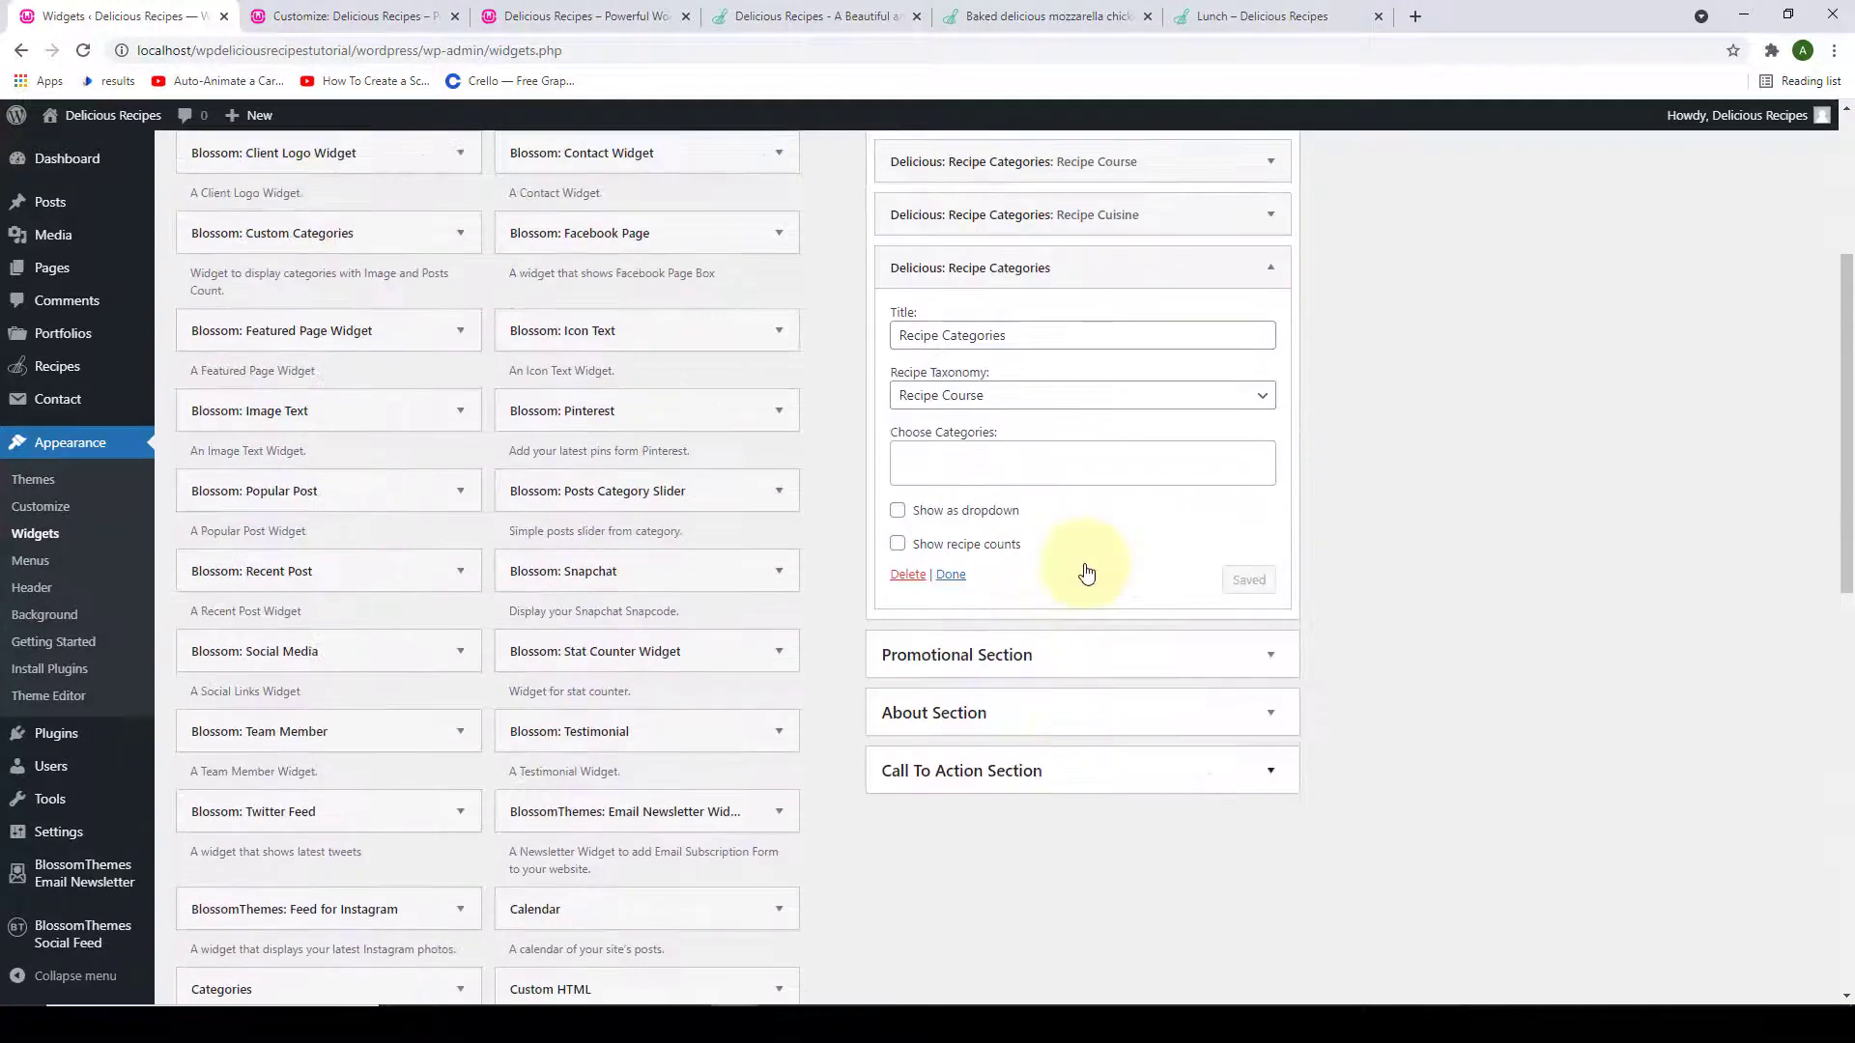
Set the third widget's recipe taxonomy to Recipe Cooking Method and title it Recipe Cooking Method.
left_click(1051, 401)
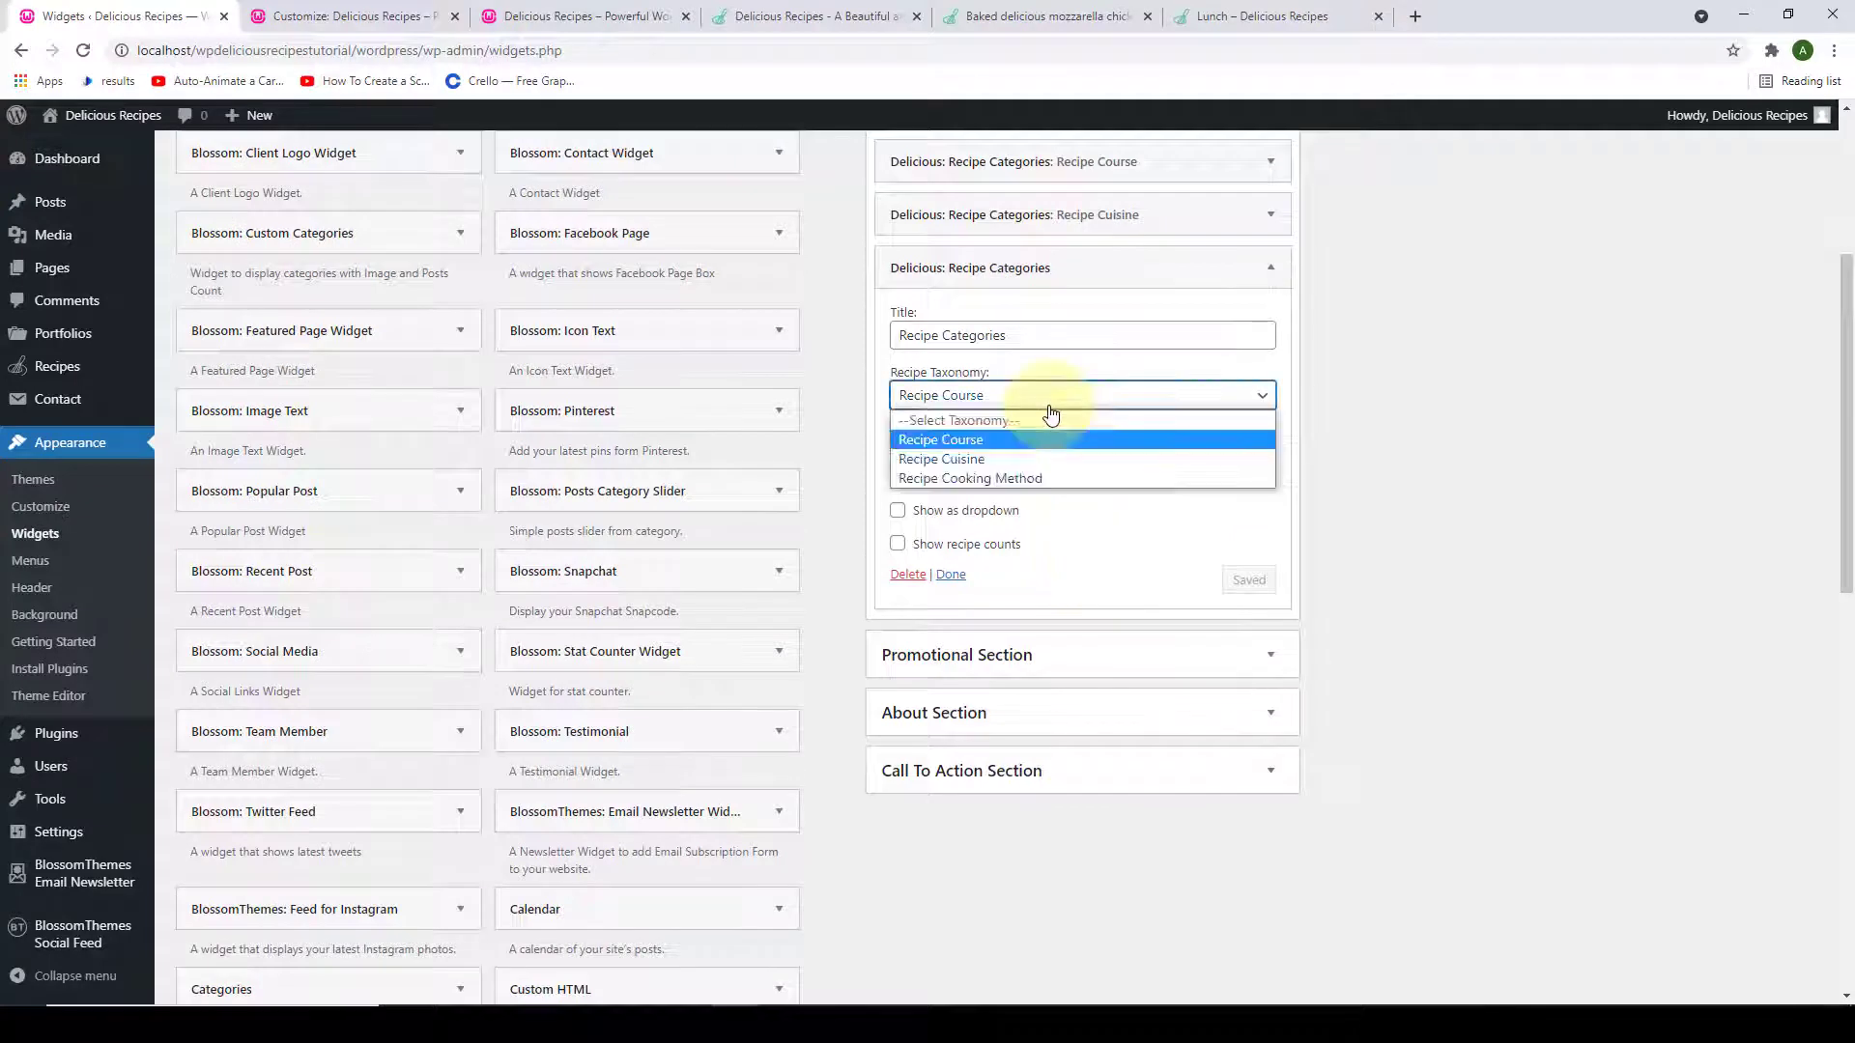
left_click(1038, 479)
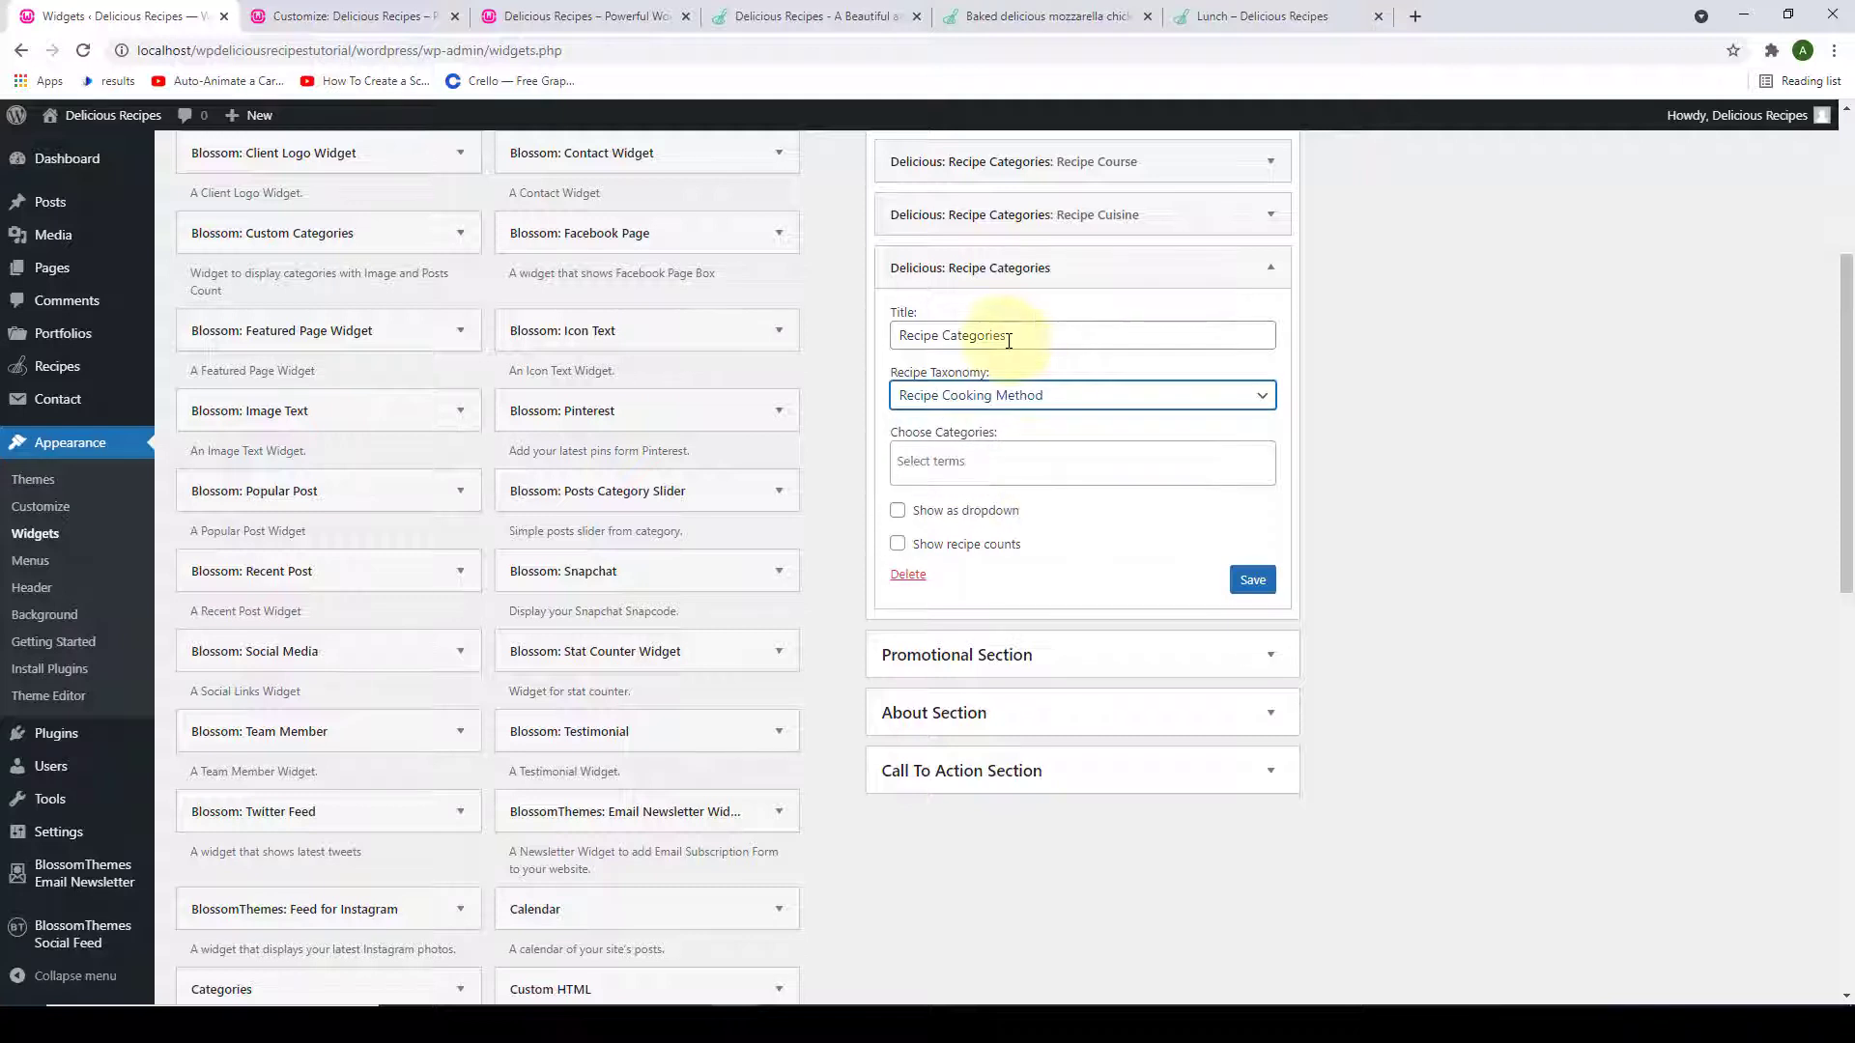
left_click_drag(1027, 338, 947, 338)
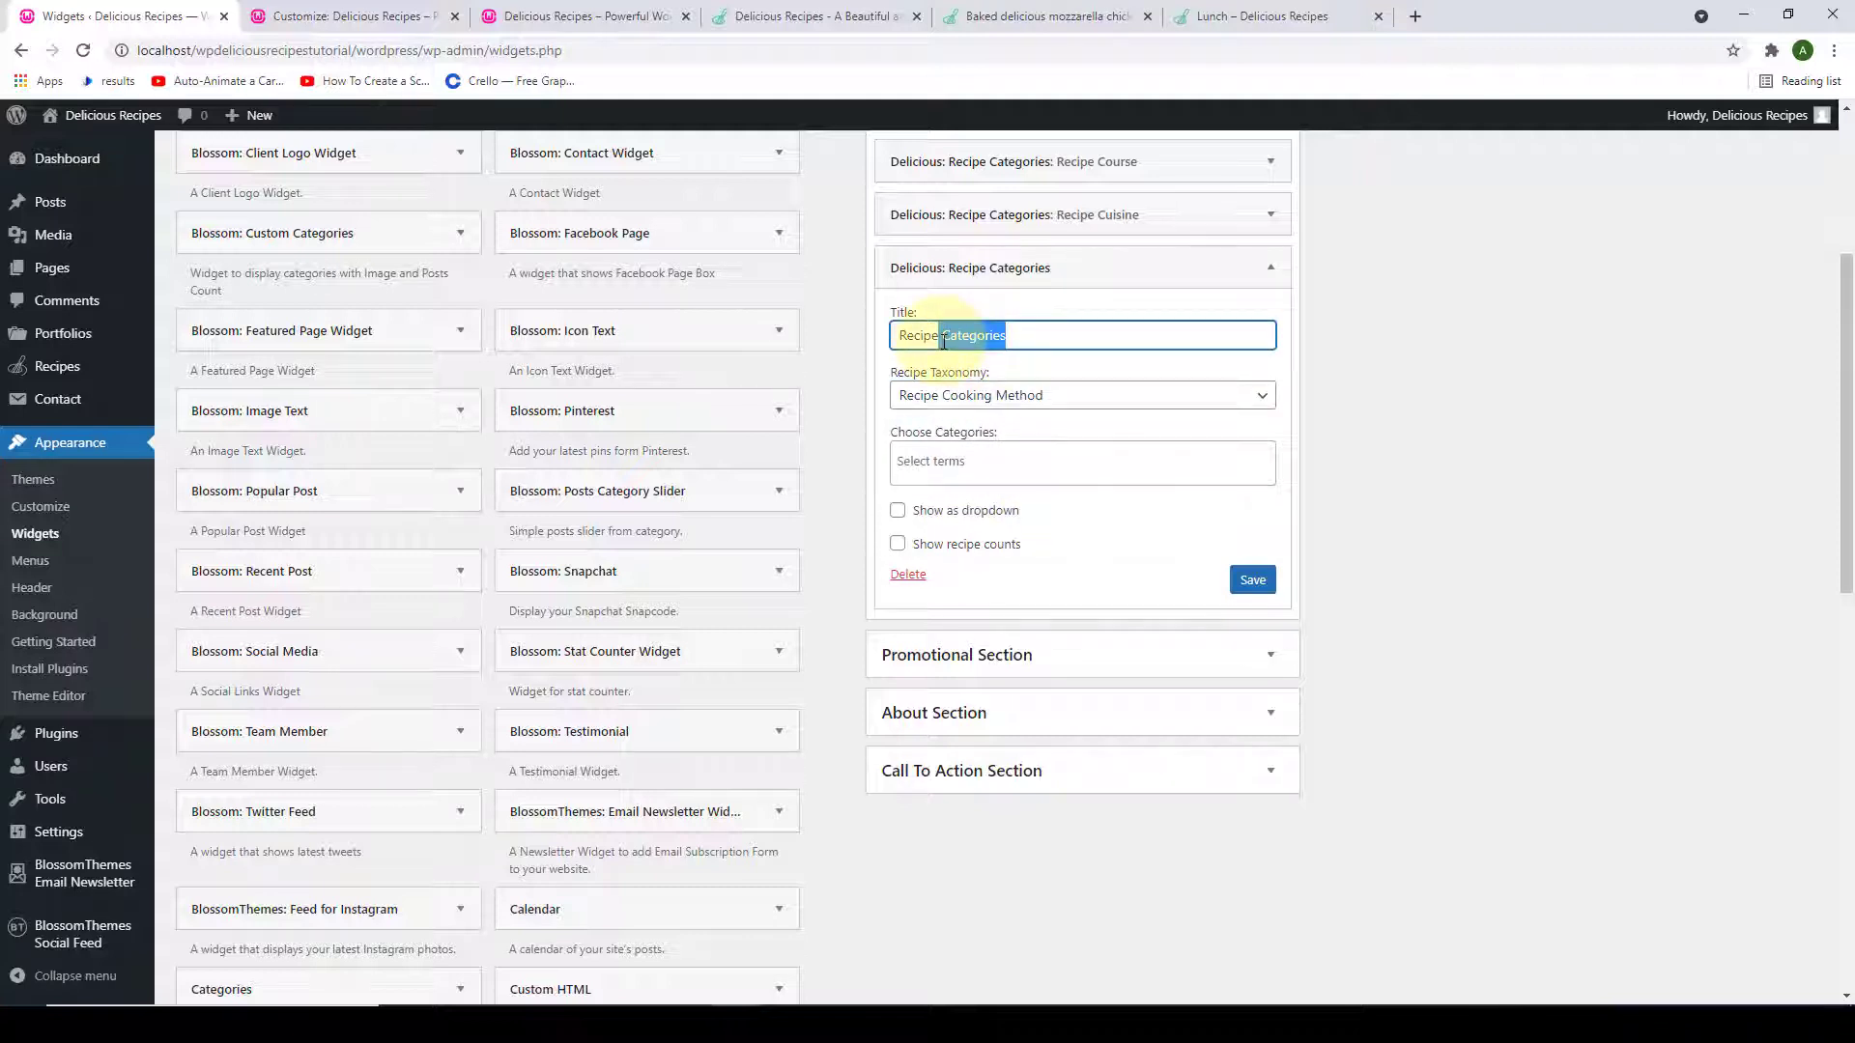
key("BackSpace")
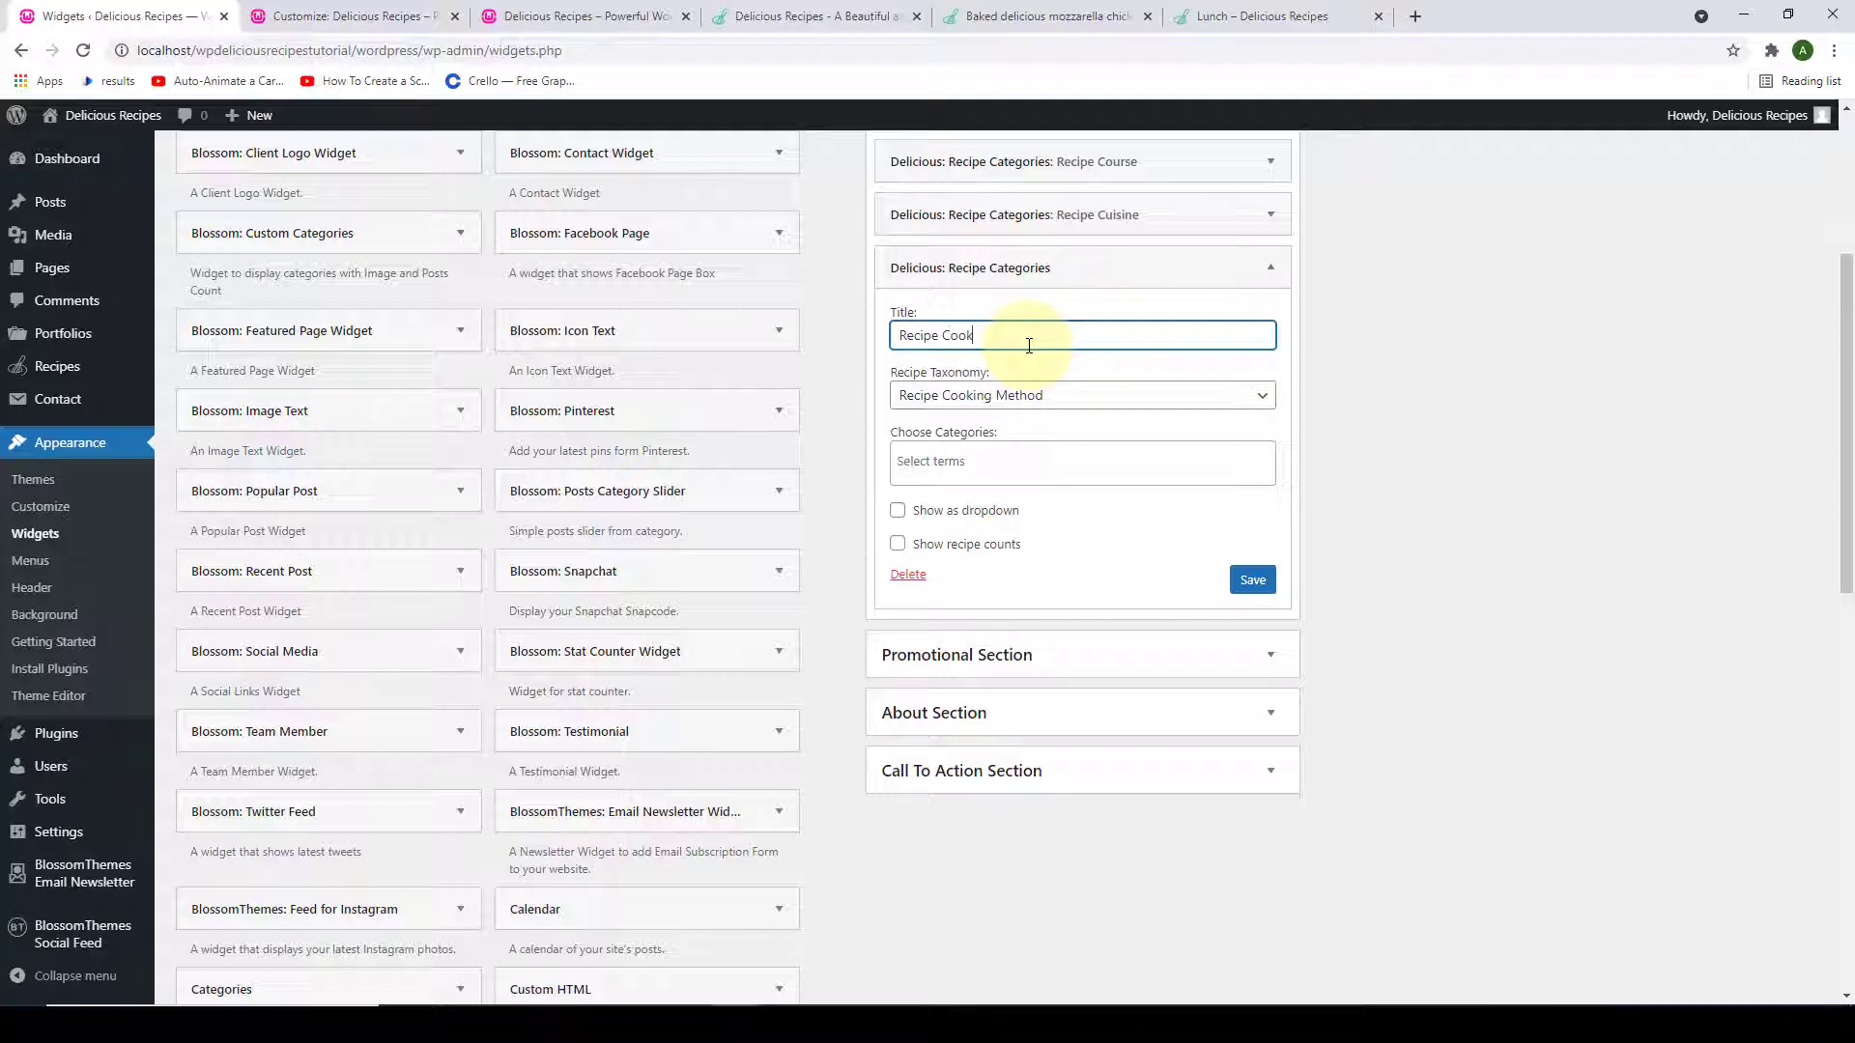
type("Cooking Method")
Choose the Baking, Blanching, Frying, Grilling, Roasting and Steaming categories for the Recipe Cooking Method widget.
left_click(984, 458)
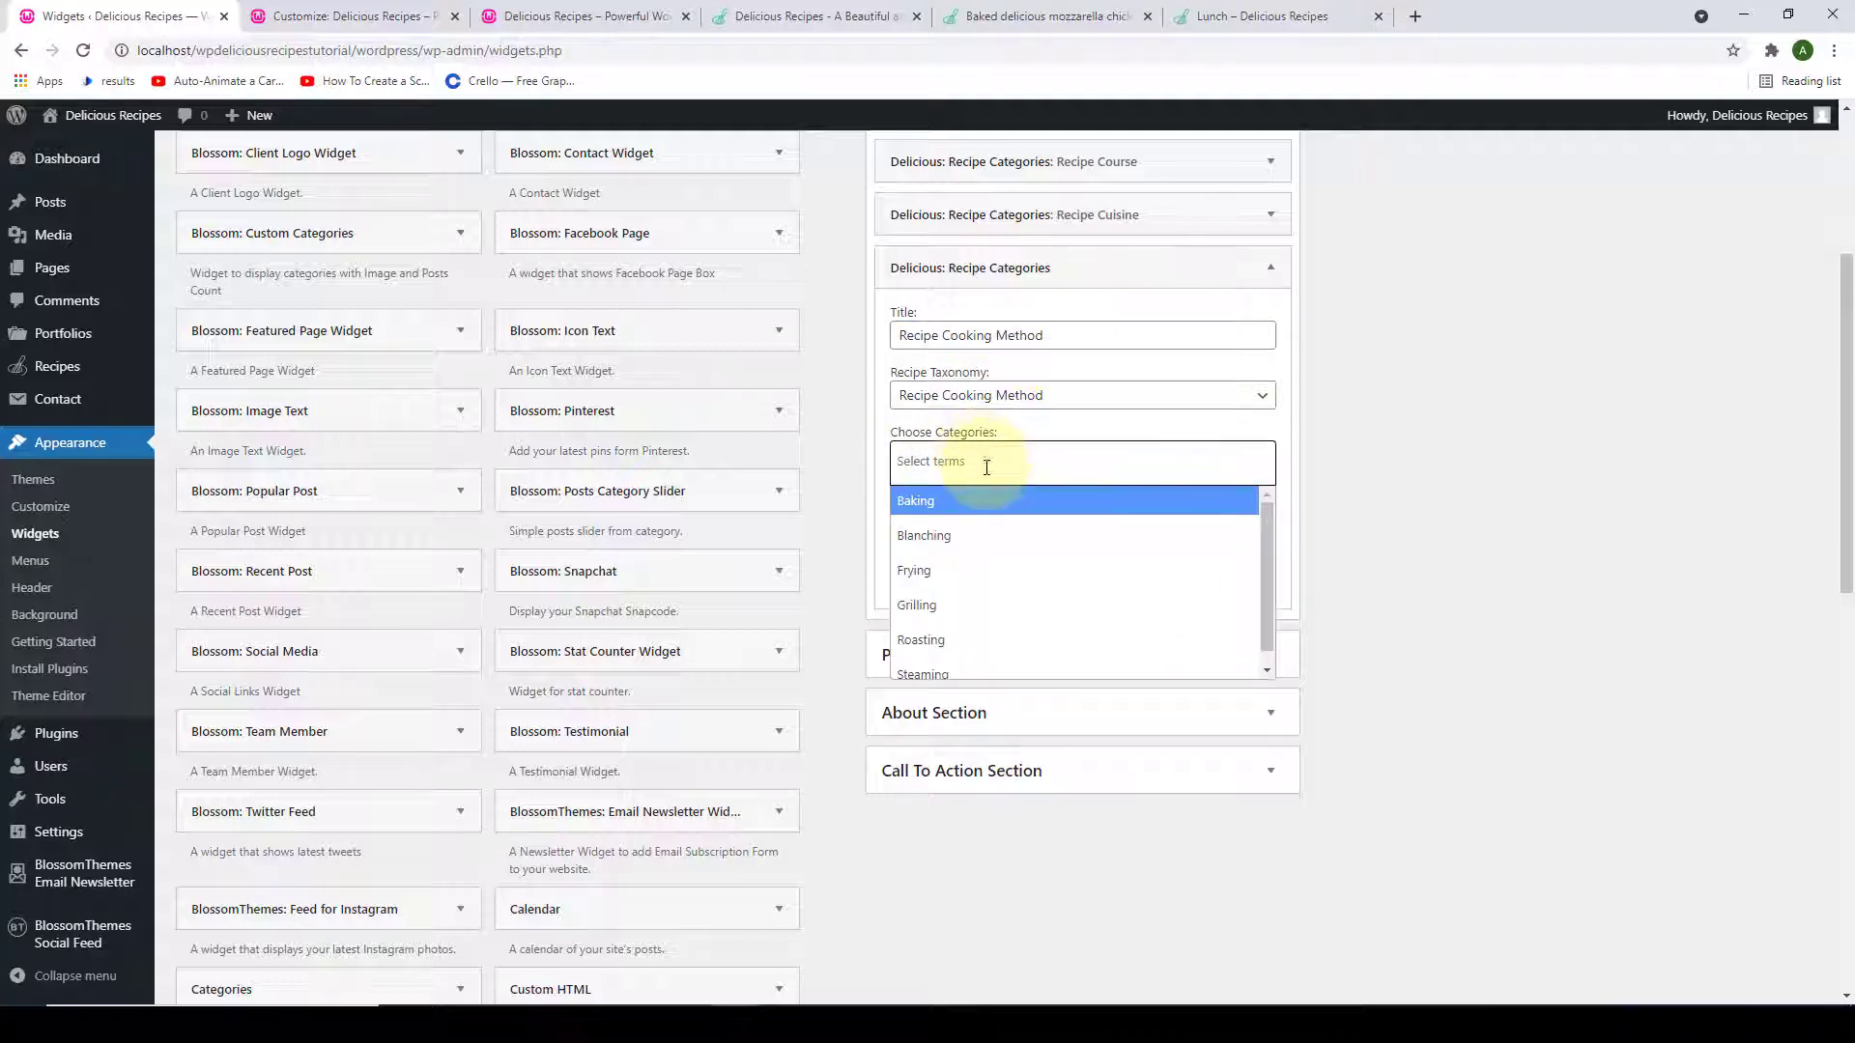
left_click(978, 501)
left_click(966, 537)
left_click(959, 572)
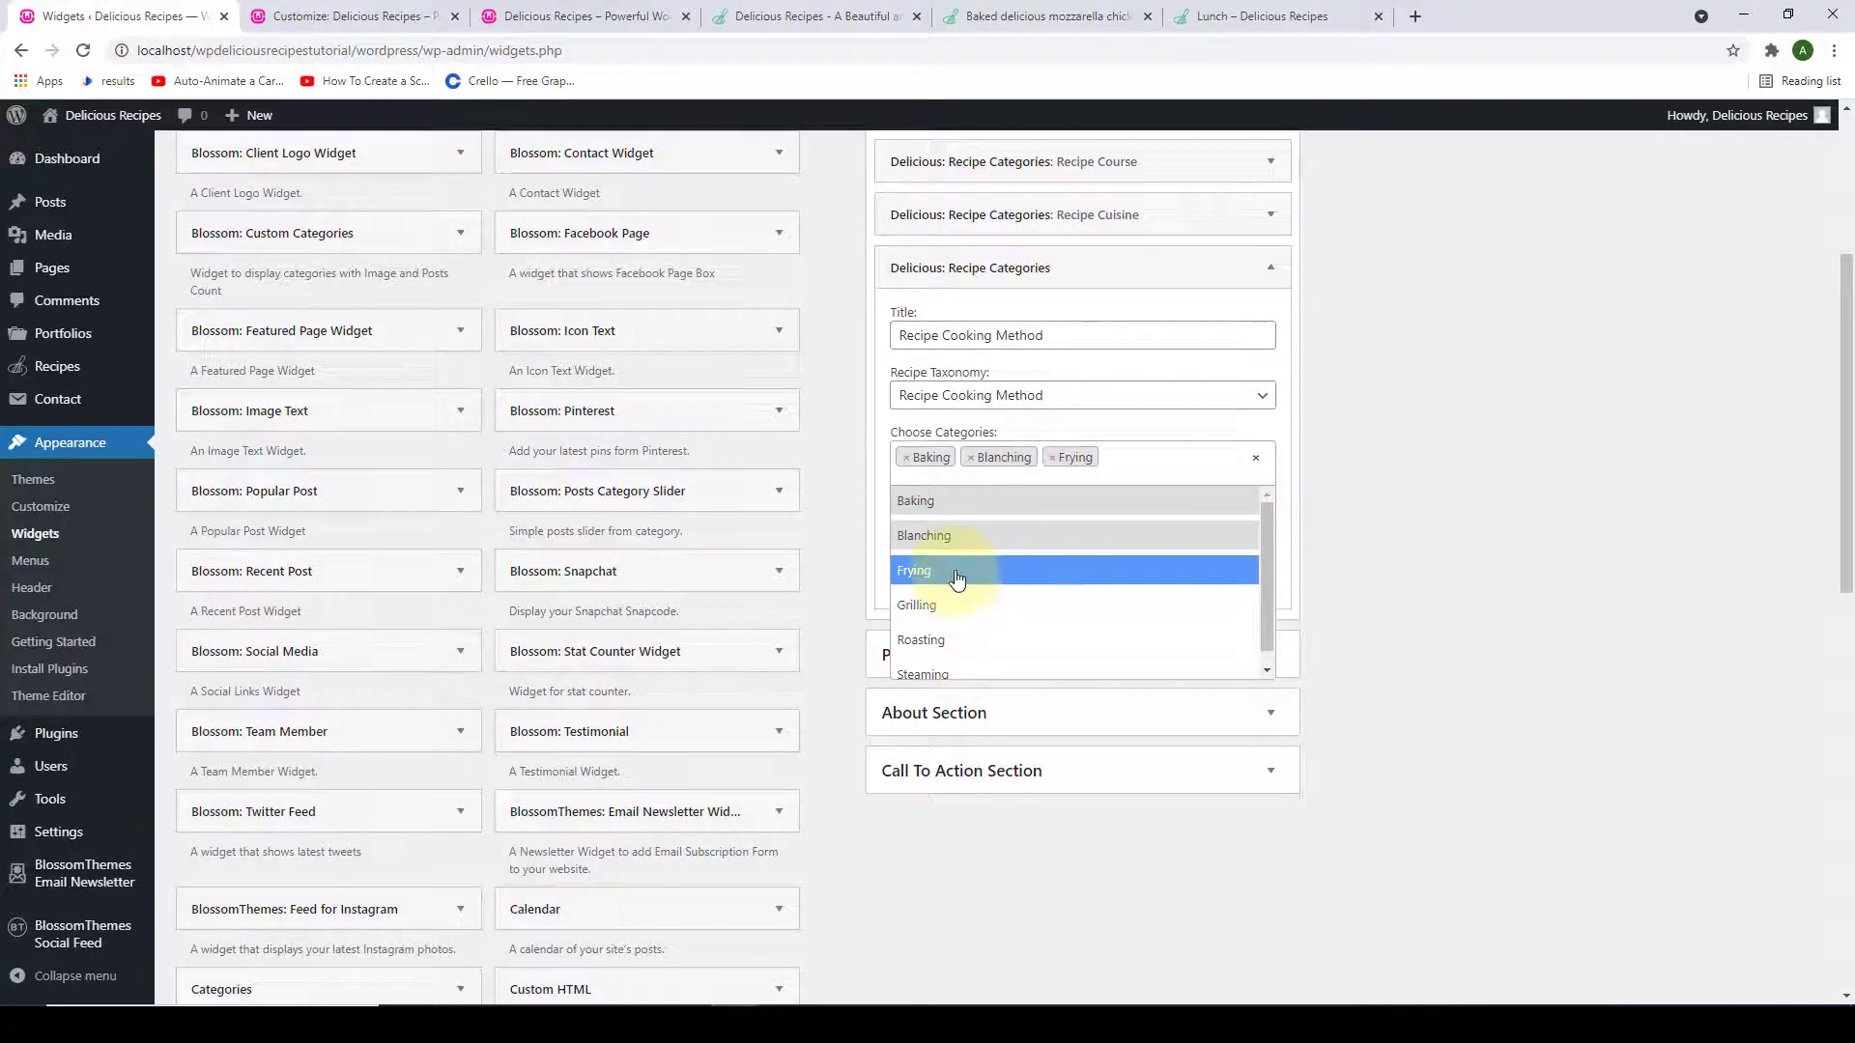
left_click(961, 601)
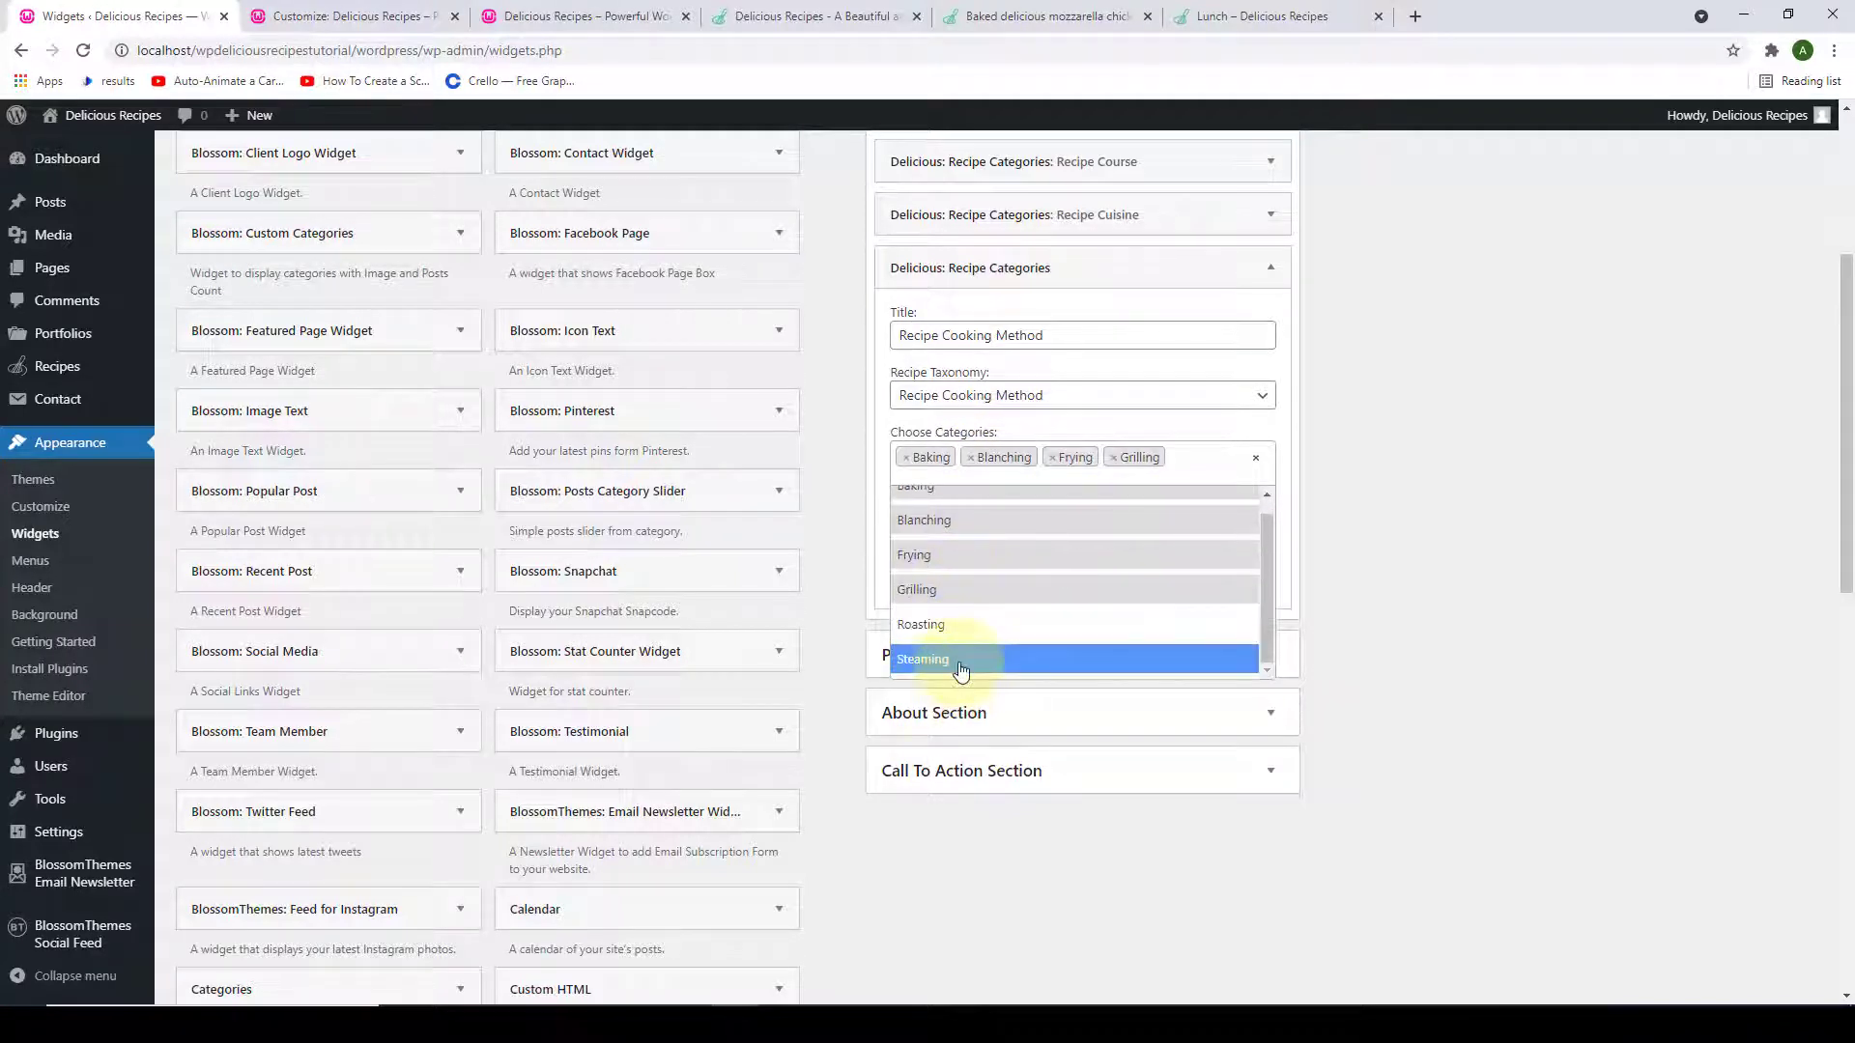
left_click(961, 662)
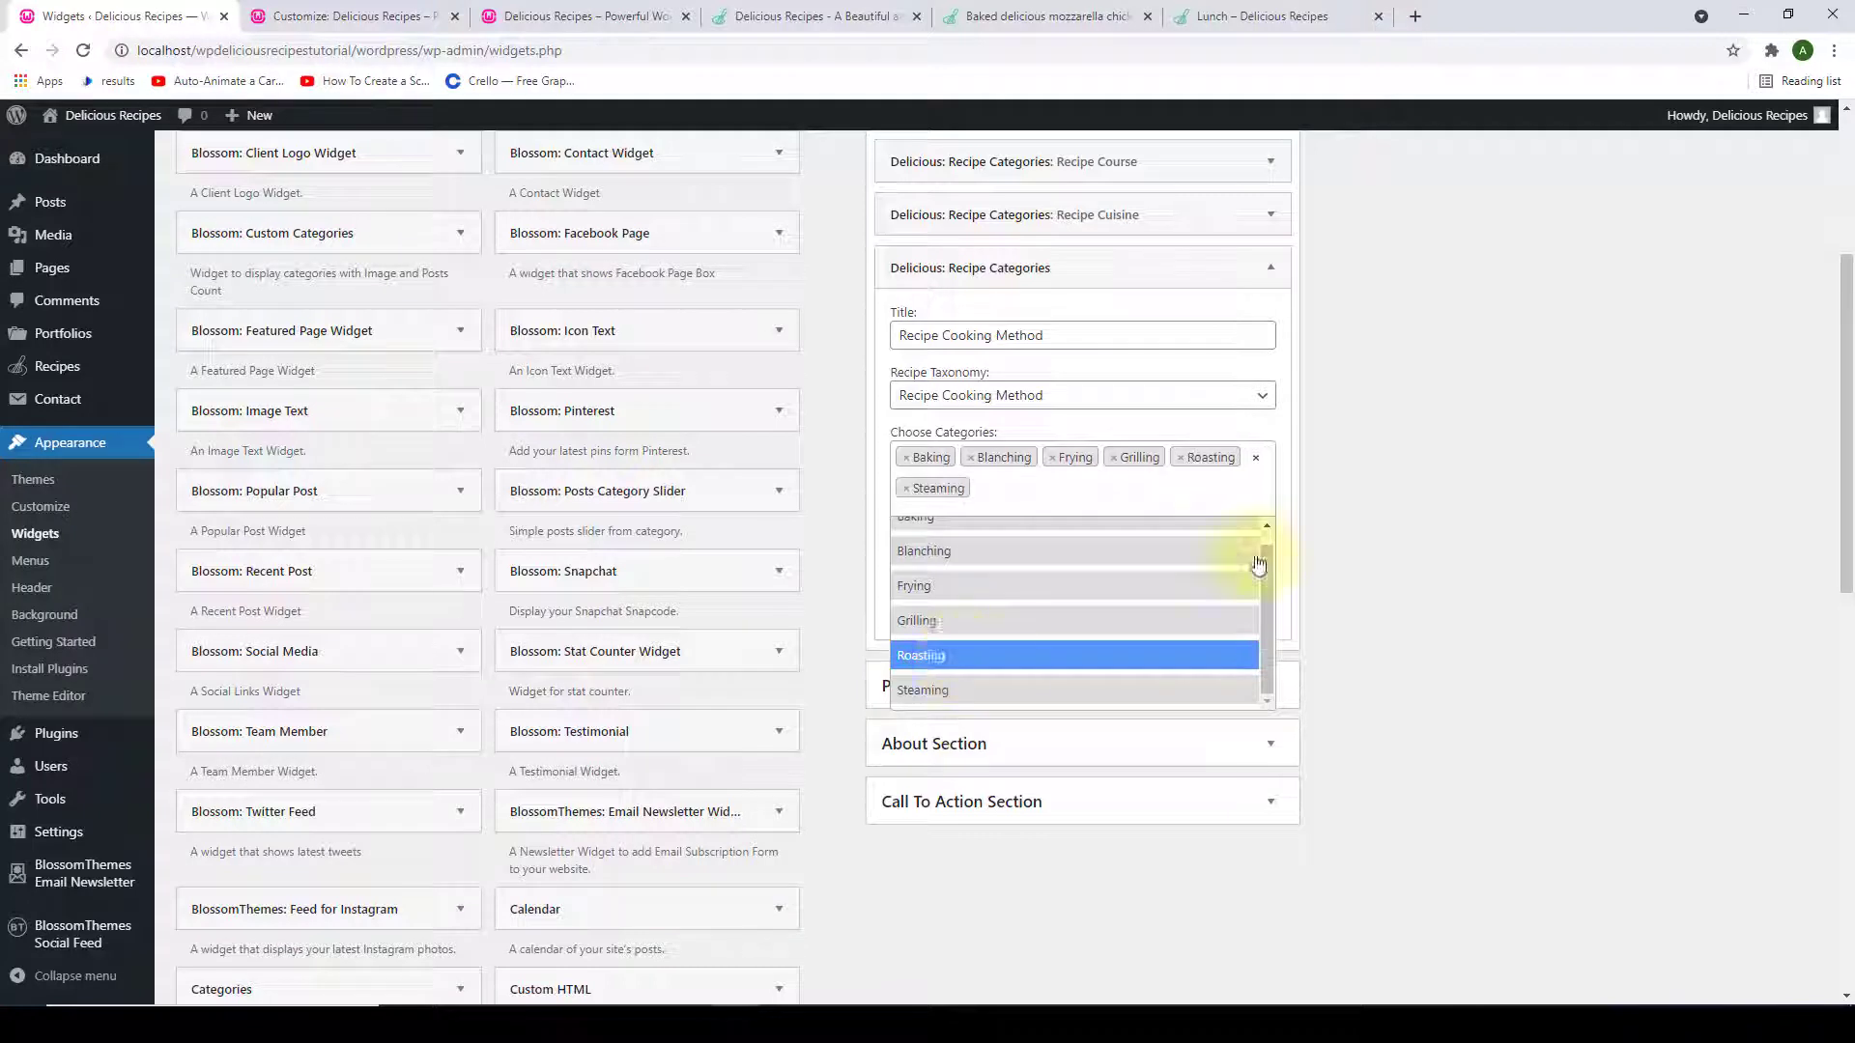
left_click(959, 661)
left_click(1352, 468)
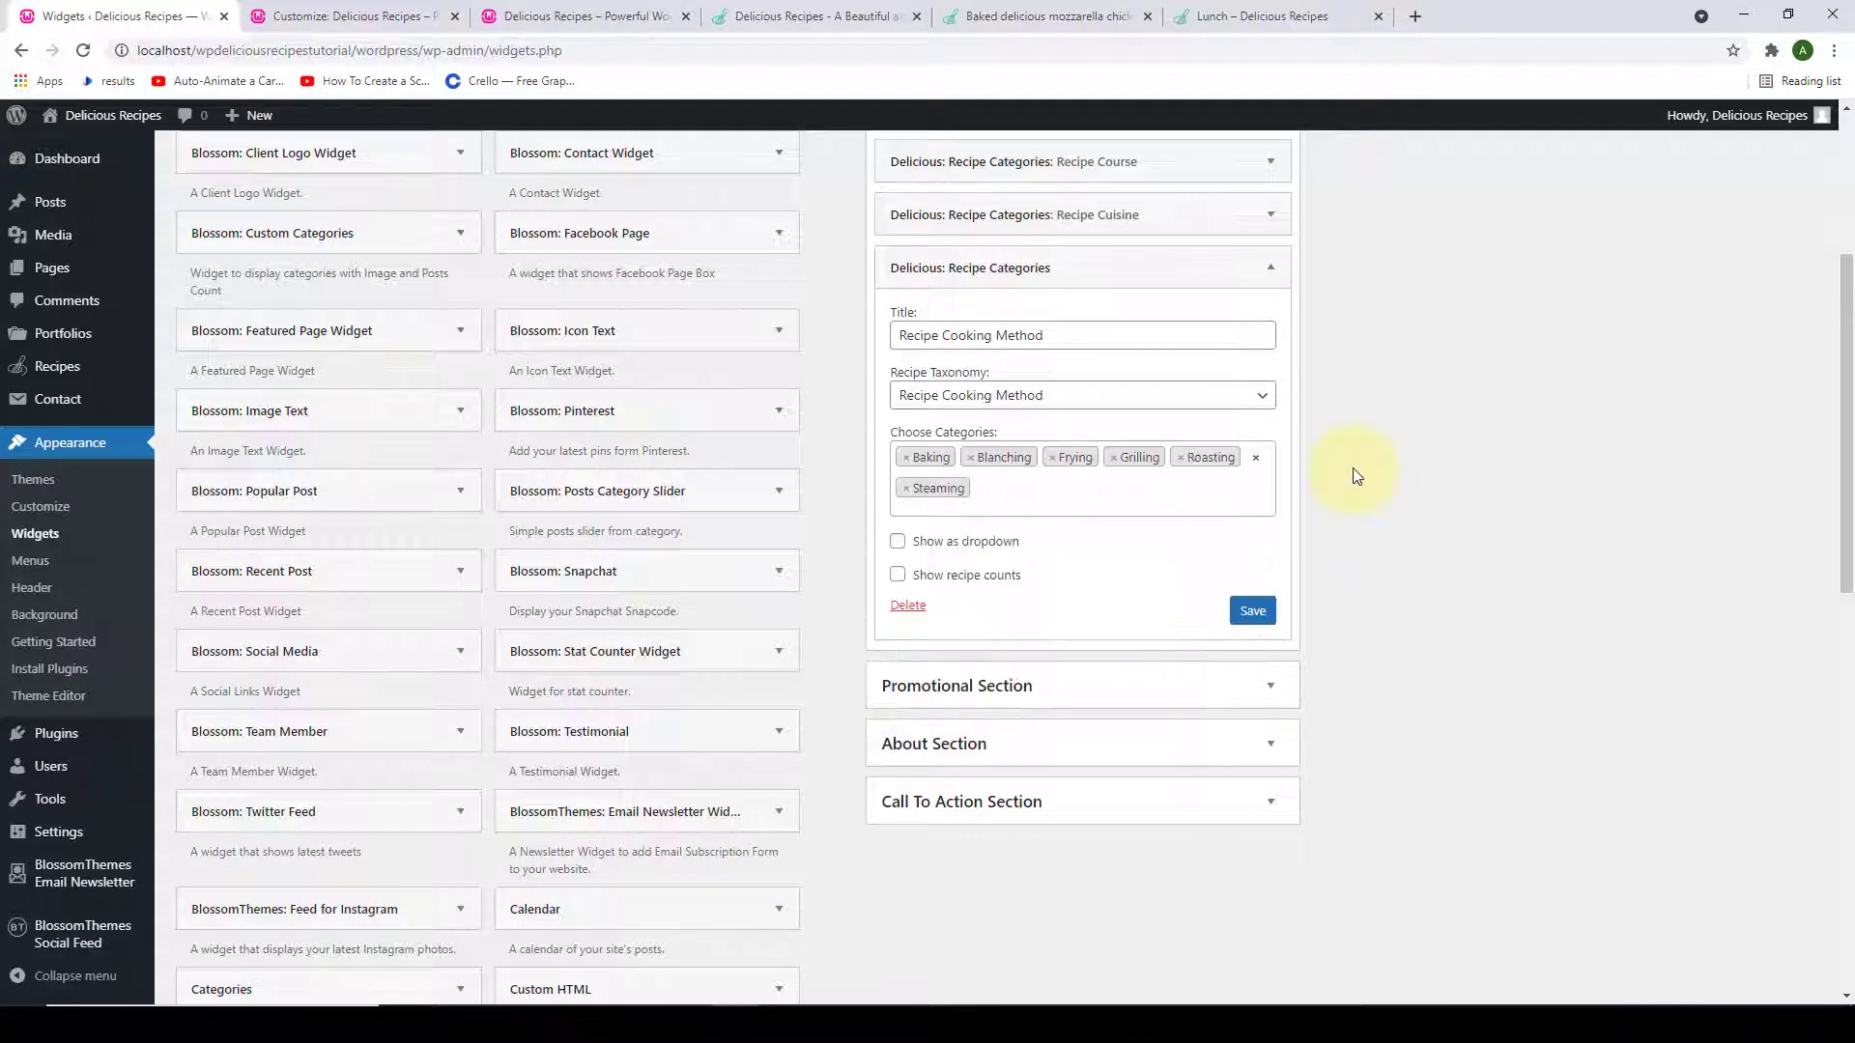
Enable recipe counts for the Recipe Cooking Method widget, save it and collapse its settings.
left_click(898, 575)
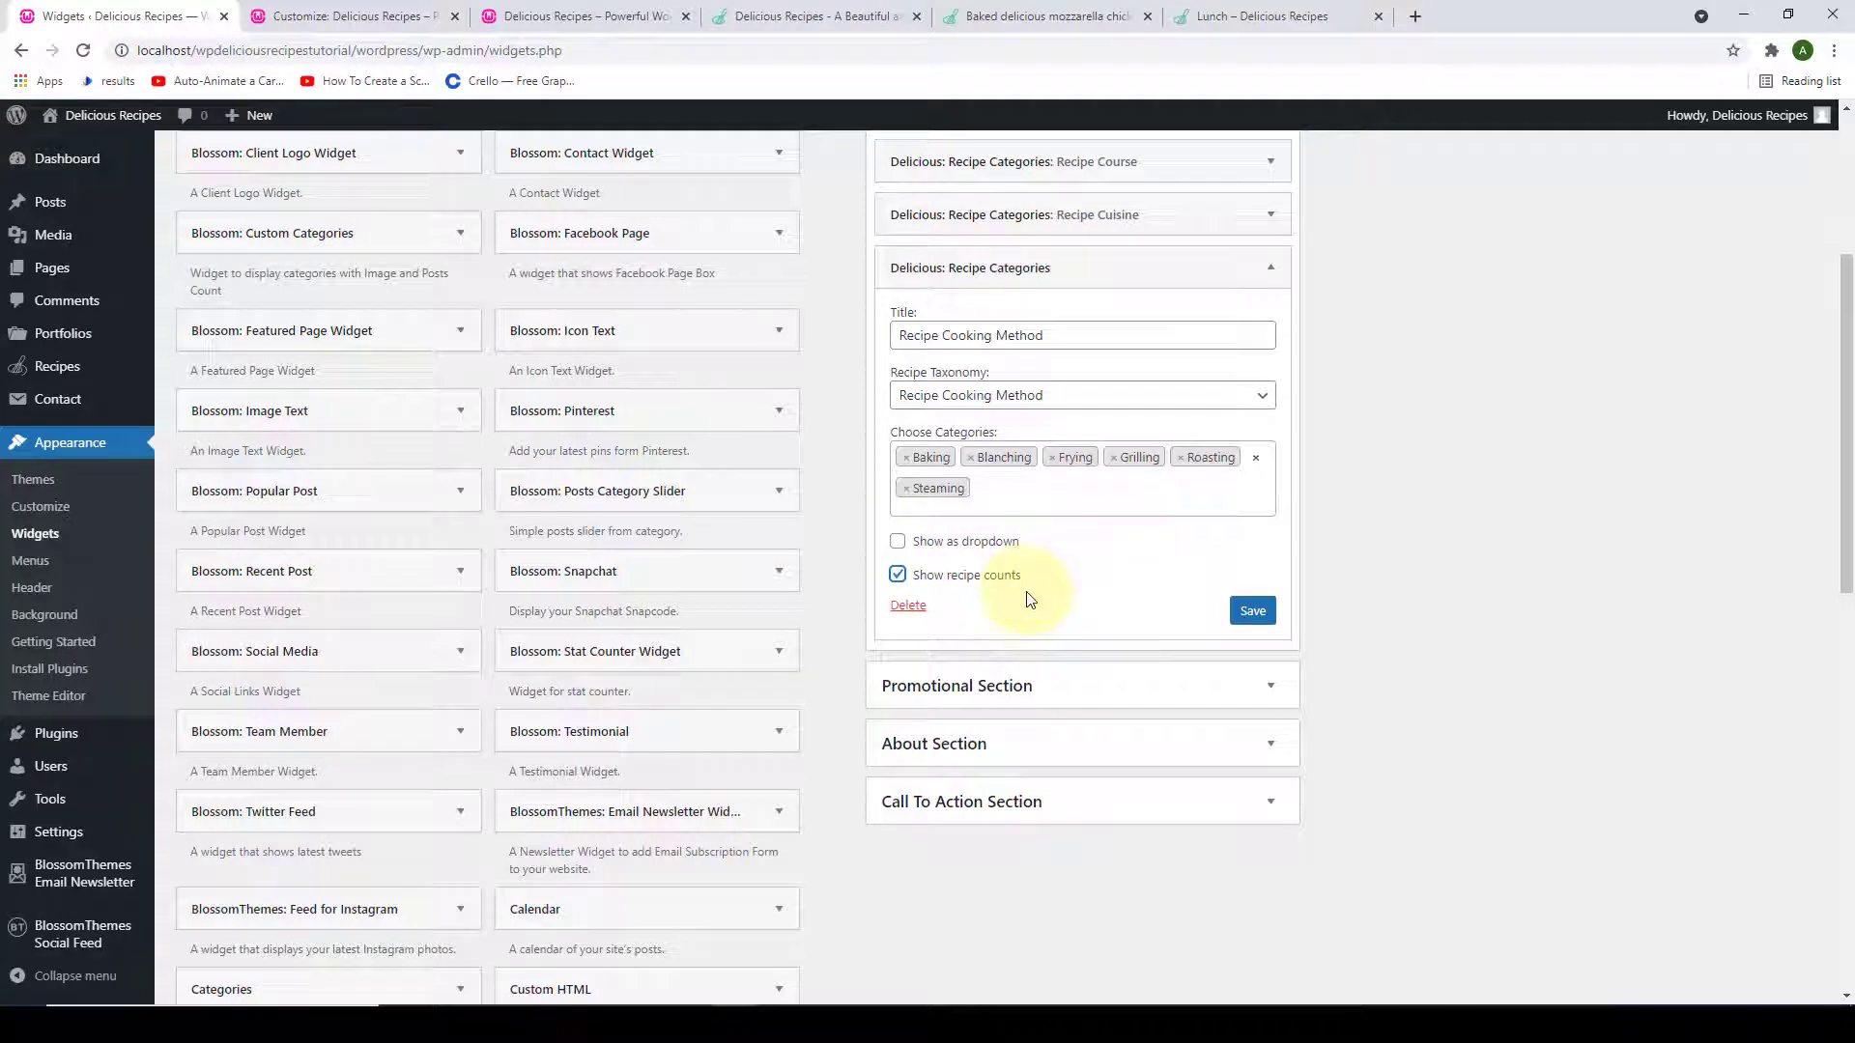
left_click(1252, 611)
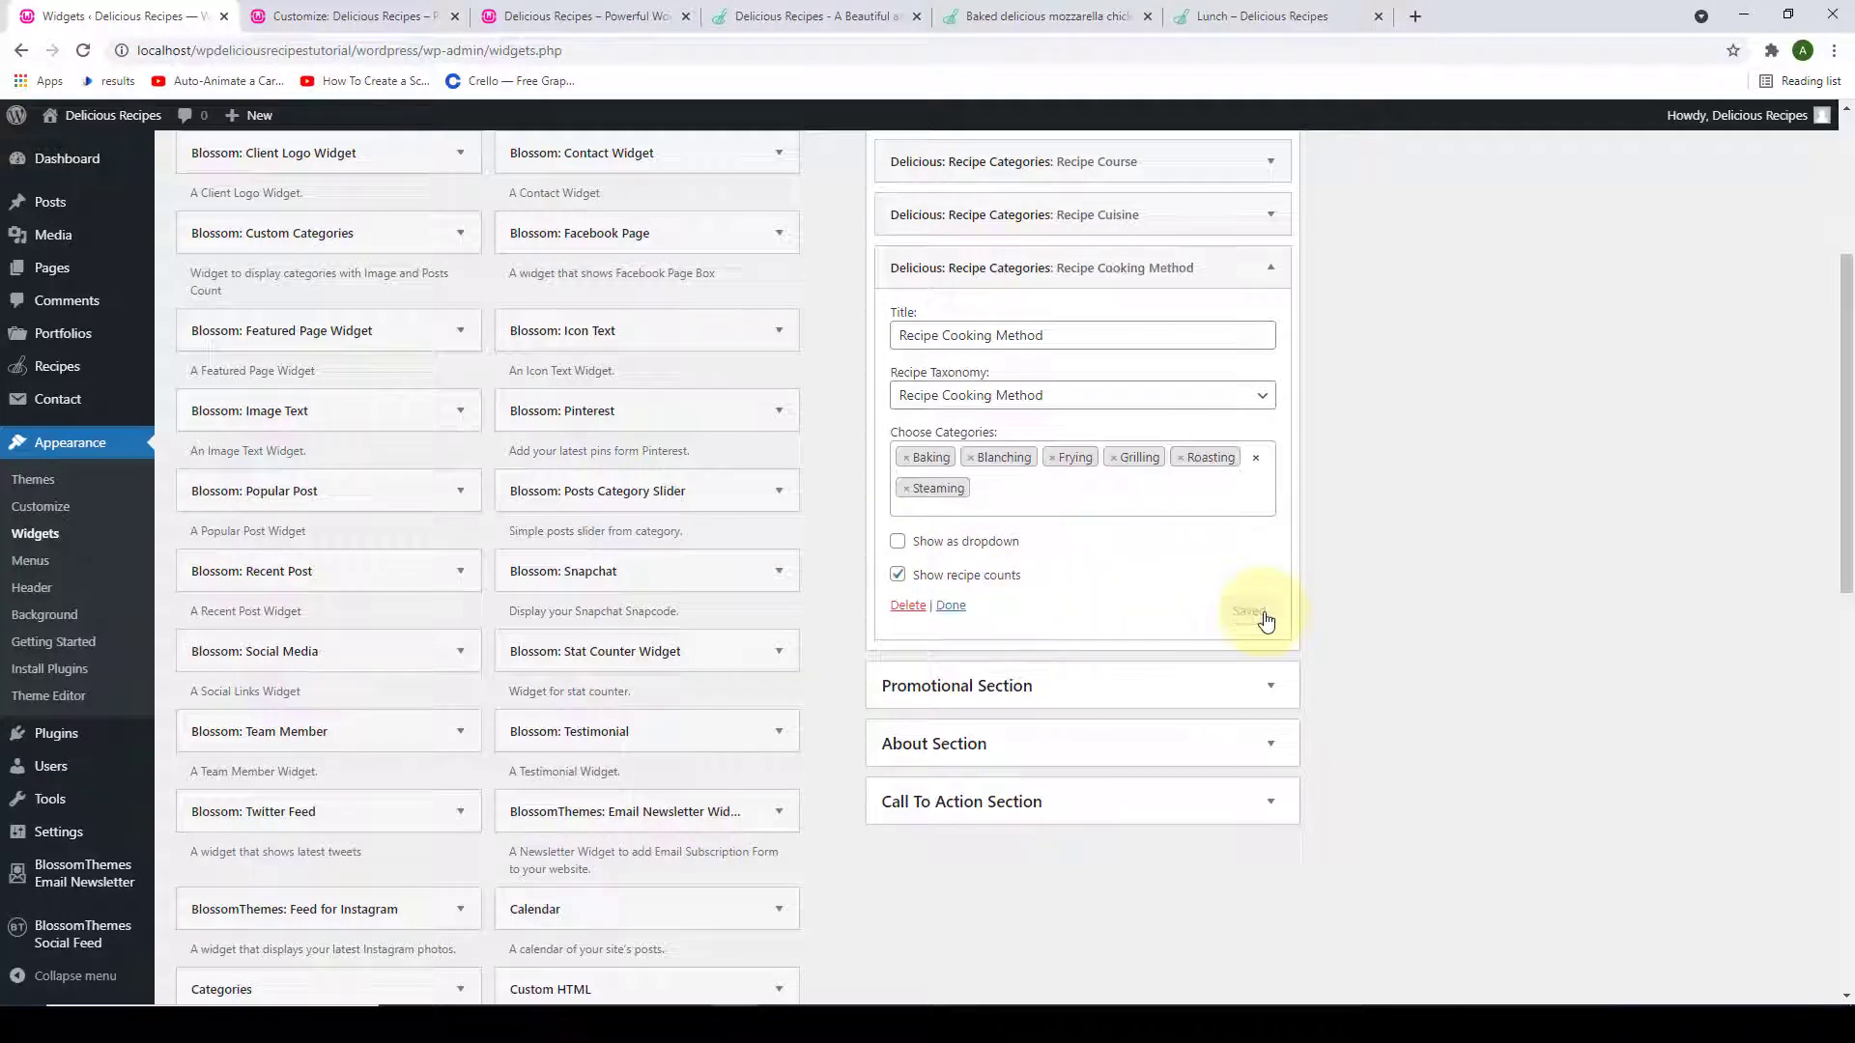
left_click(950, 605)
scroll(870, 464, "up", 4)
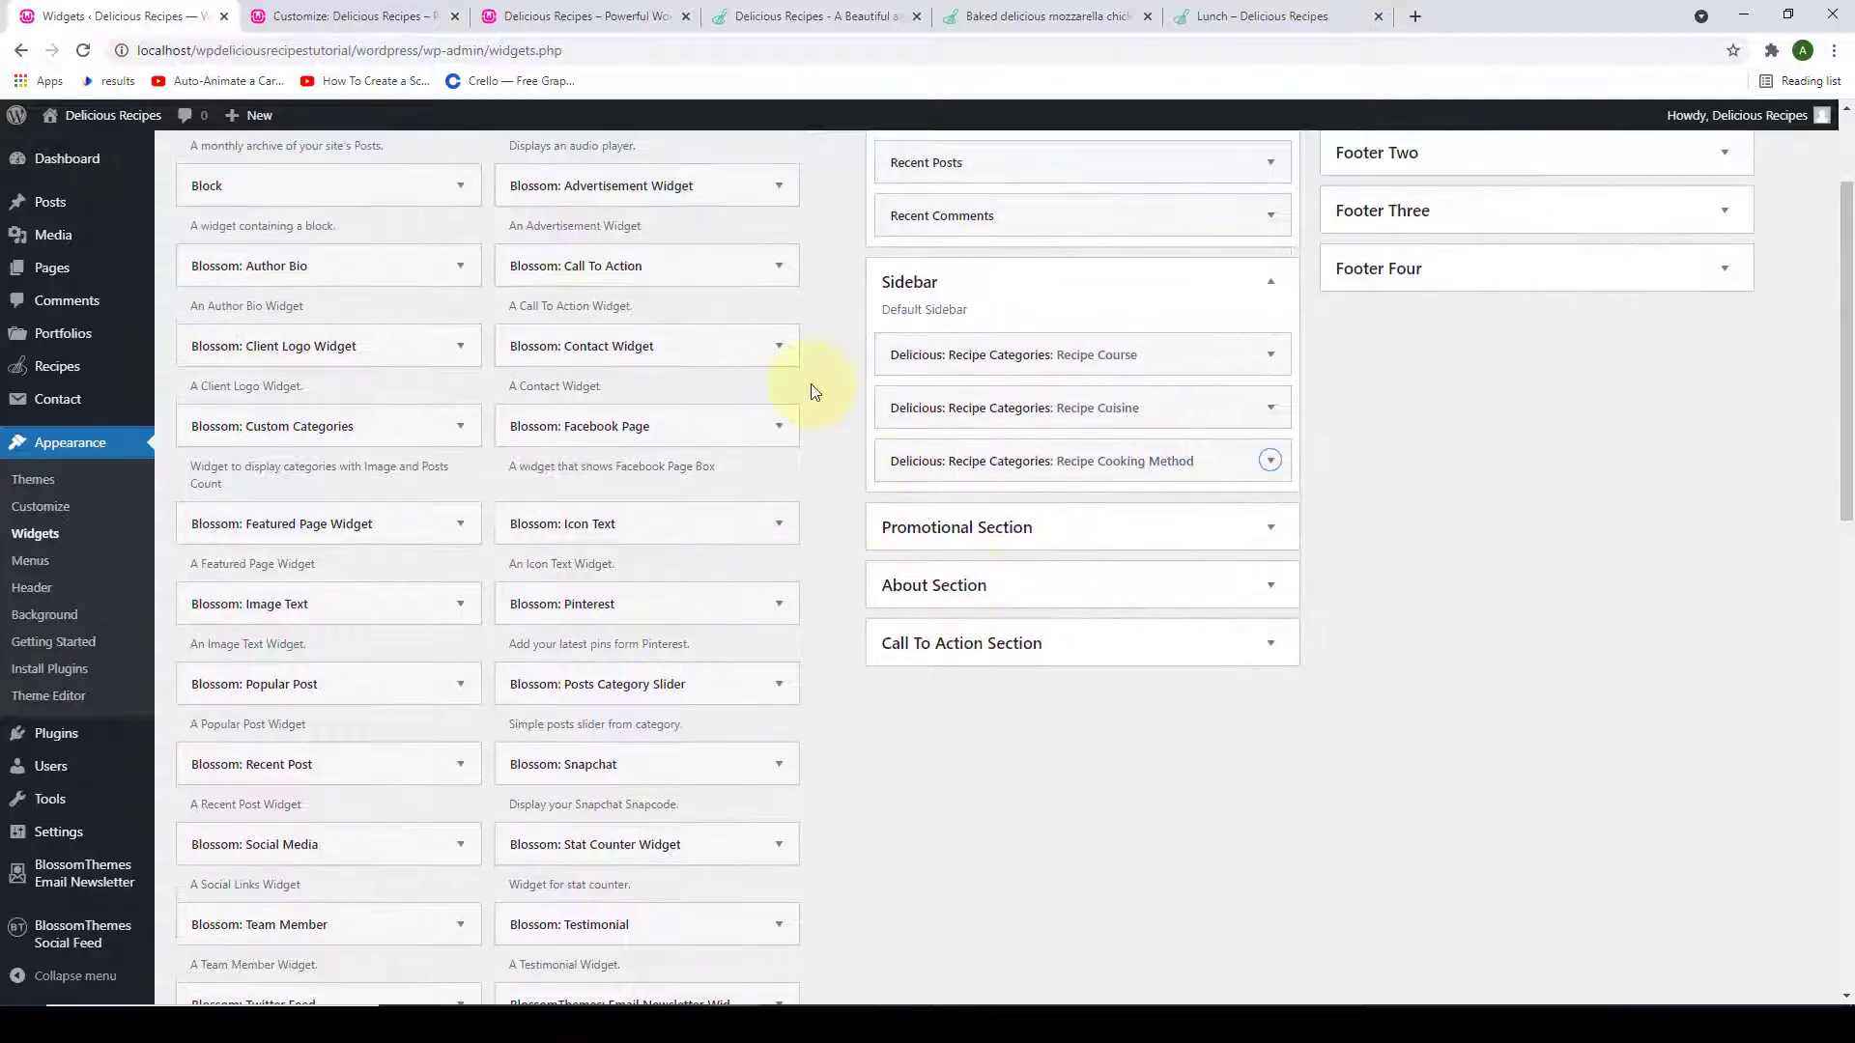
Reload the site's home page and examine the Recipe Course, Recipe Cuisine and Recipe Cooking Method widgets in its sidebar.
left_click(605, 15)
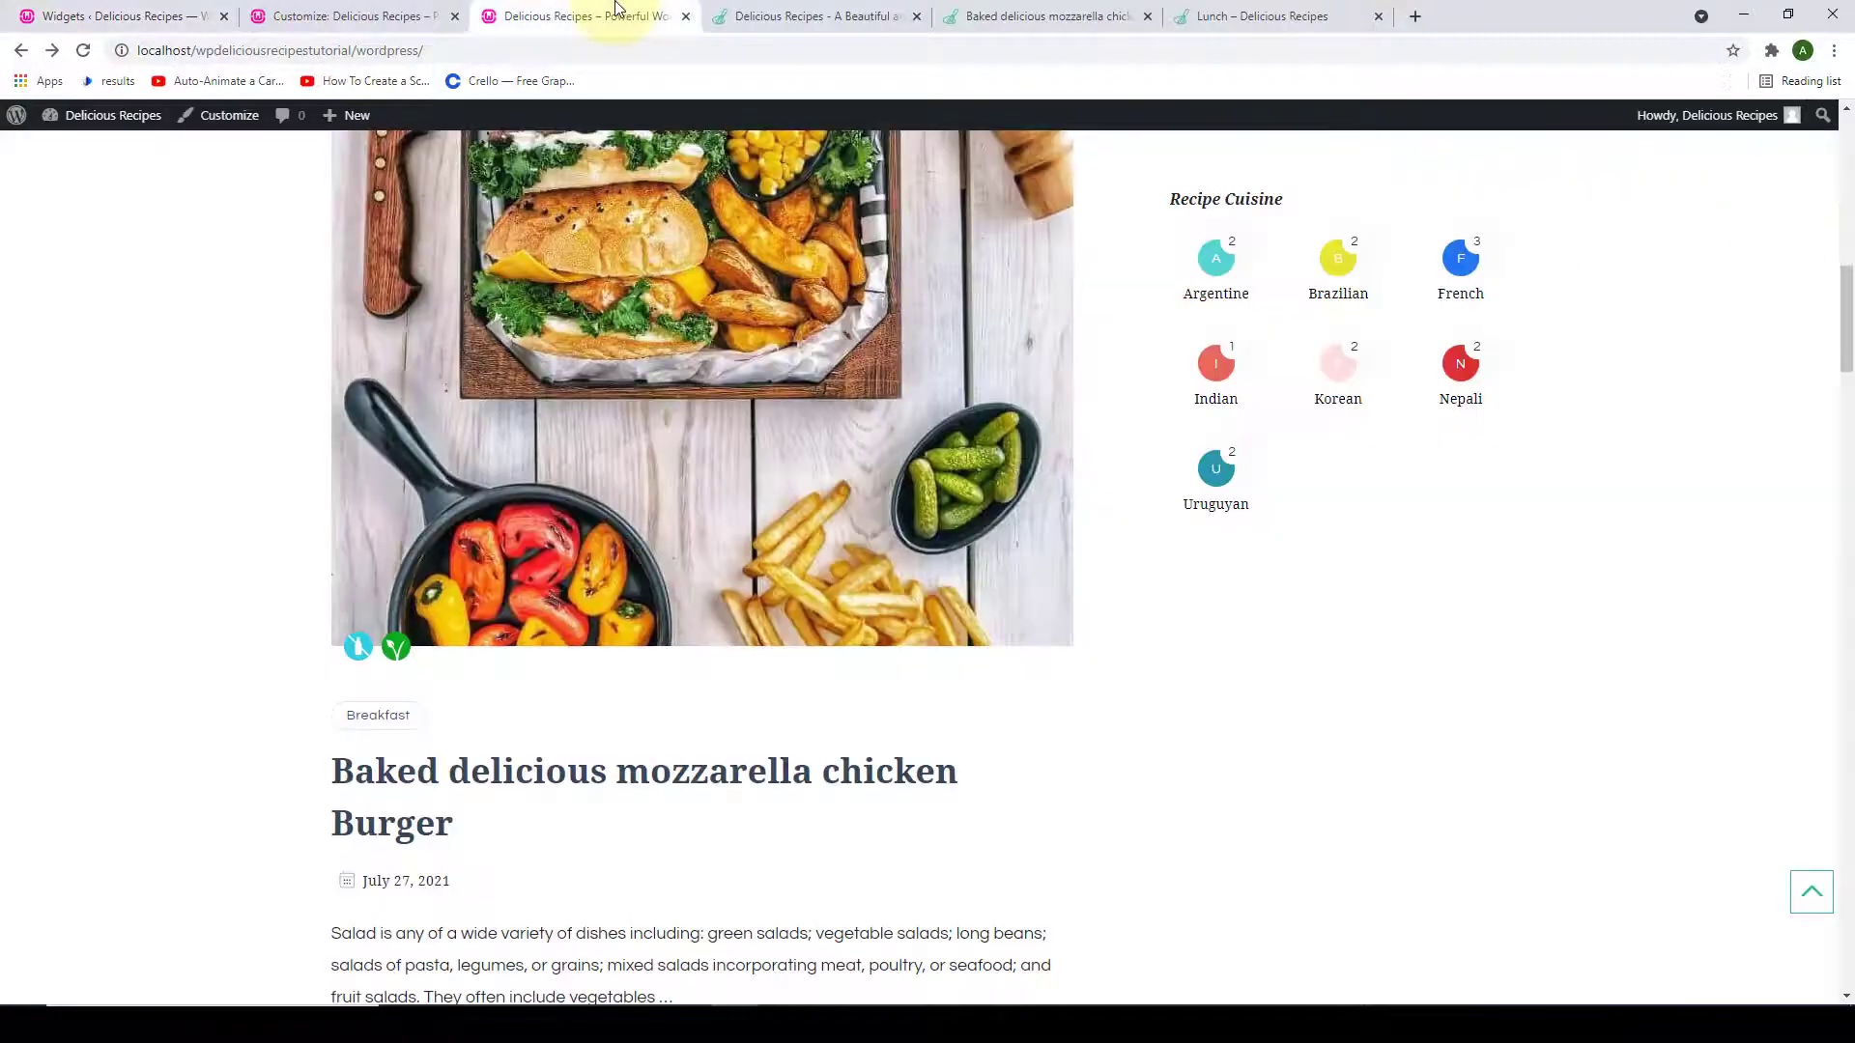
left_click(85, 51)
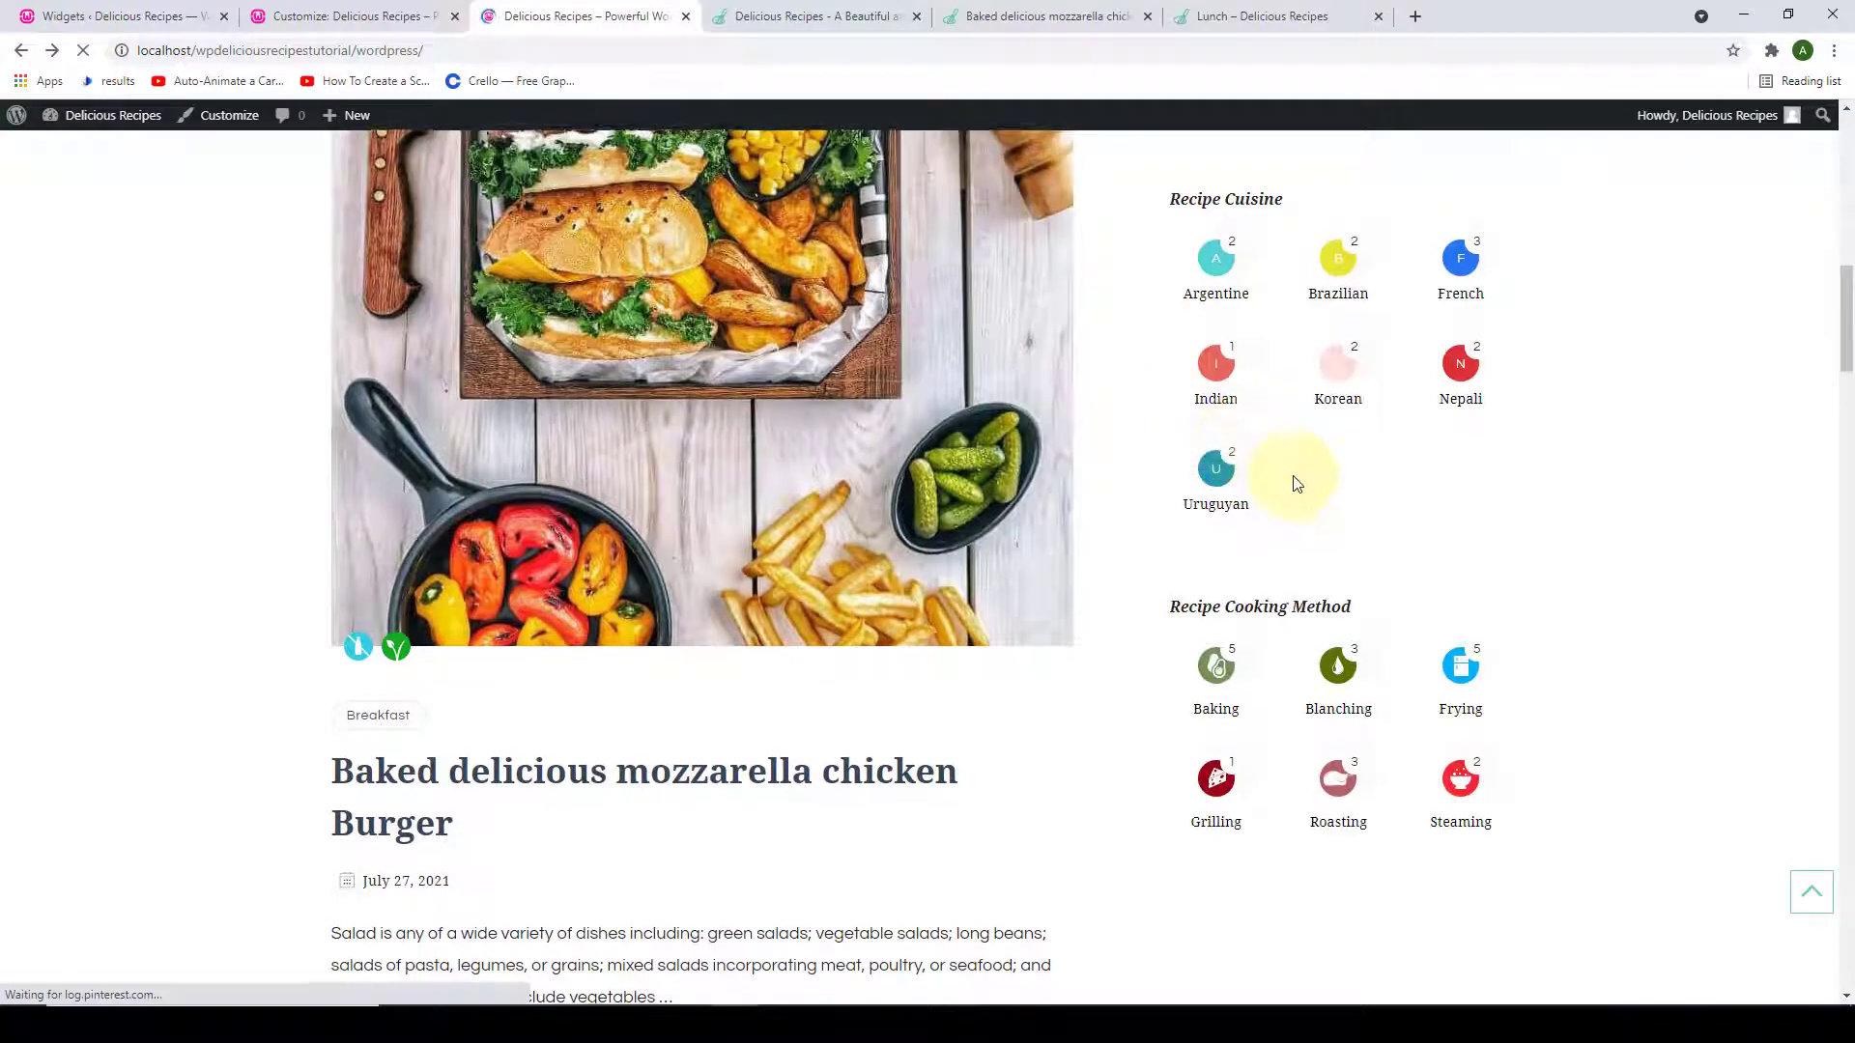
scroll(1292, 484, "down", 3)
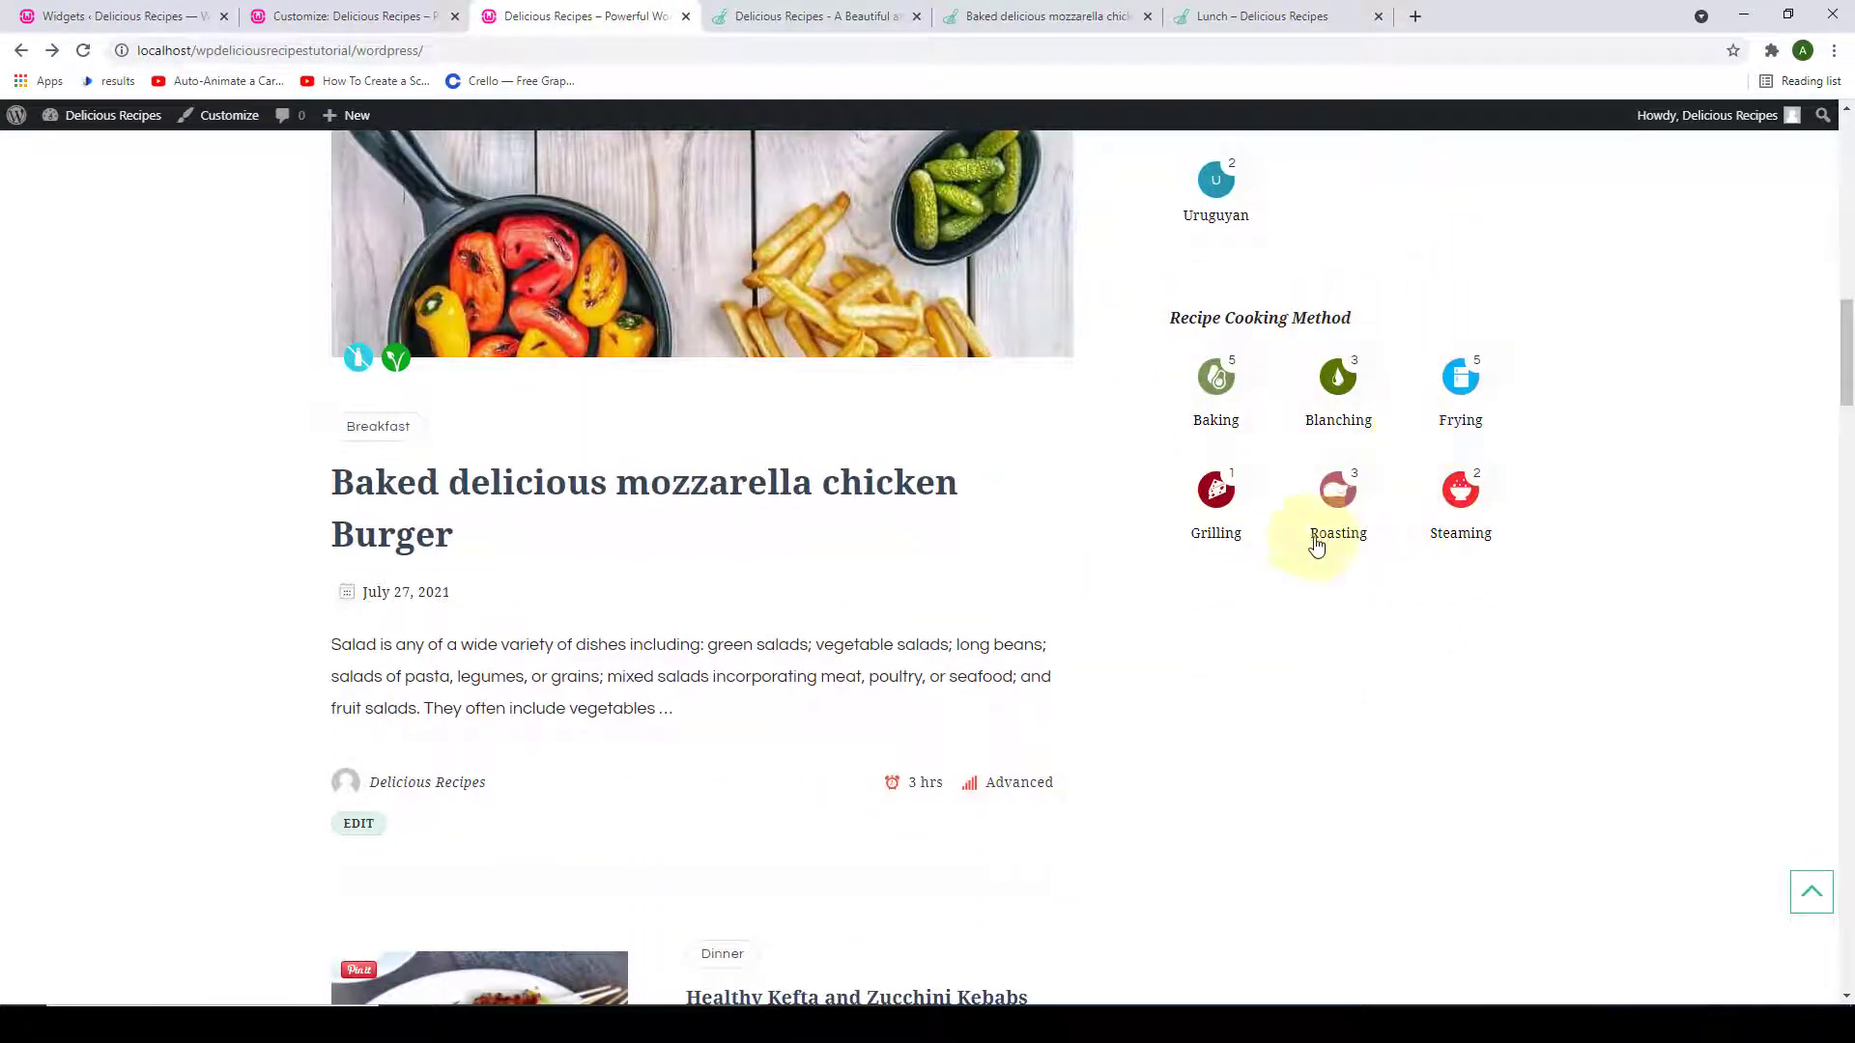
scroll(1430, 565, "up", 2)
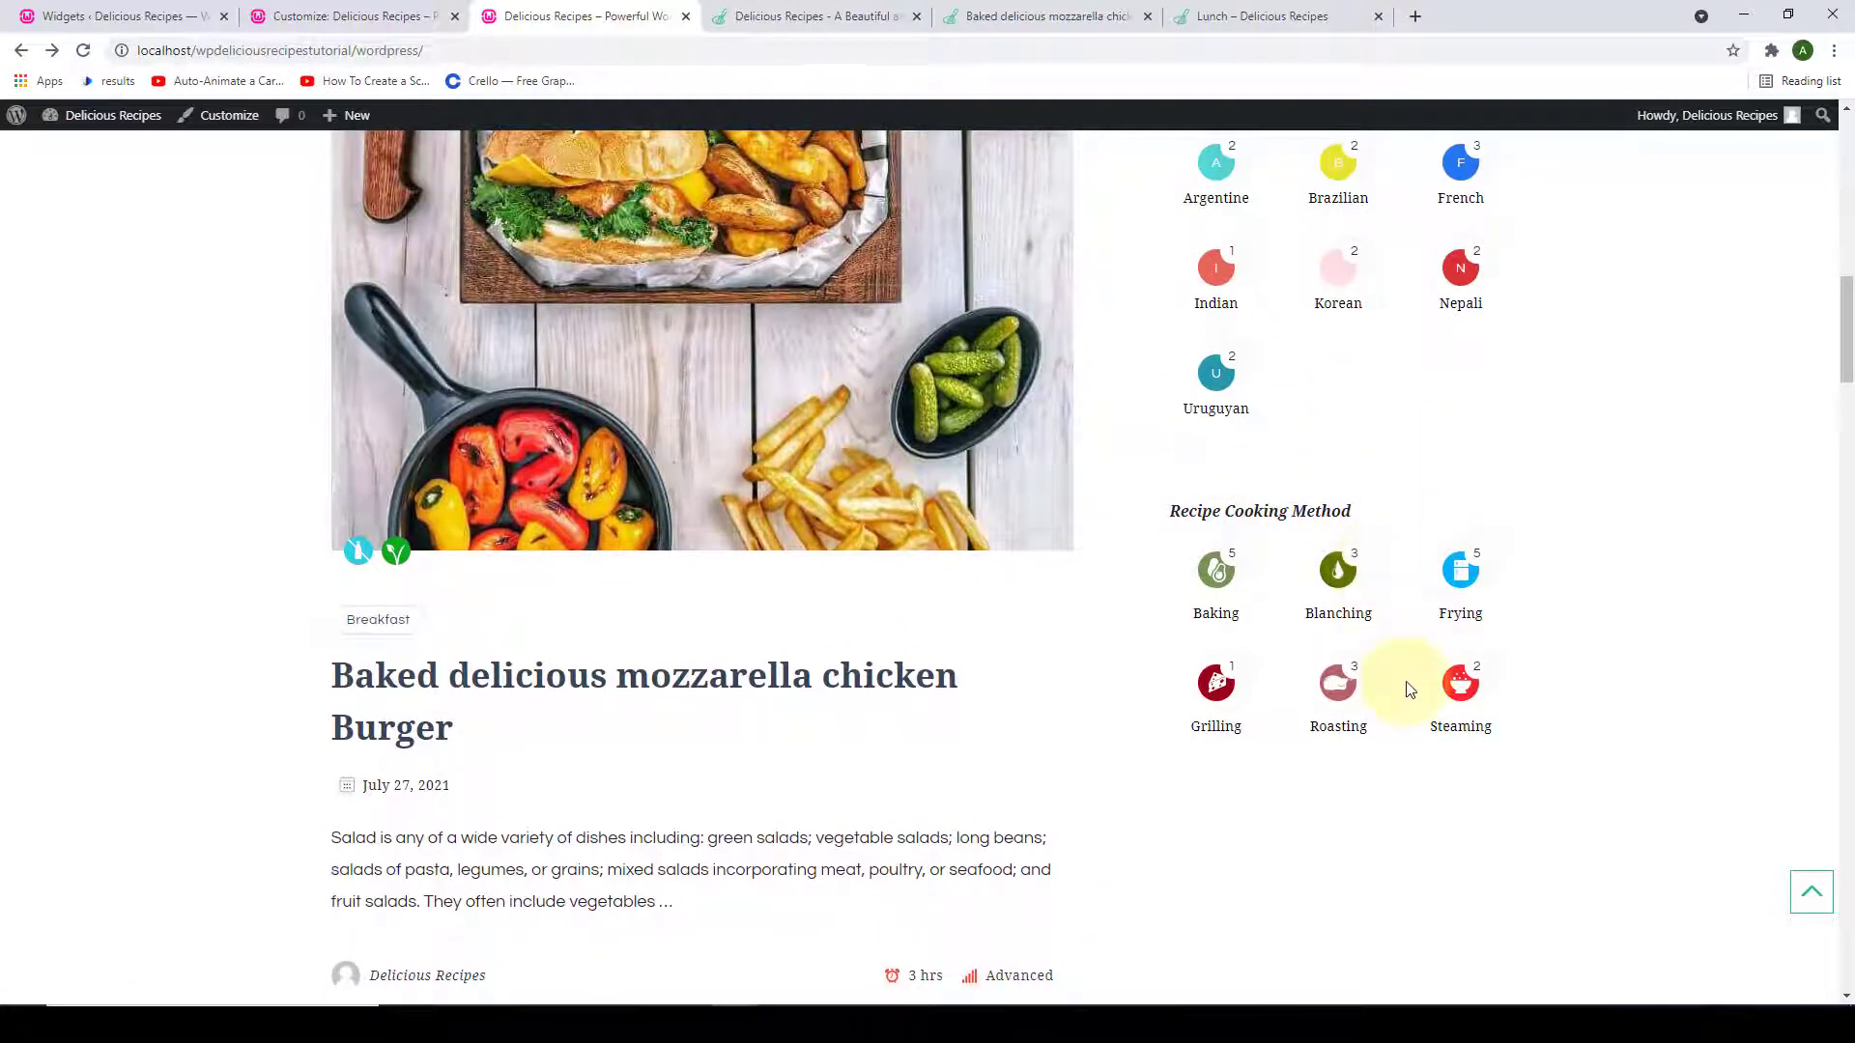
scroll(1409, 689, "up", 6)
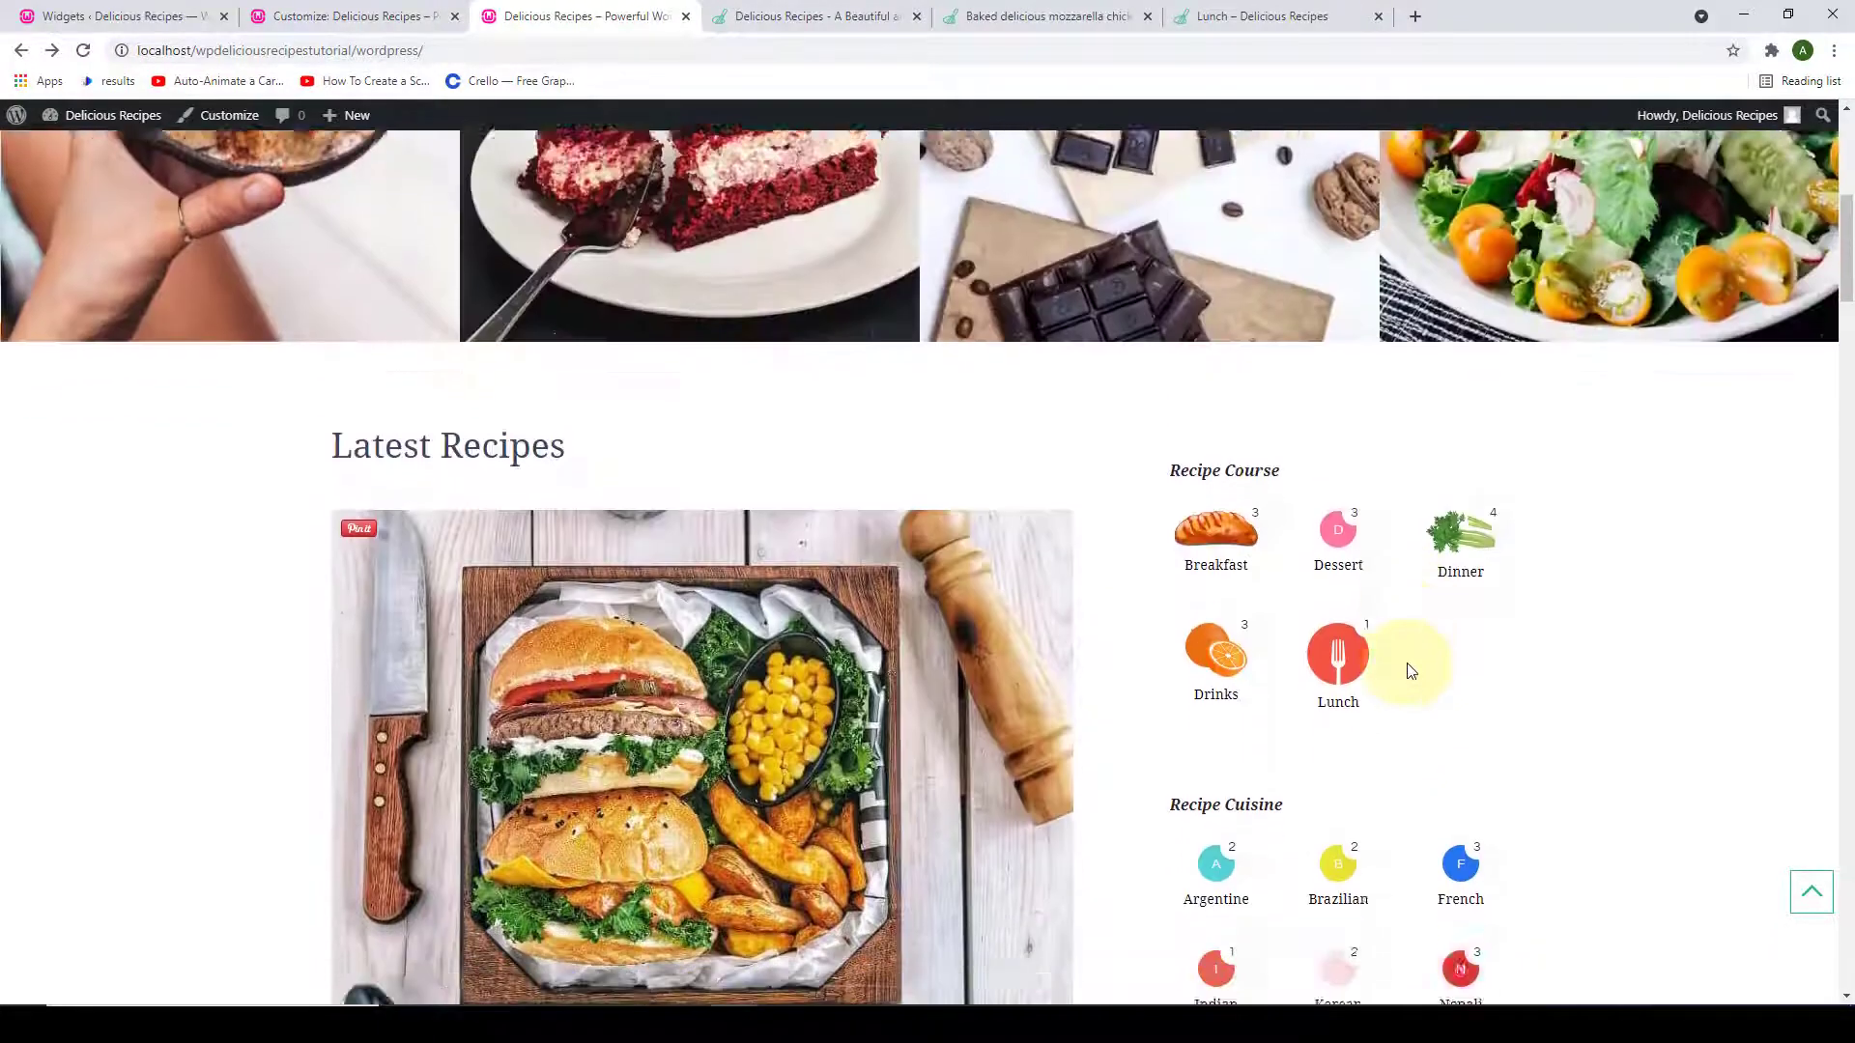
scroll(1411, 676, "down", 7)
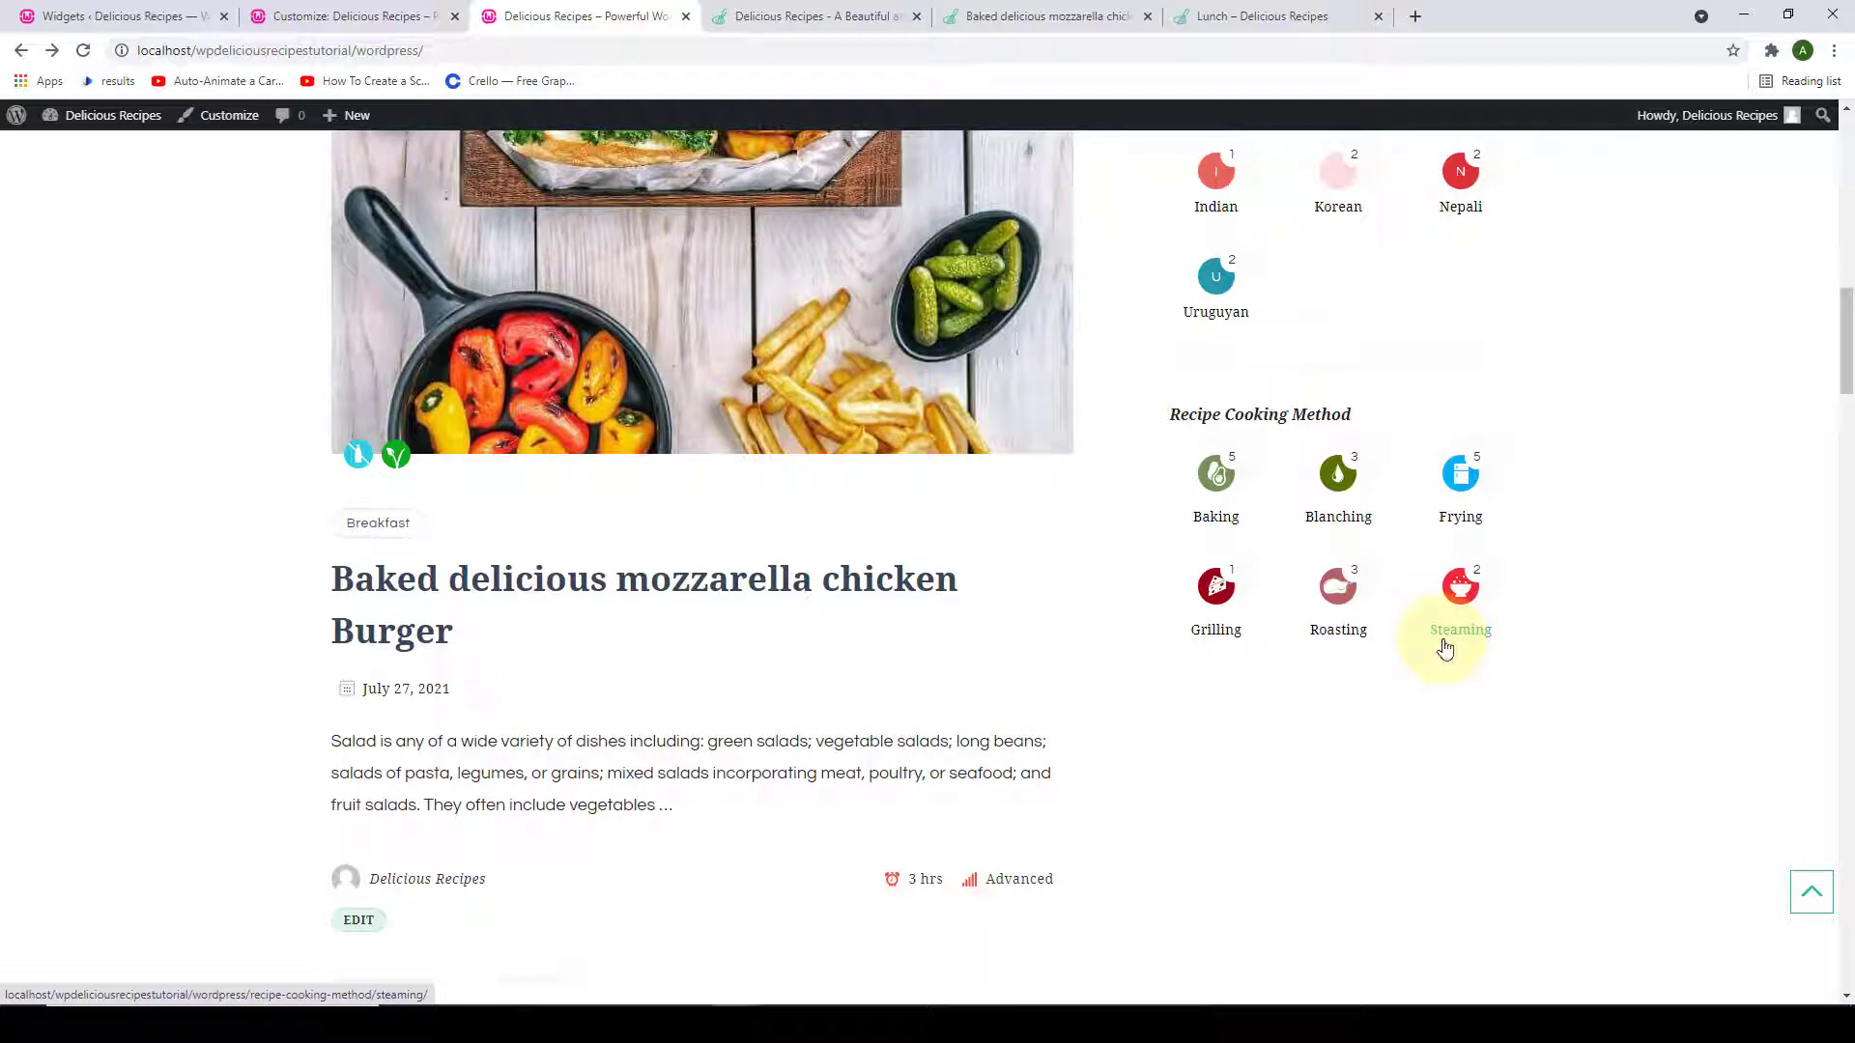
scroll(1446, 647, "up", 6)
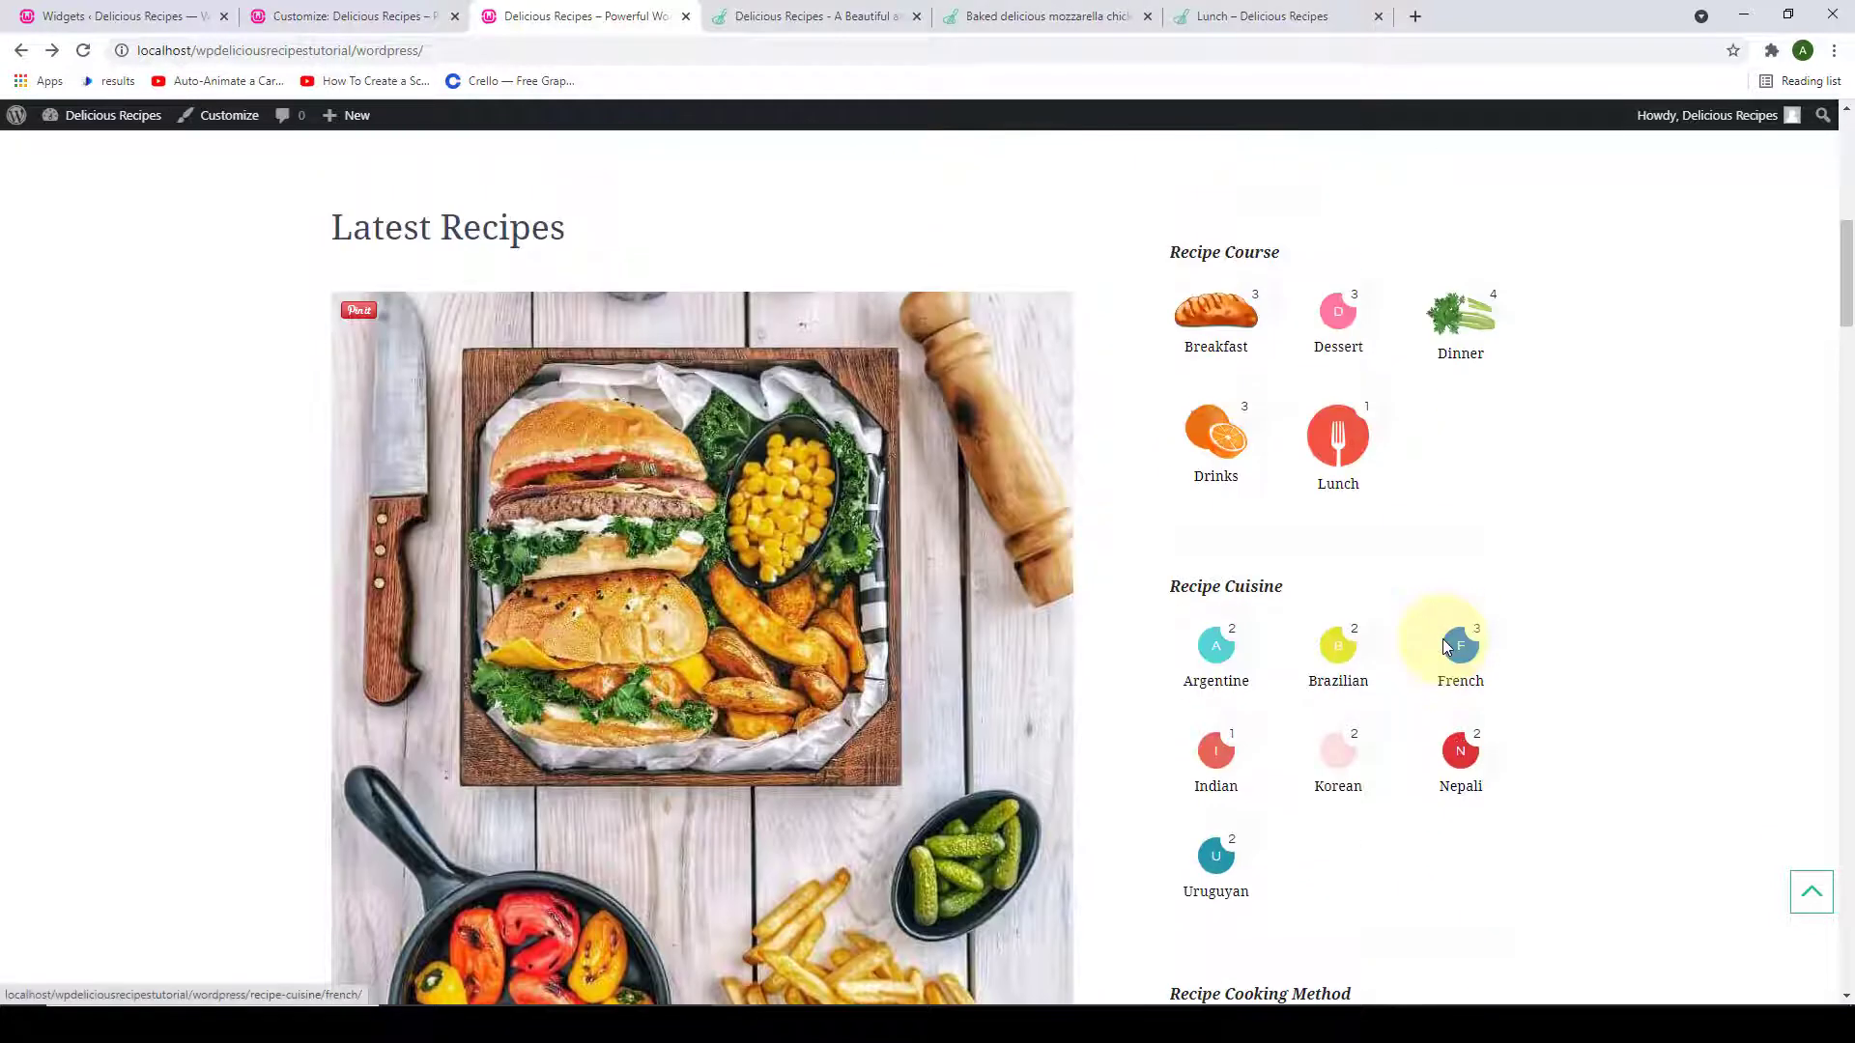
scroll(1573, 592, "down", 7)
scroll(1573, 593, "up", 7)
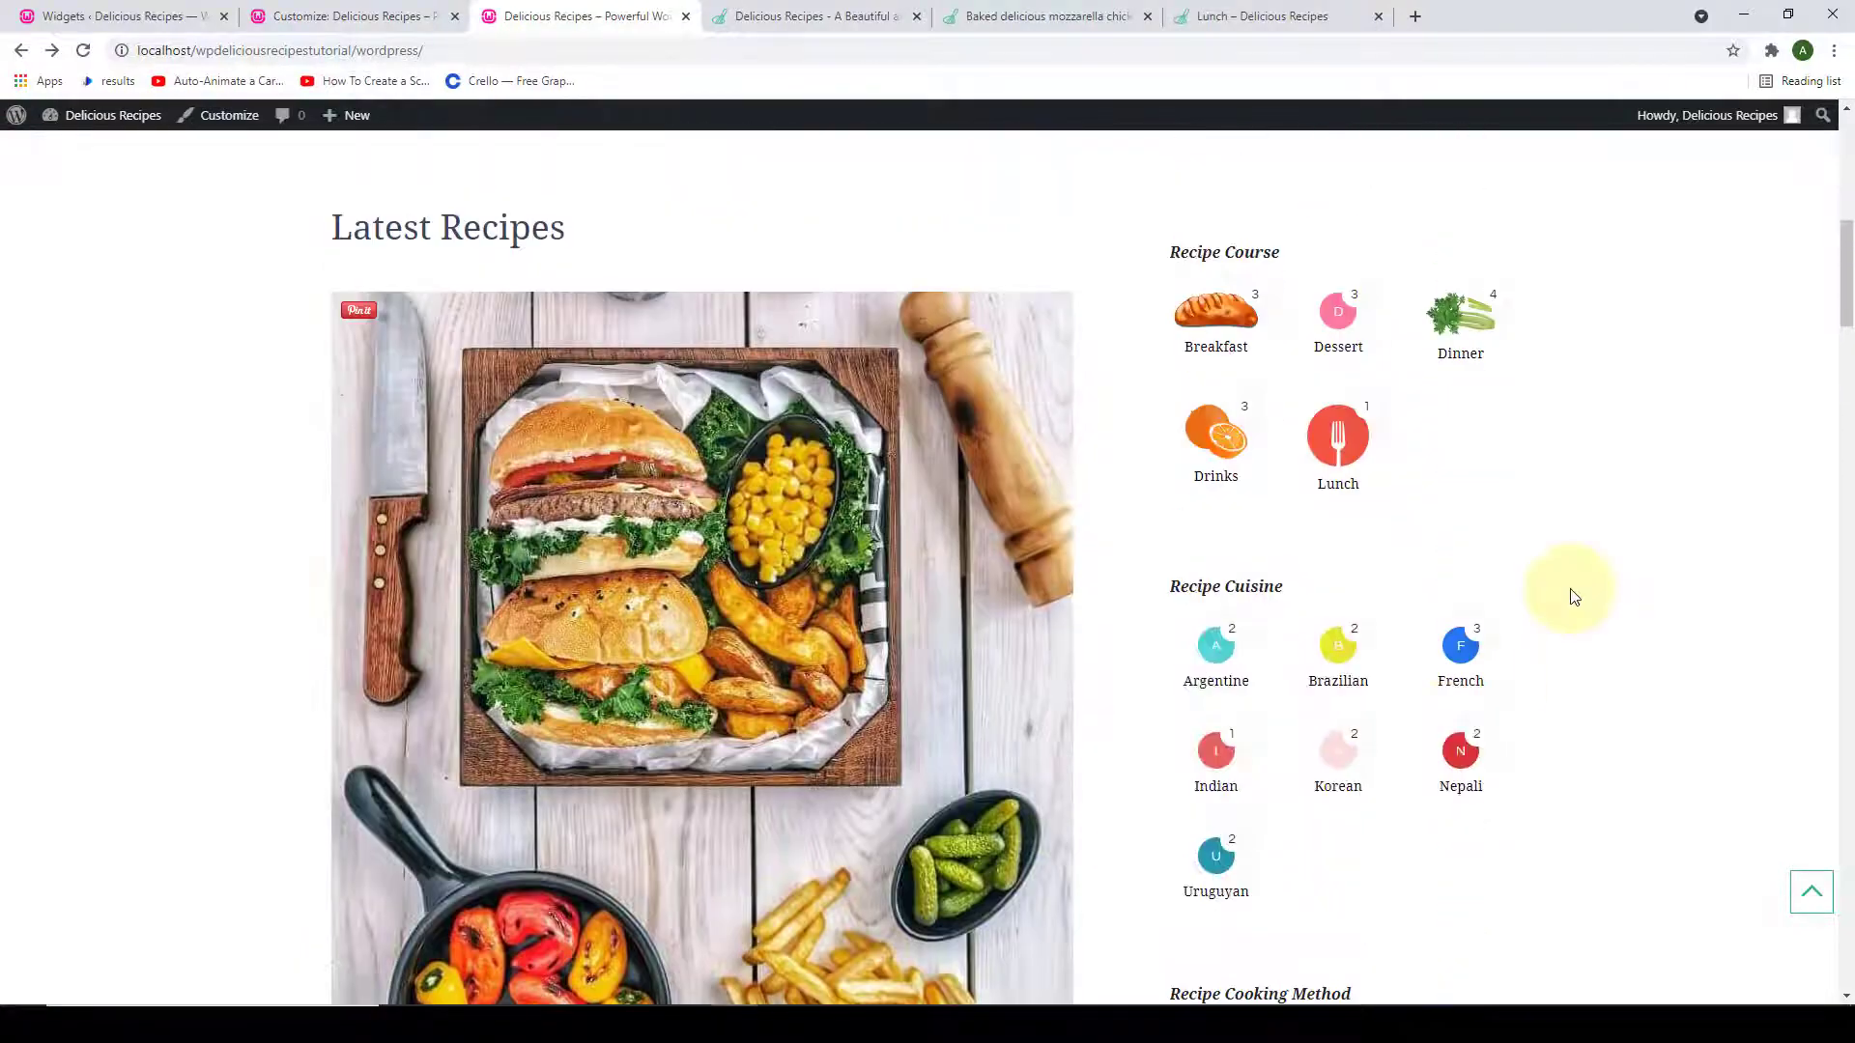
scroll(1573, 597, "down", 5)
scroll(1572, 596, "down", 2)
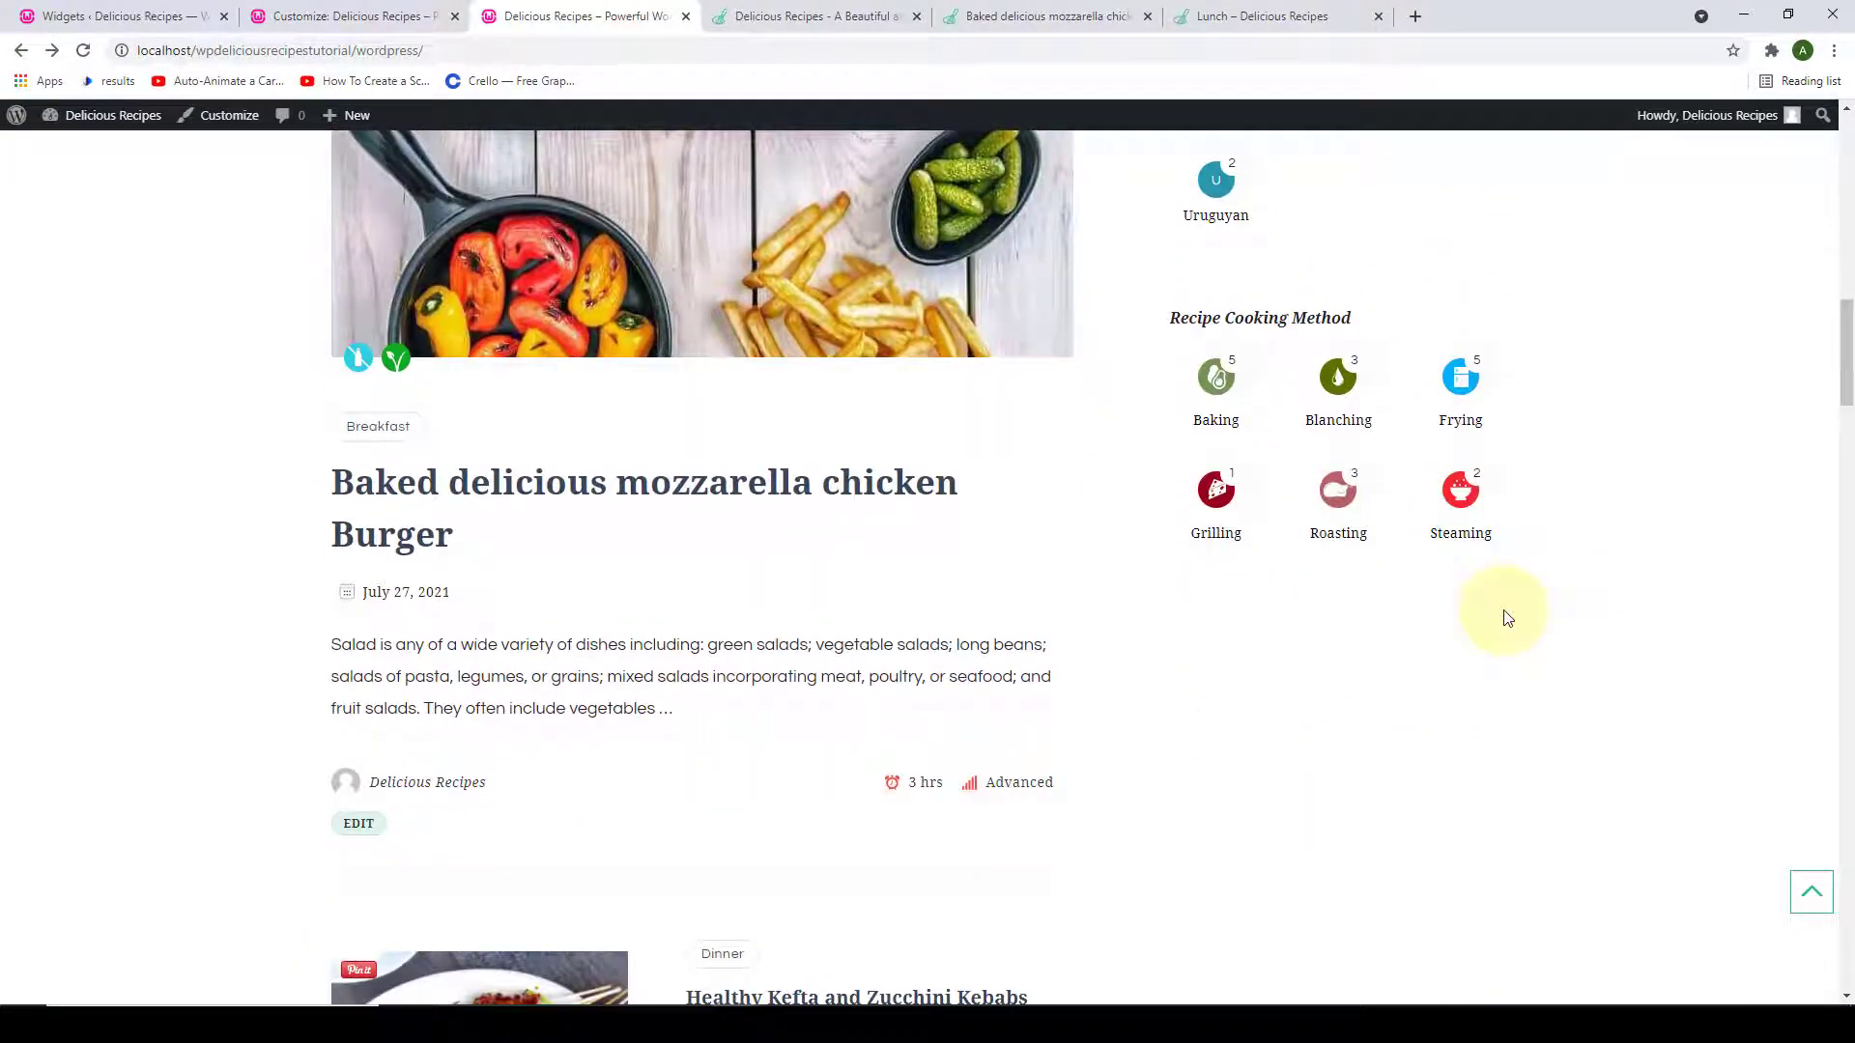
scroll(1505, 615, "up", 7)
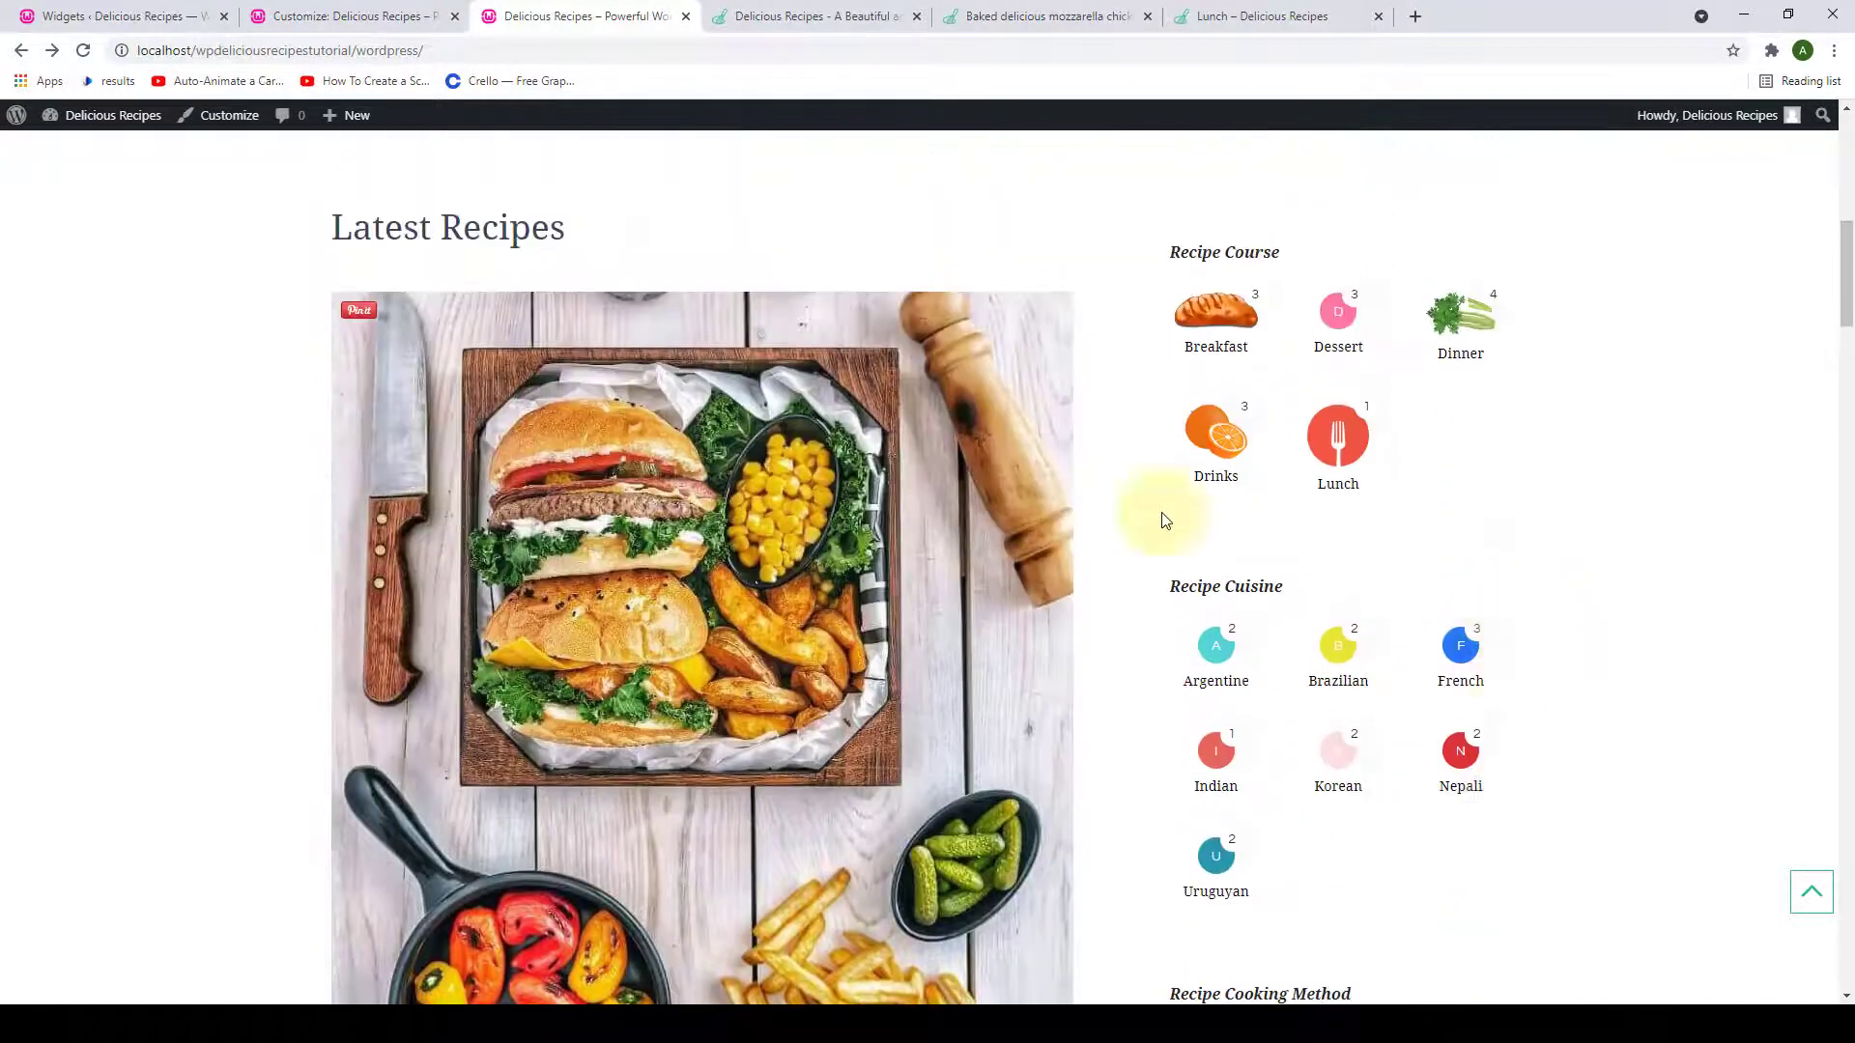
Return to the widgets page, add a Delicious: Recipe Keys widget to the Sidebar area and collapse its settings.
left_click(145, 14)
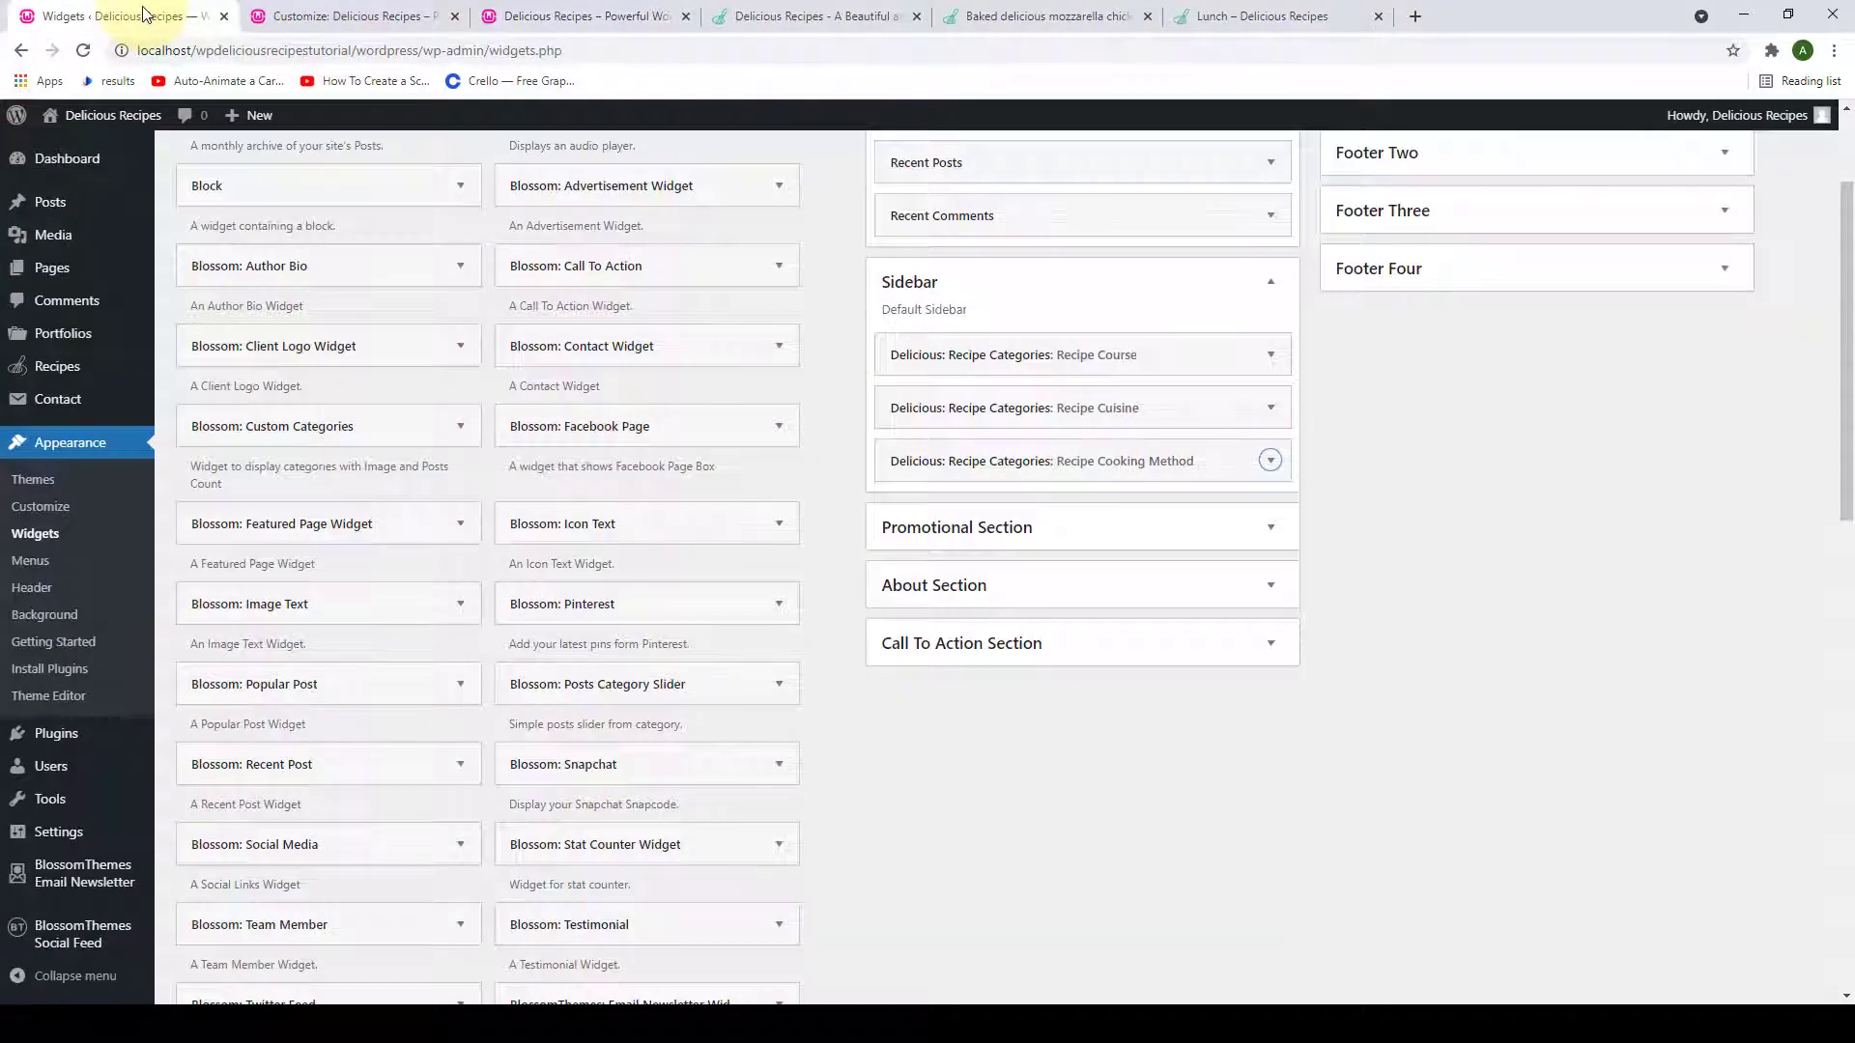
scroll(307, 439, "down", 6)
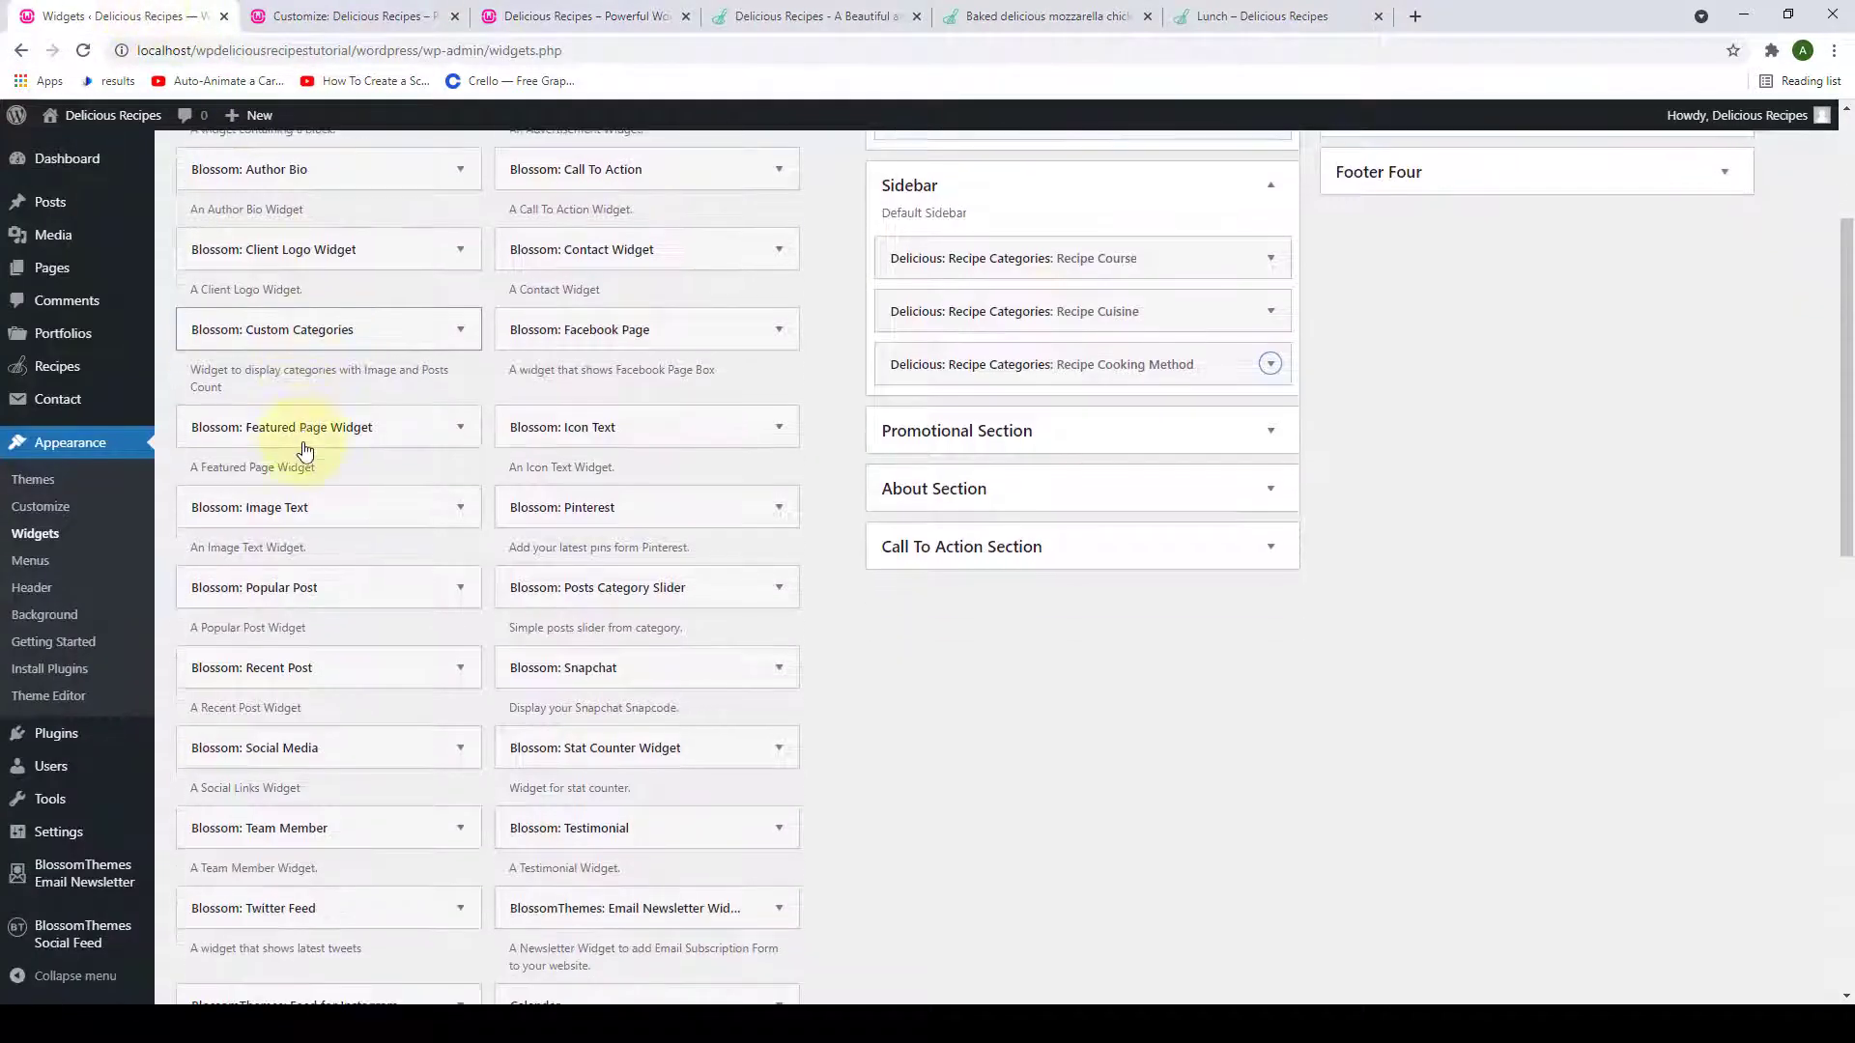
scroll(311, 464, "down", 4)
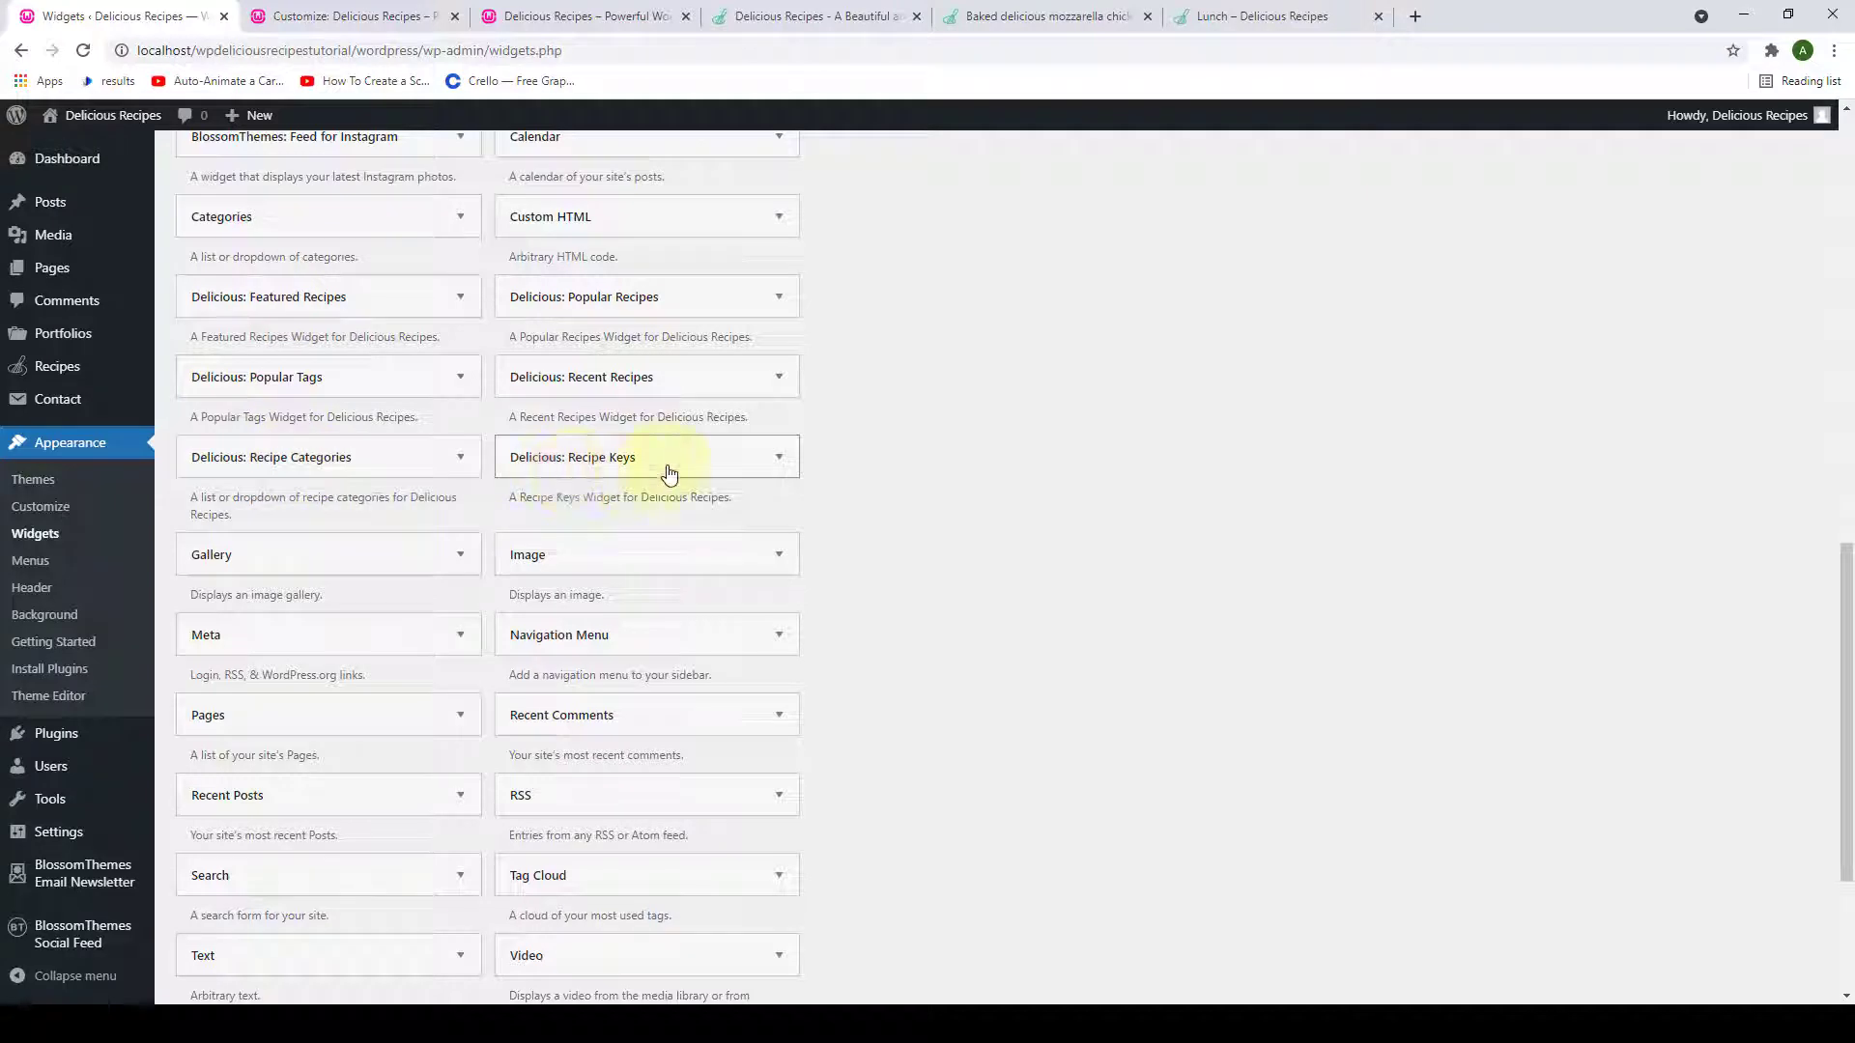
left_click(780, 466)
scroll(773, 454, "down", 2)
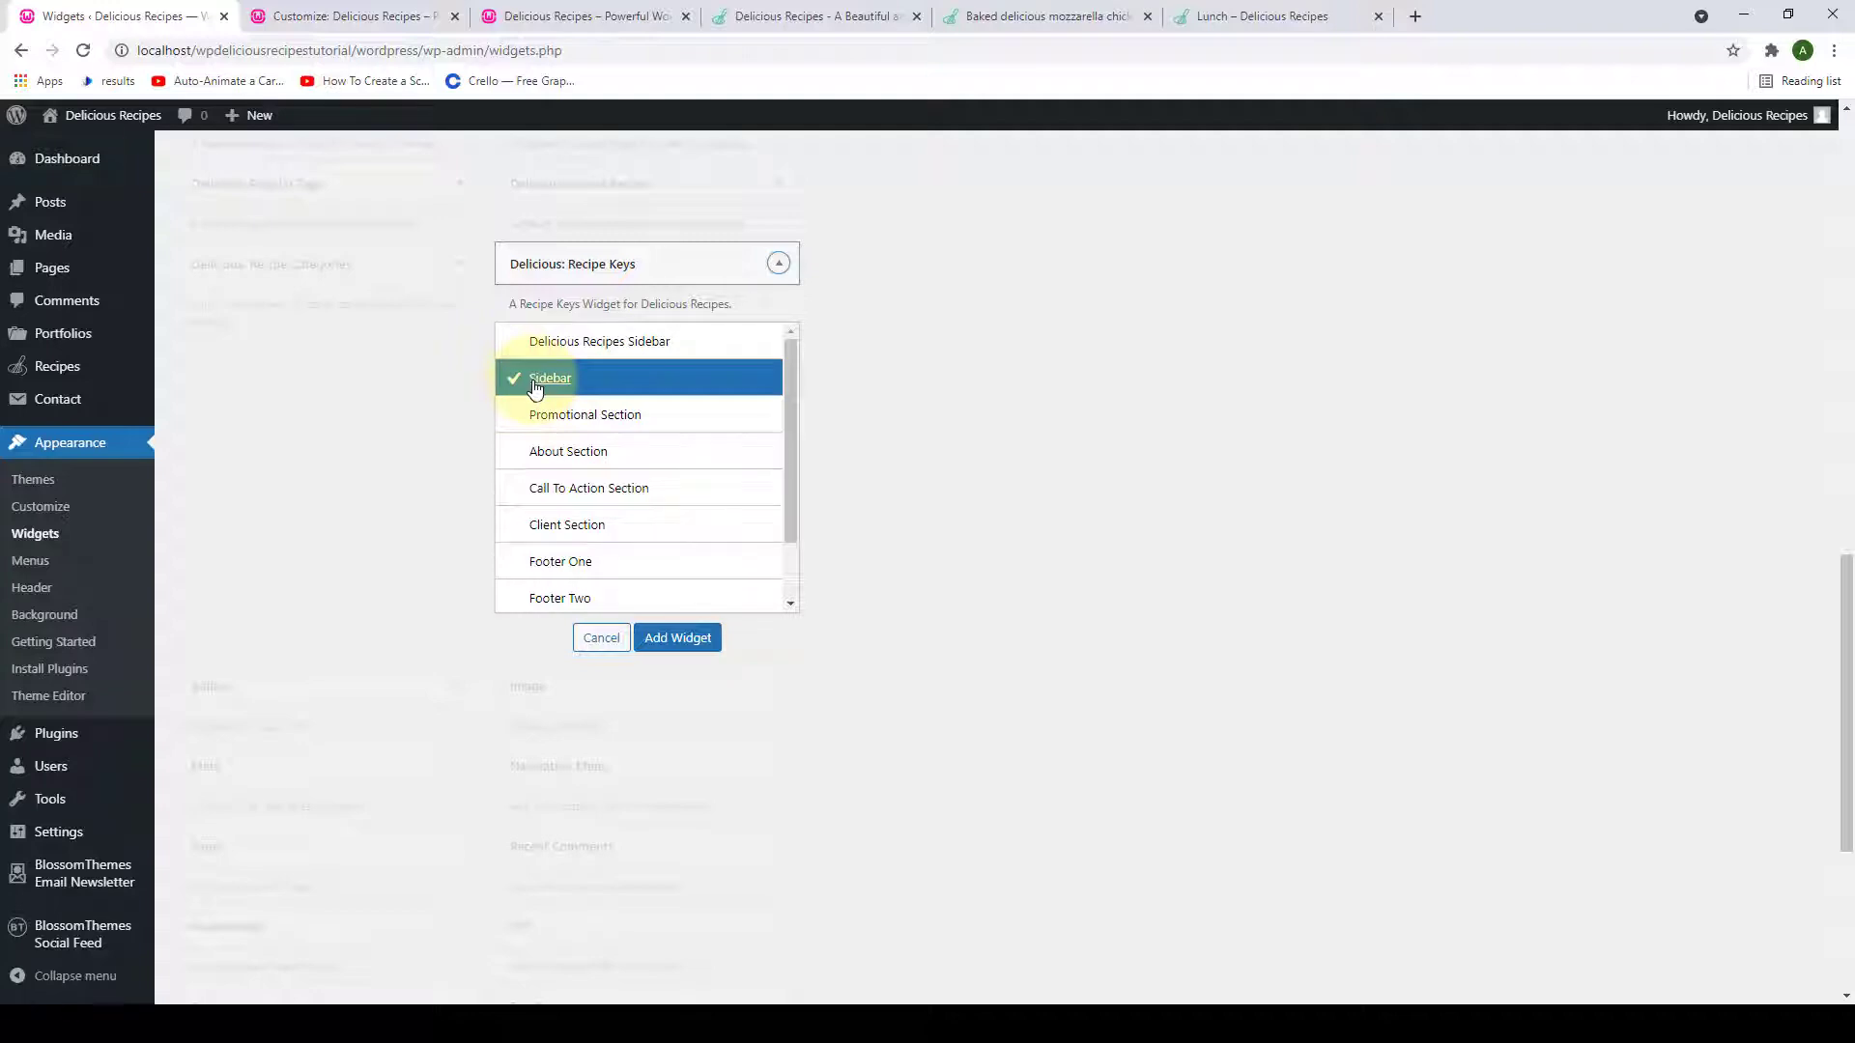
left_click(686, 639)
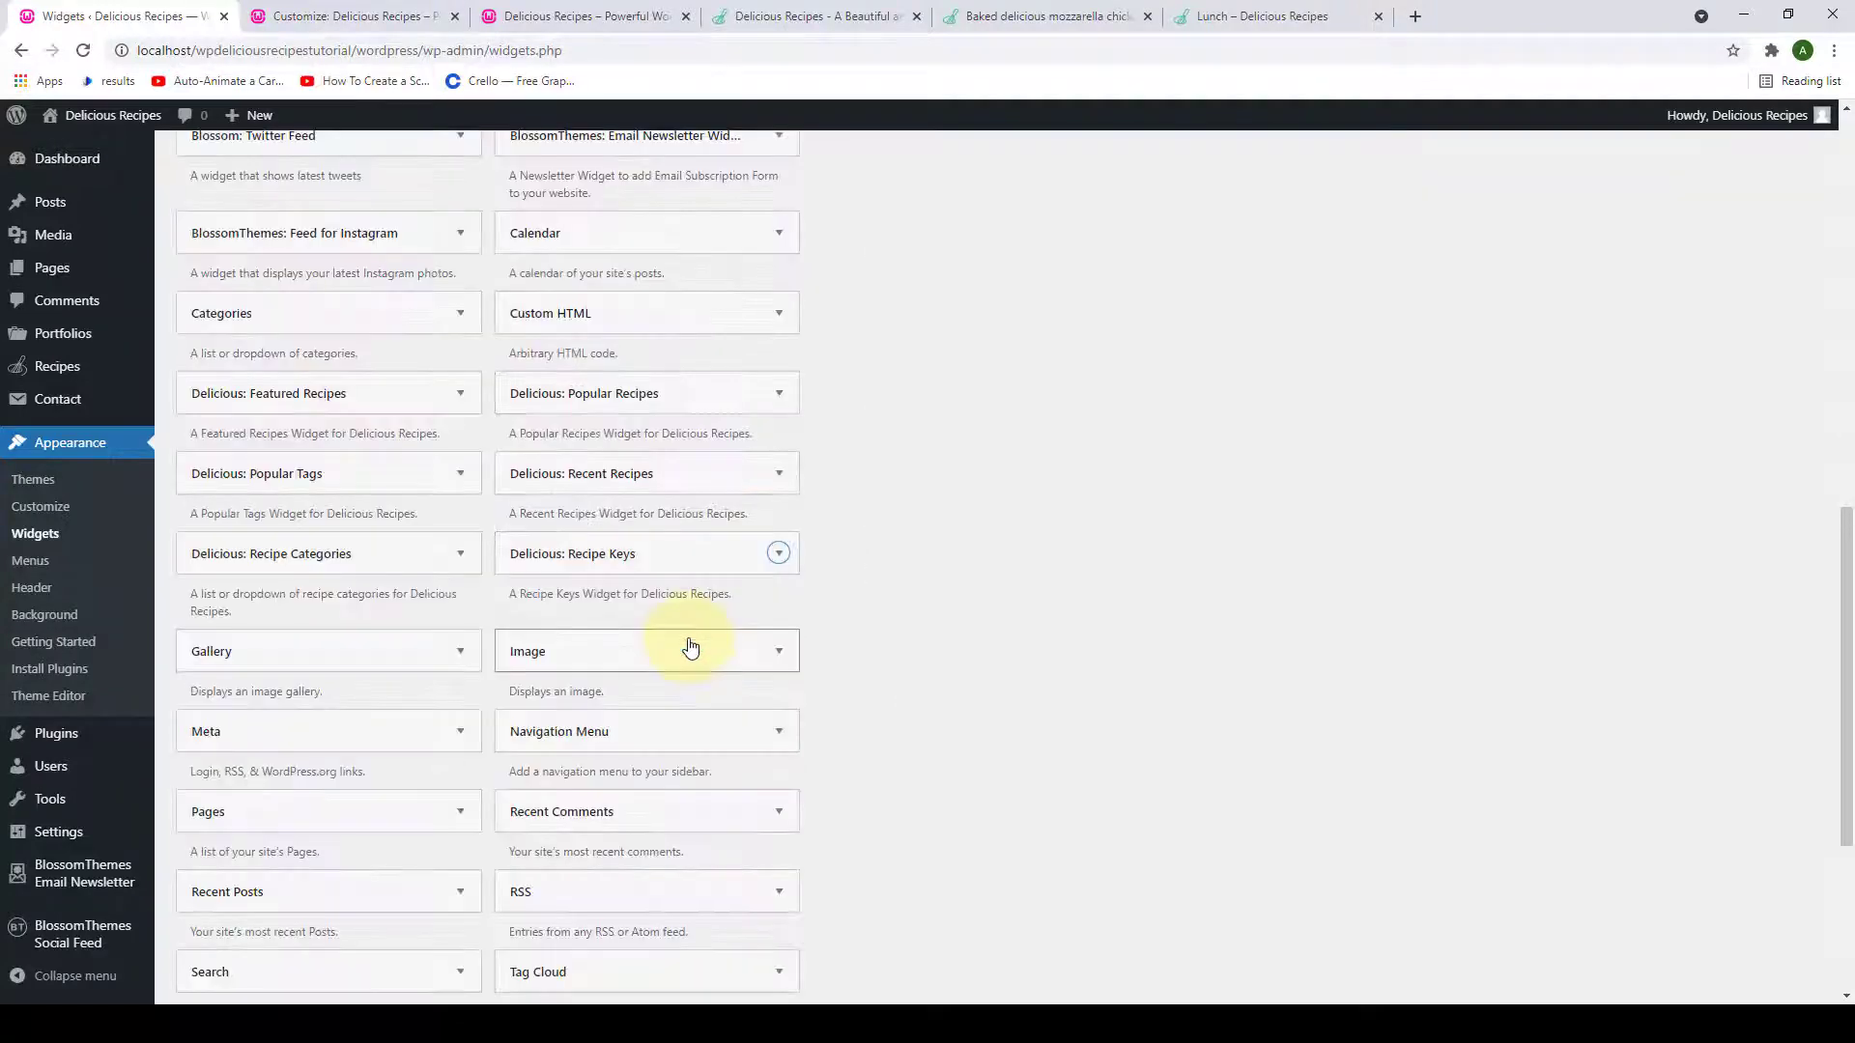
scroll(1196, 541, "up", 4)
scroll(1194, 435, "down", 2)
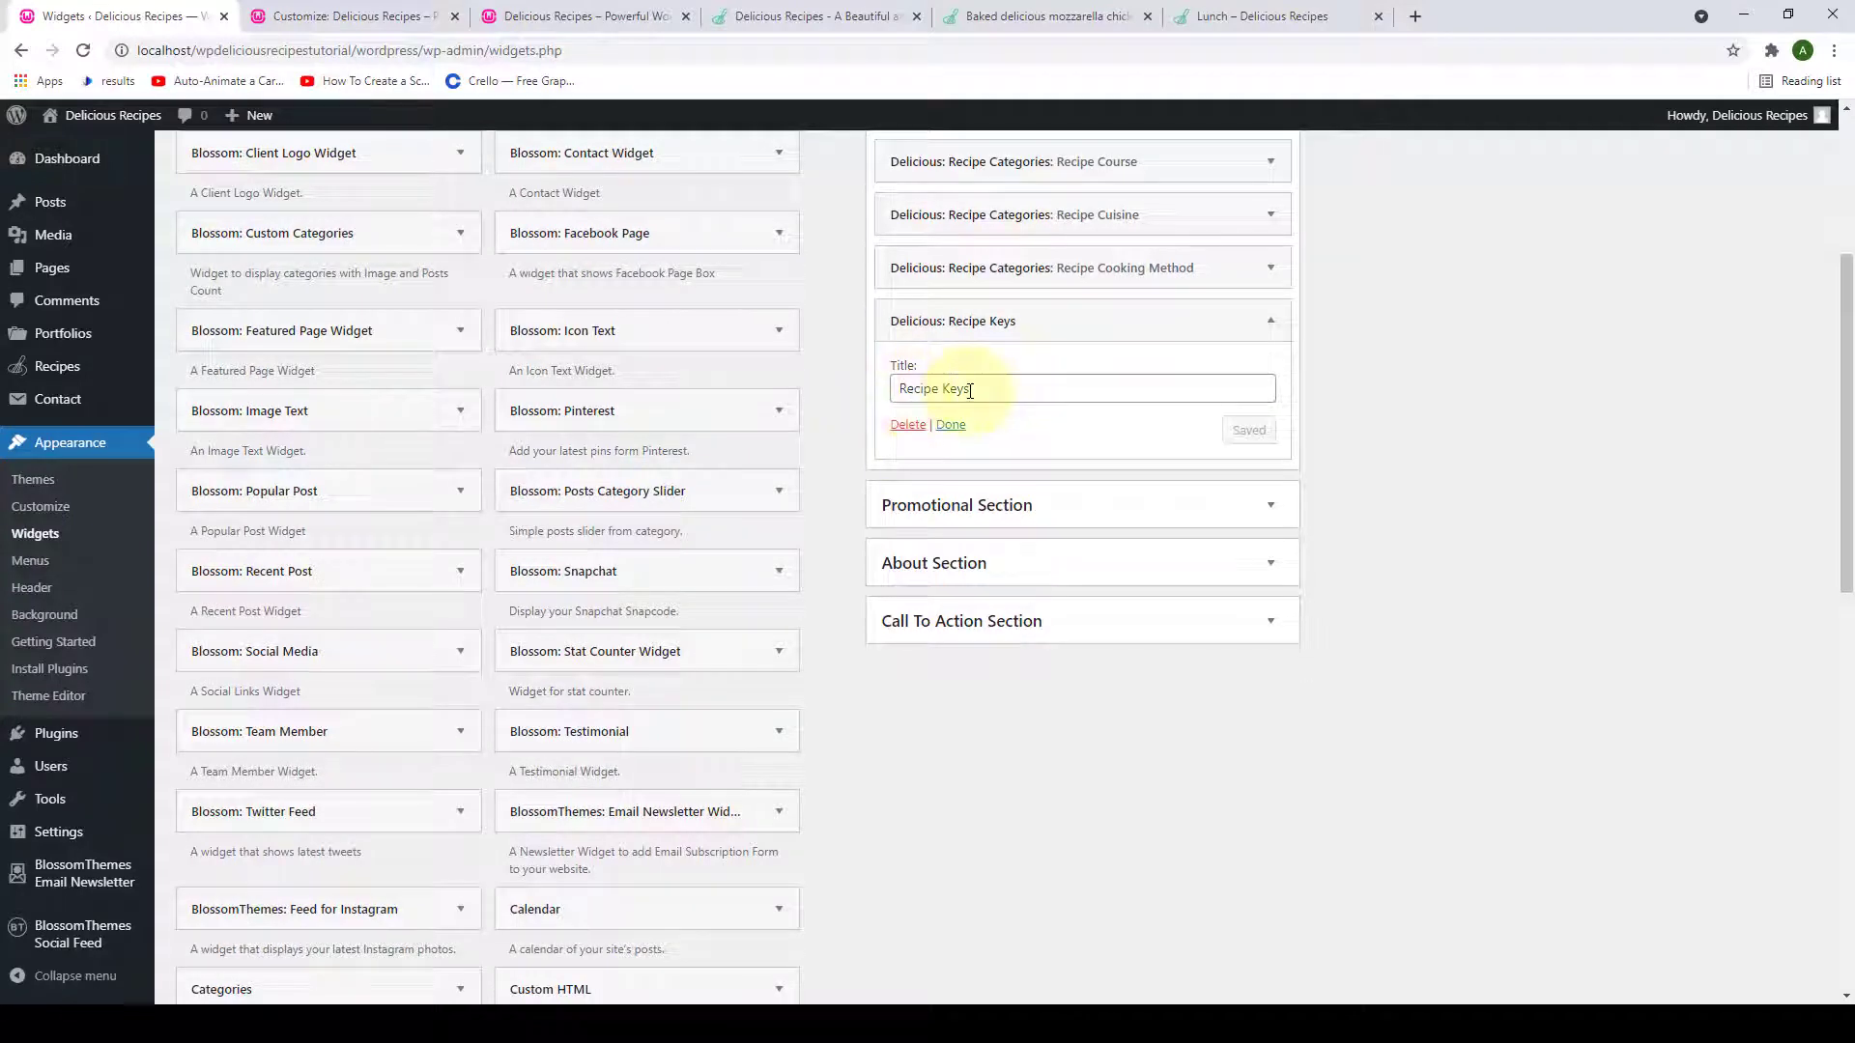
left_click(950, 426)
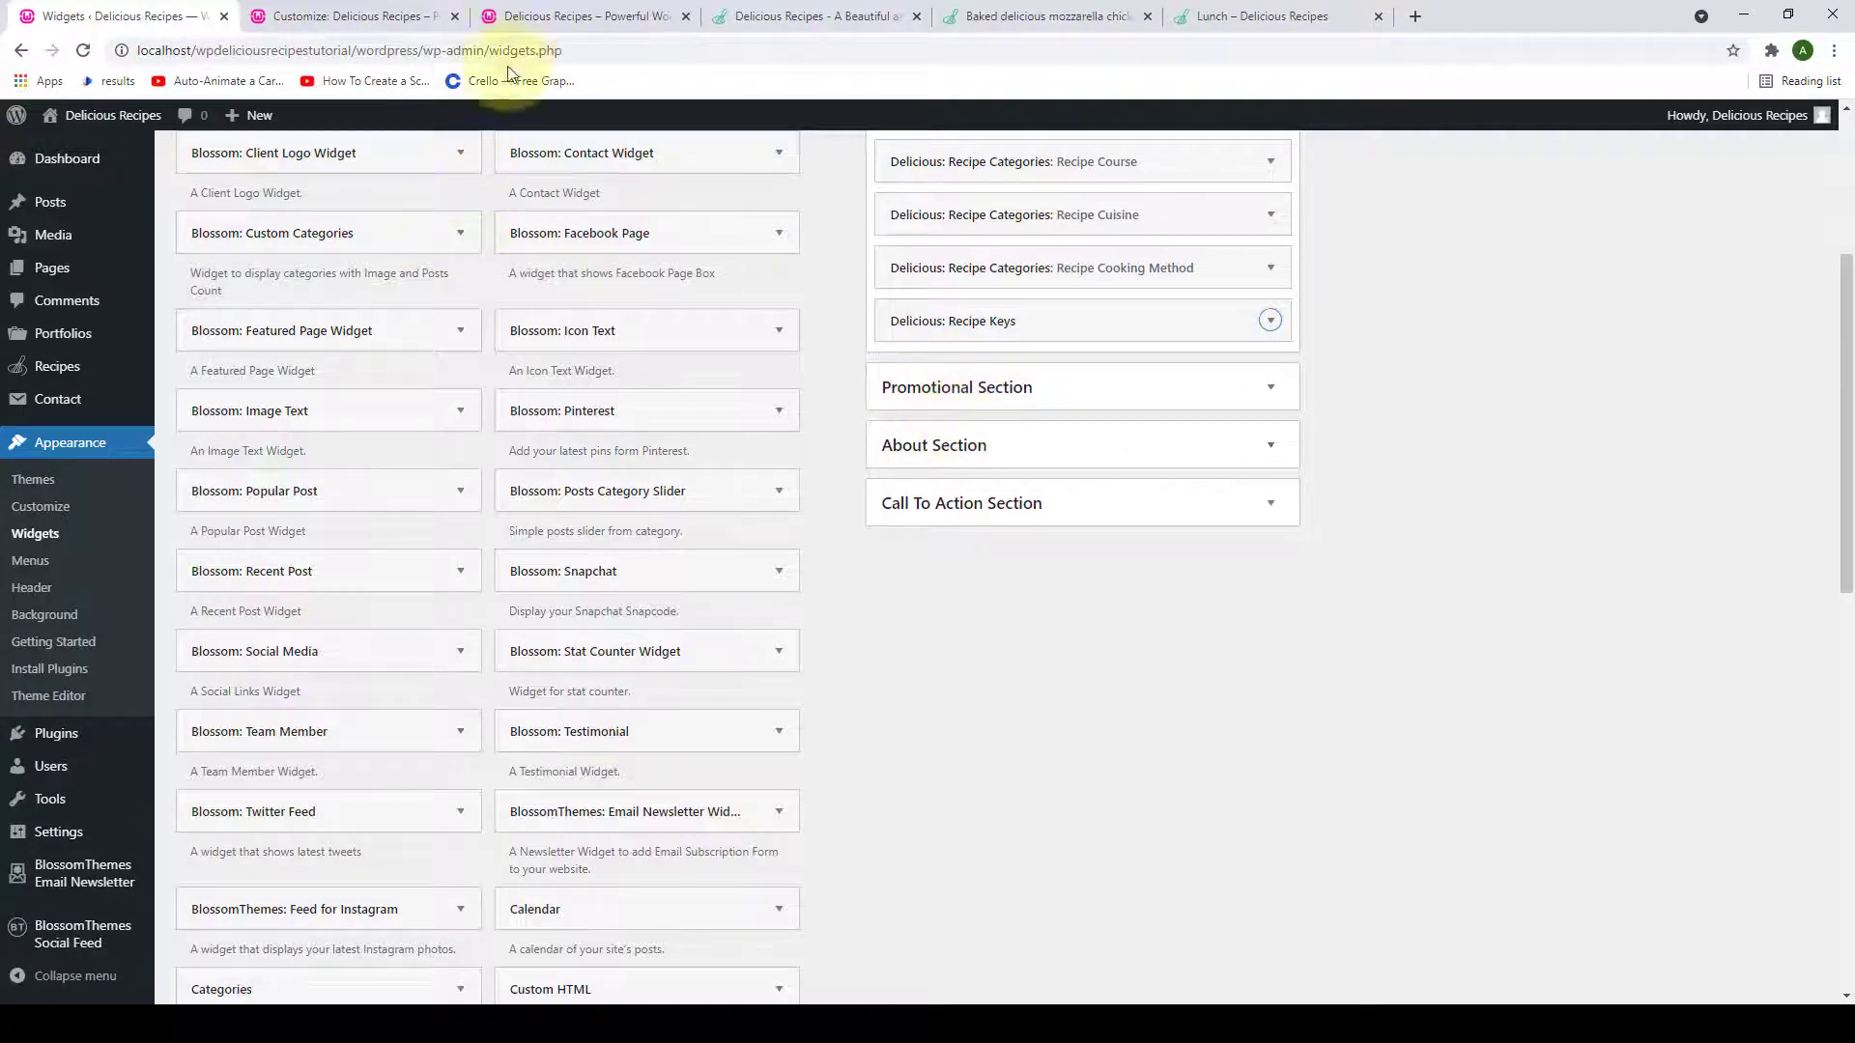
Reload the site's home page and examine the Recipe Keys widget below the other sidebar widgets.
left_click(589, 17)
scroll(1343, 483, "down", 7)
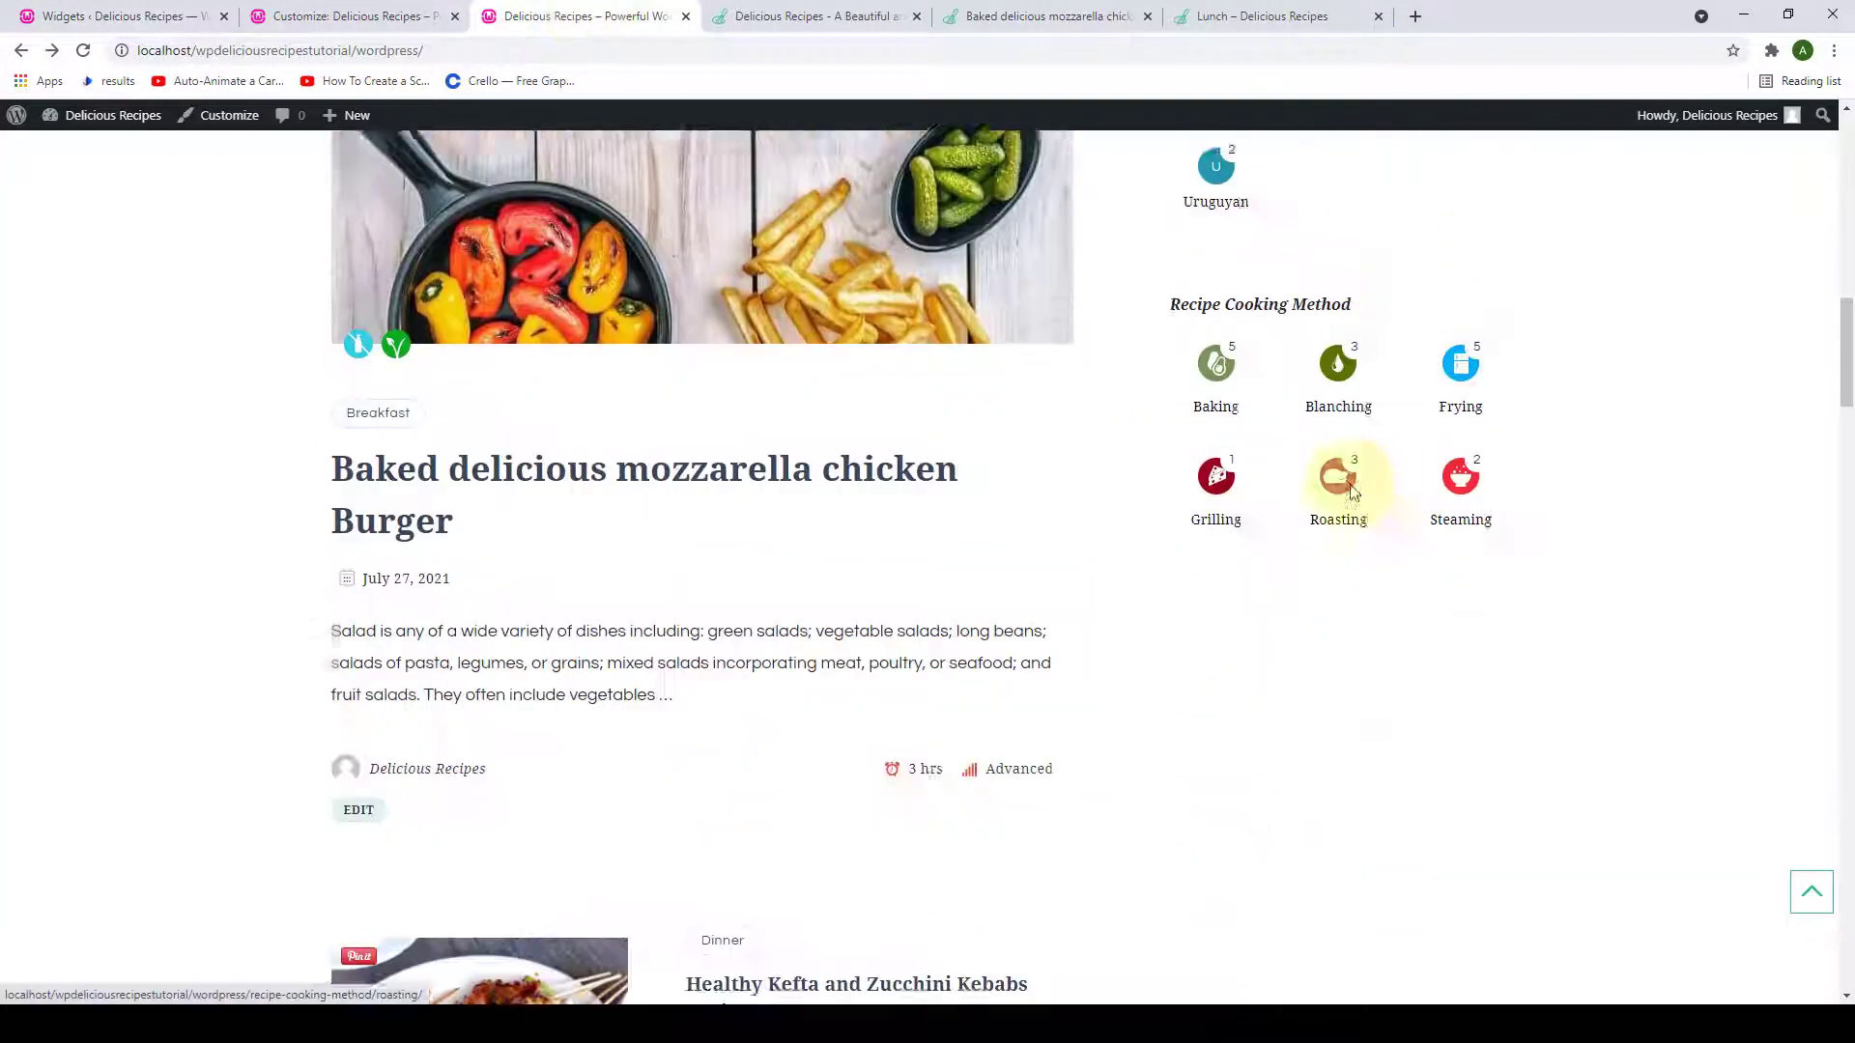
left_click(83, 54)
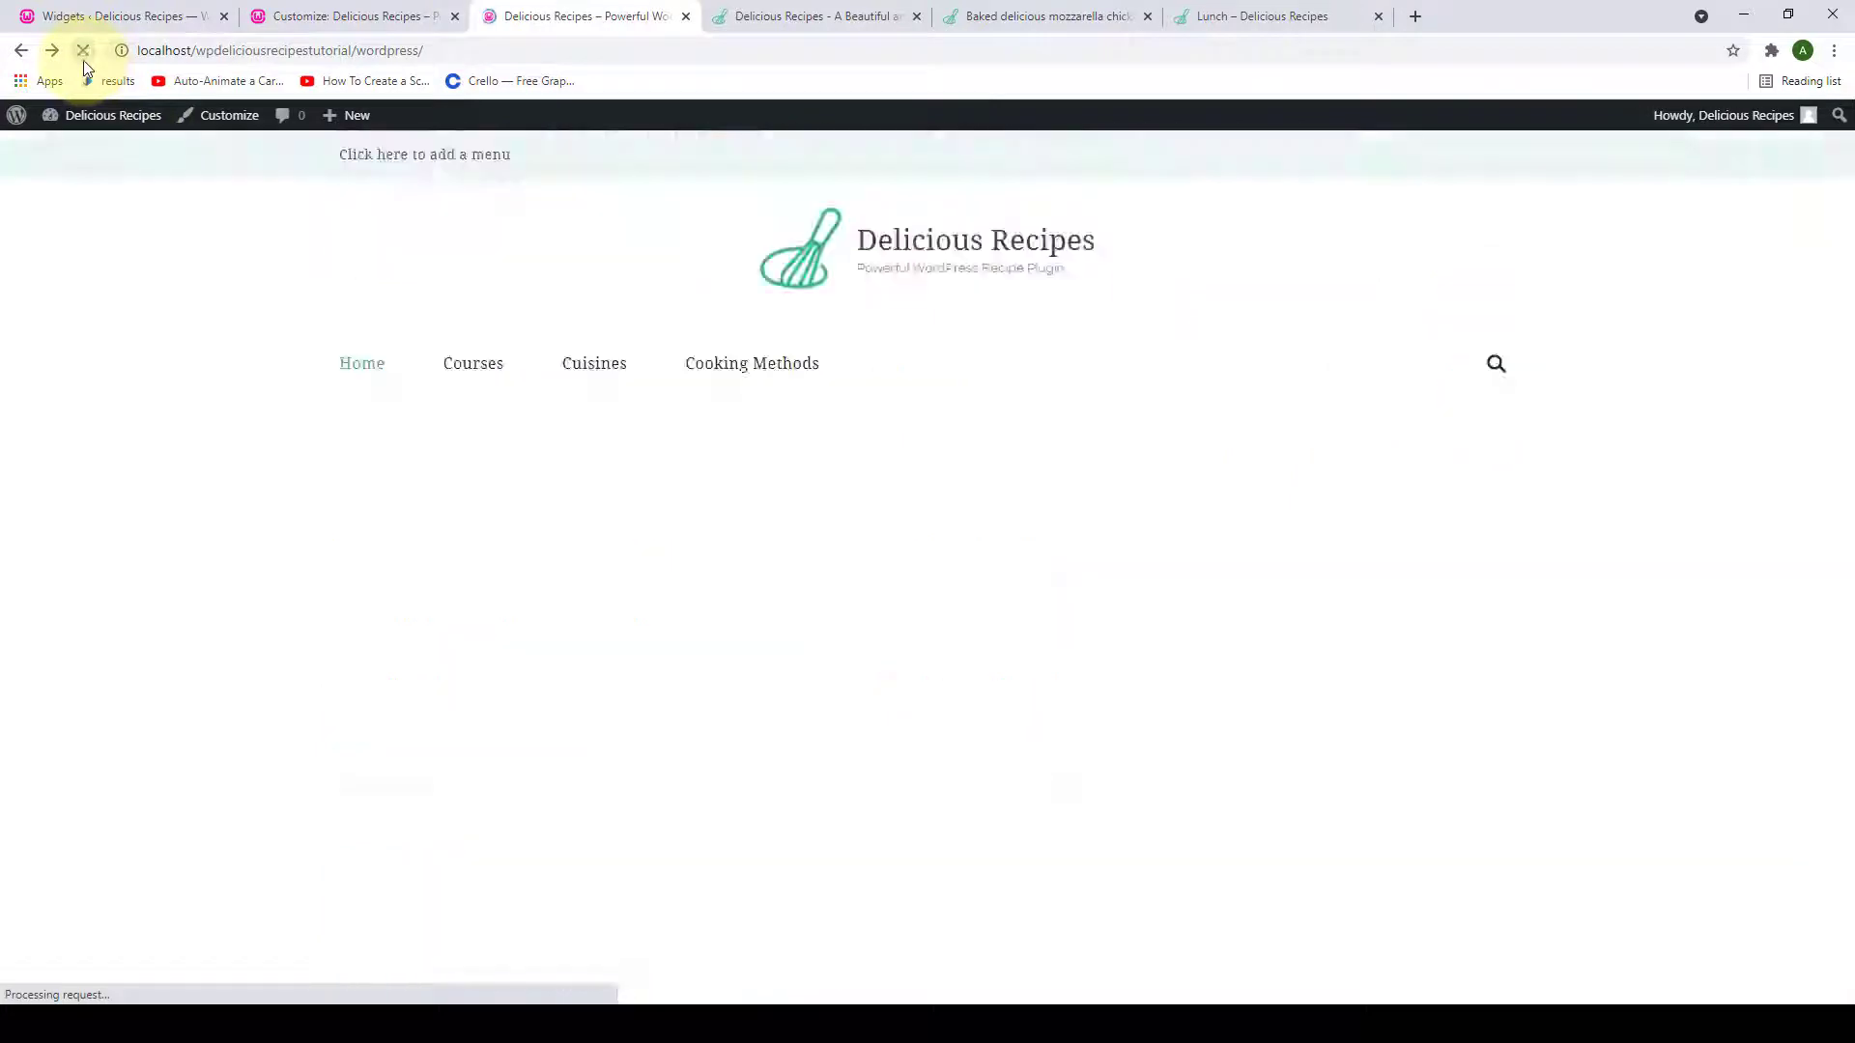
scroll(1488, 452, "down", 2)
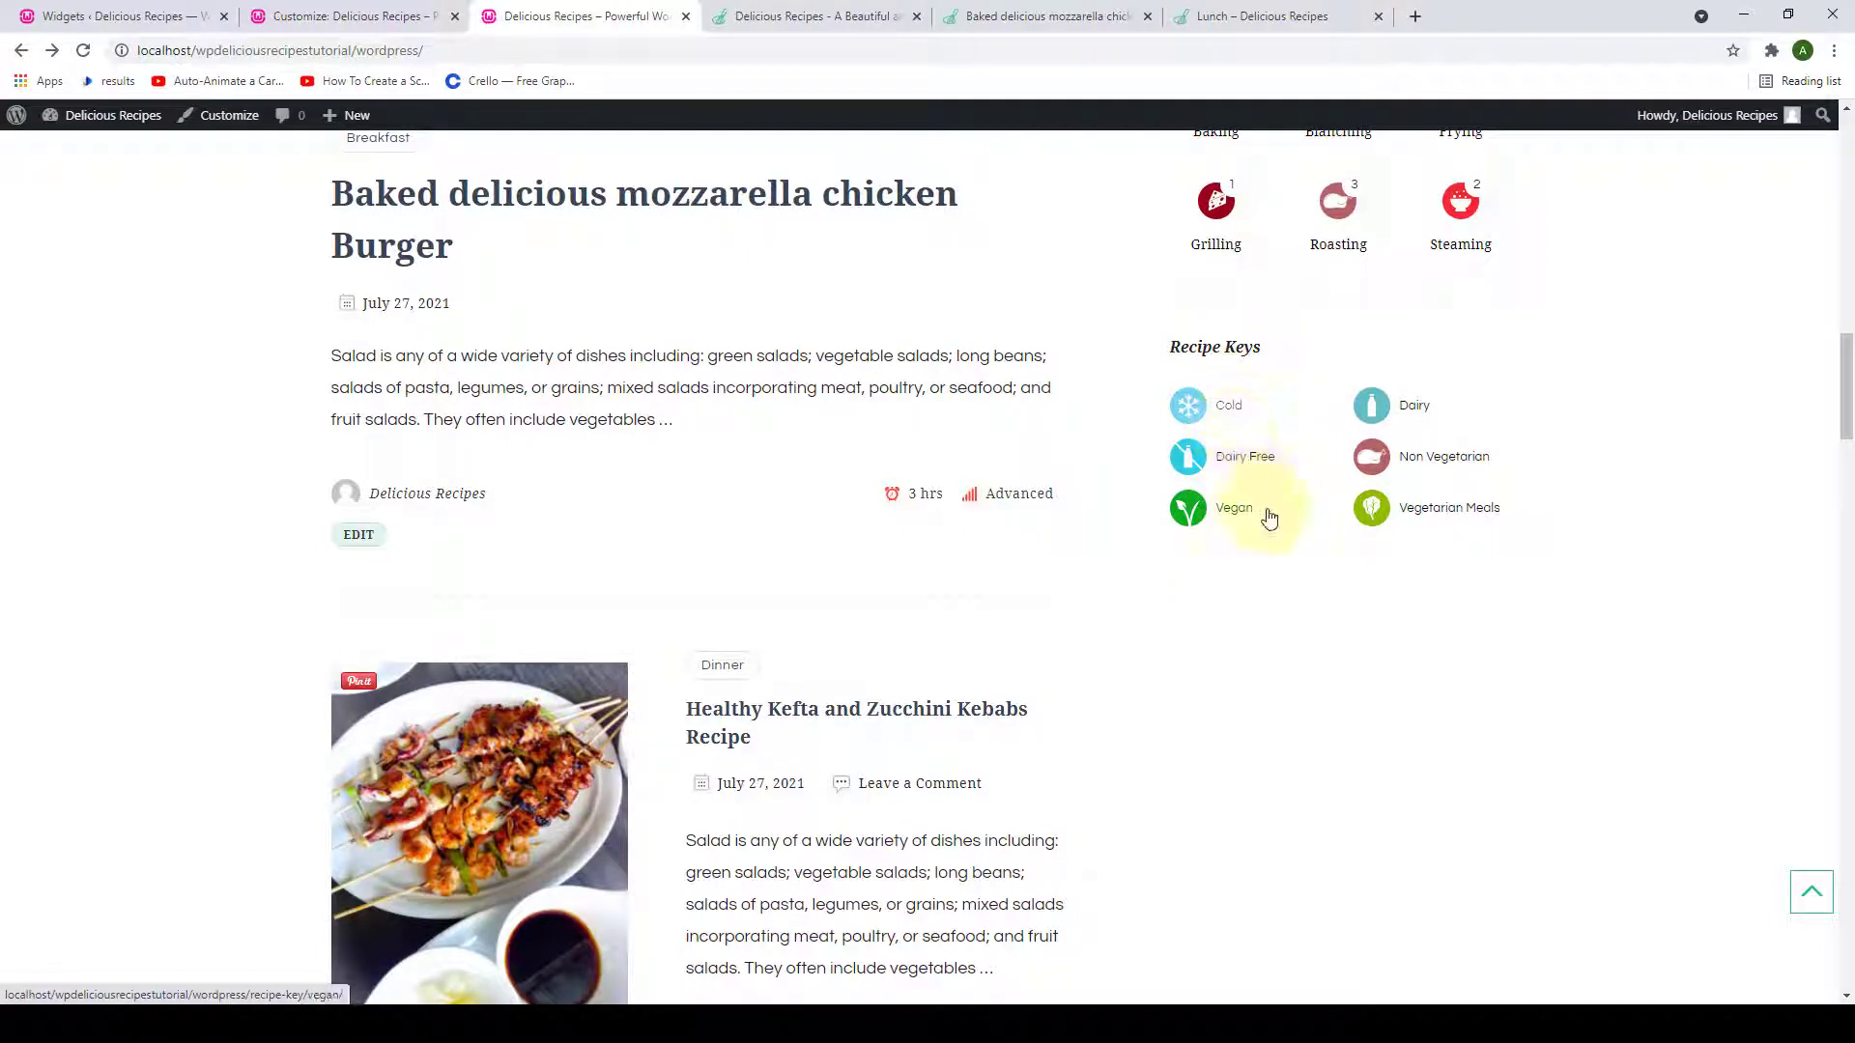
scroll(1515, 483, "up", 9)
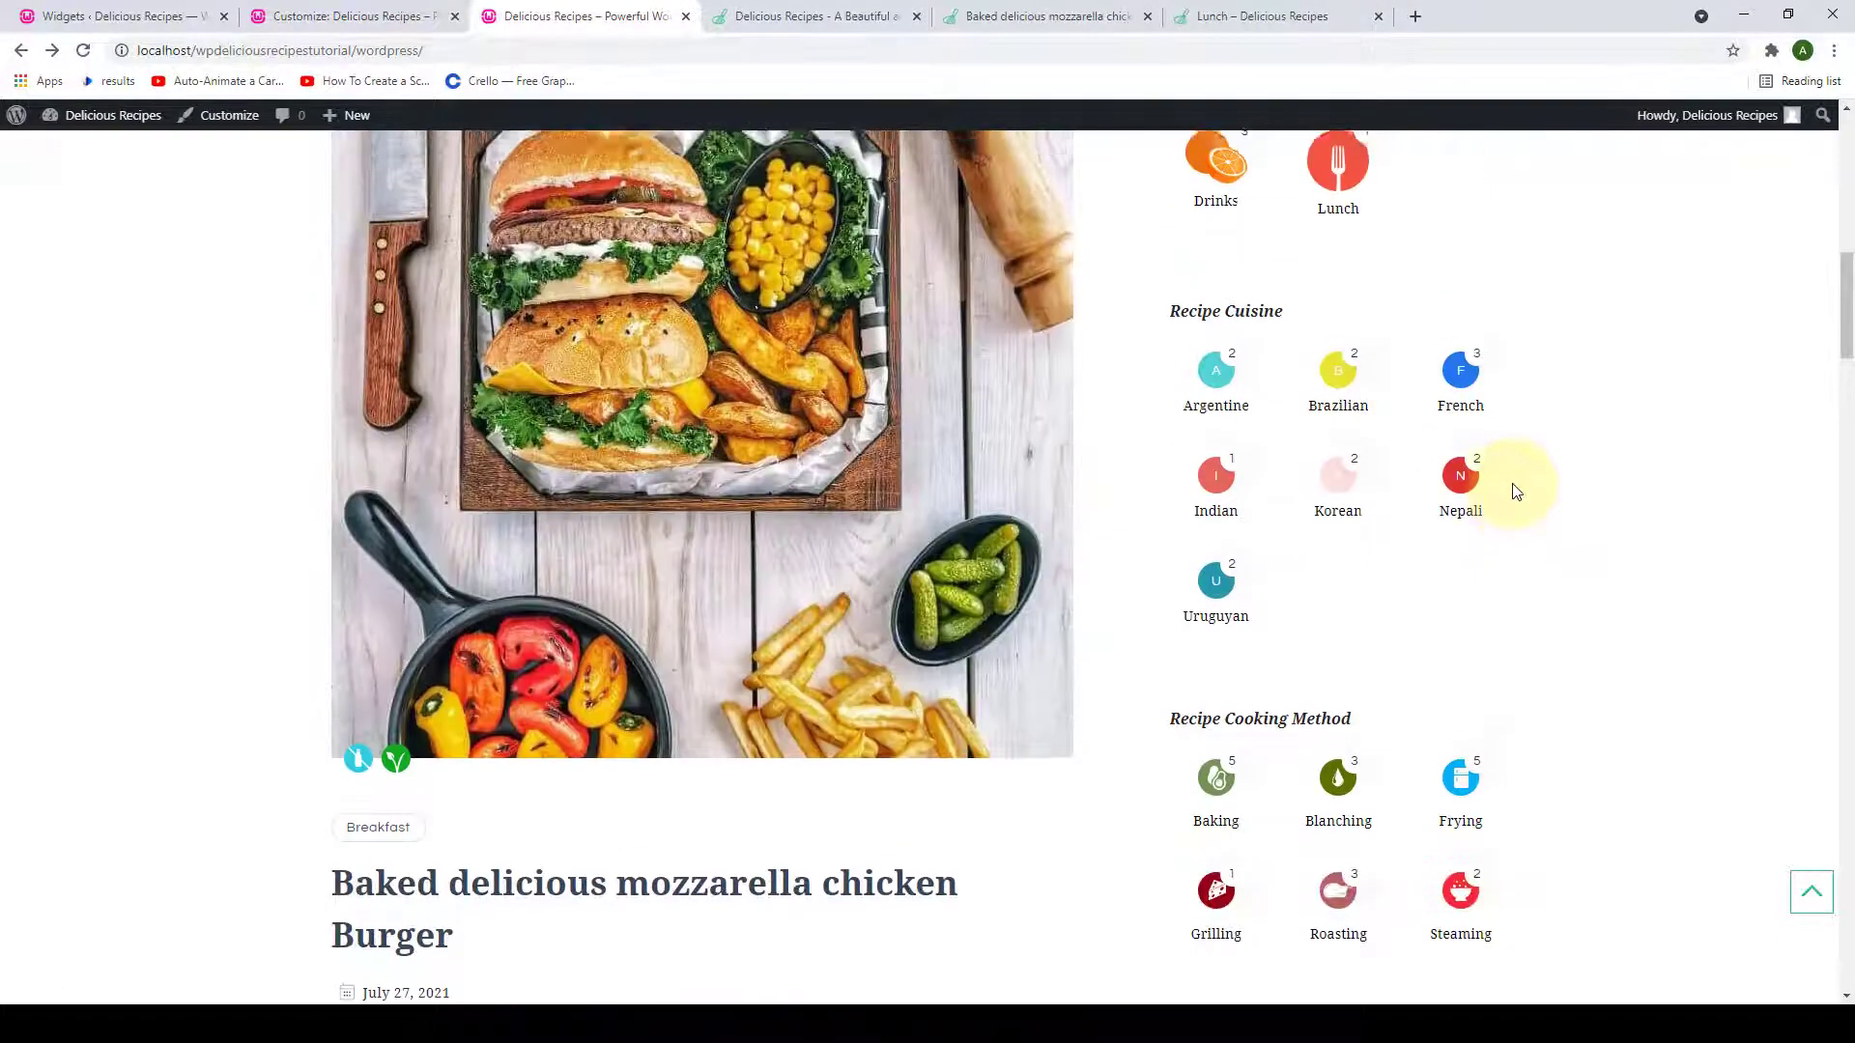
scroll(1514, 488, "down", 4)
scroll(1515, 506, "down", 5)
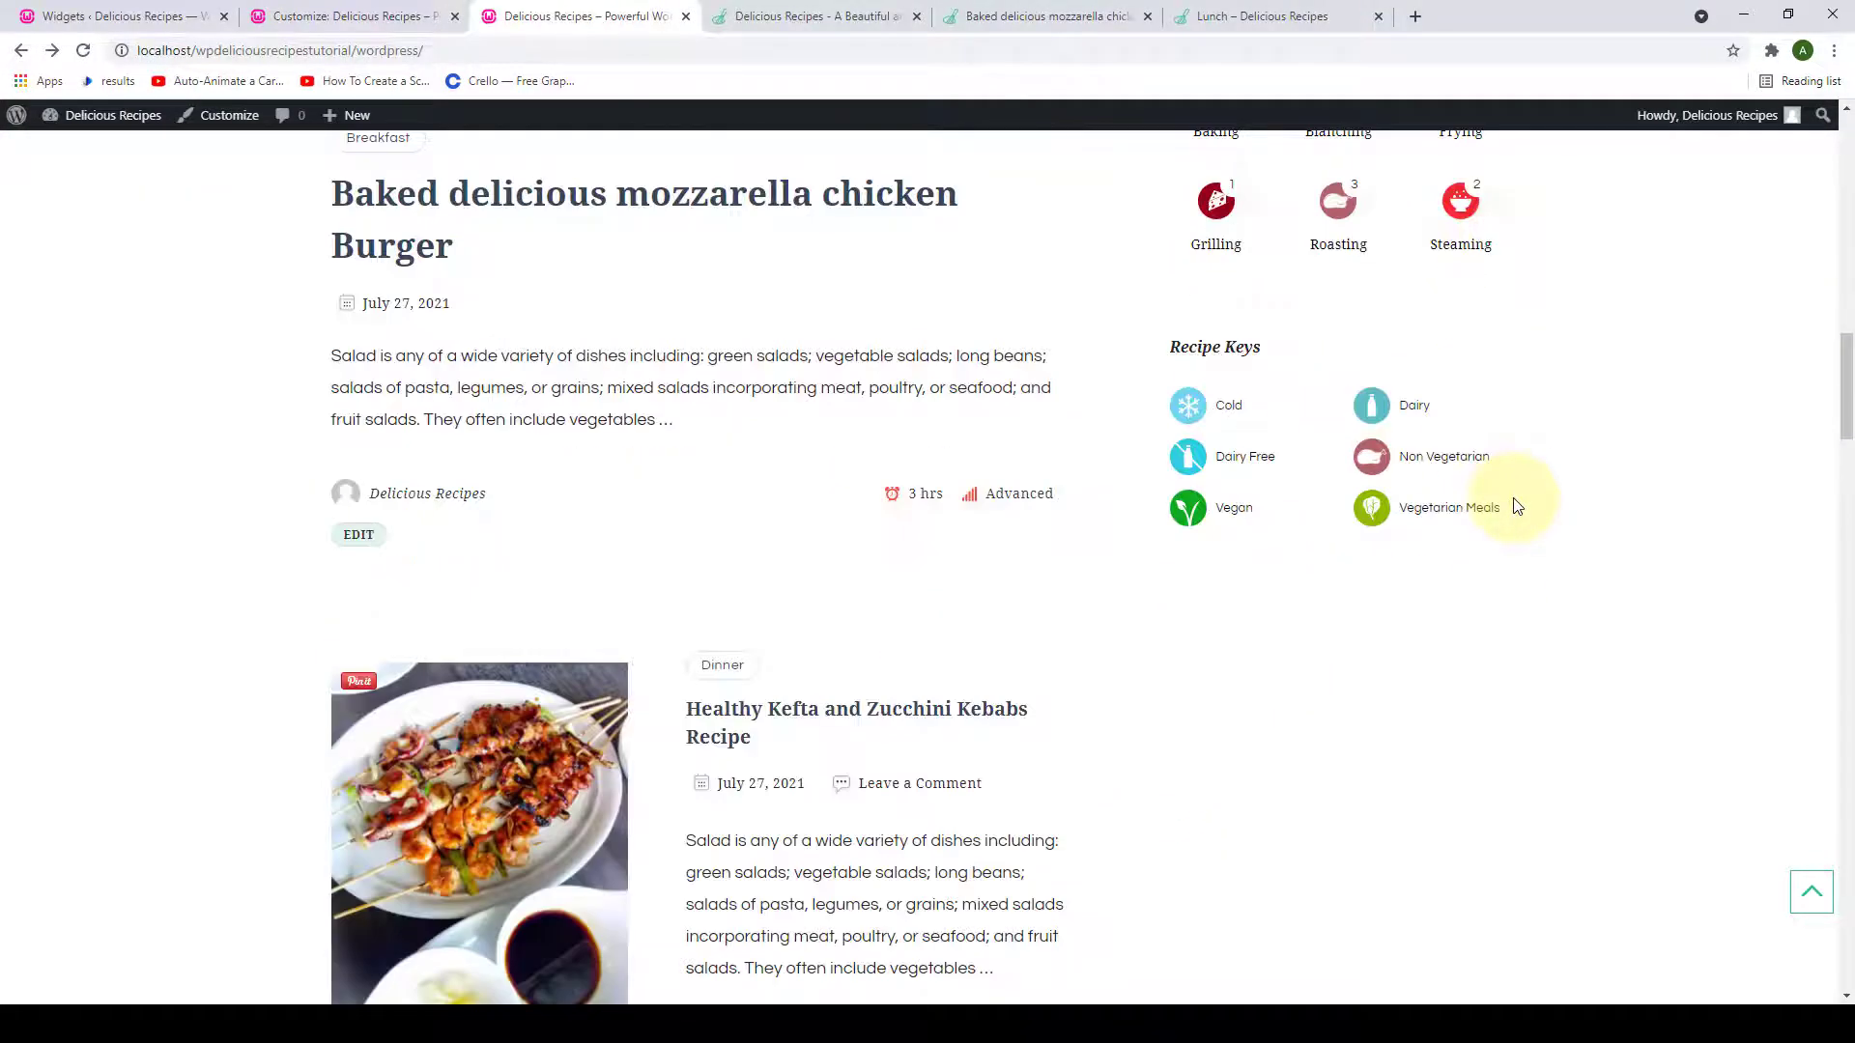
Return to the widgets page and add a Delicious: Recent Recipes widget to the Sidebar area.
left_click(179, 17)
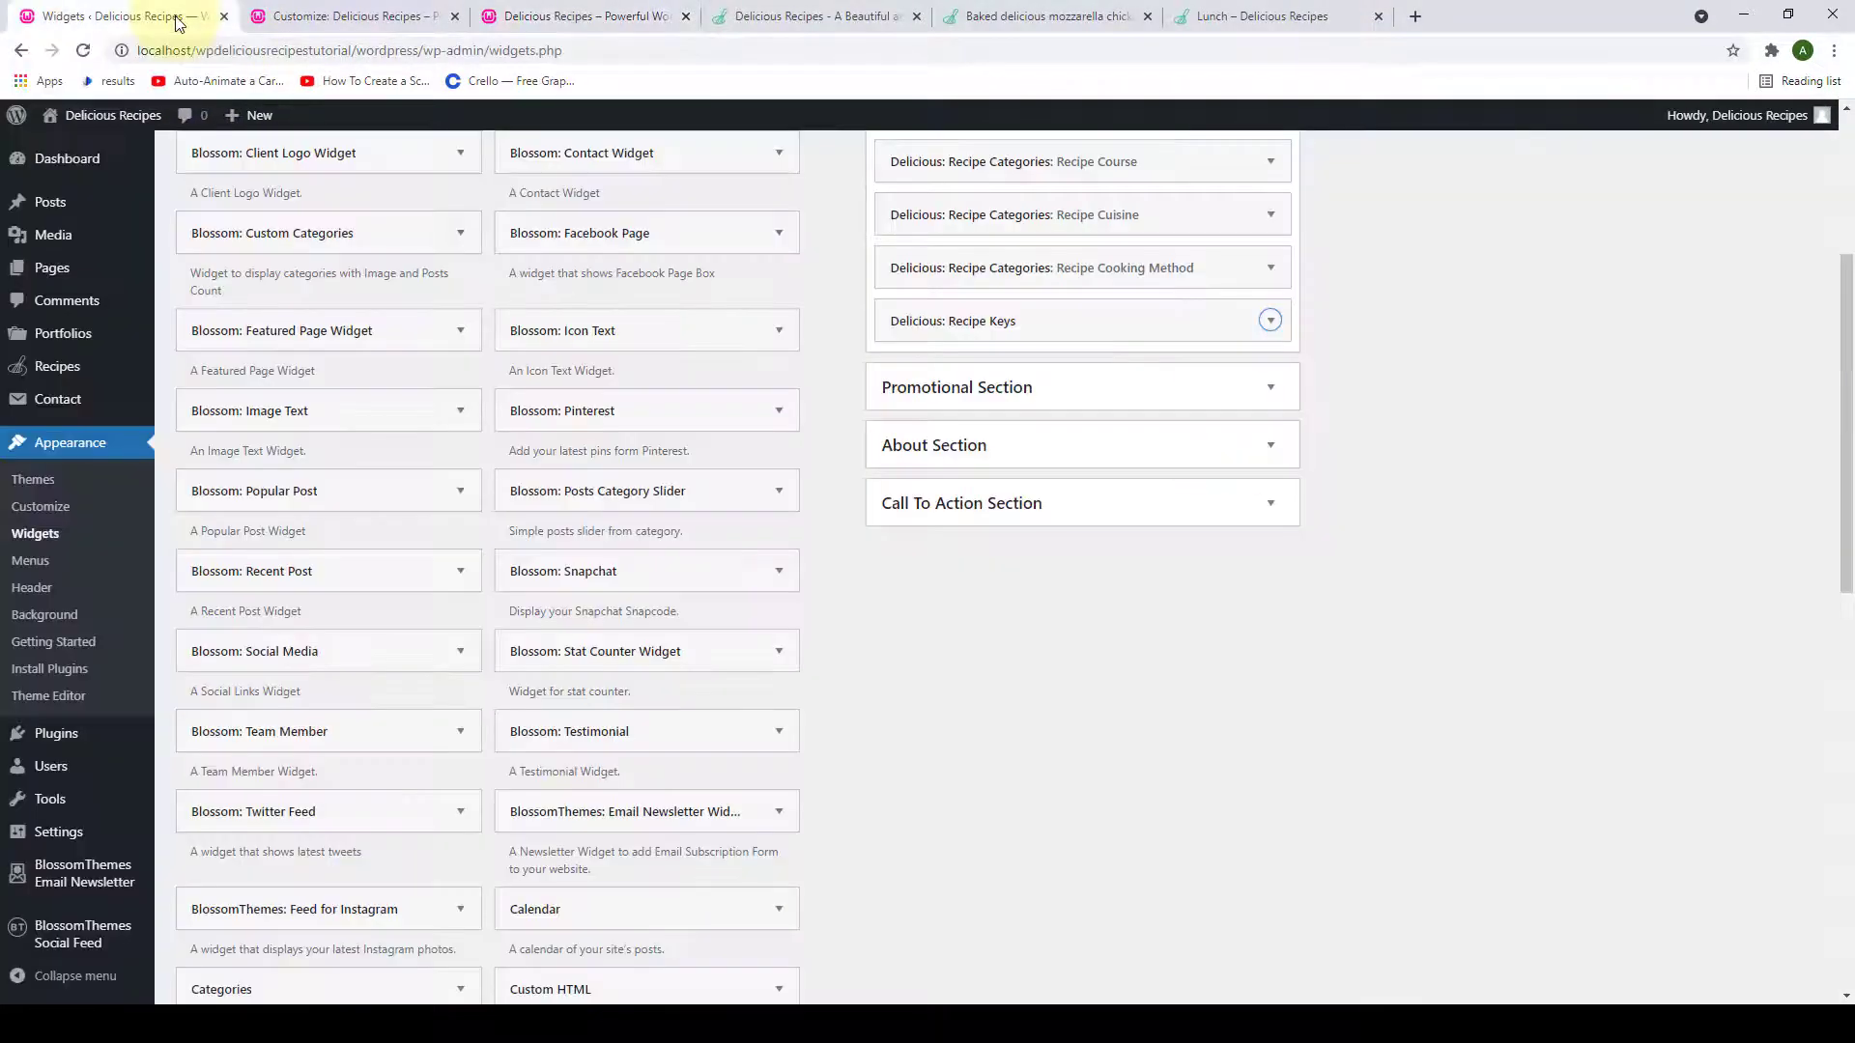
scroll(736, 384, "down", 8)
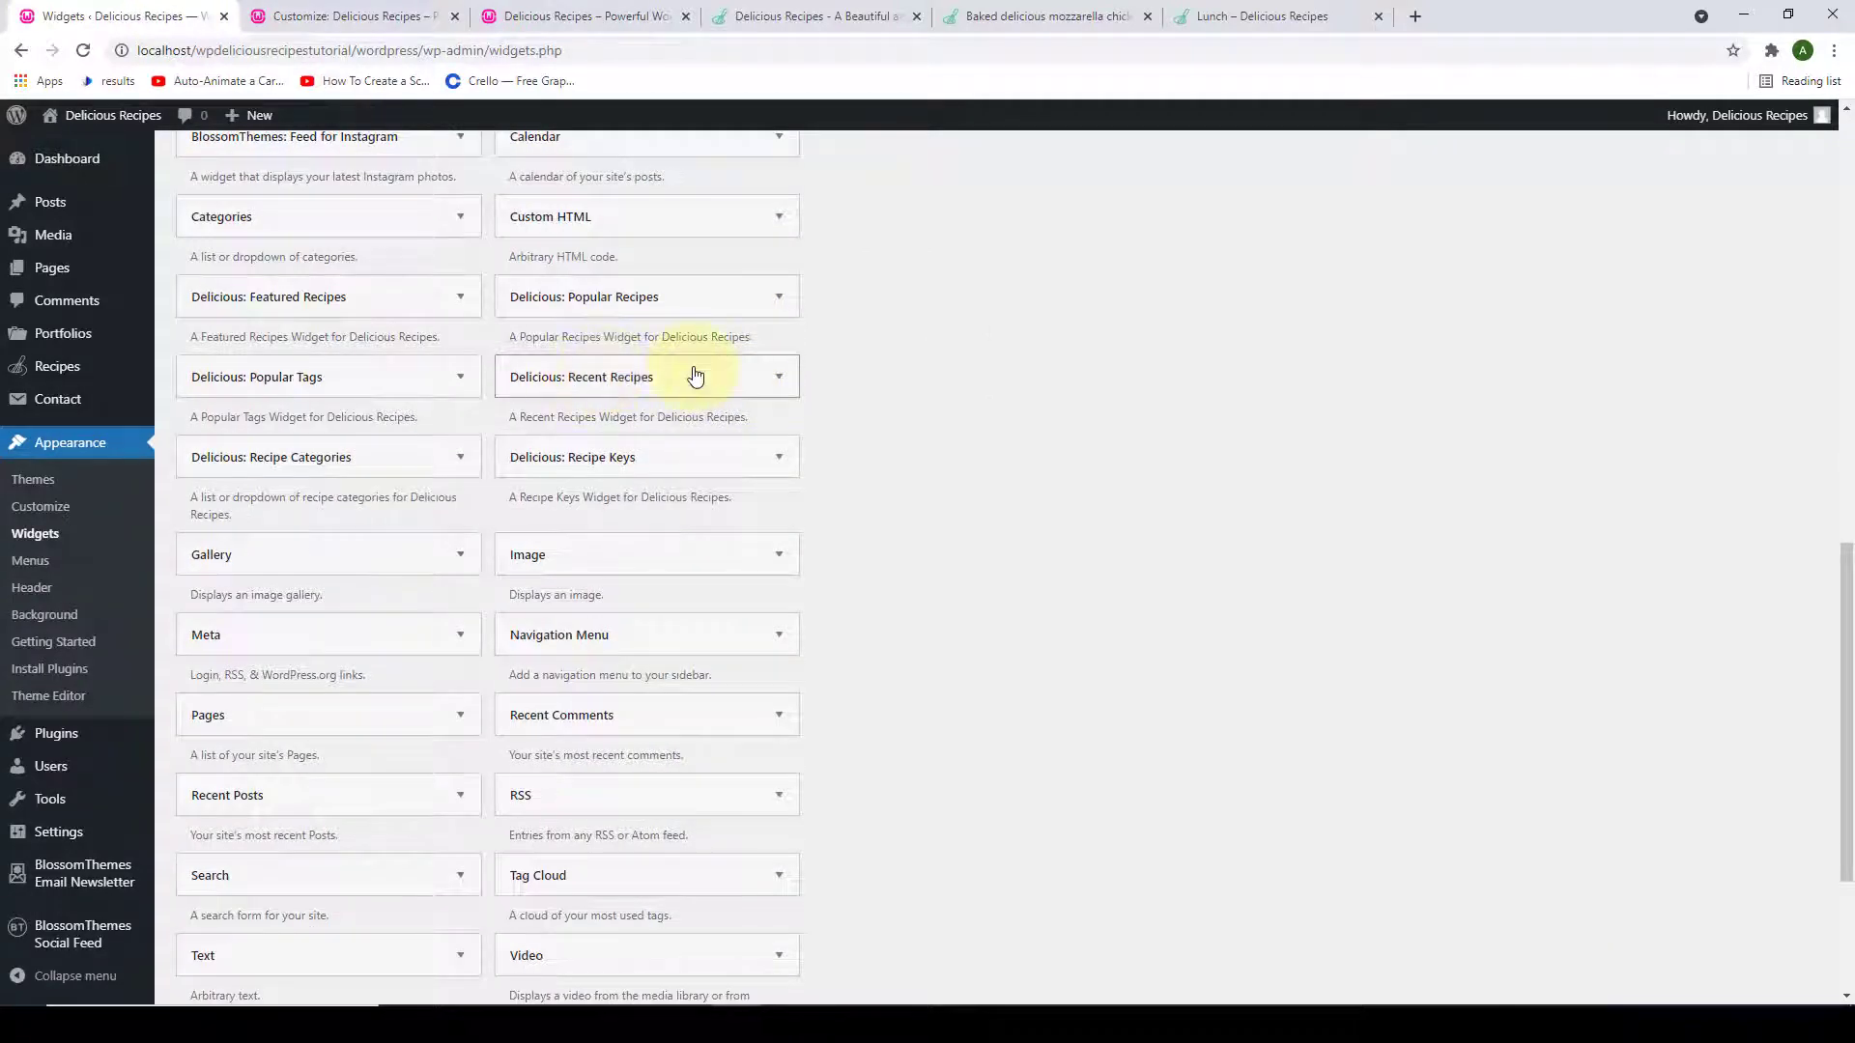
left_click(778, 383)
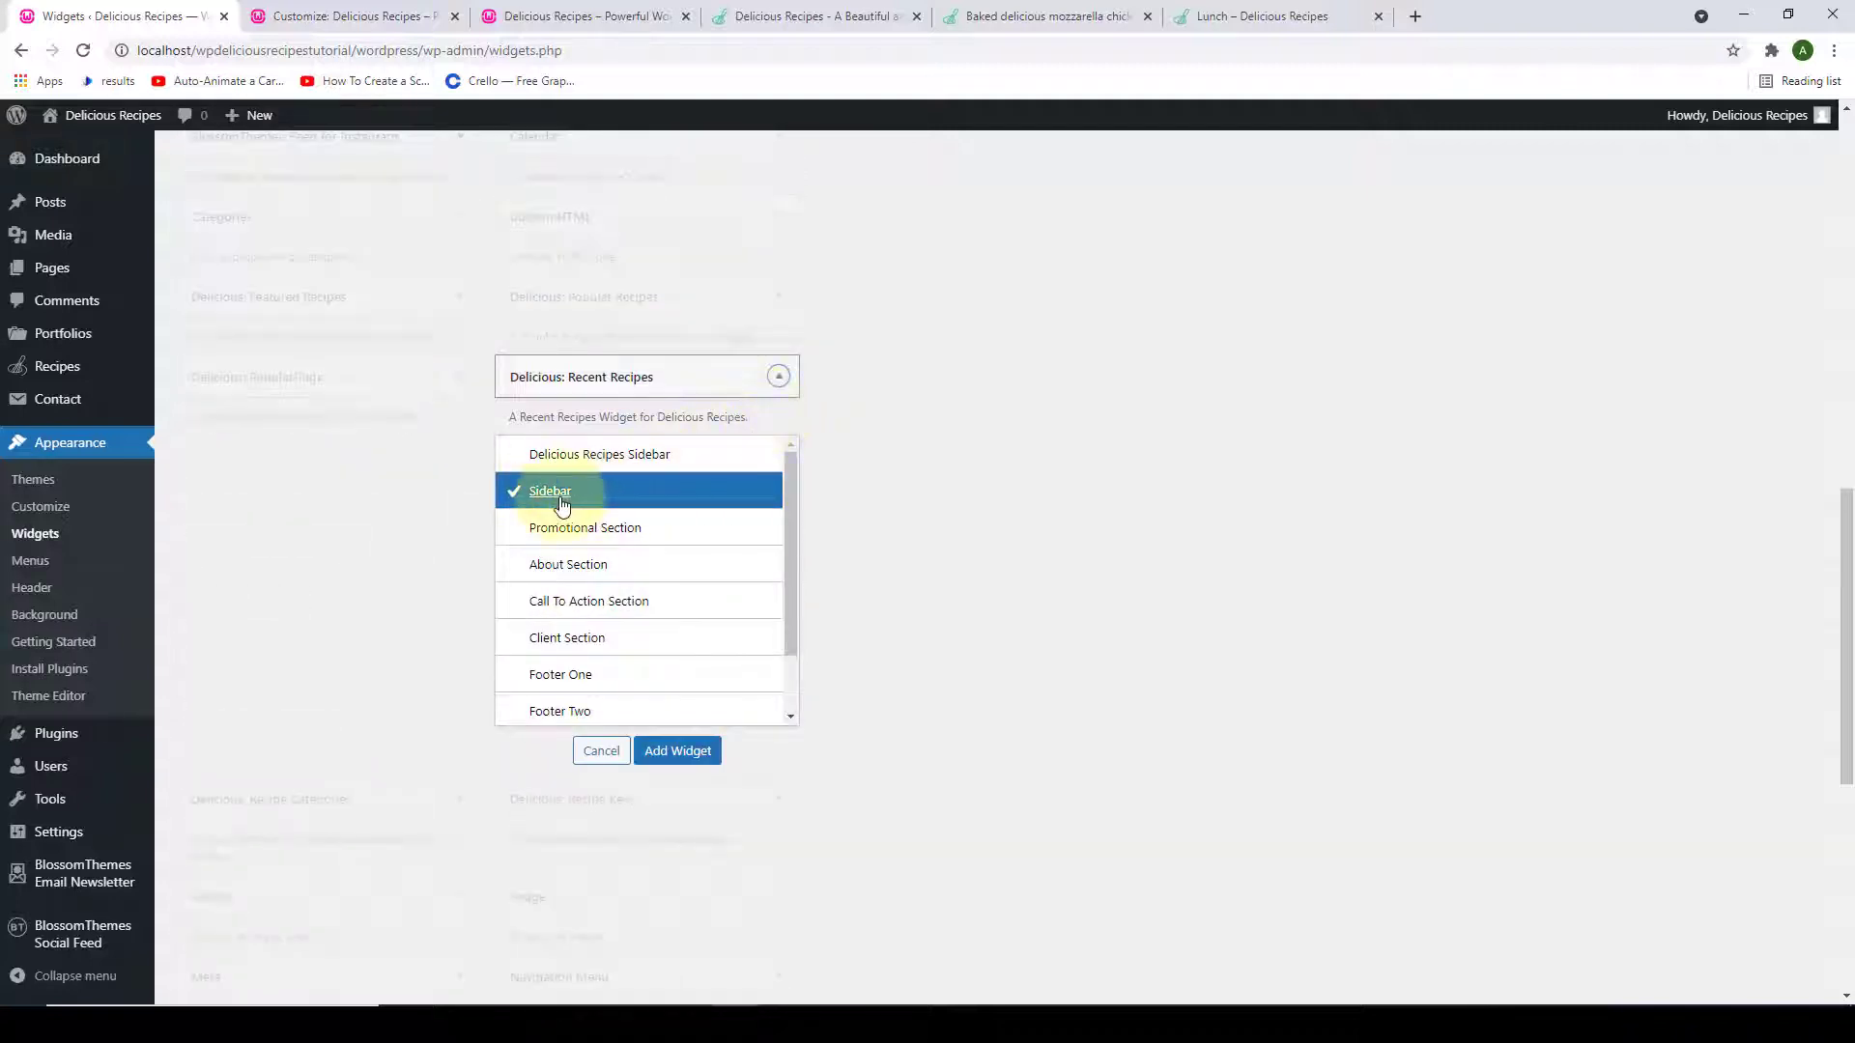
scroll(642, 600, "down", 1)
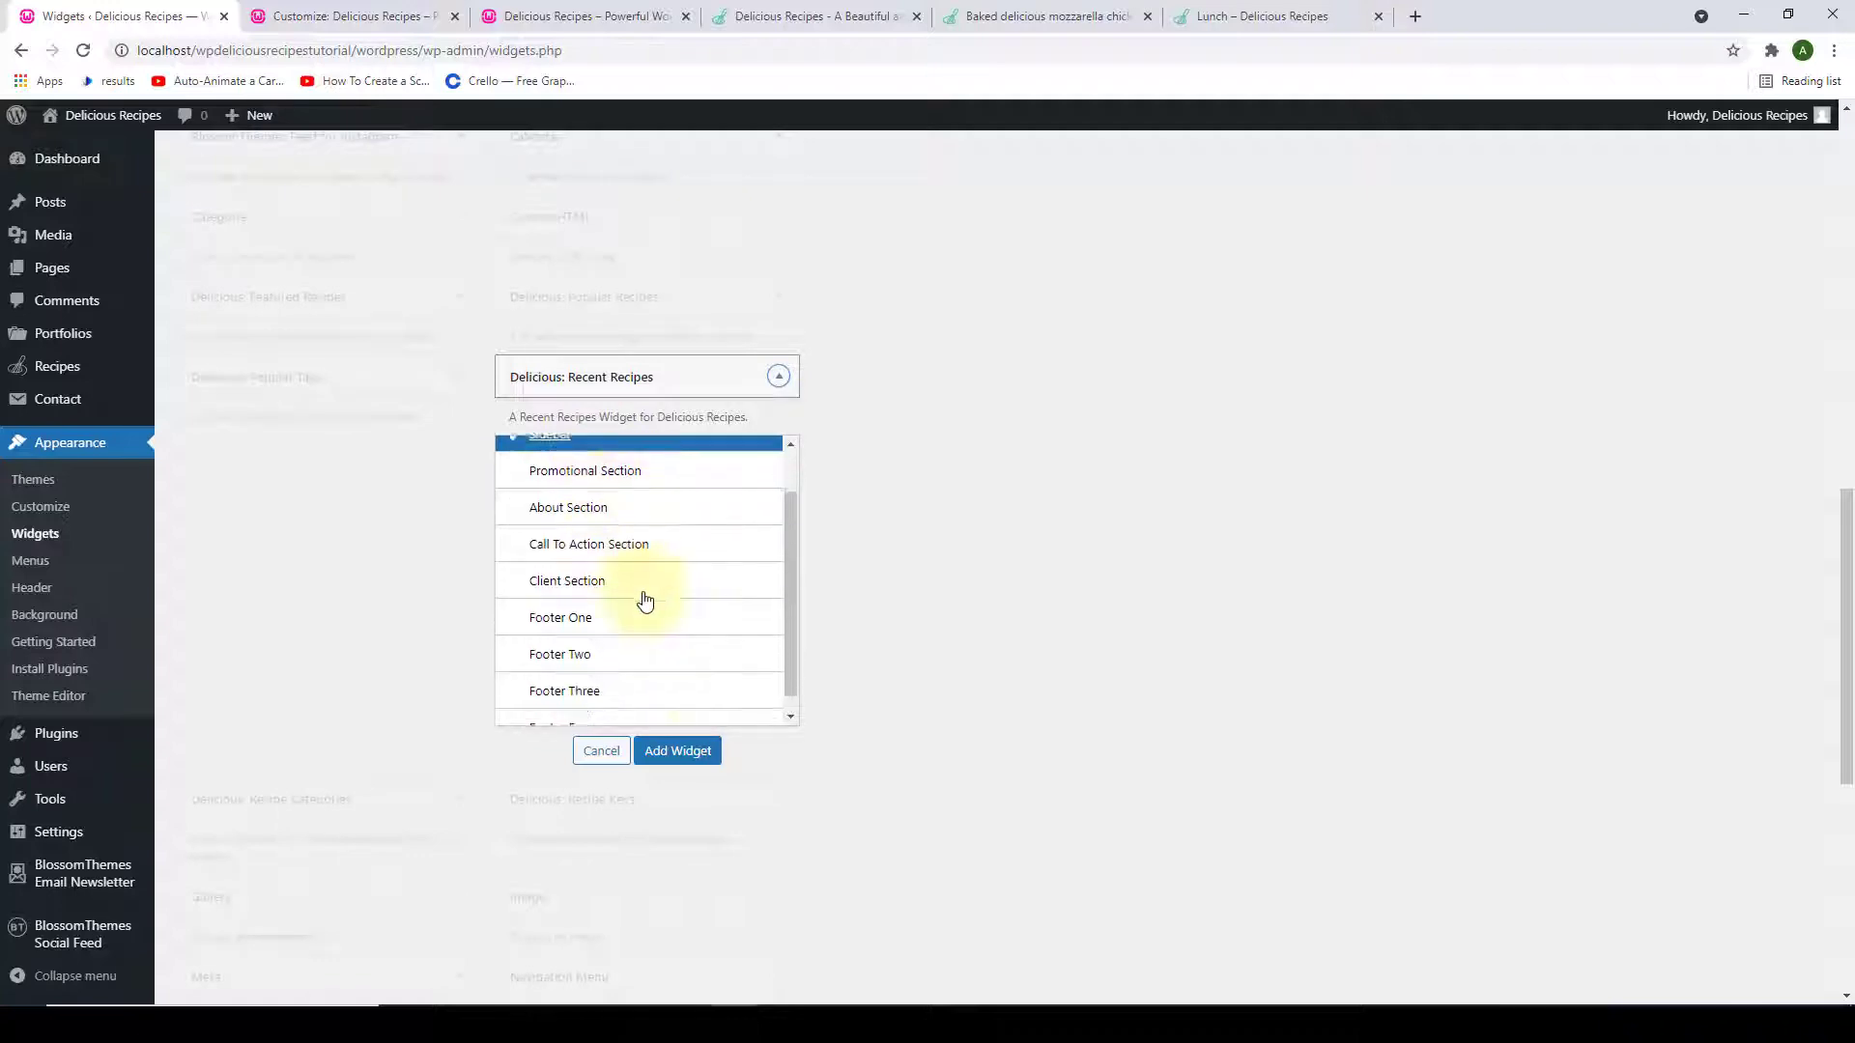
left_click(693, 759)
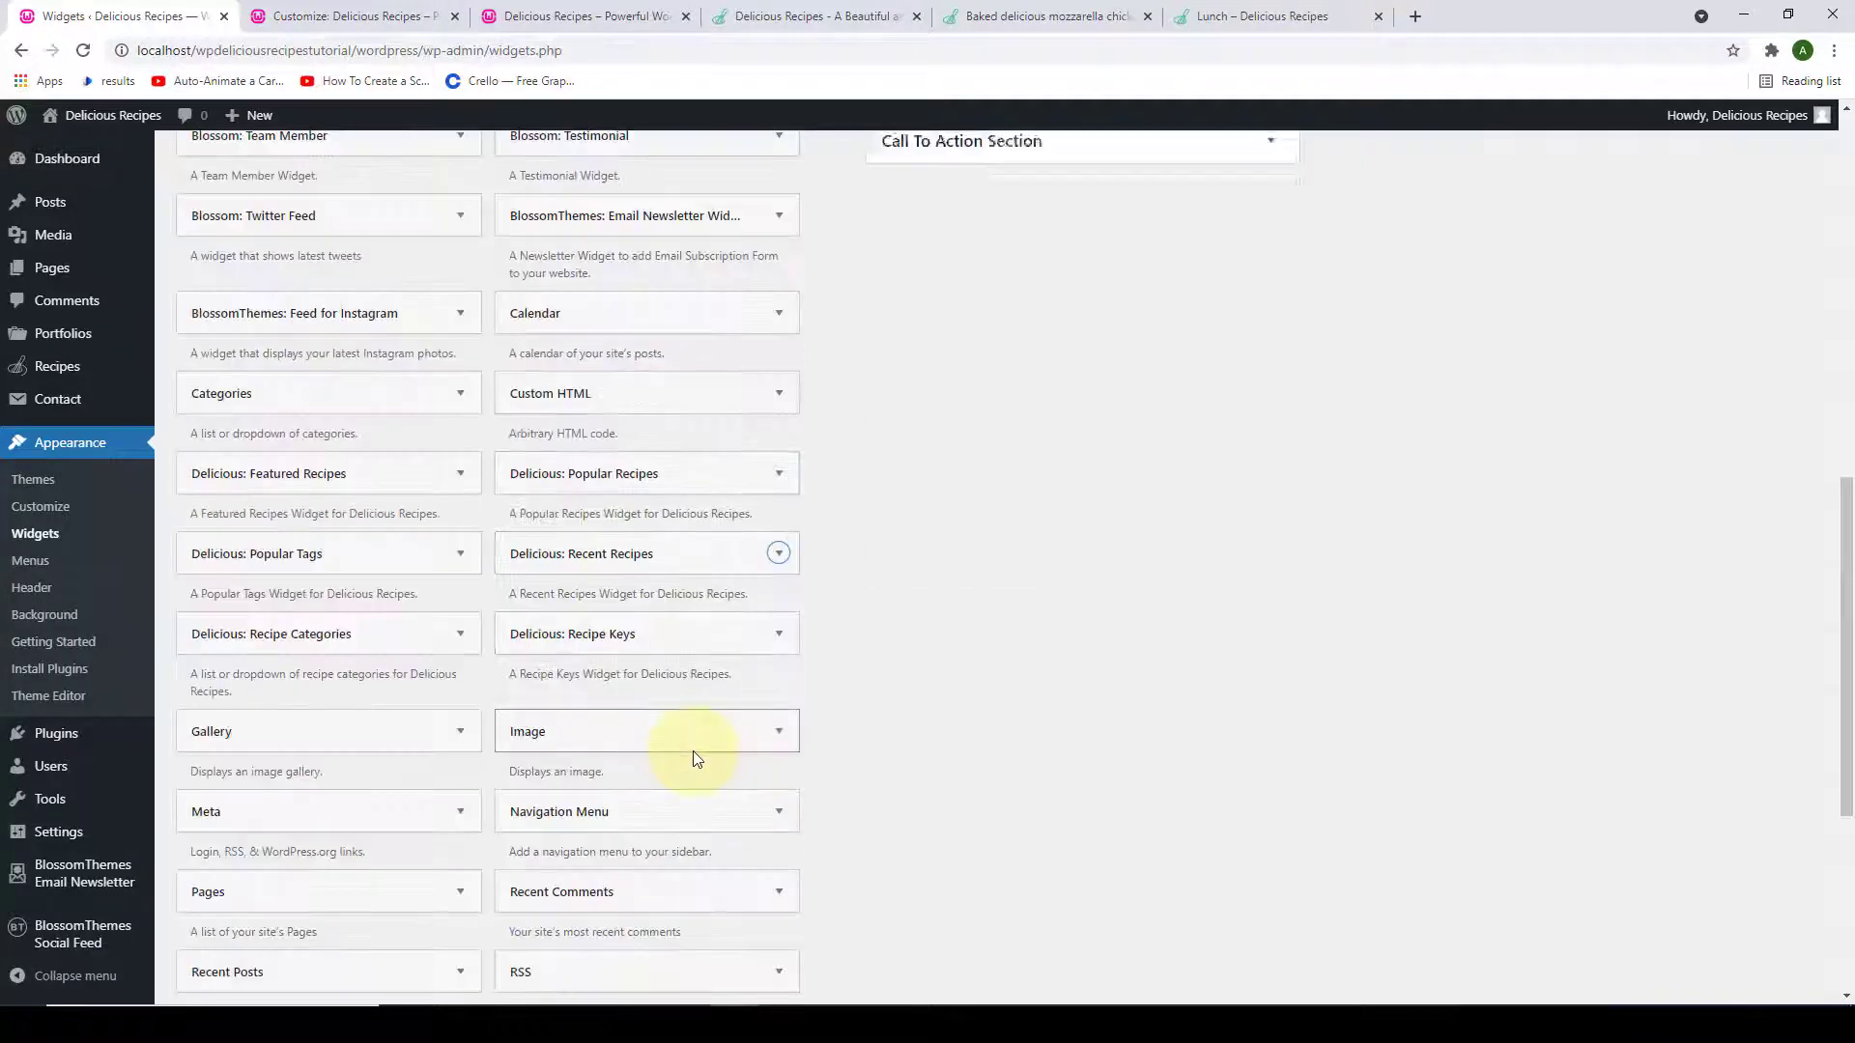
scroll(1116, 543, "down", 3)
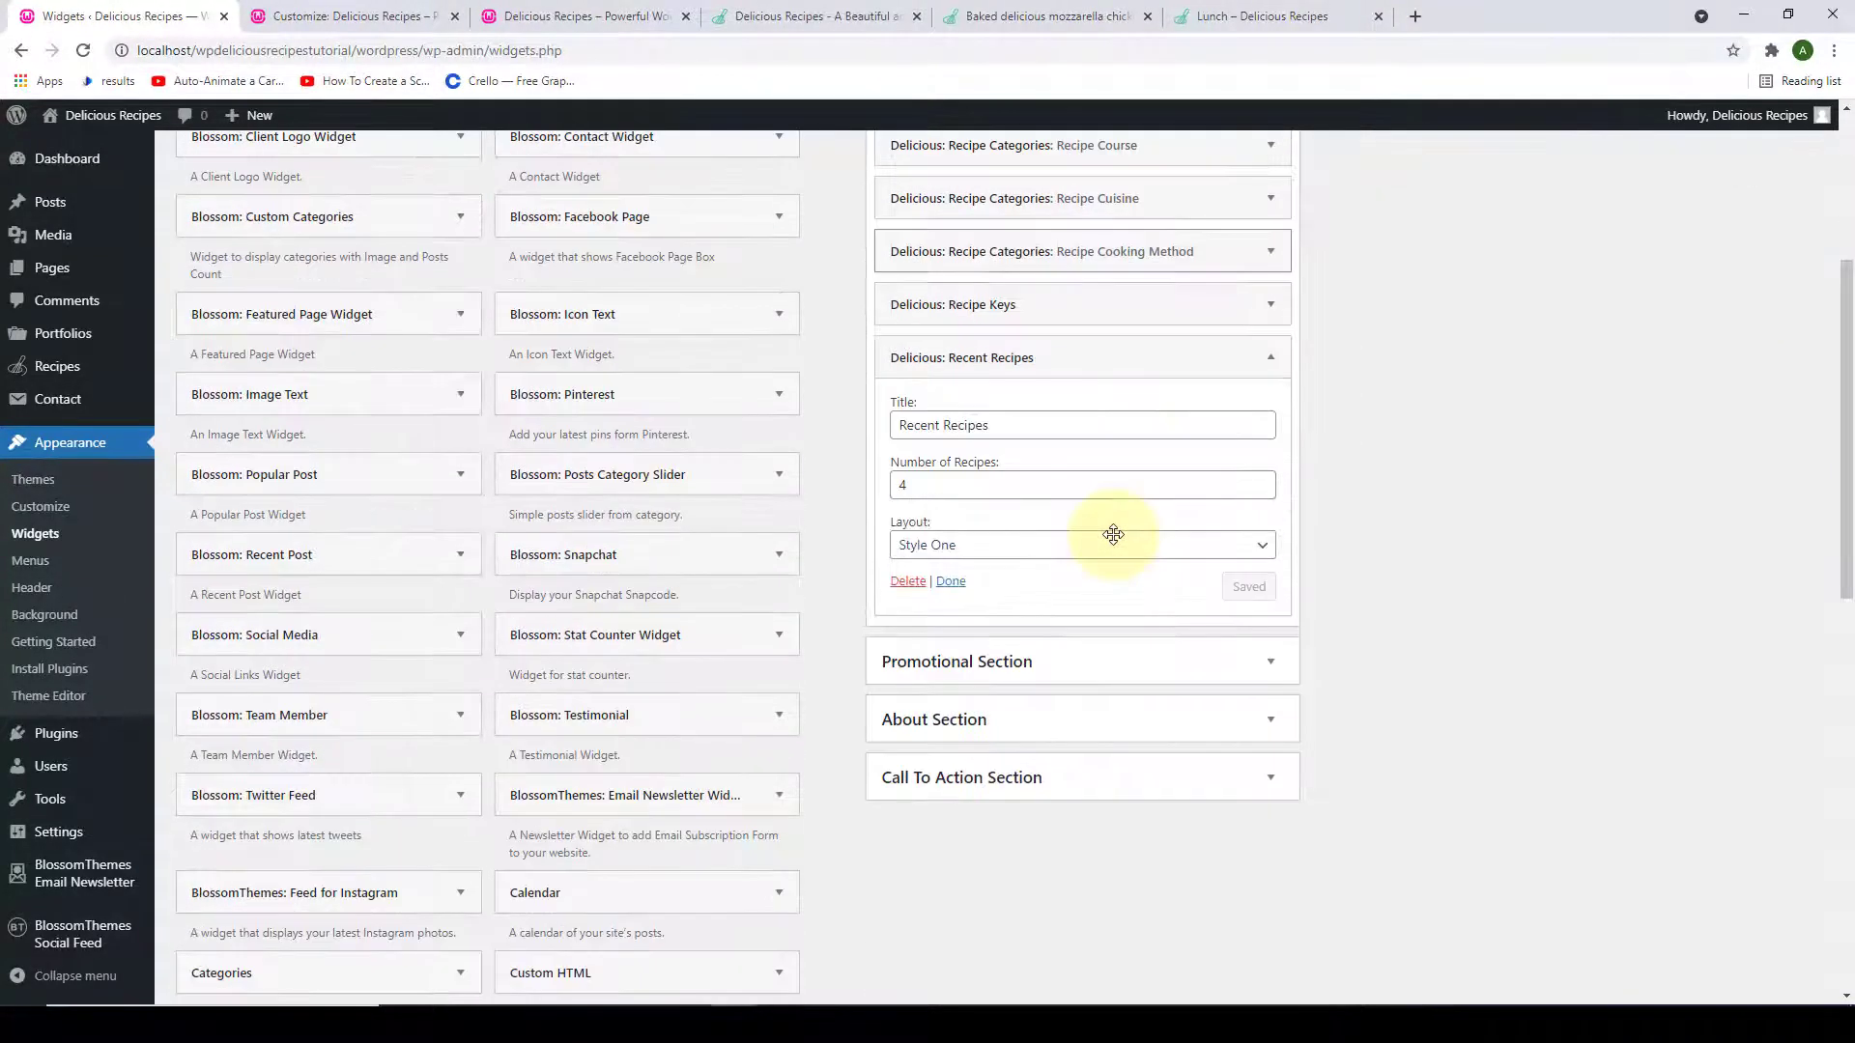
Set the number of recipes in the Recent Recipes widget to 3.
left_click_drag(992, 425, 904, 428)
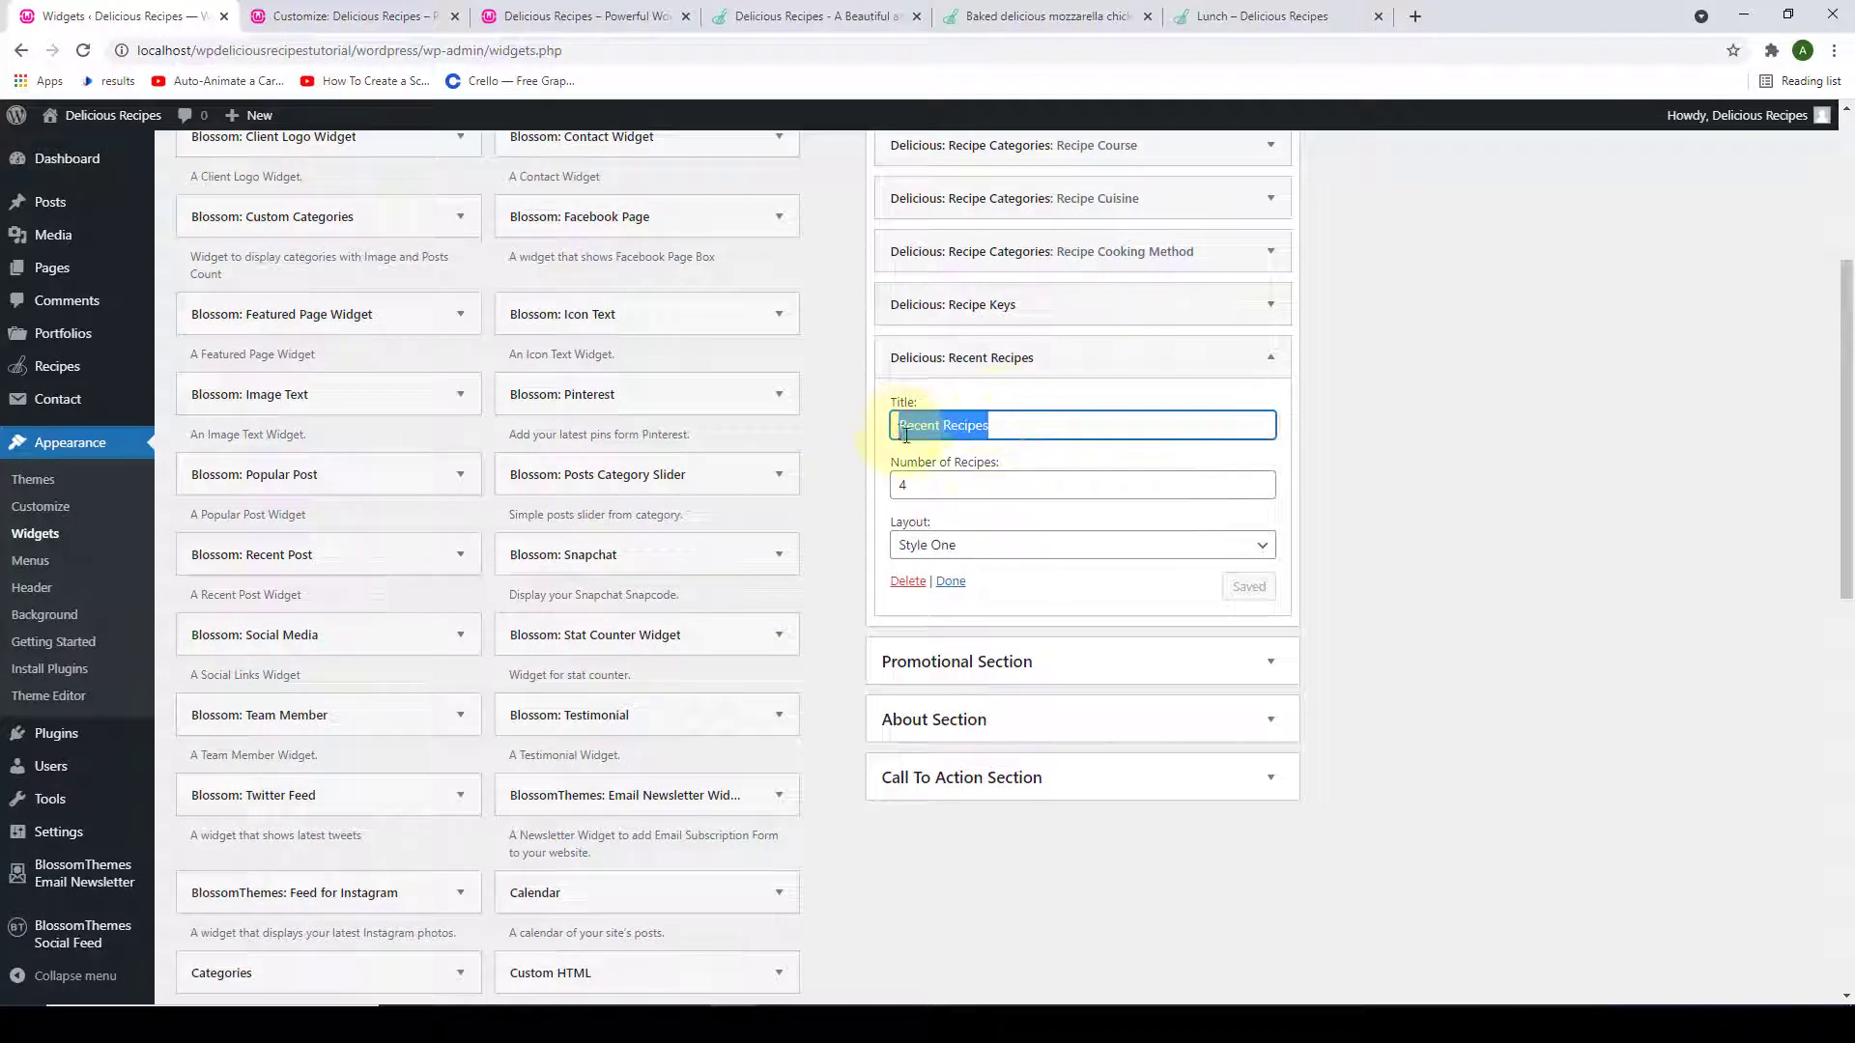
scroll(908, 435, "down", 1)
left_click(911, 388)
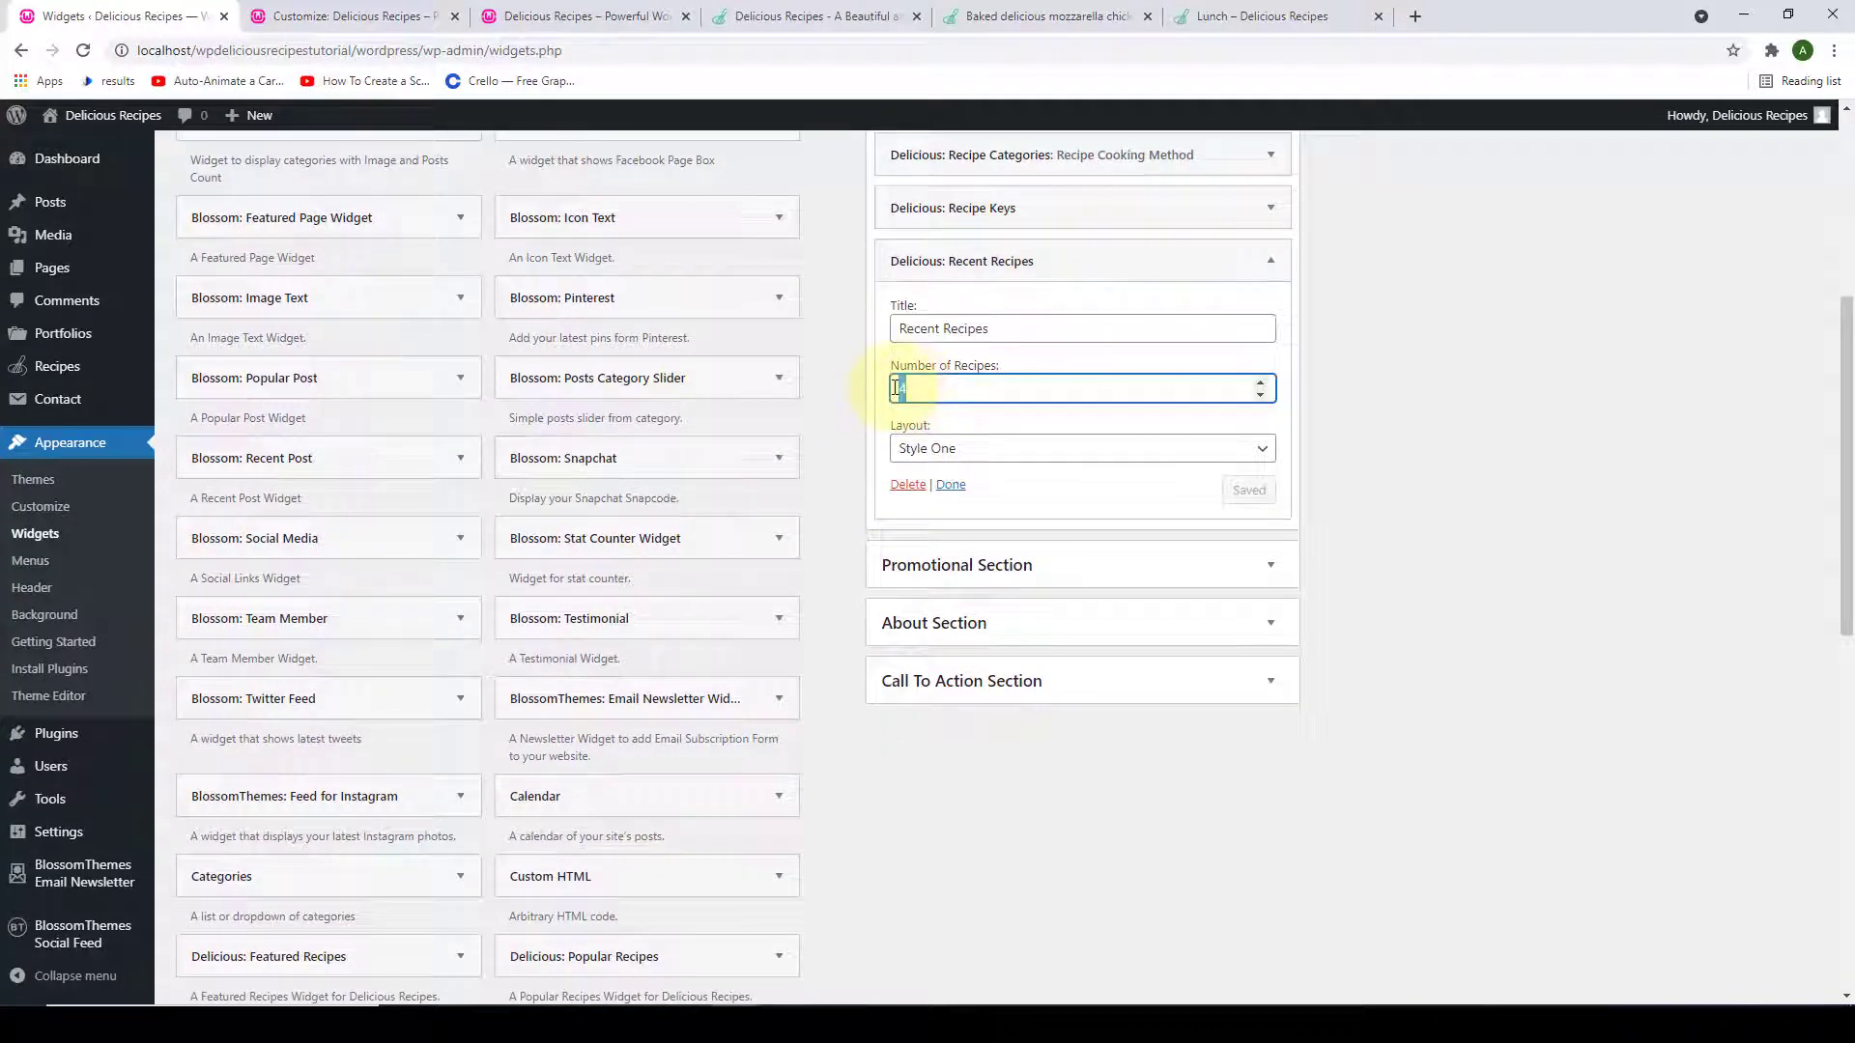
left_click(1259, 384)
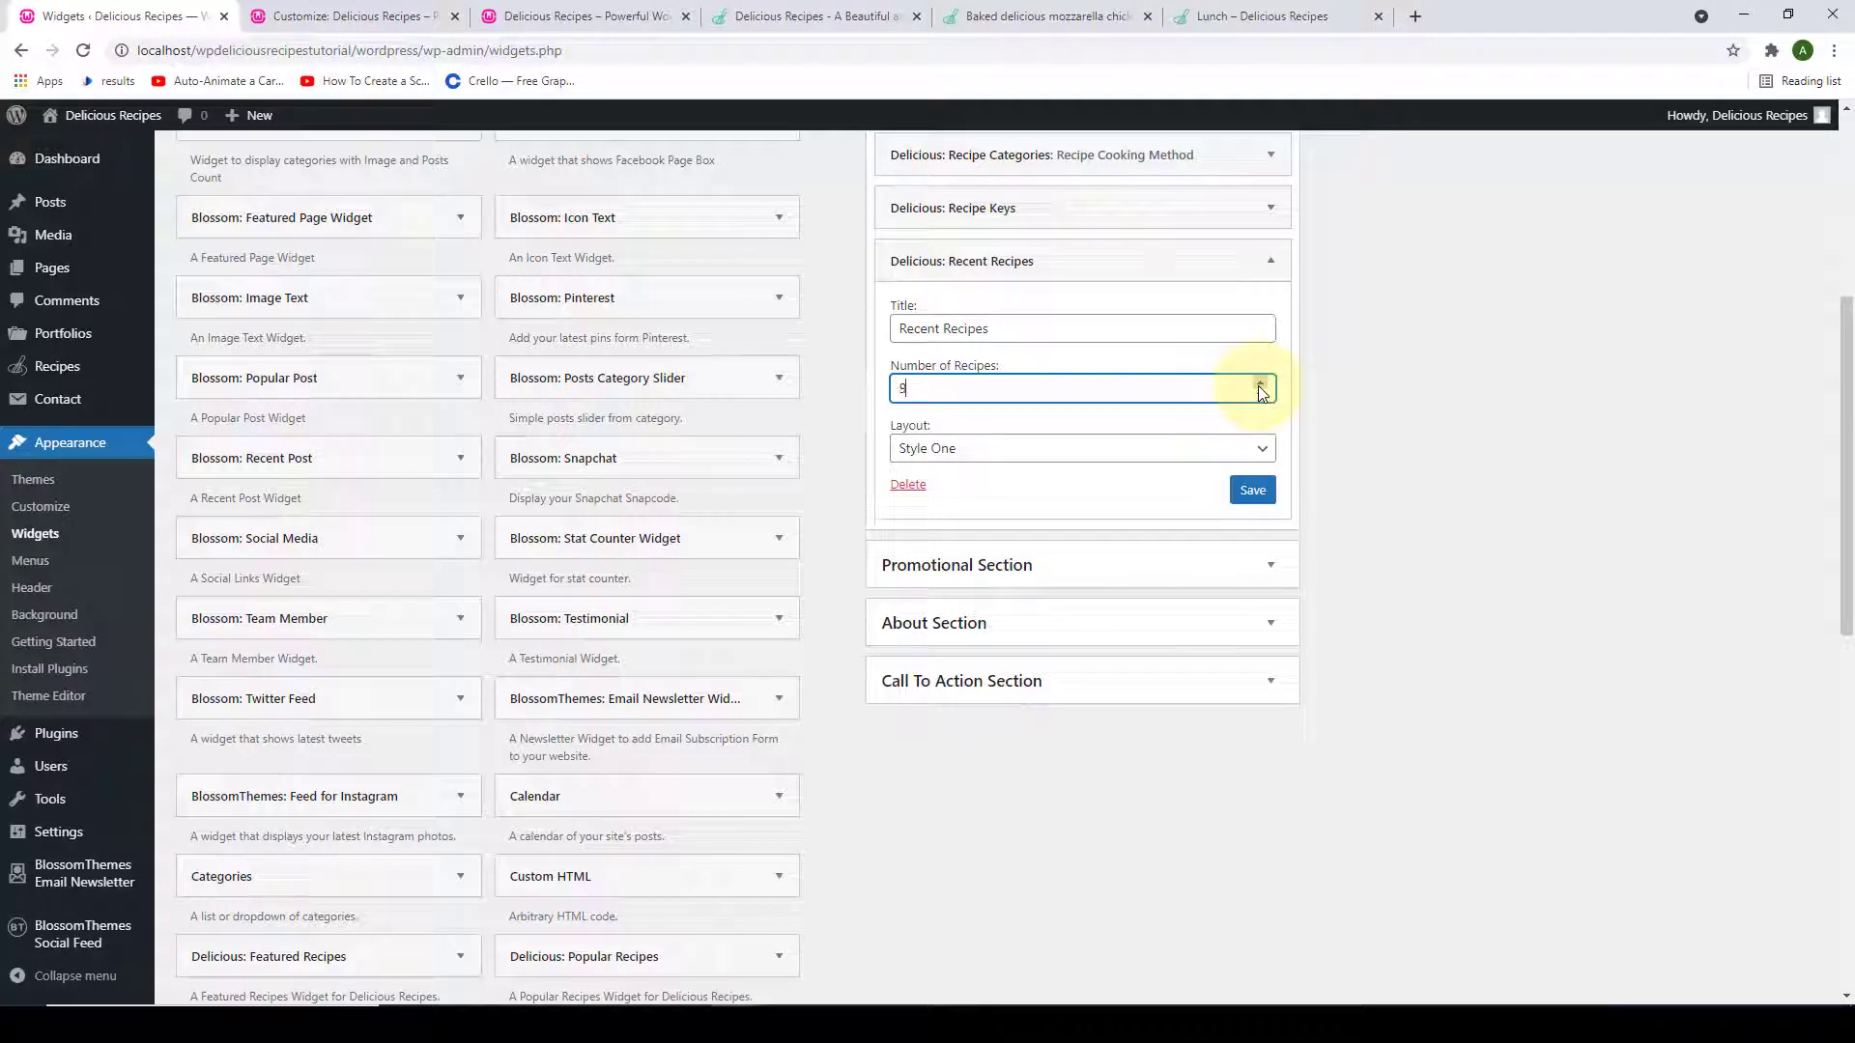
left_click(1258, 396)
left_click(1258, 397)
left_click(1258, 396)
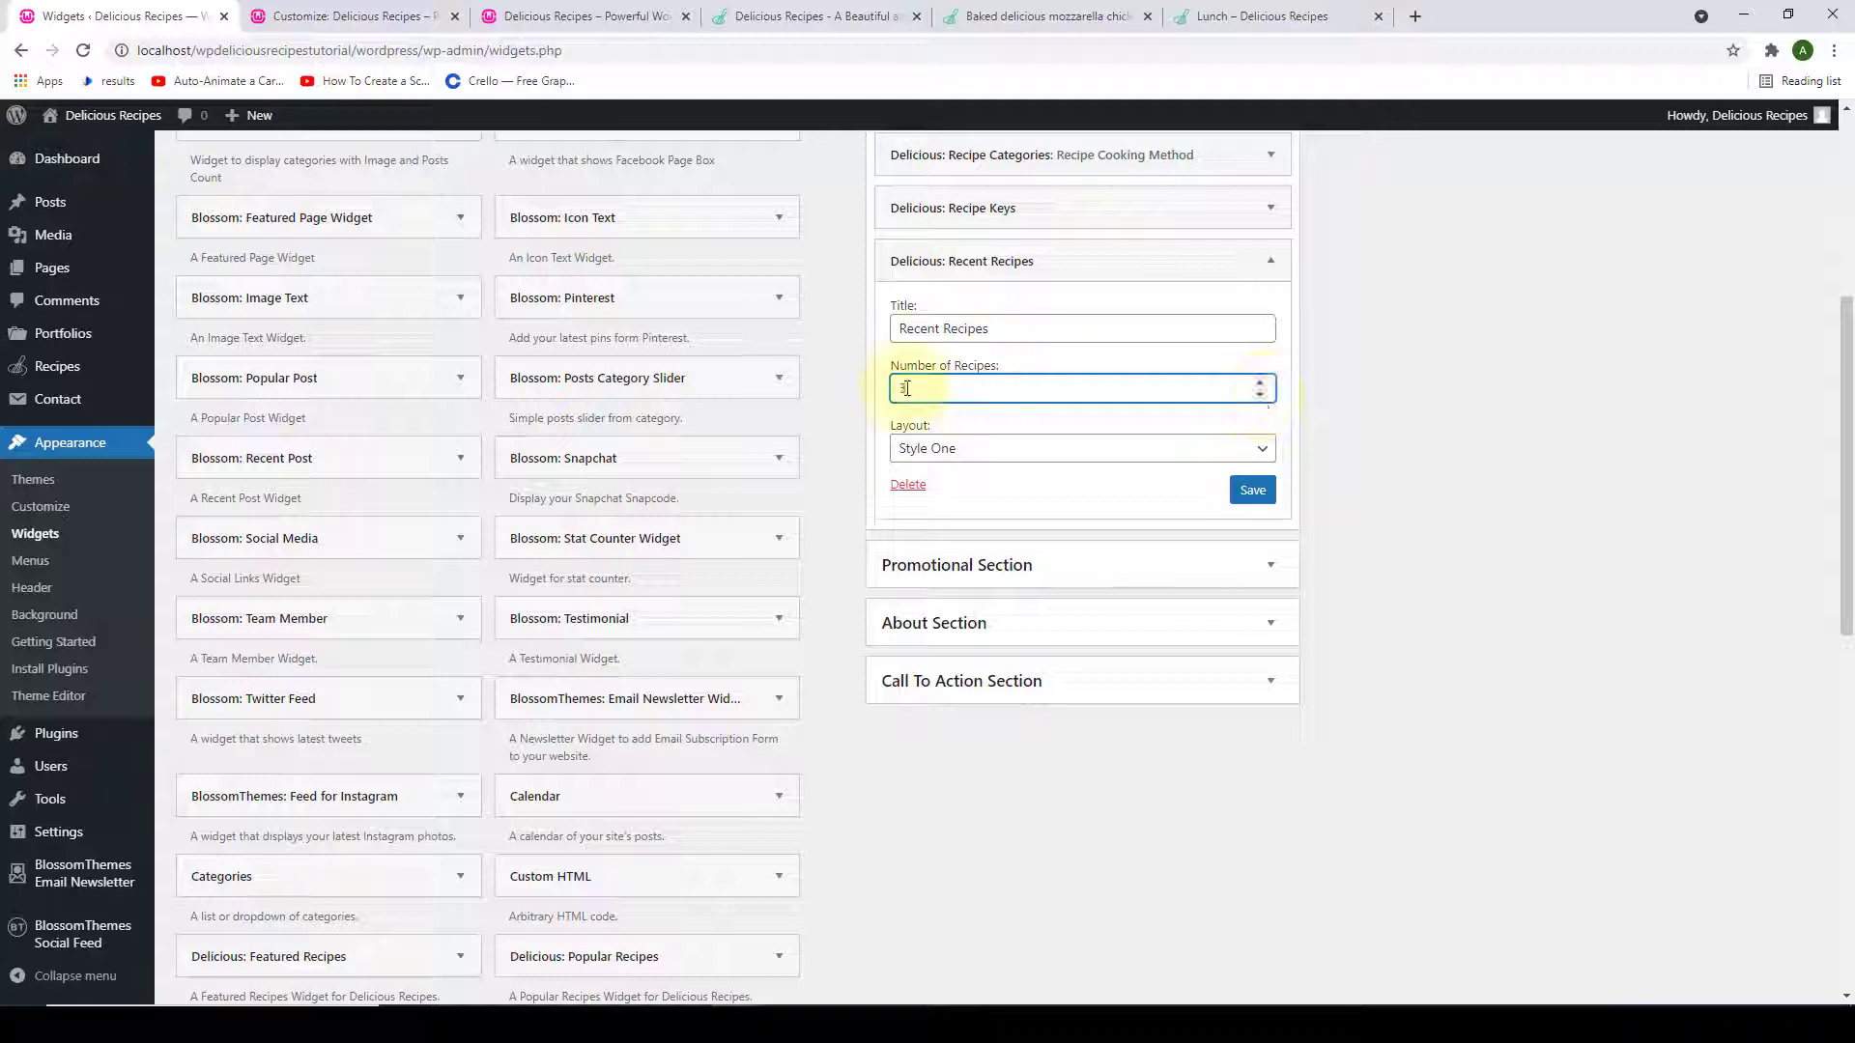
Choose the Style One layout for the Recent Recipes widget and save it.
left_click(973, 449)
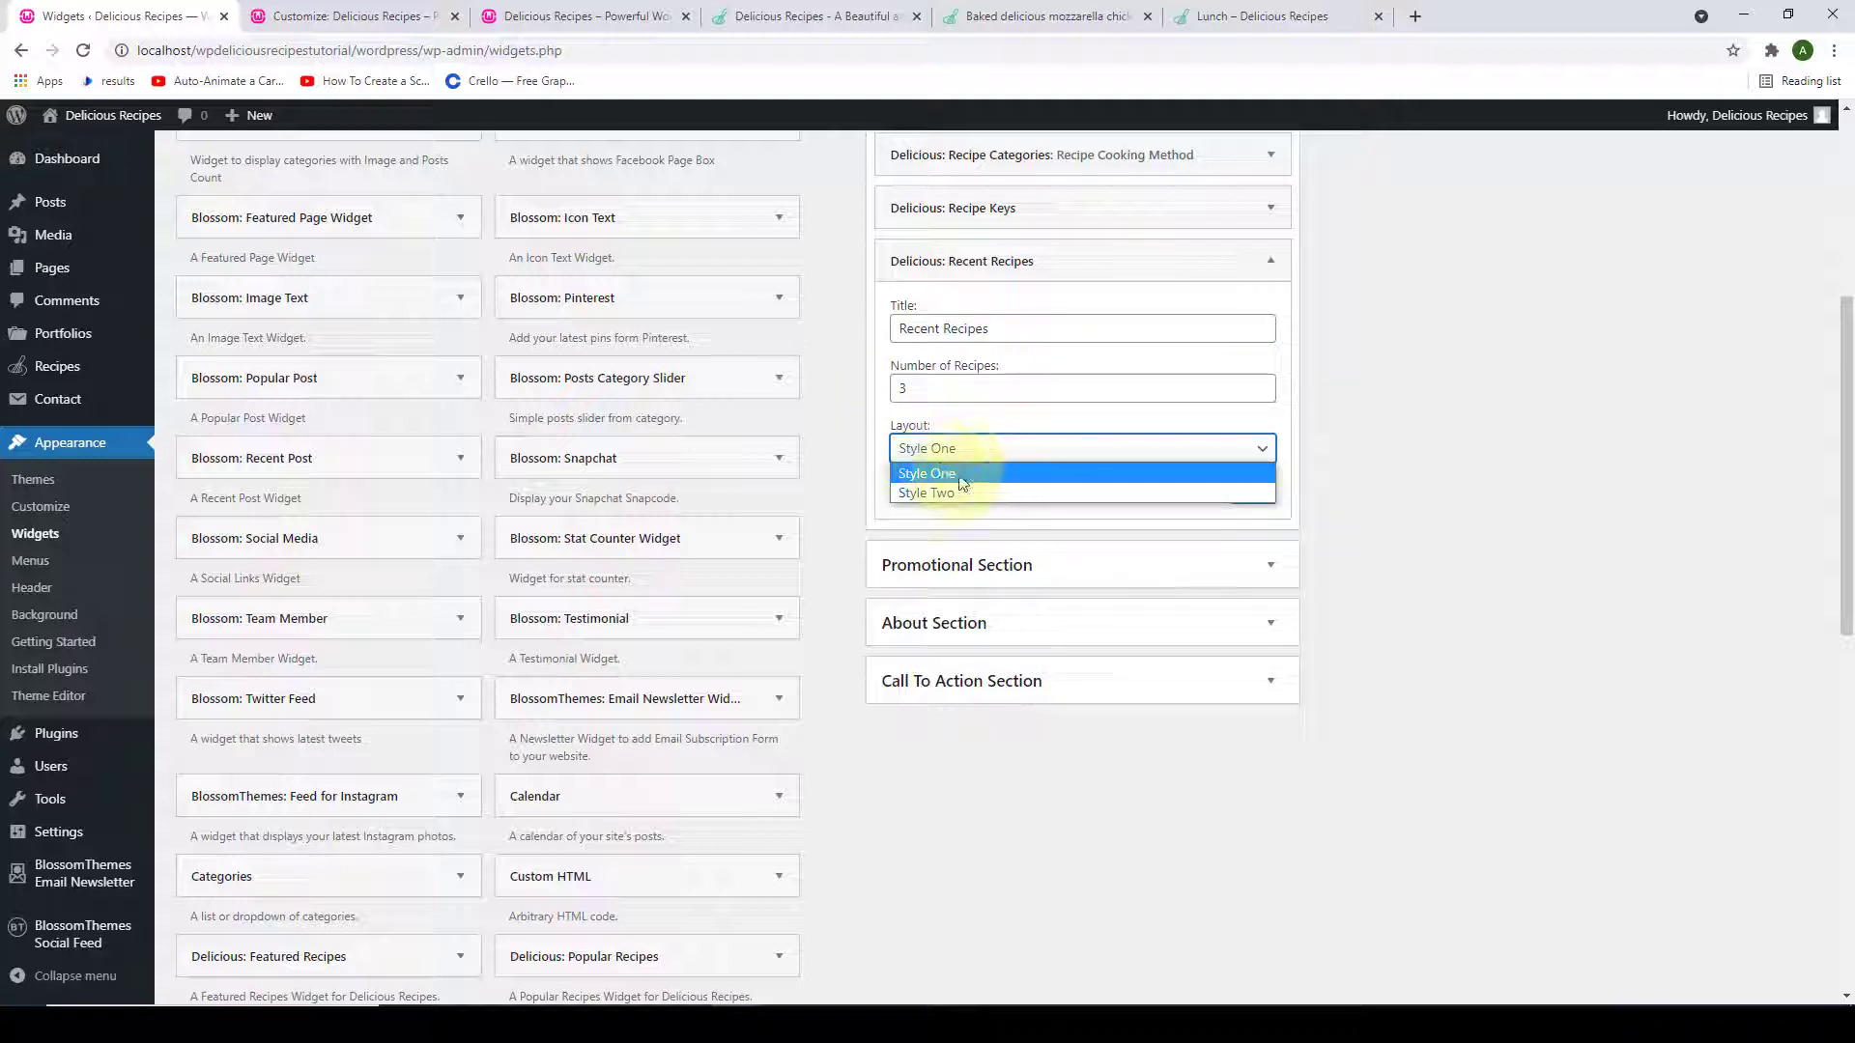
left_click(960, 474)
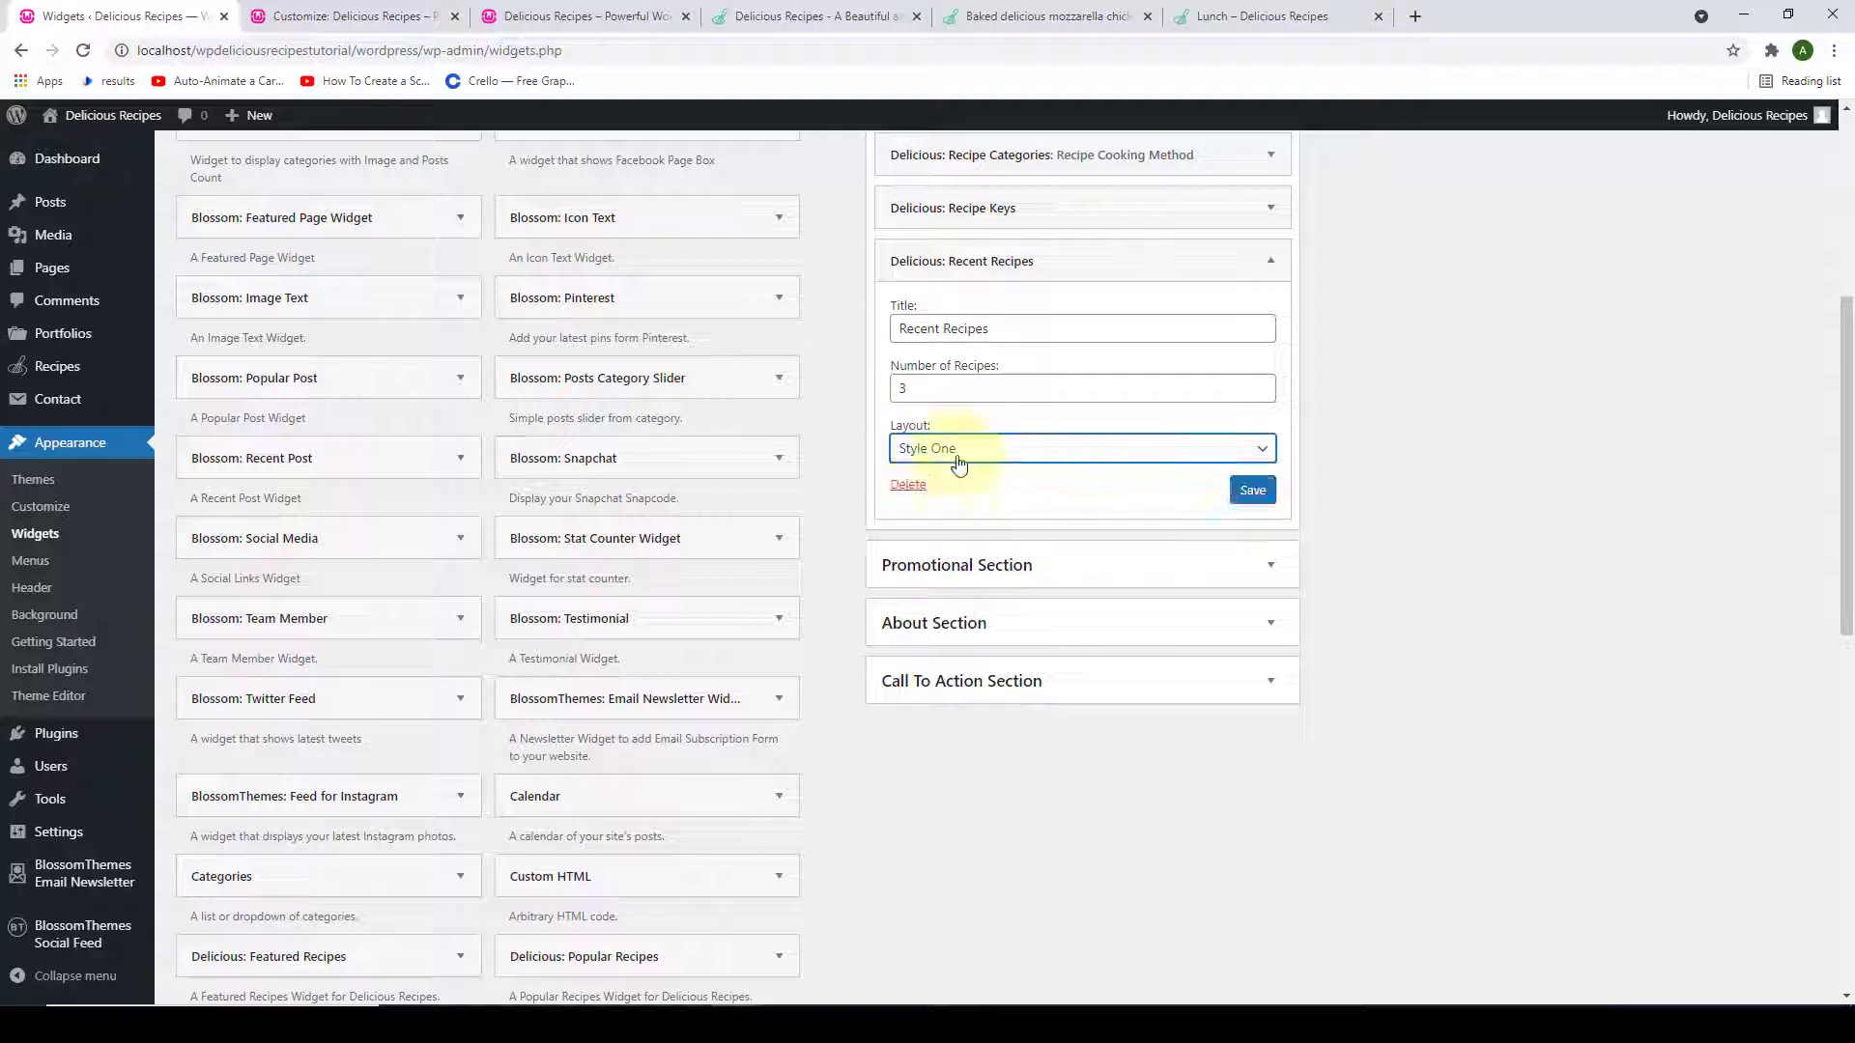
left_click(1254, 492)
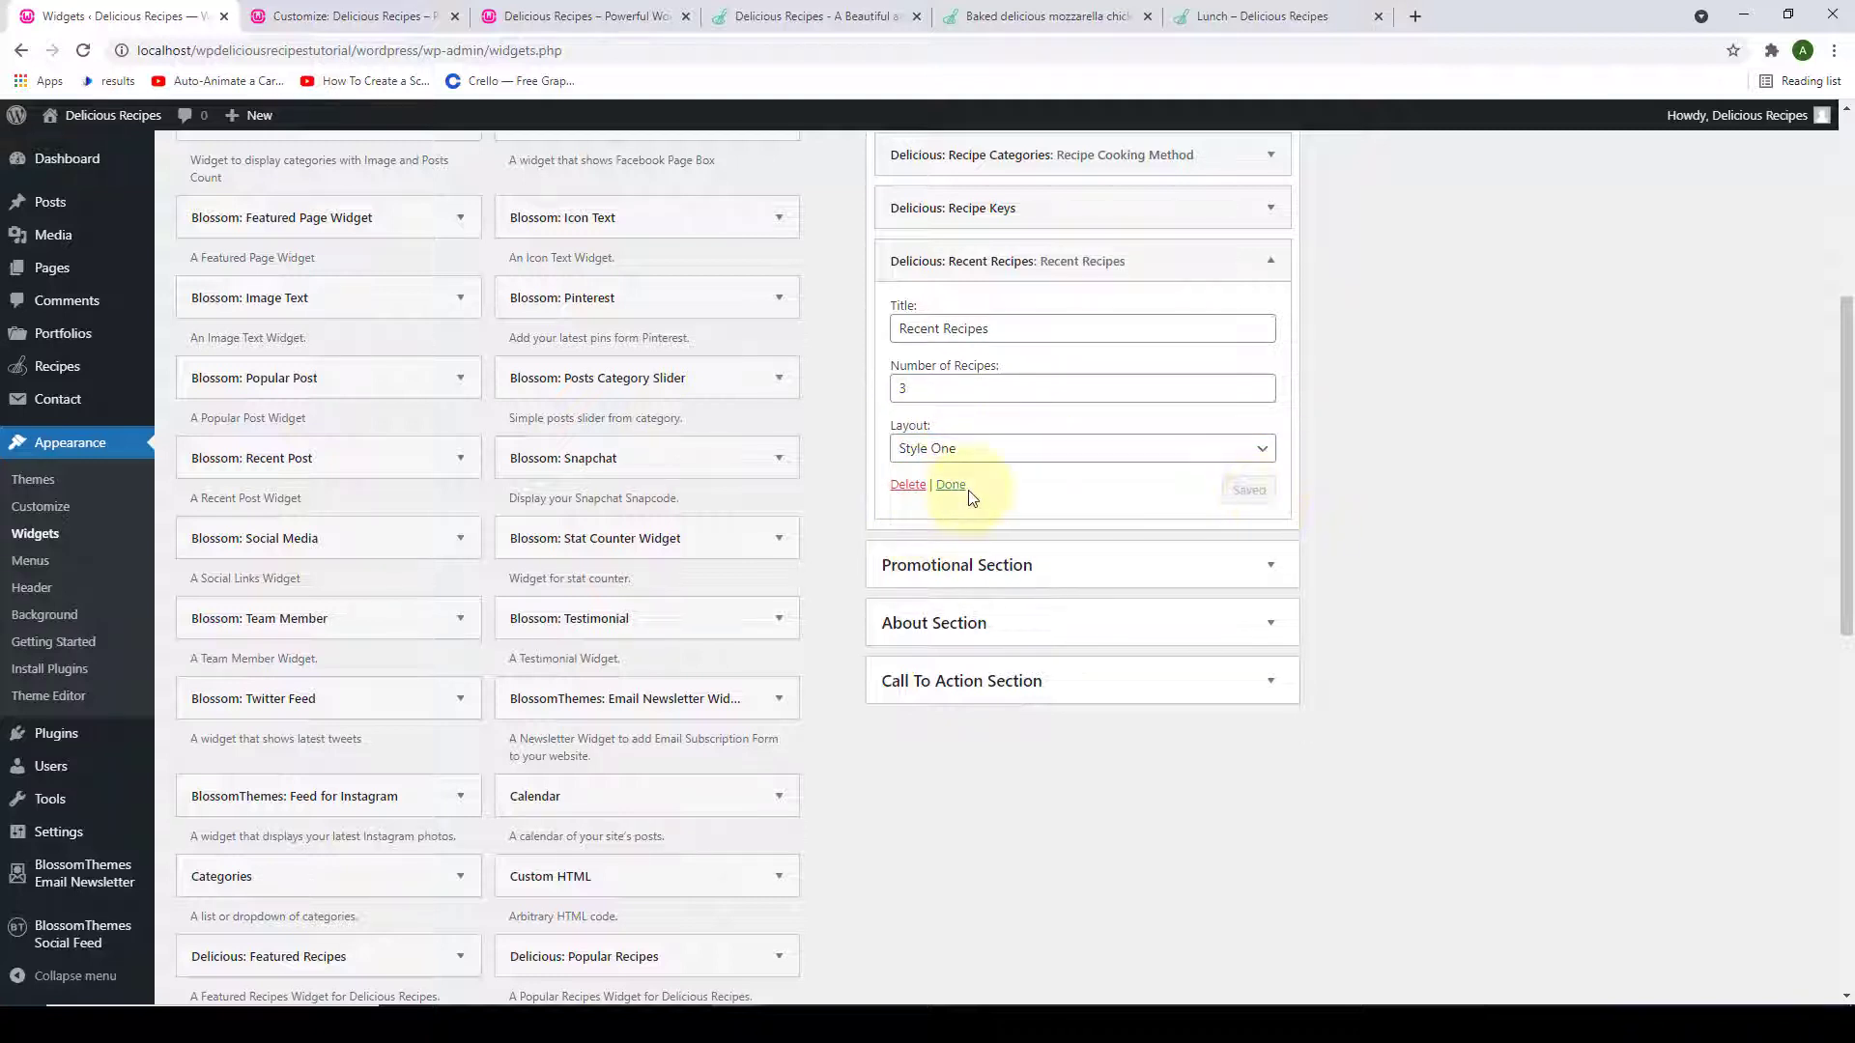
Close the Recent Recipes widget's settings, reload the site's home page and examine the Recent Recipes widget in the sidebar.
left_click(956, 487)
left_click(552, 12)
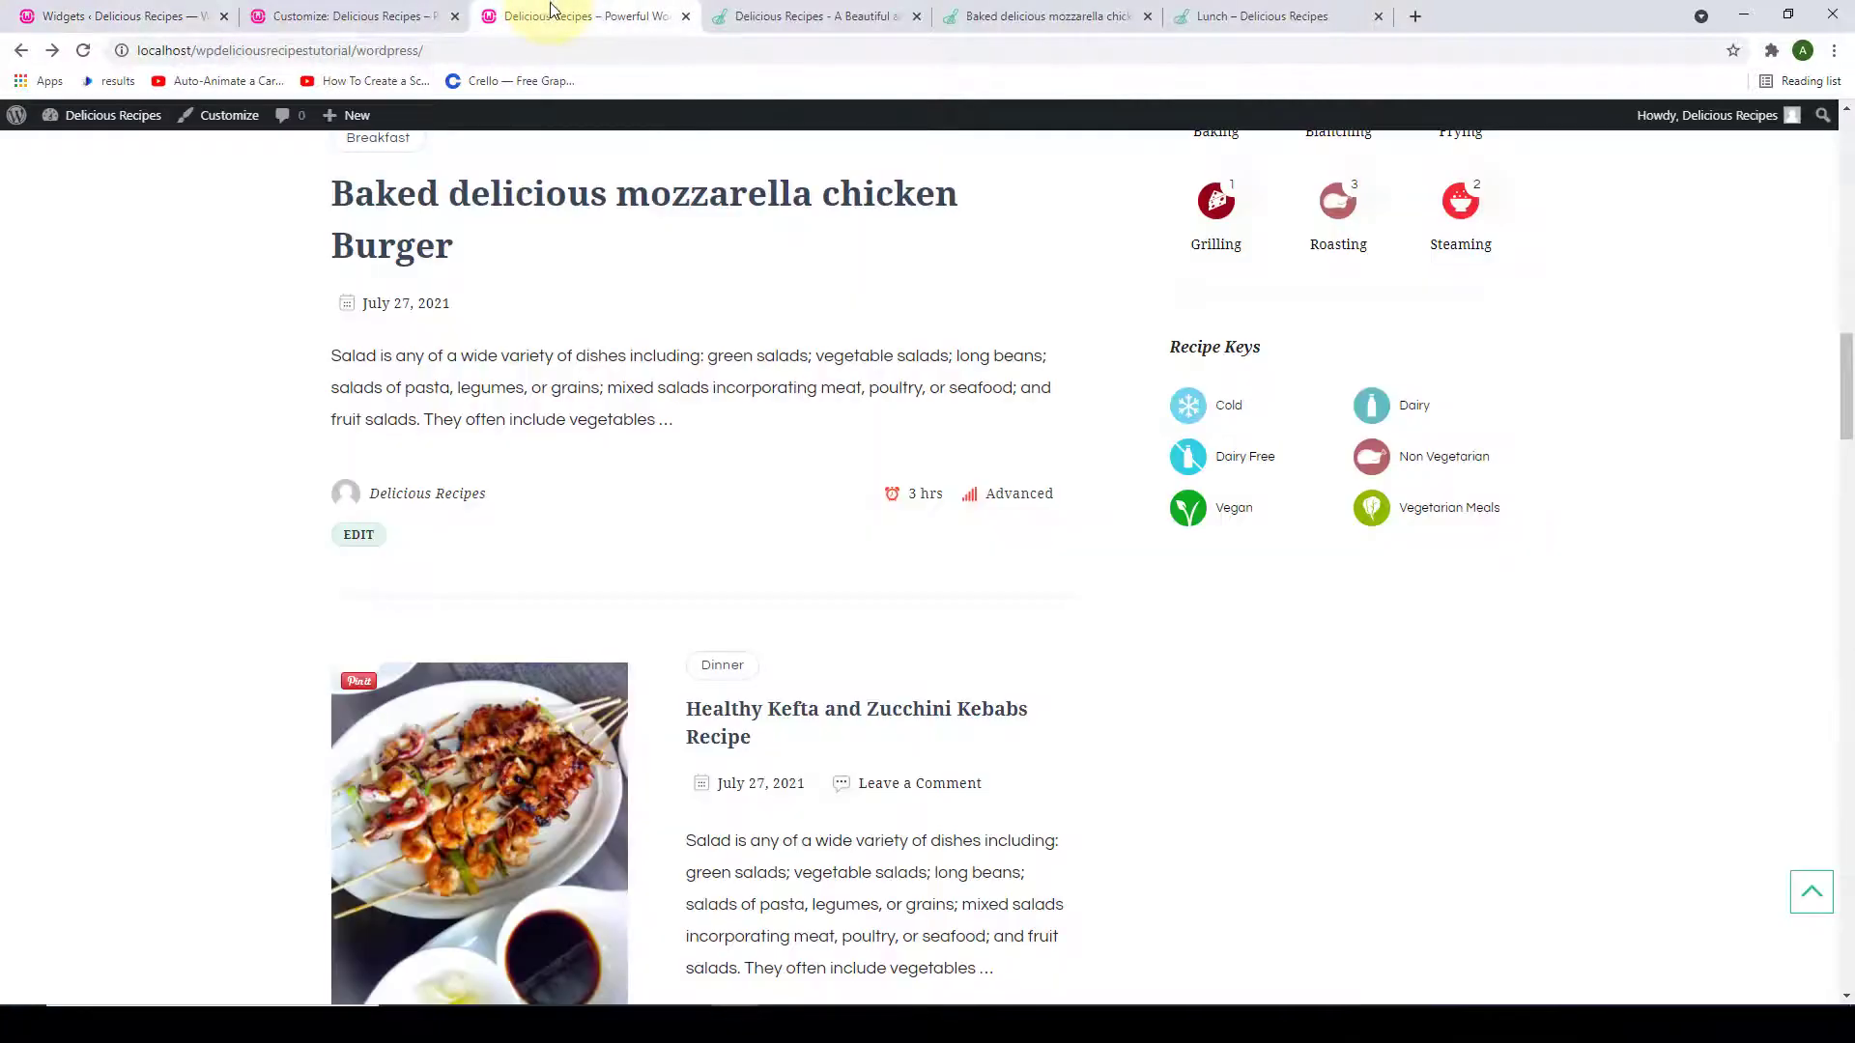
scroll(1126, 426, "down", 3)
left_click(83, 50)
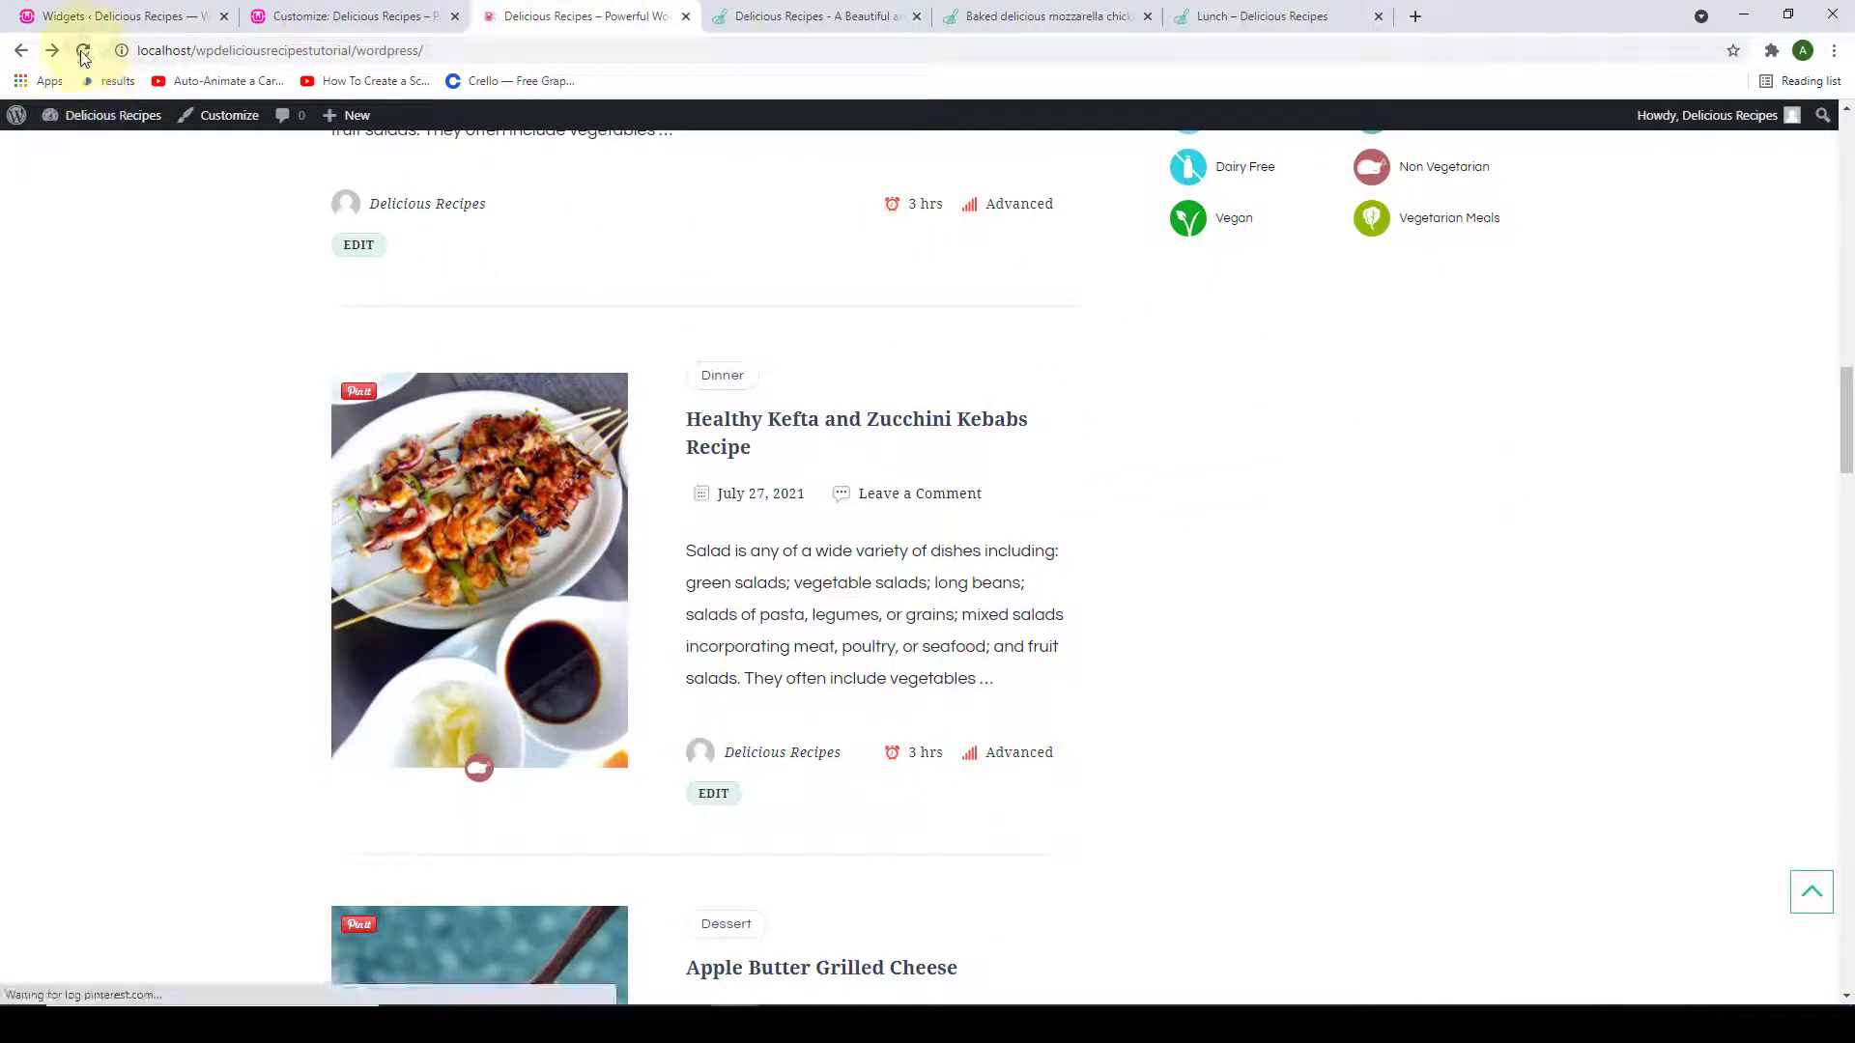
scroll(1219, 354, "down", 1)
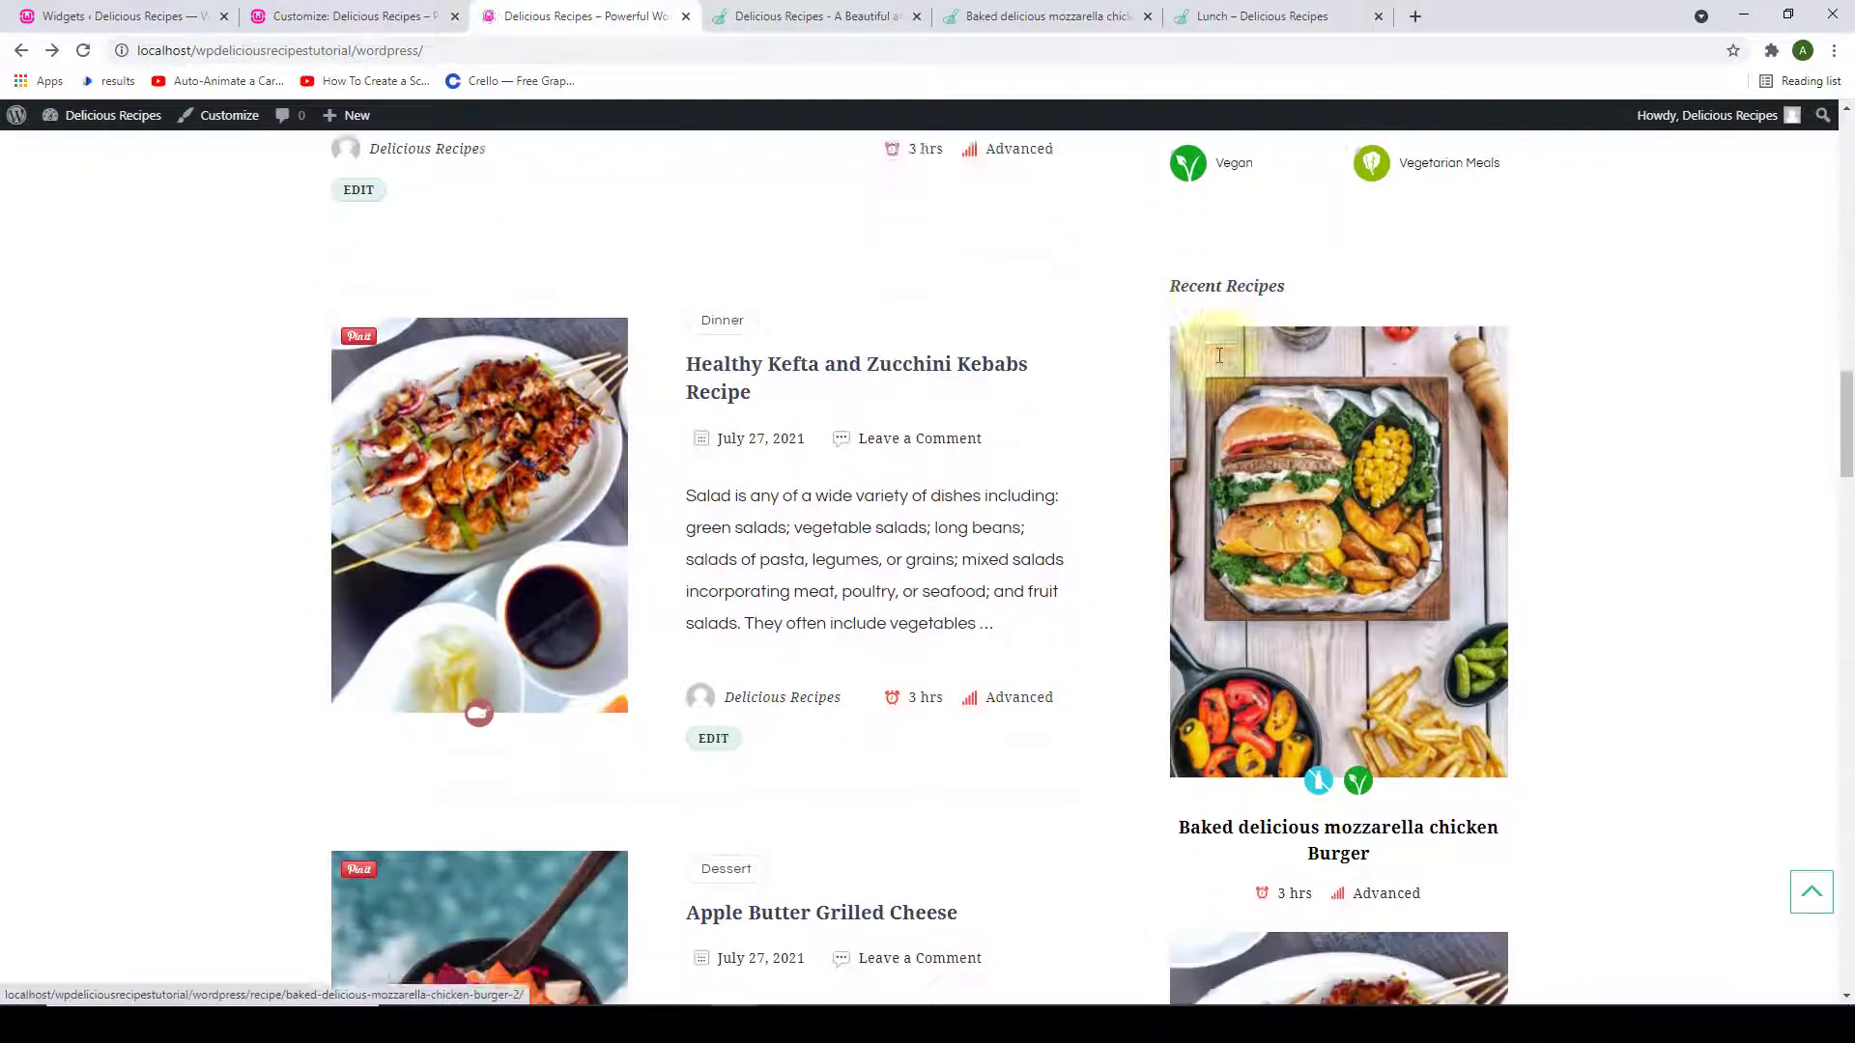
scroll(1219, 355, "down", 8)
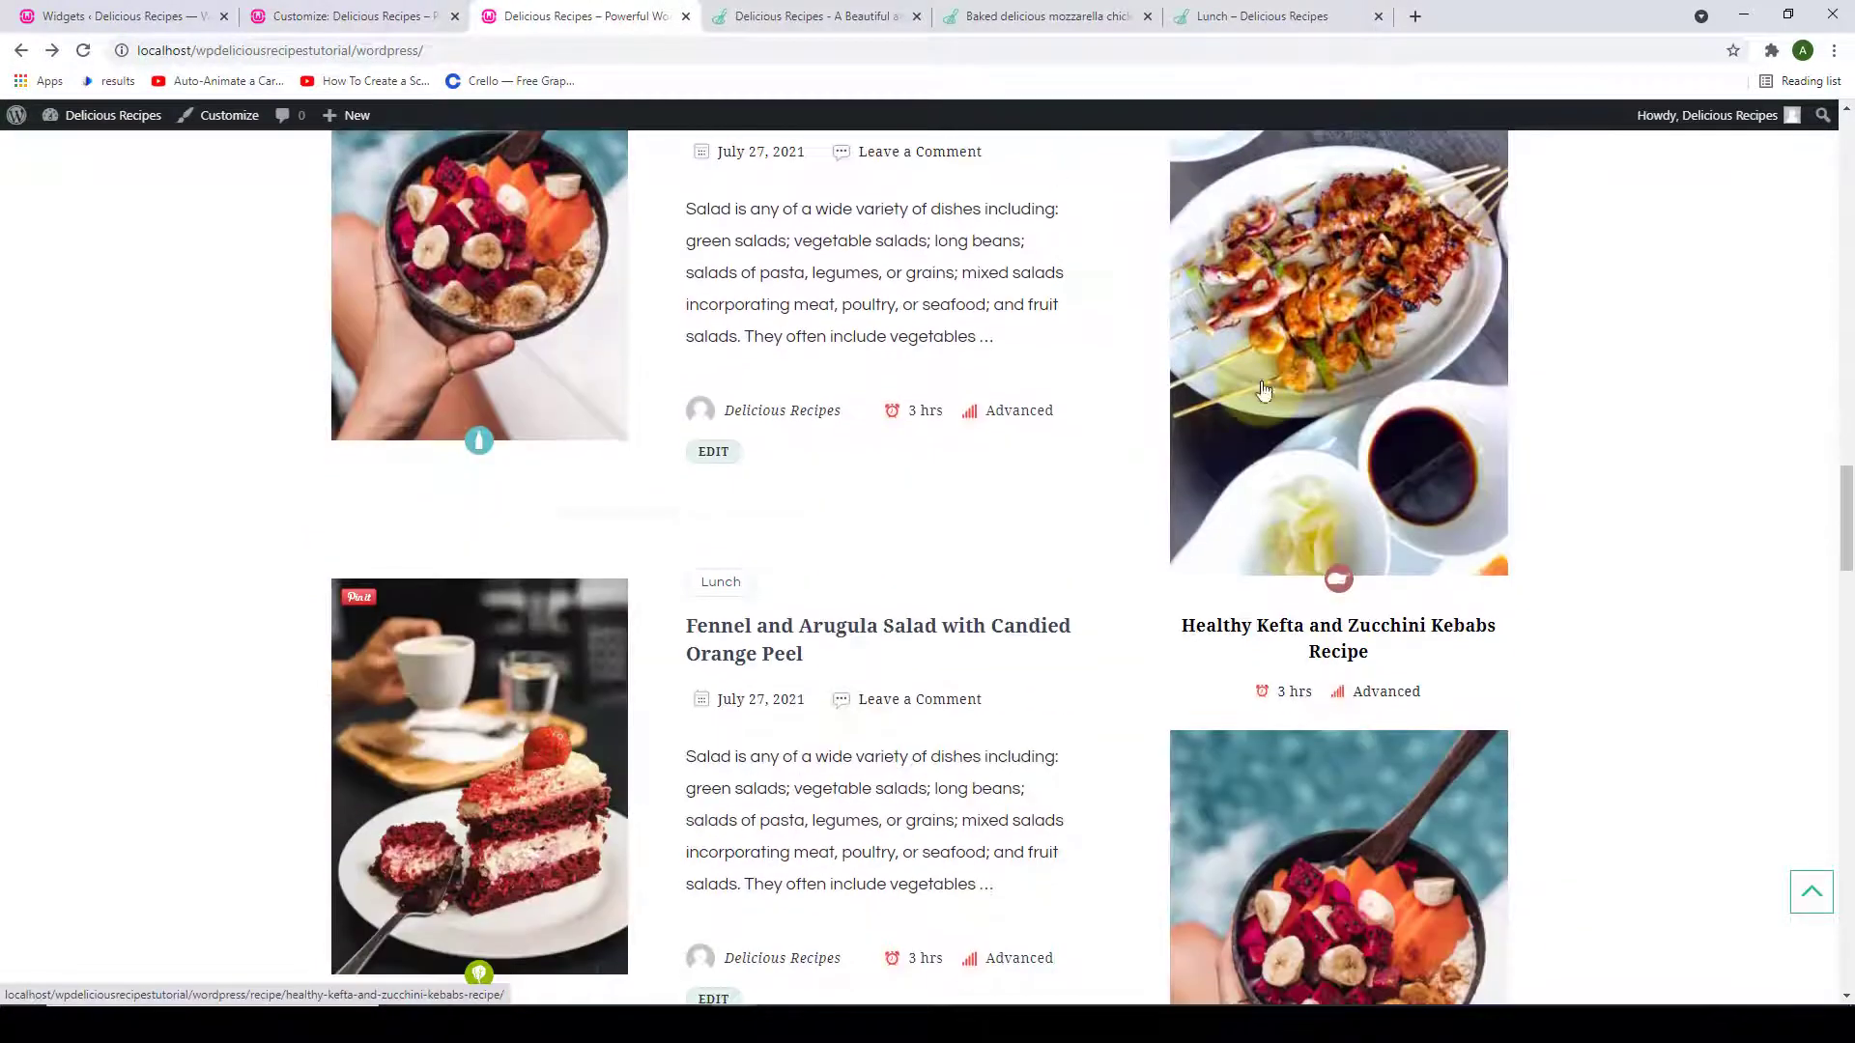
scroll(1261, 390, "down", 6)
scroll(1385, 577, "up", 5)
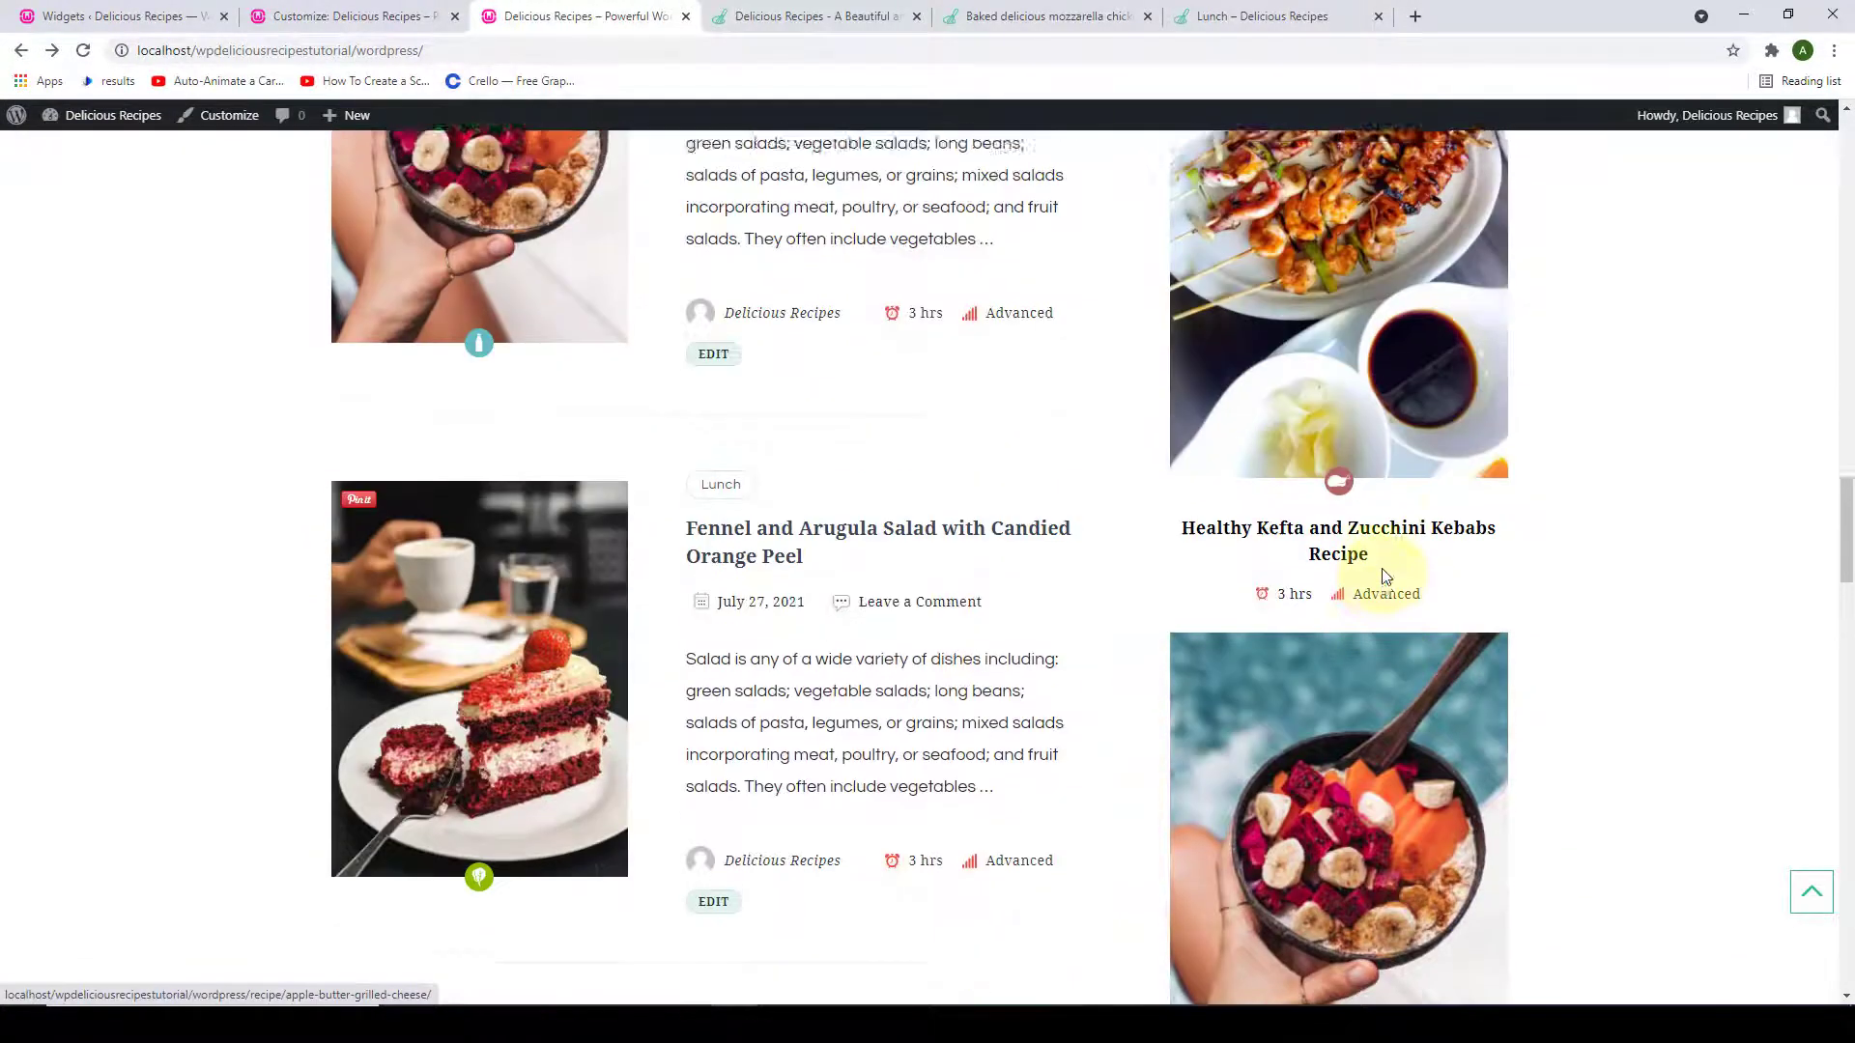
scroll(1385, 576, "up", 9)
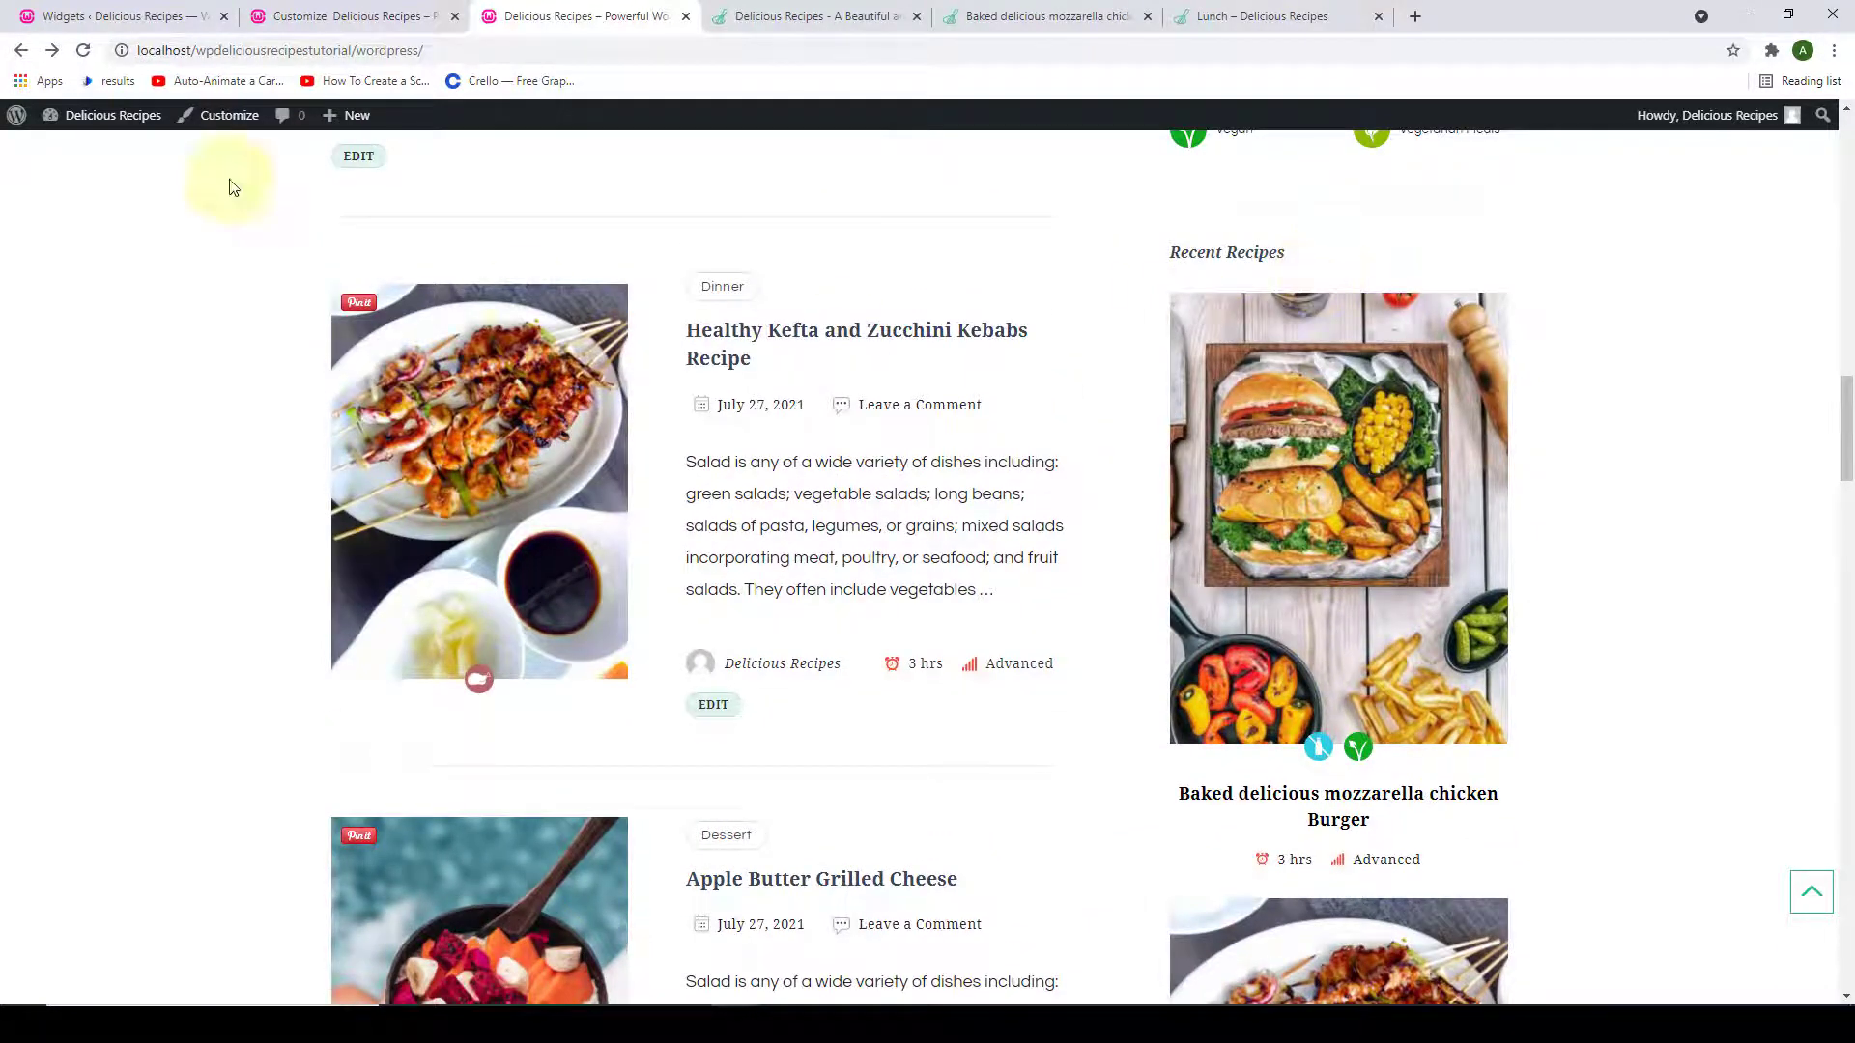
Return to the widgets page and add a Delicious: Popular Recipes widget to the Sidebar area.
left_click(58, 16)
scroll(925, 404, "down", 5)
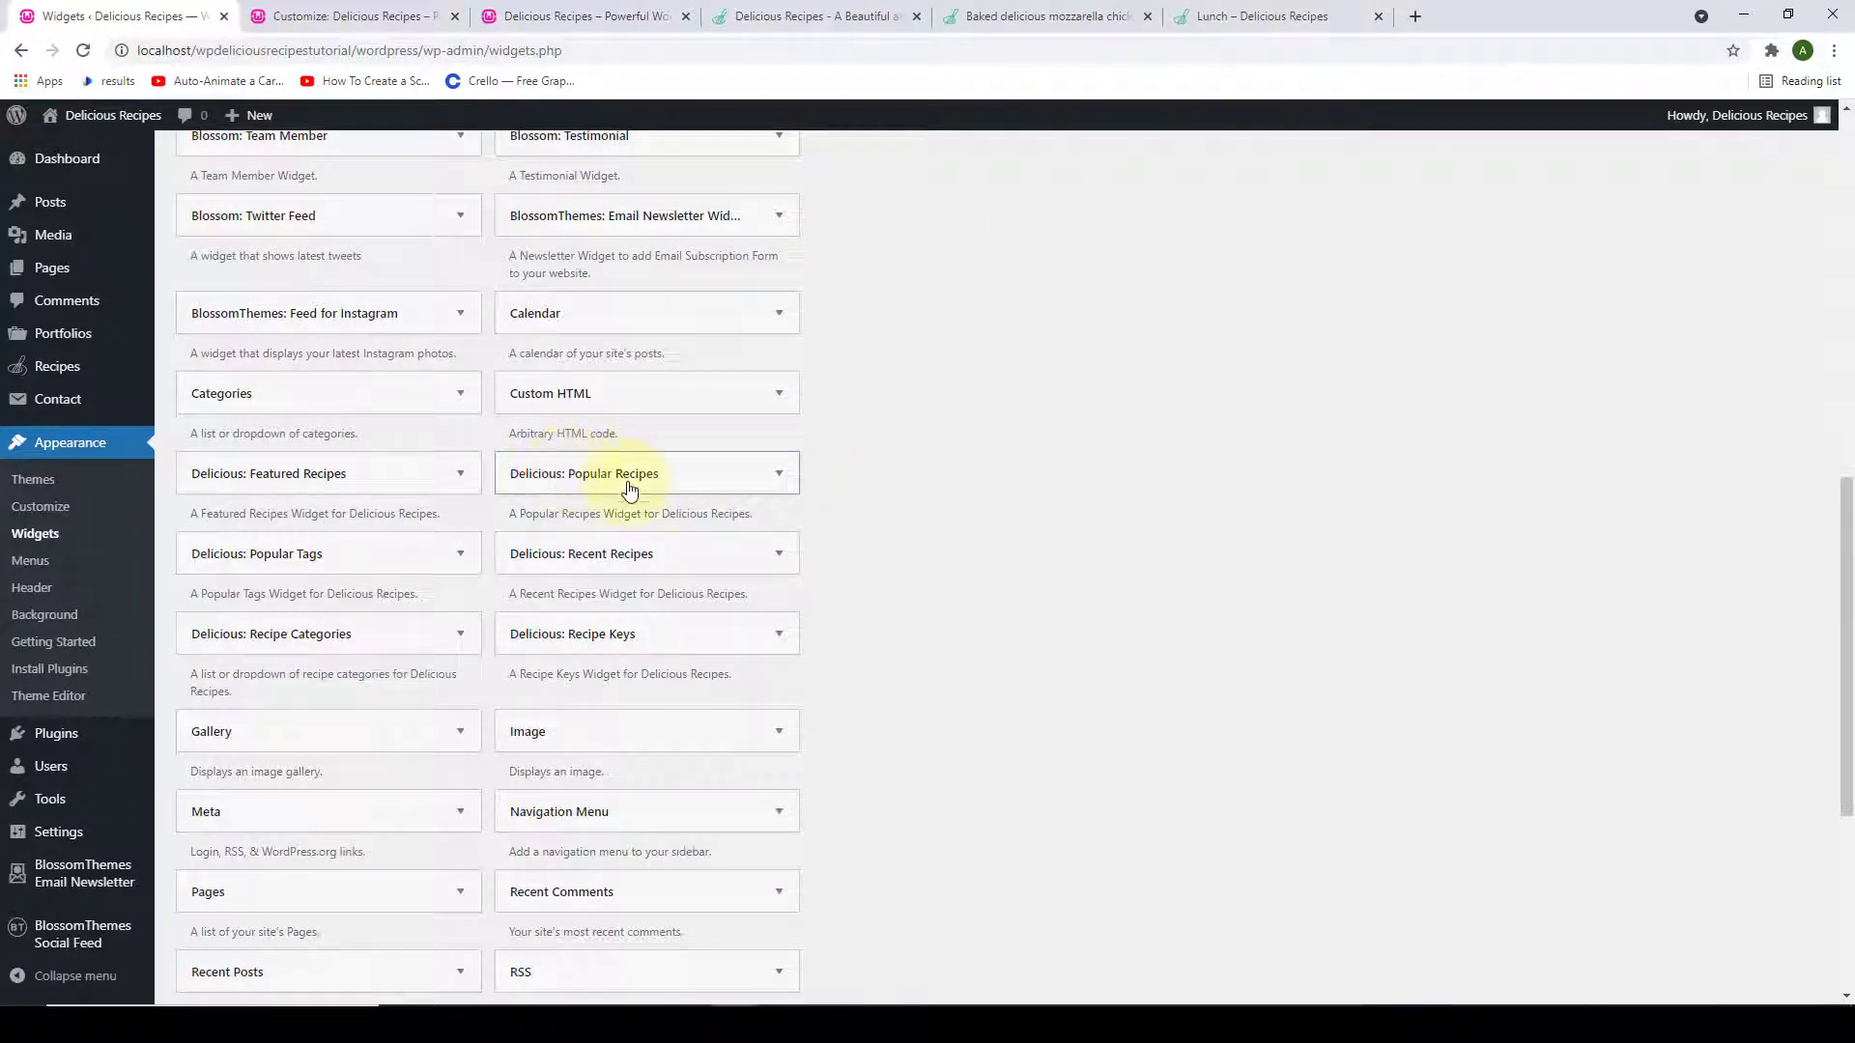
left_click(779, 479)
scroll(570, 579, "down", 1)
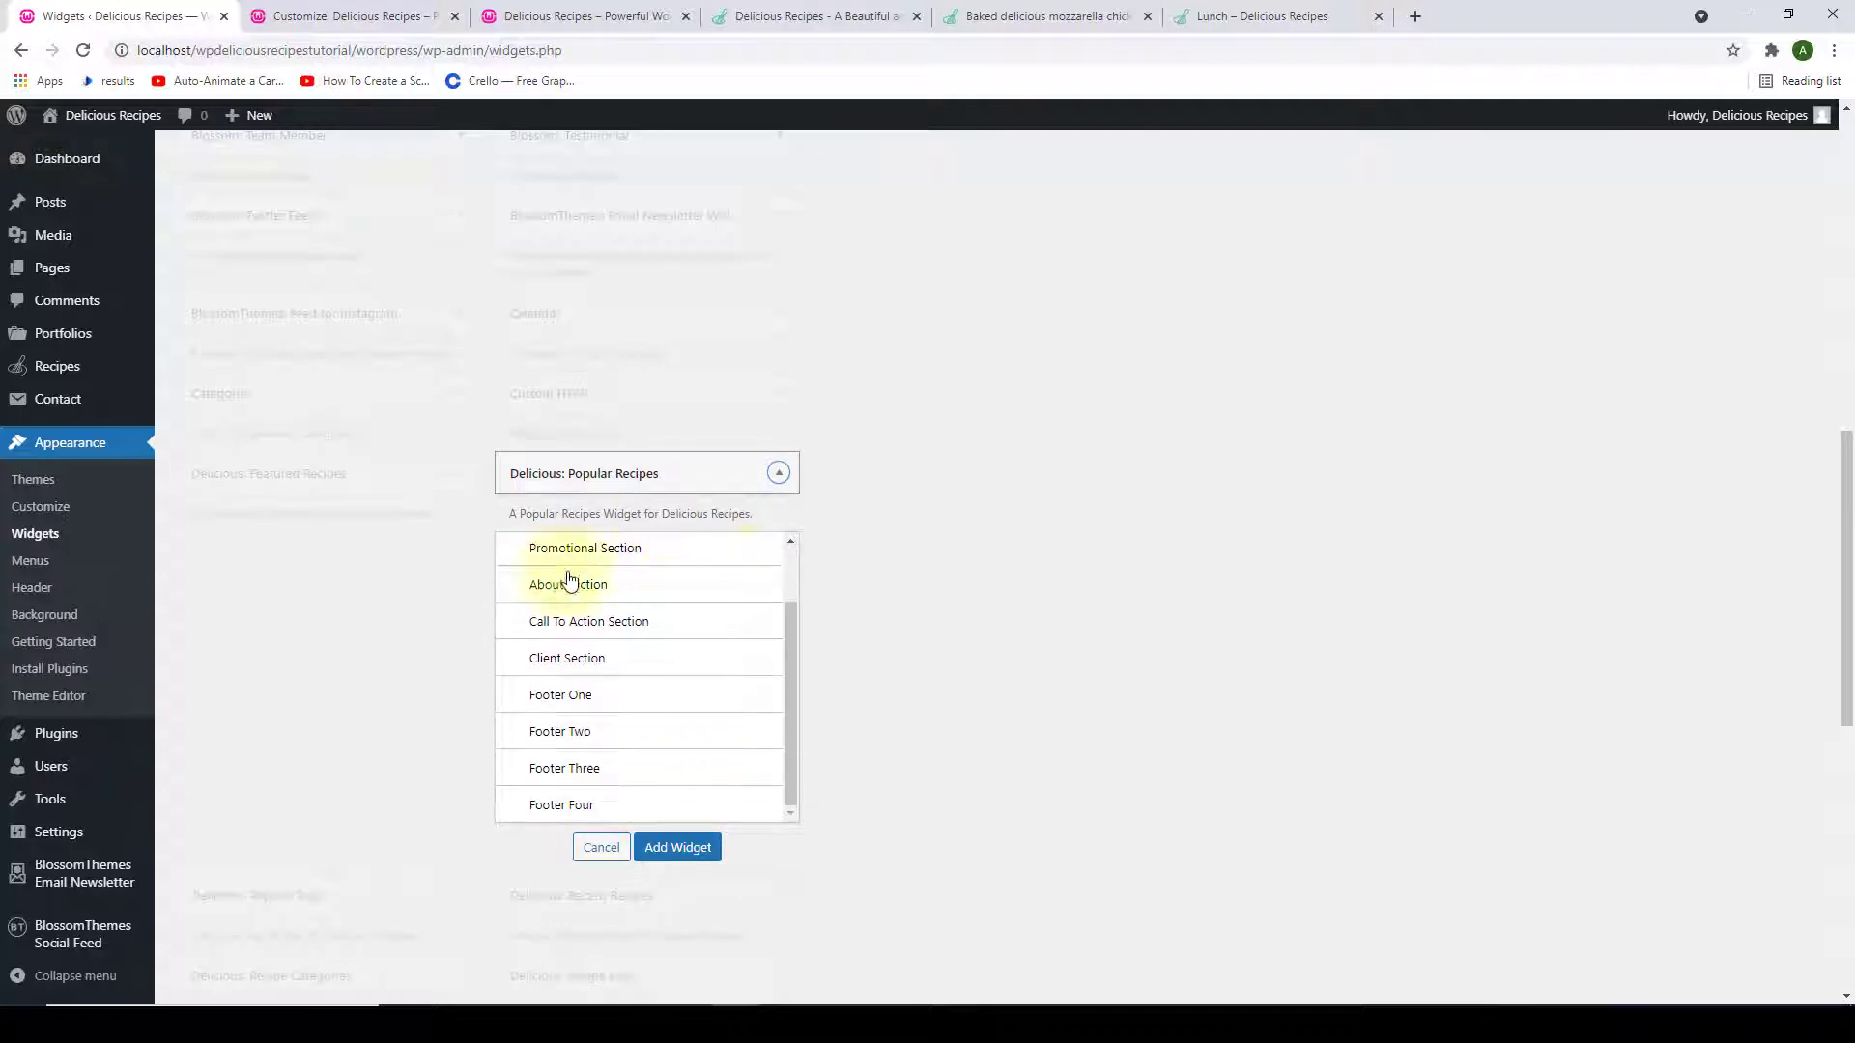
scroll(682, 629, "up", 1)
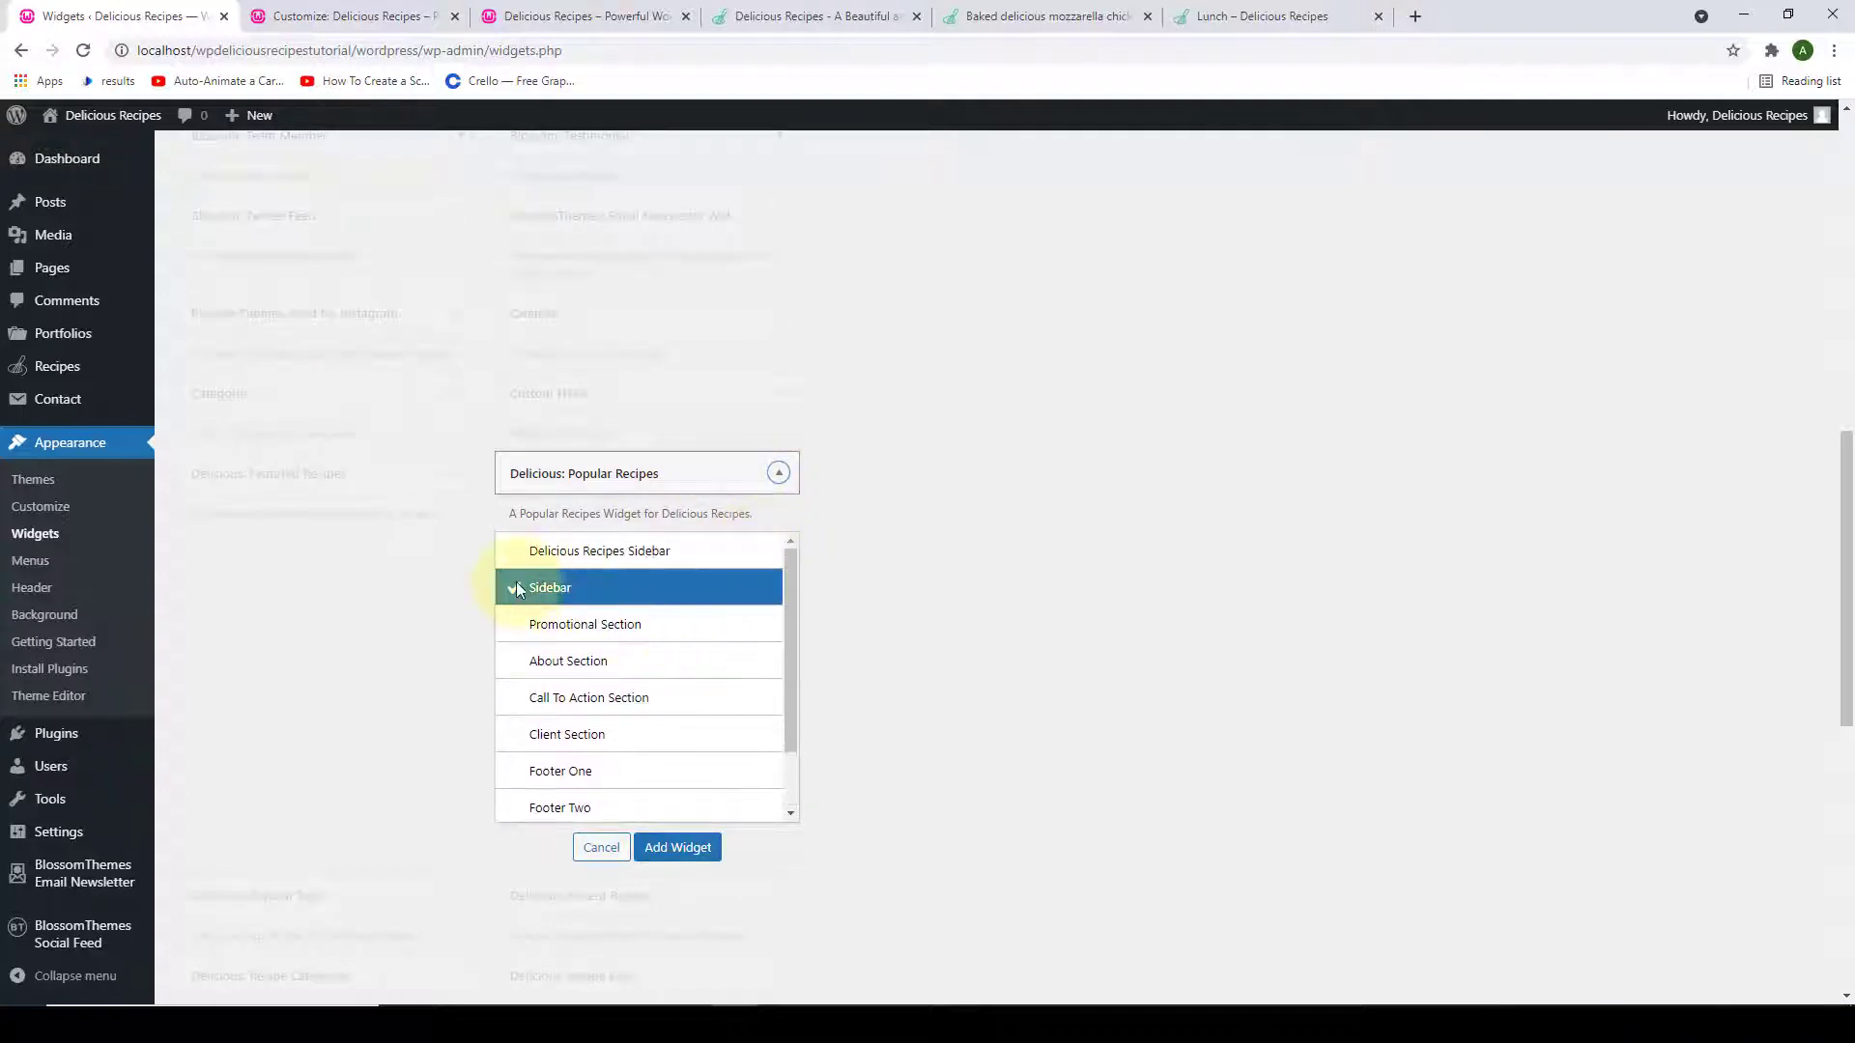
scroll(696, 625, "down", 4)
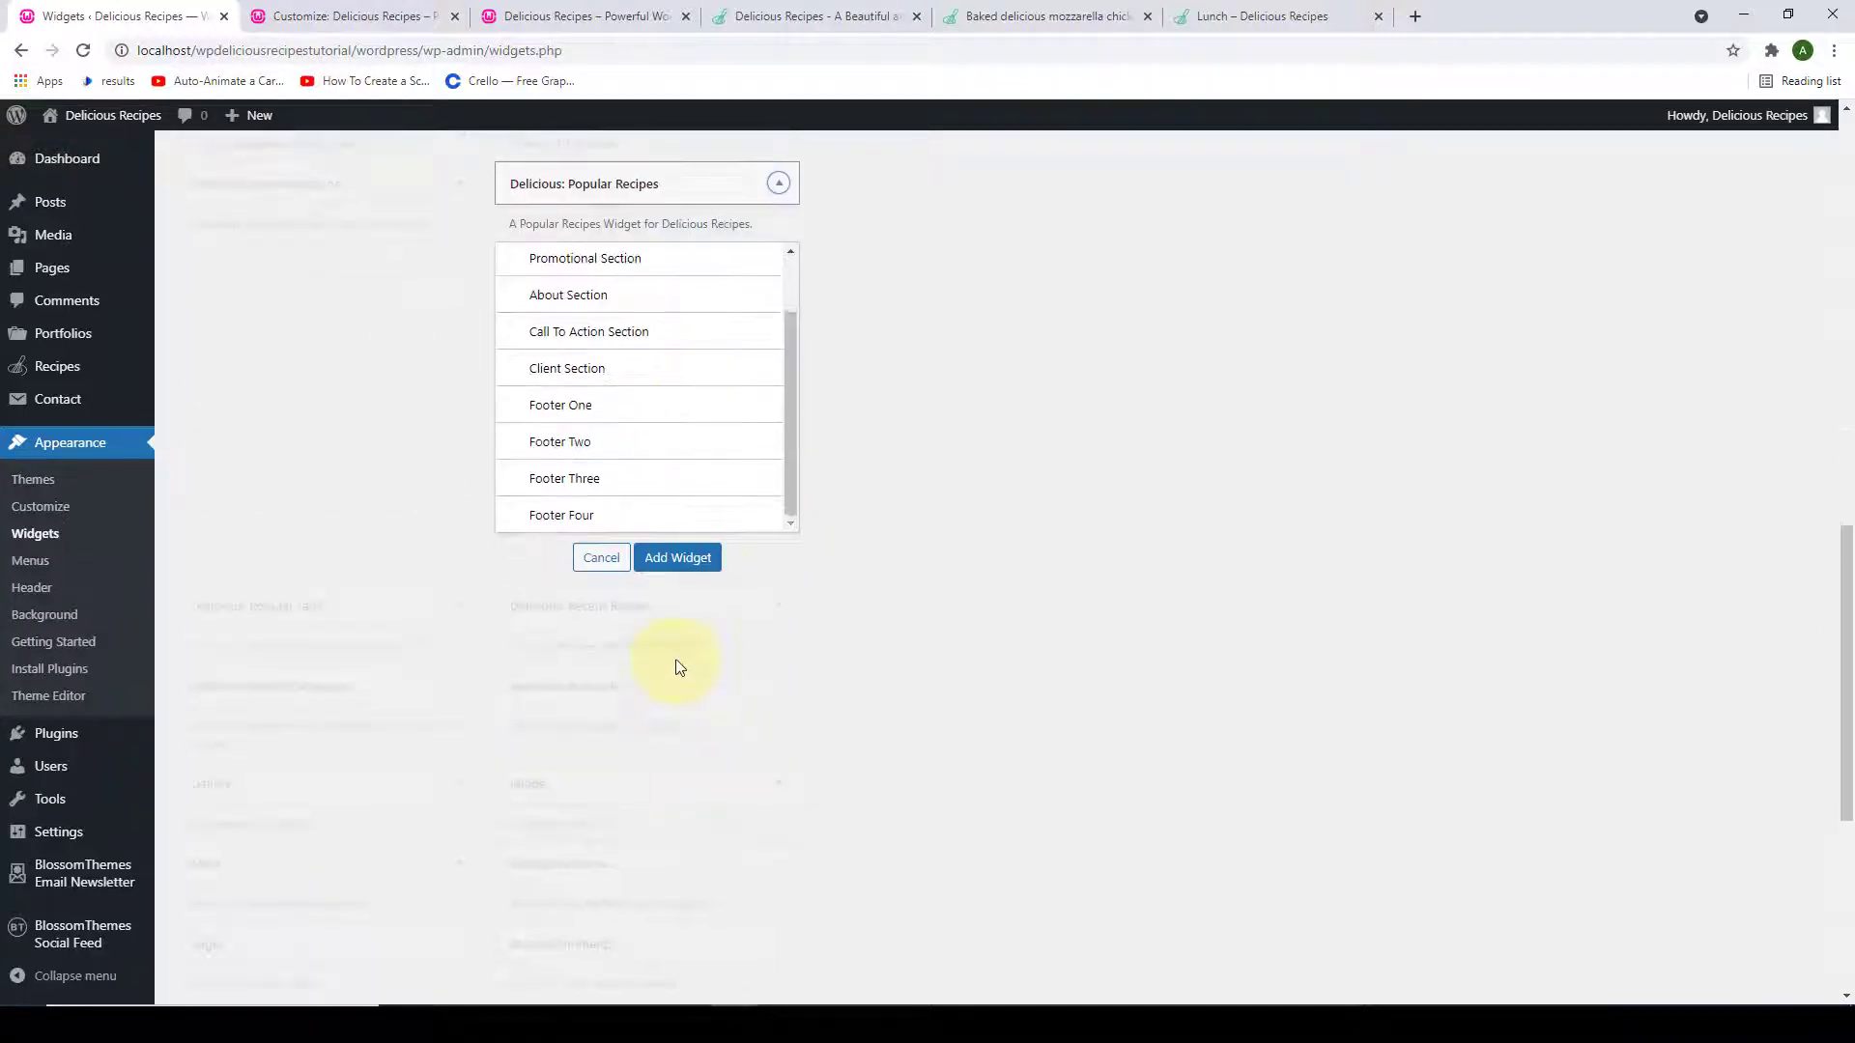
left_click(676, 558)
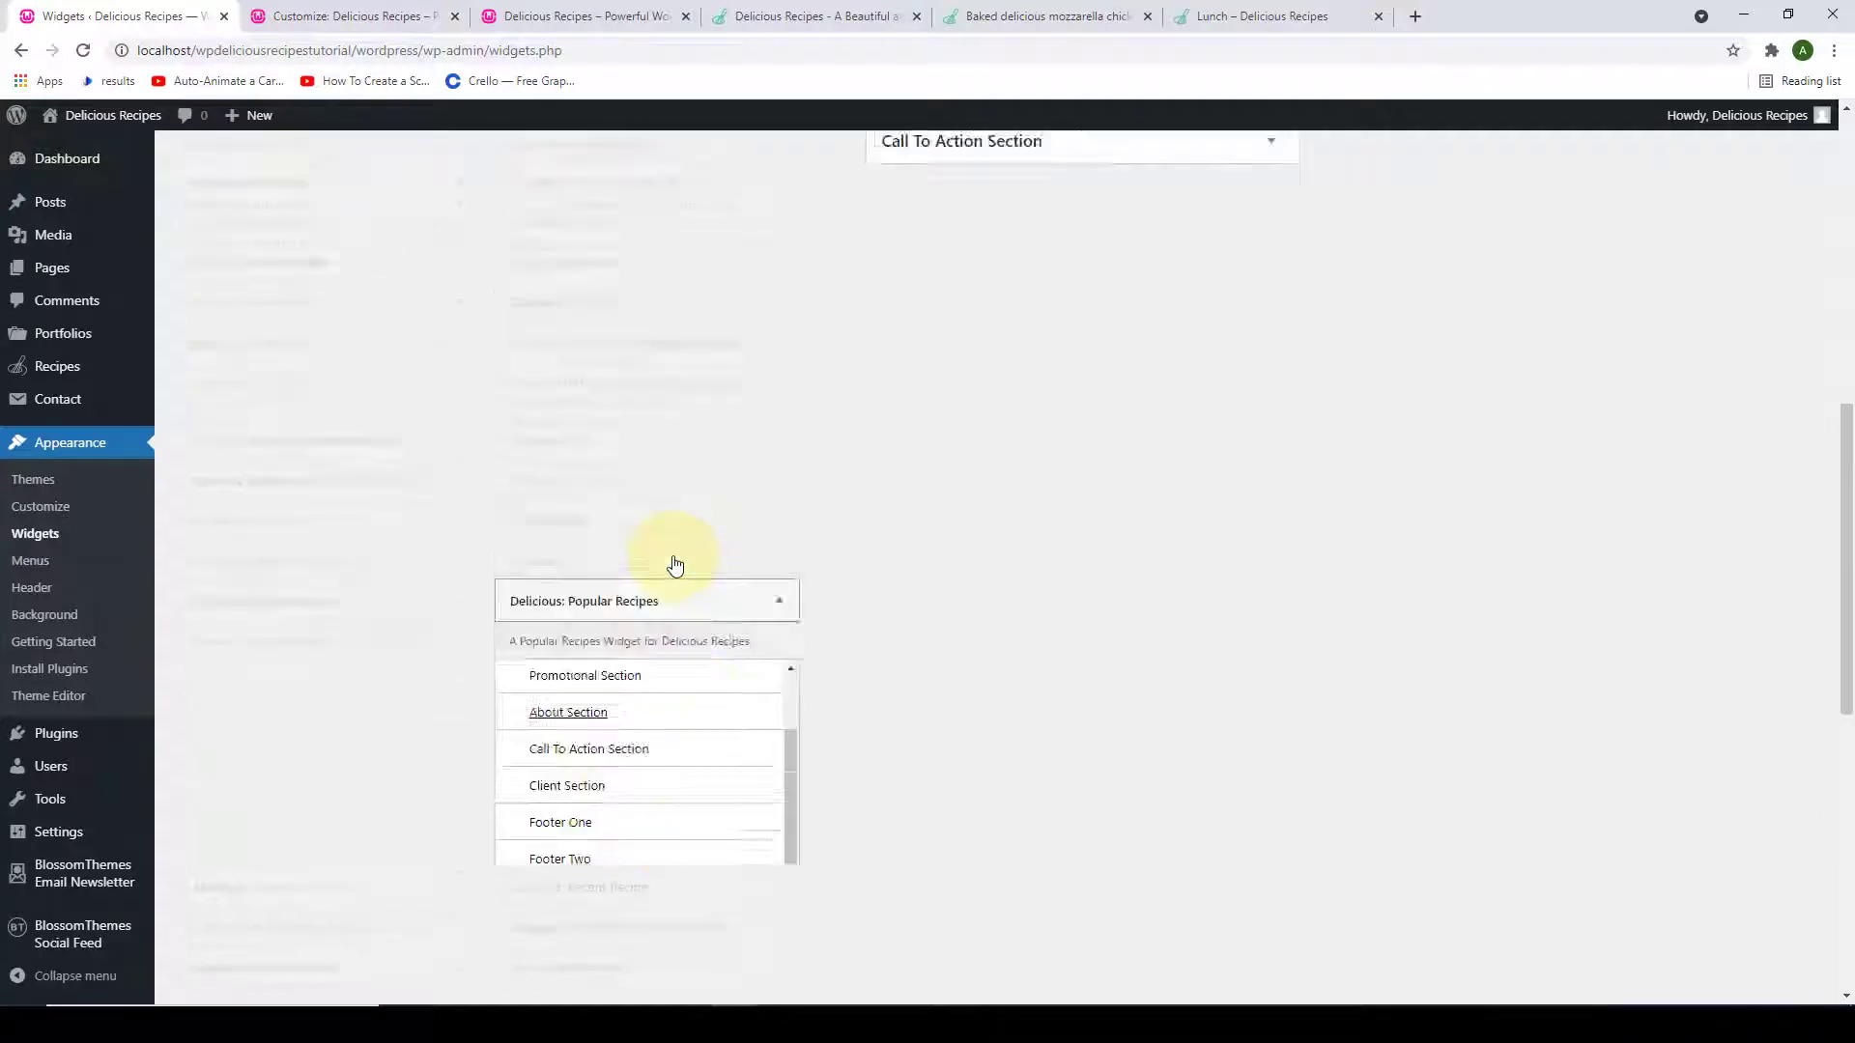
Set the Popular Recipes widget's number of recipes to 3 and its layout to Style Two.
scroll(1089, 496, "up", 2)
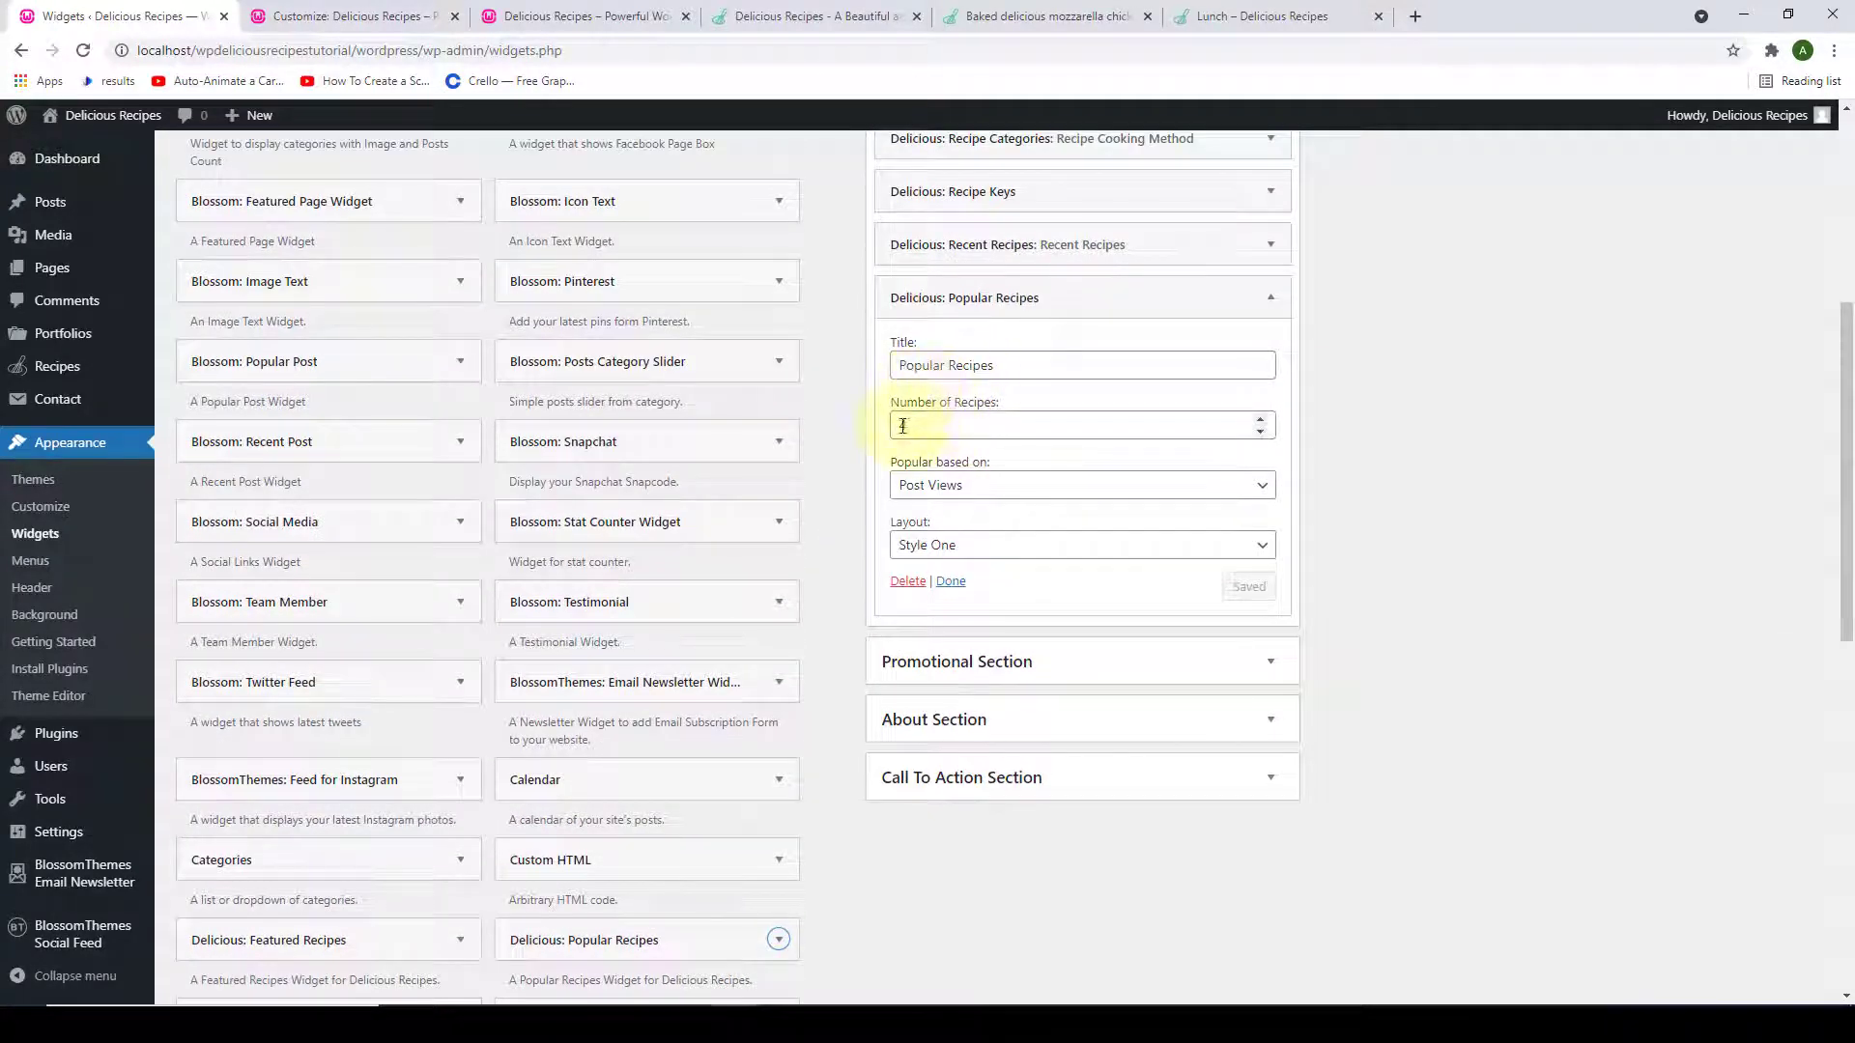
double_click(1260, 431)
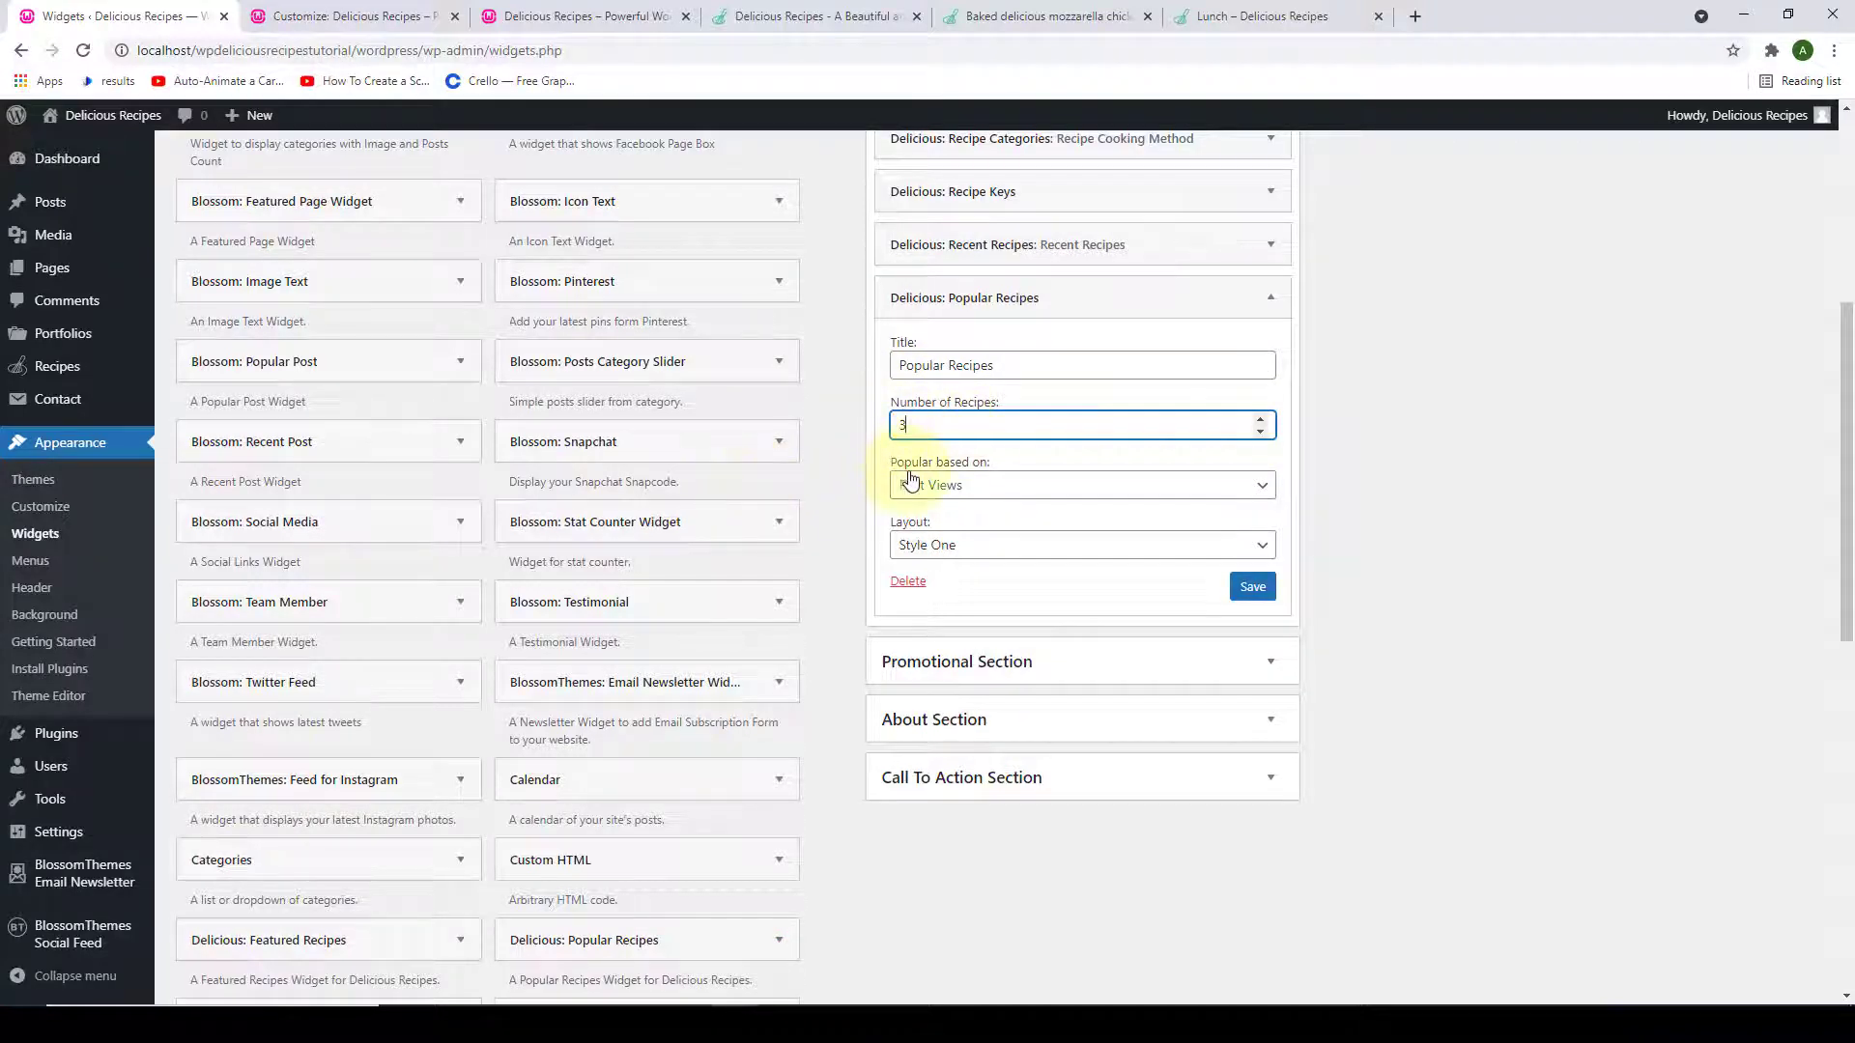
left_click(982, 547)
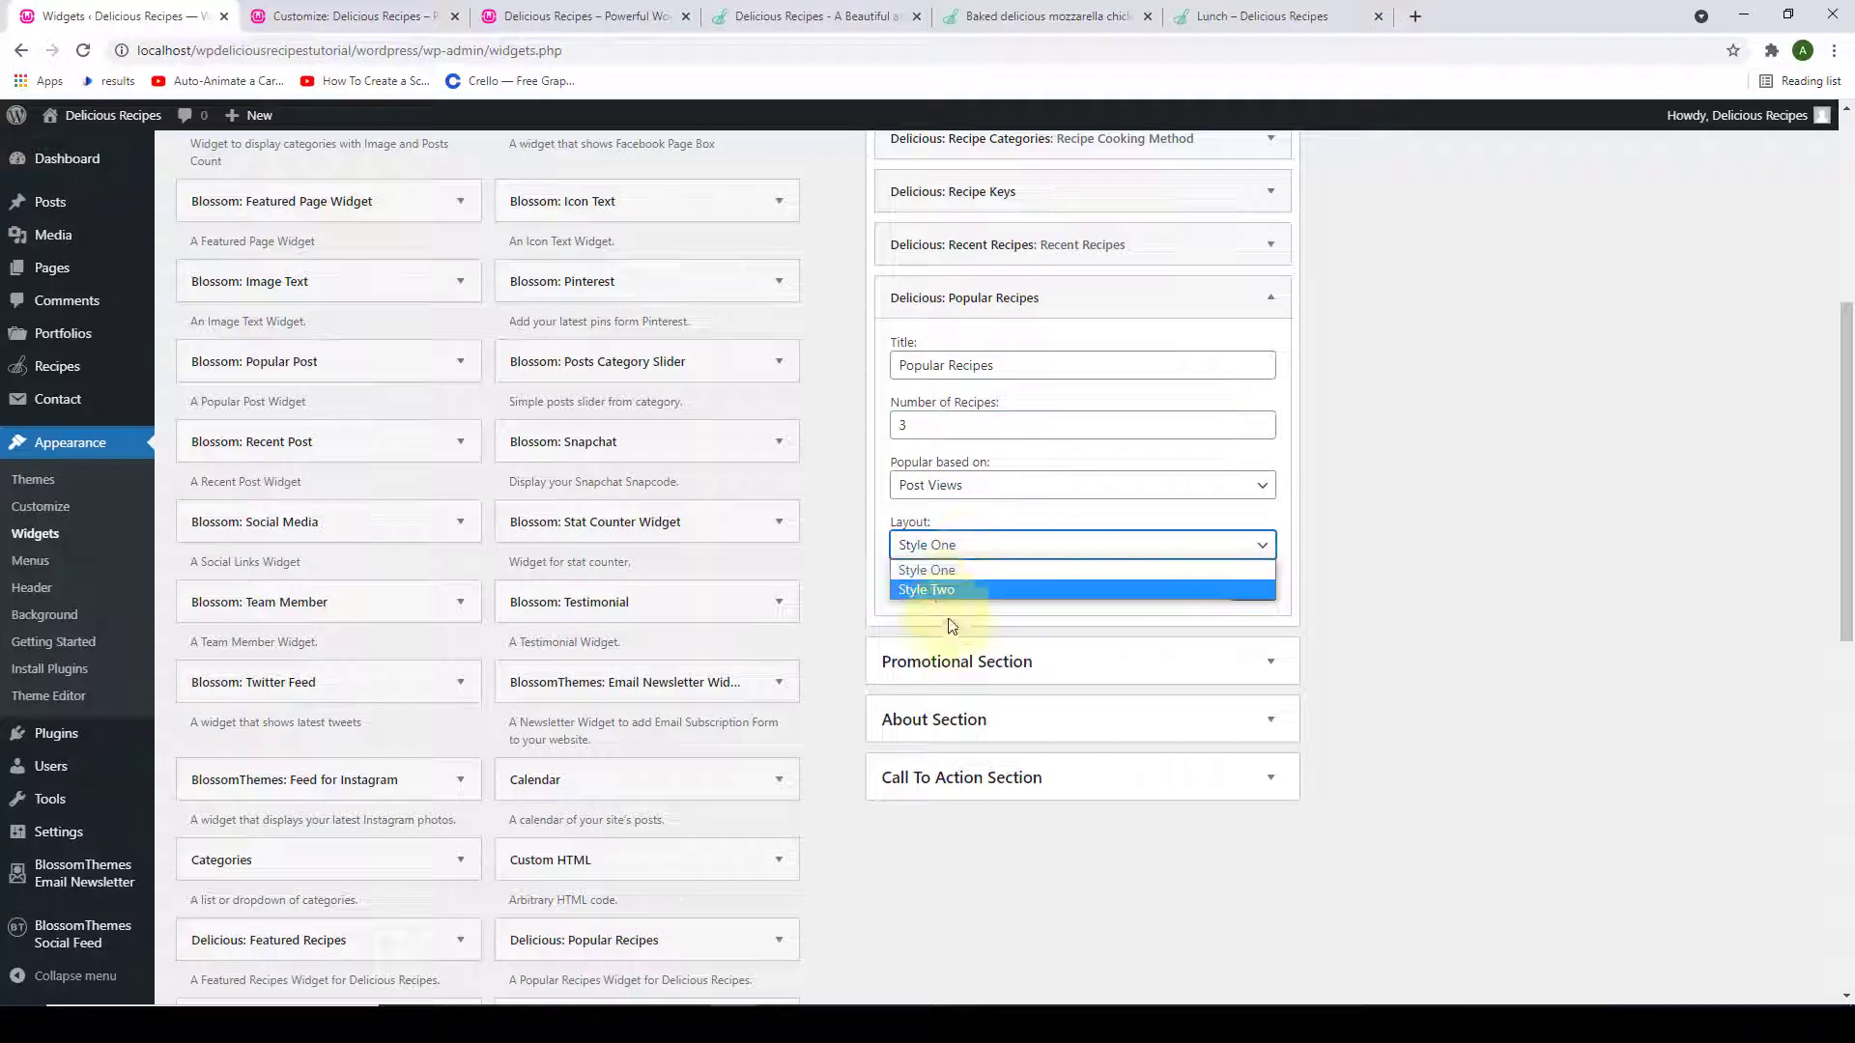
left_click(971, 591)
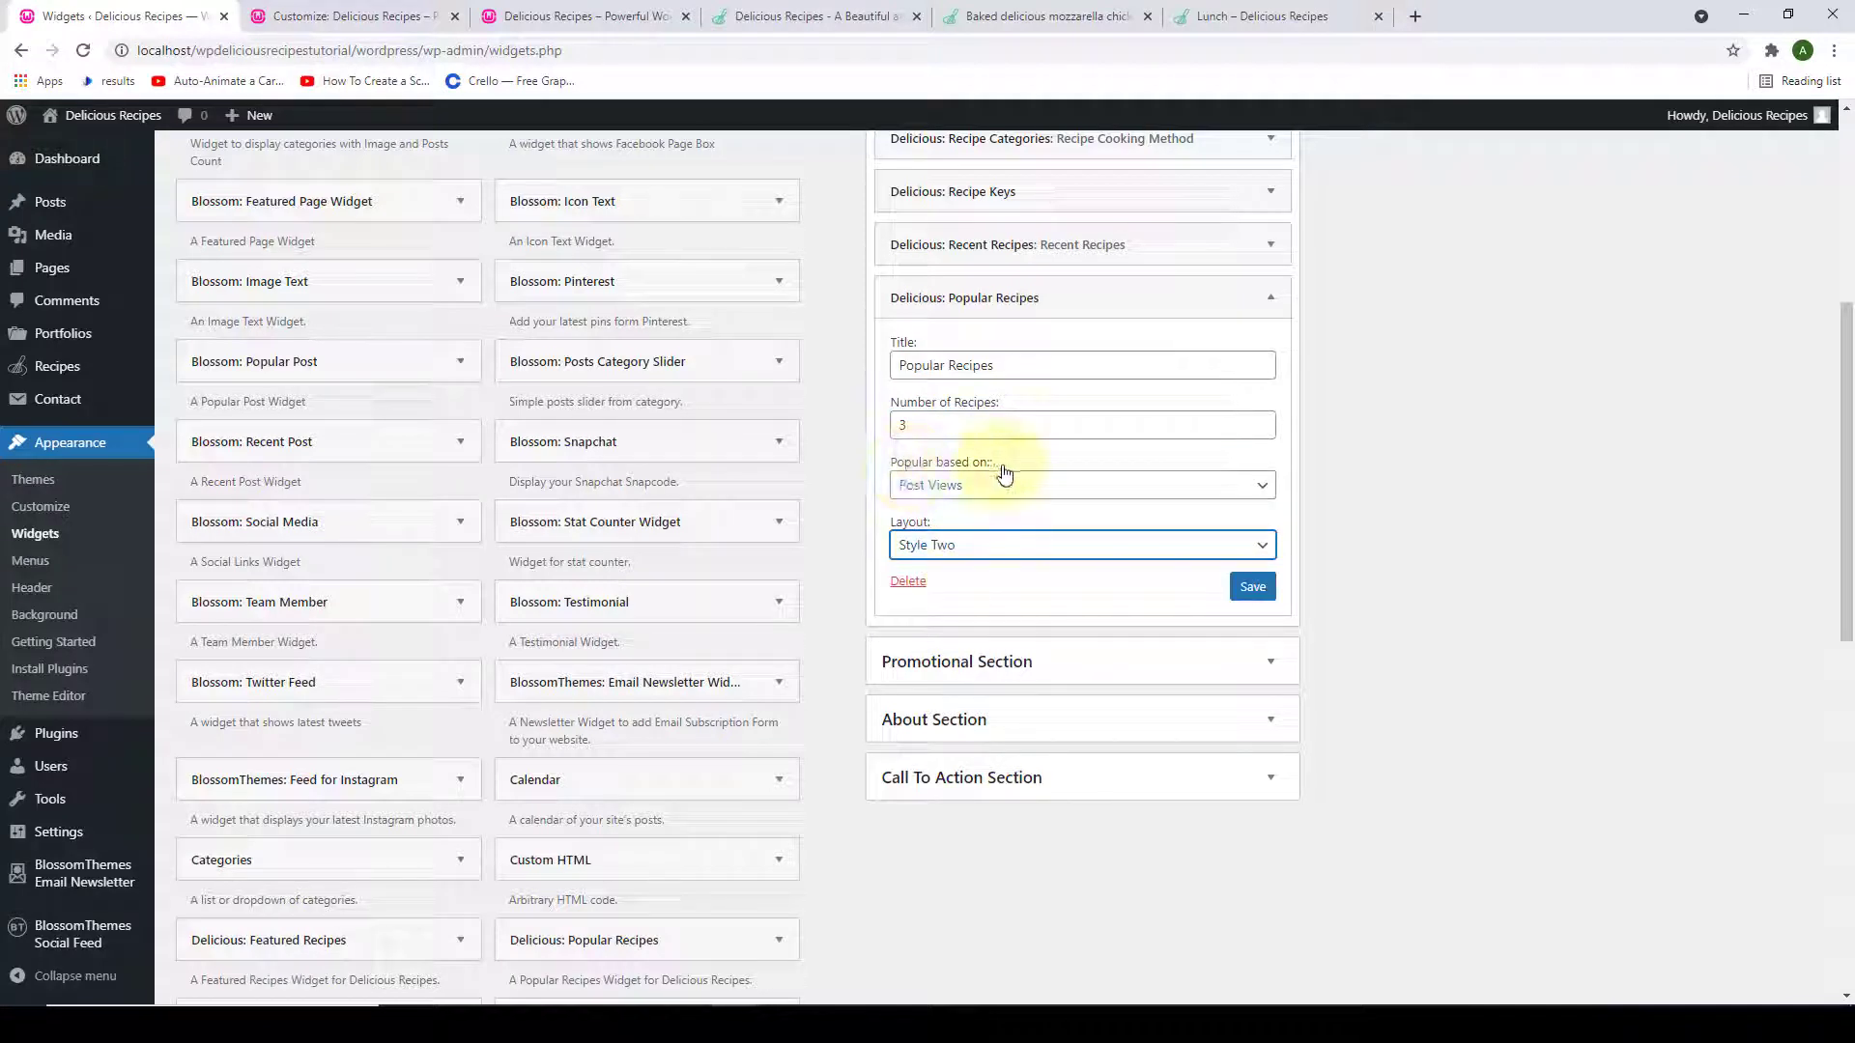
Base the Popular Recipes widget's popularity on Post Views, then save the widget and close its settings.
left_click(1067, 486)
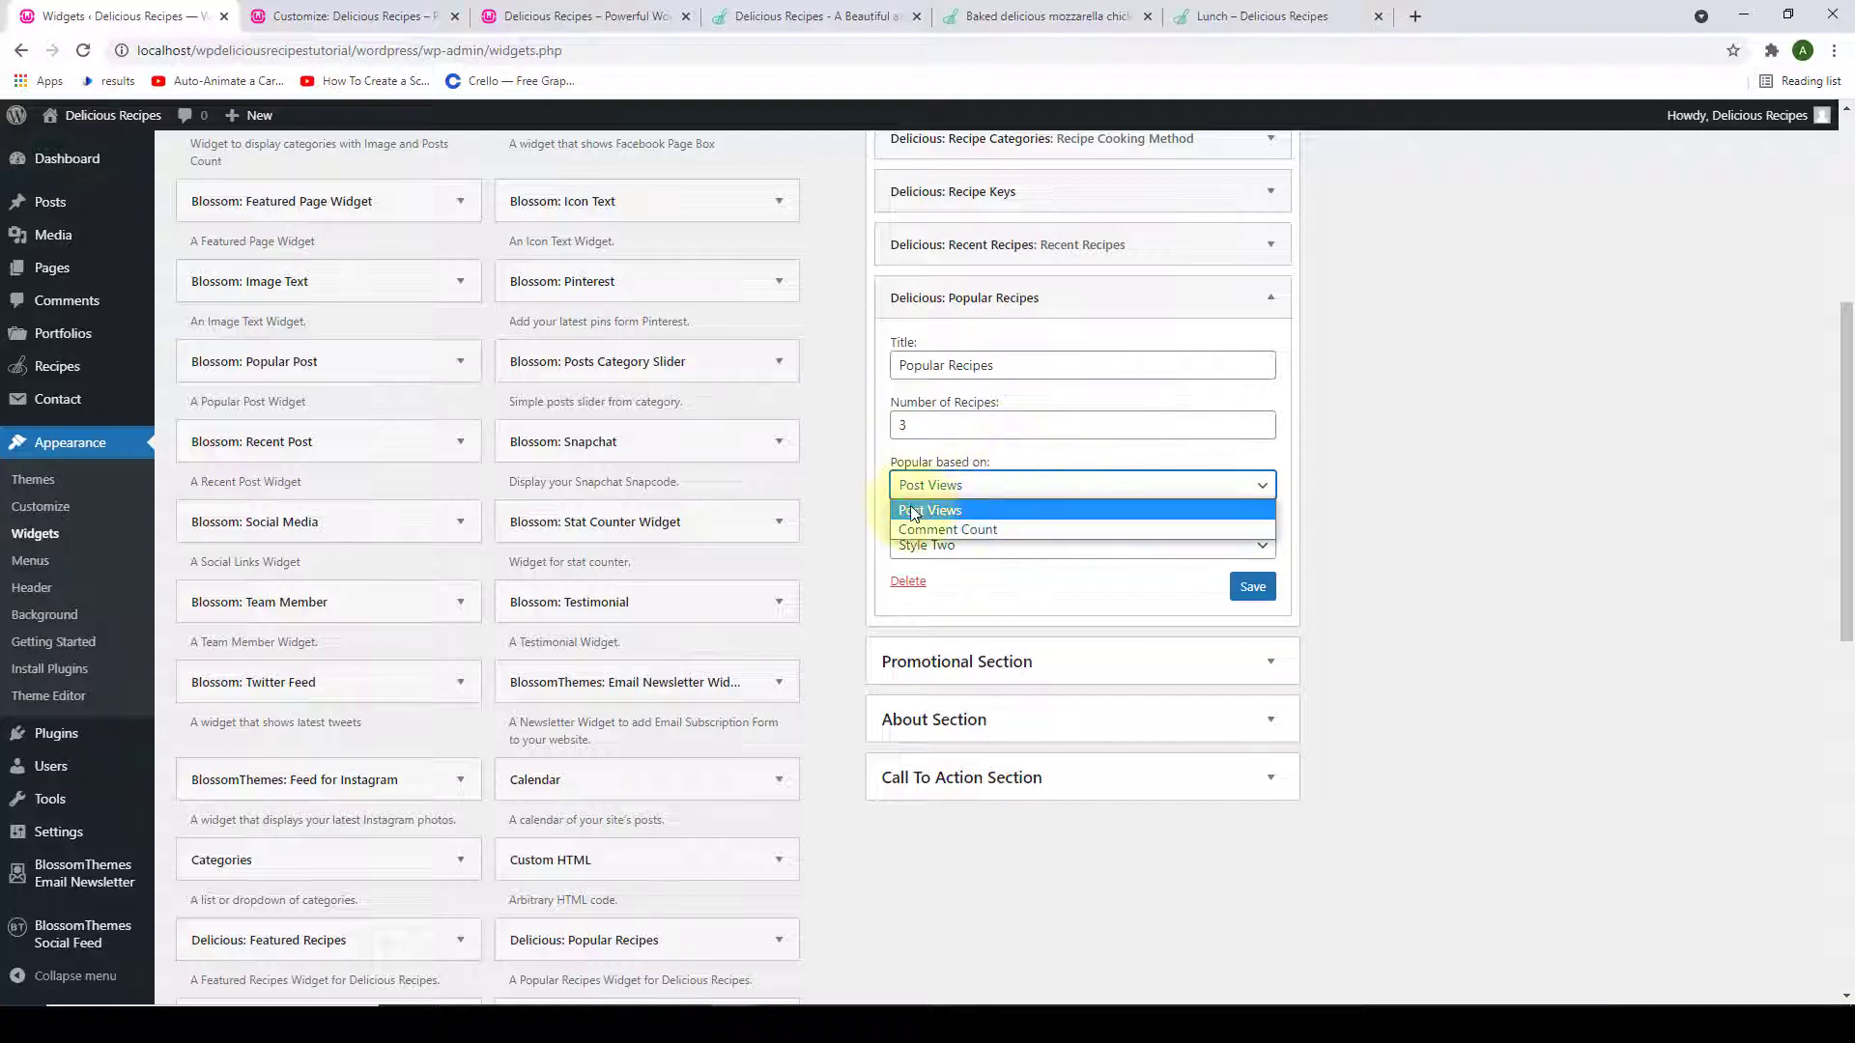
left_click(979, 516)
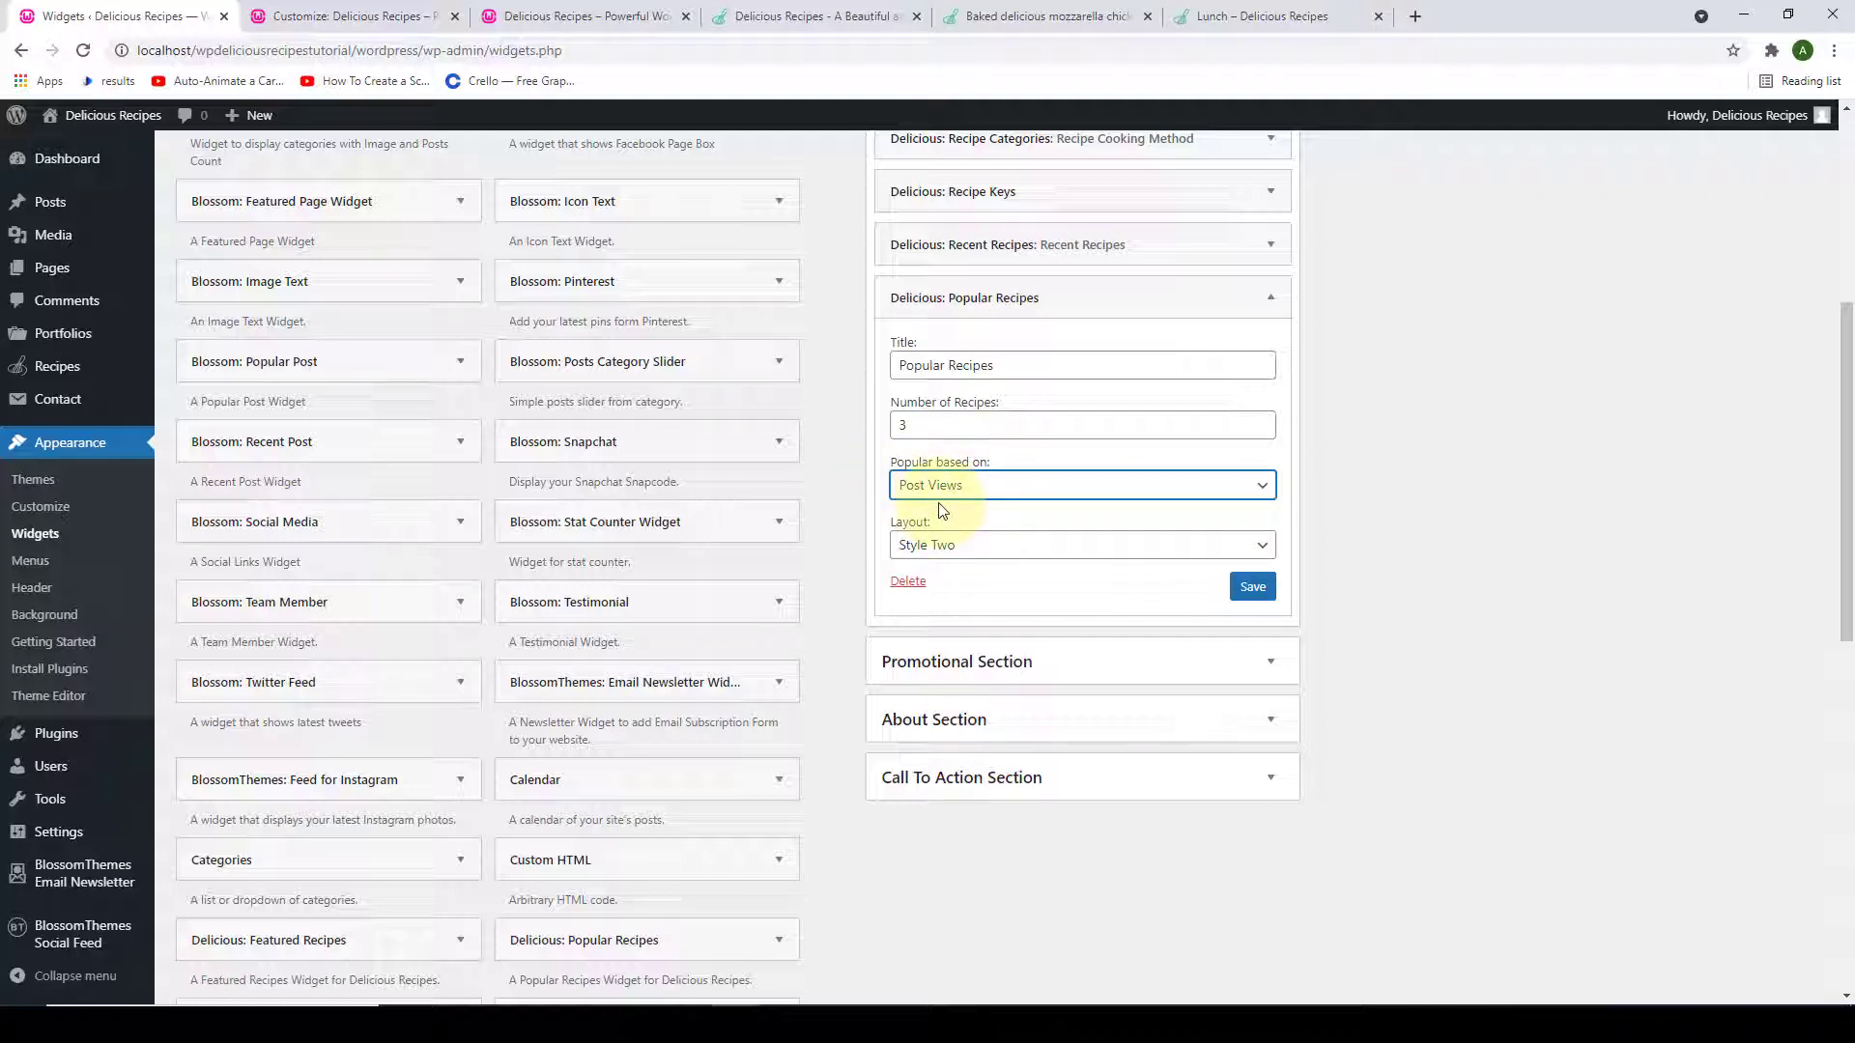
left_click(1256, 590)
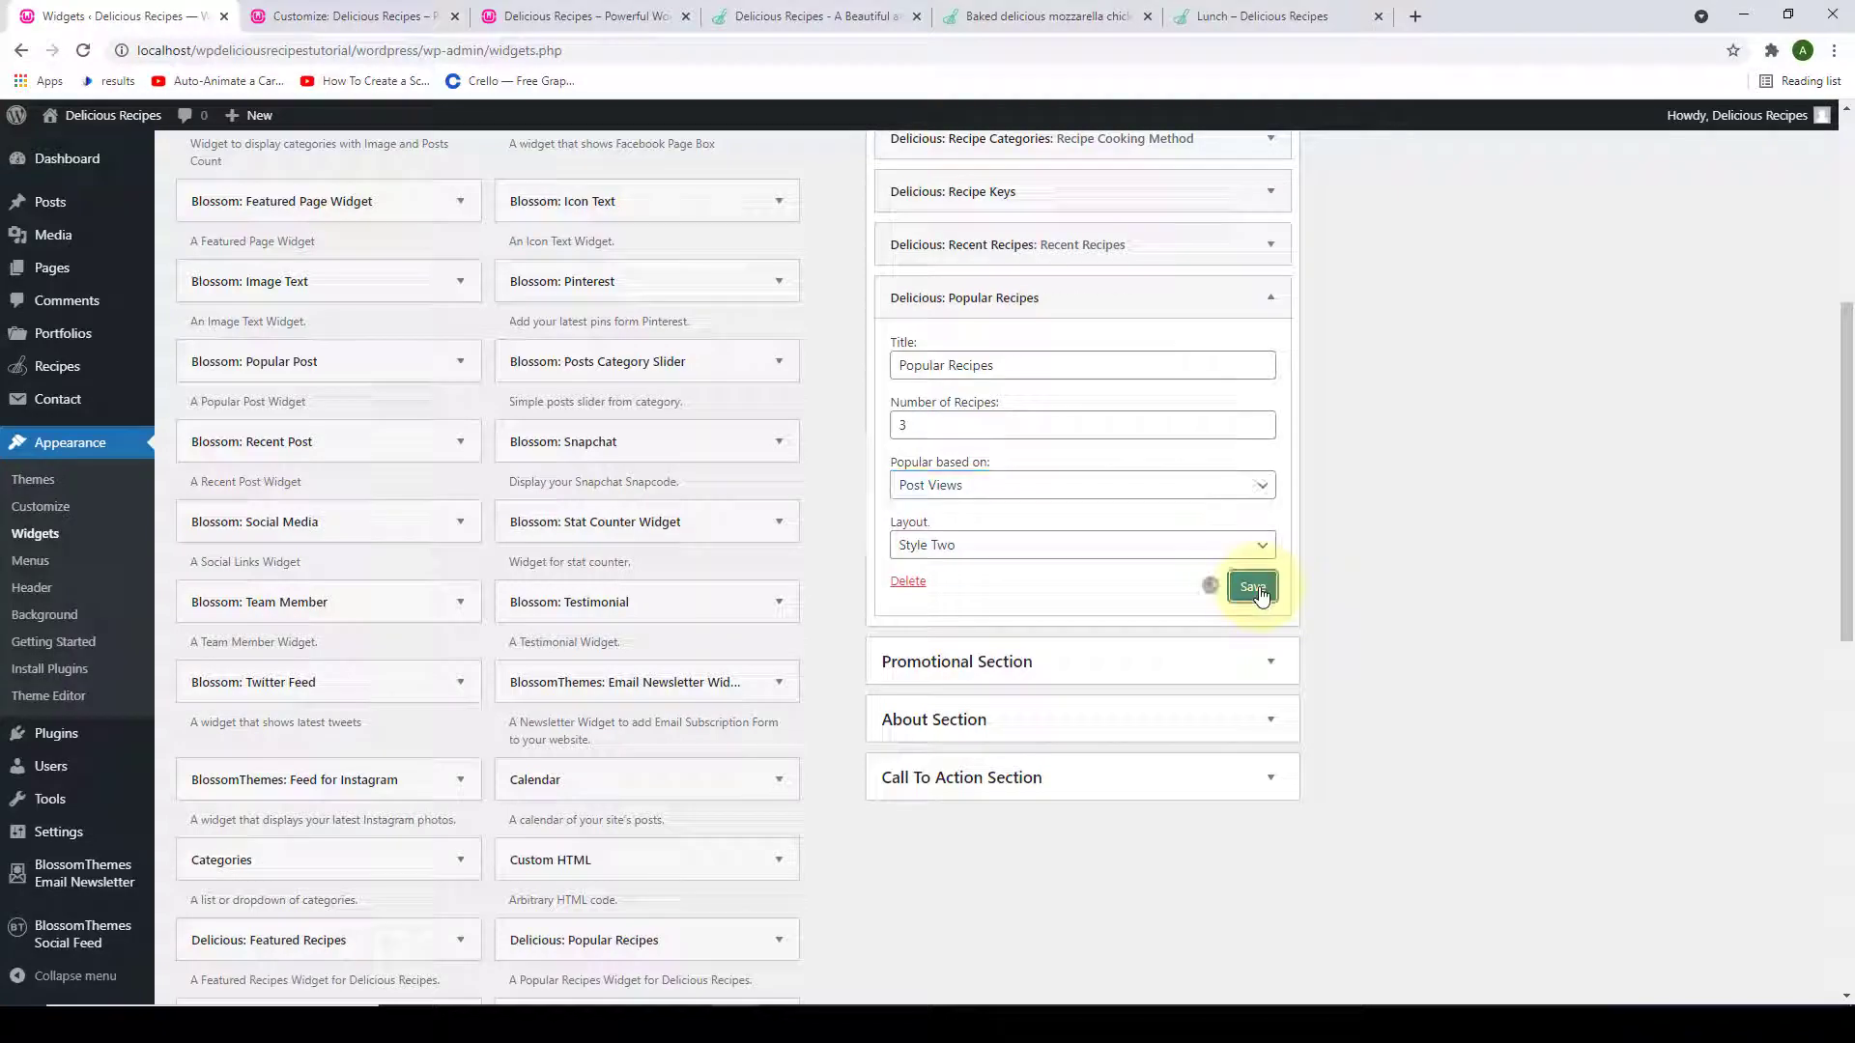
left_click(951, 583)
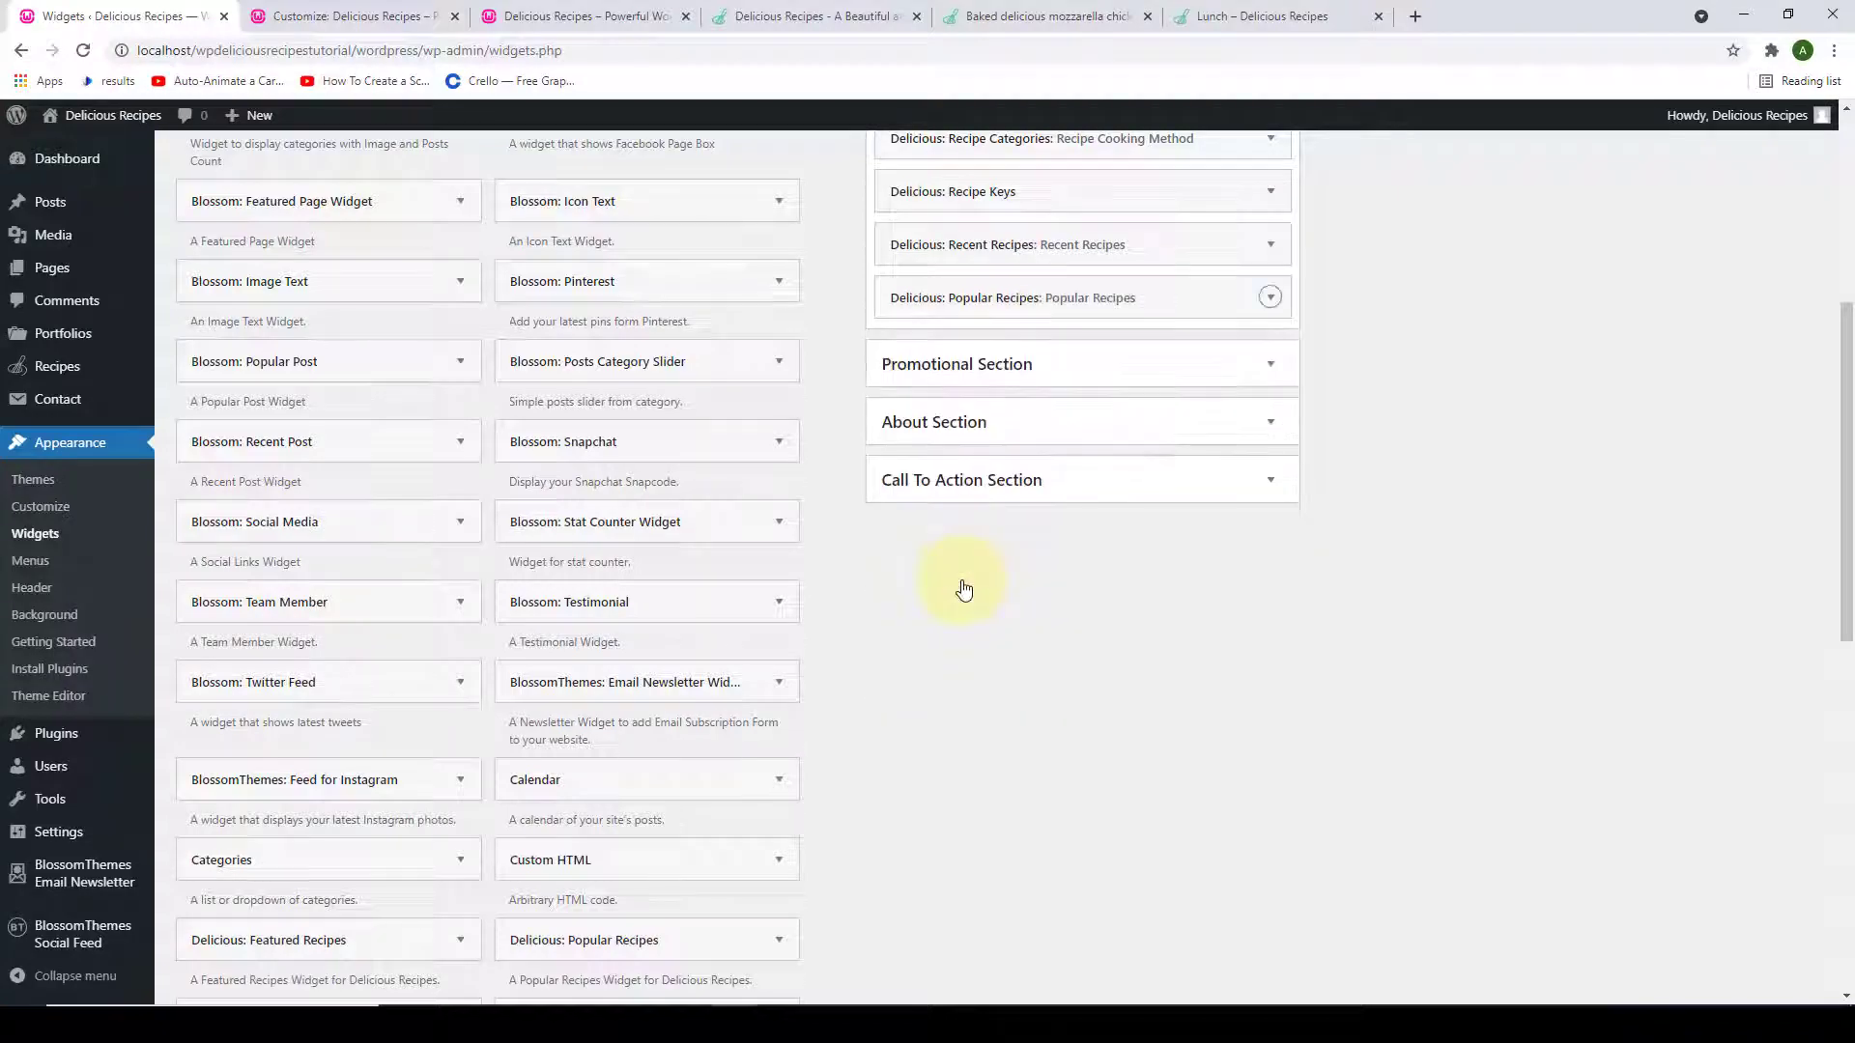
Reload the site's home page and examine the Popular Recipes widget below the Recent Recipes widget.
left_click(626, 10)
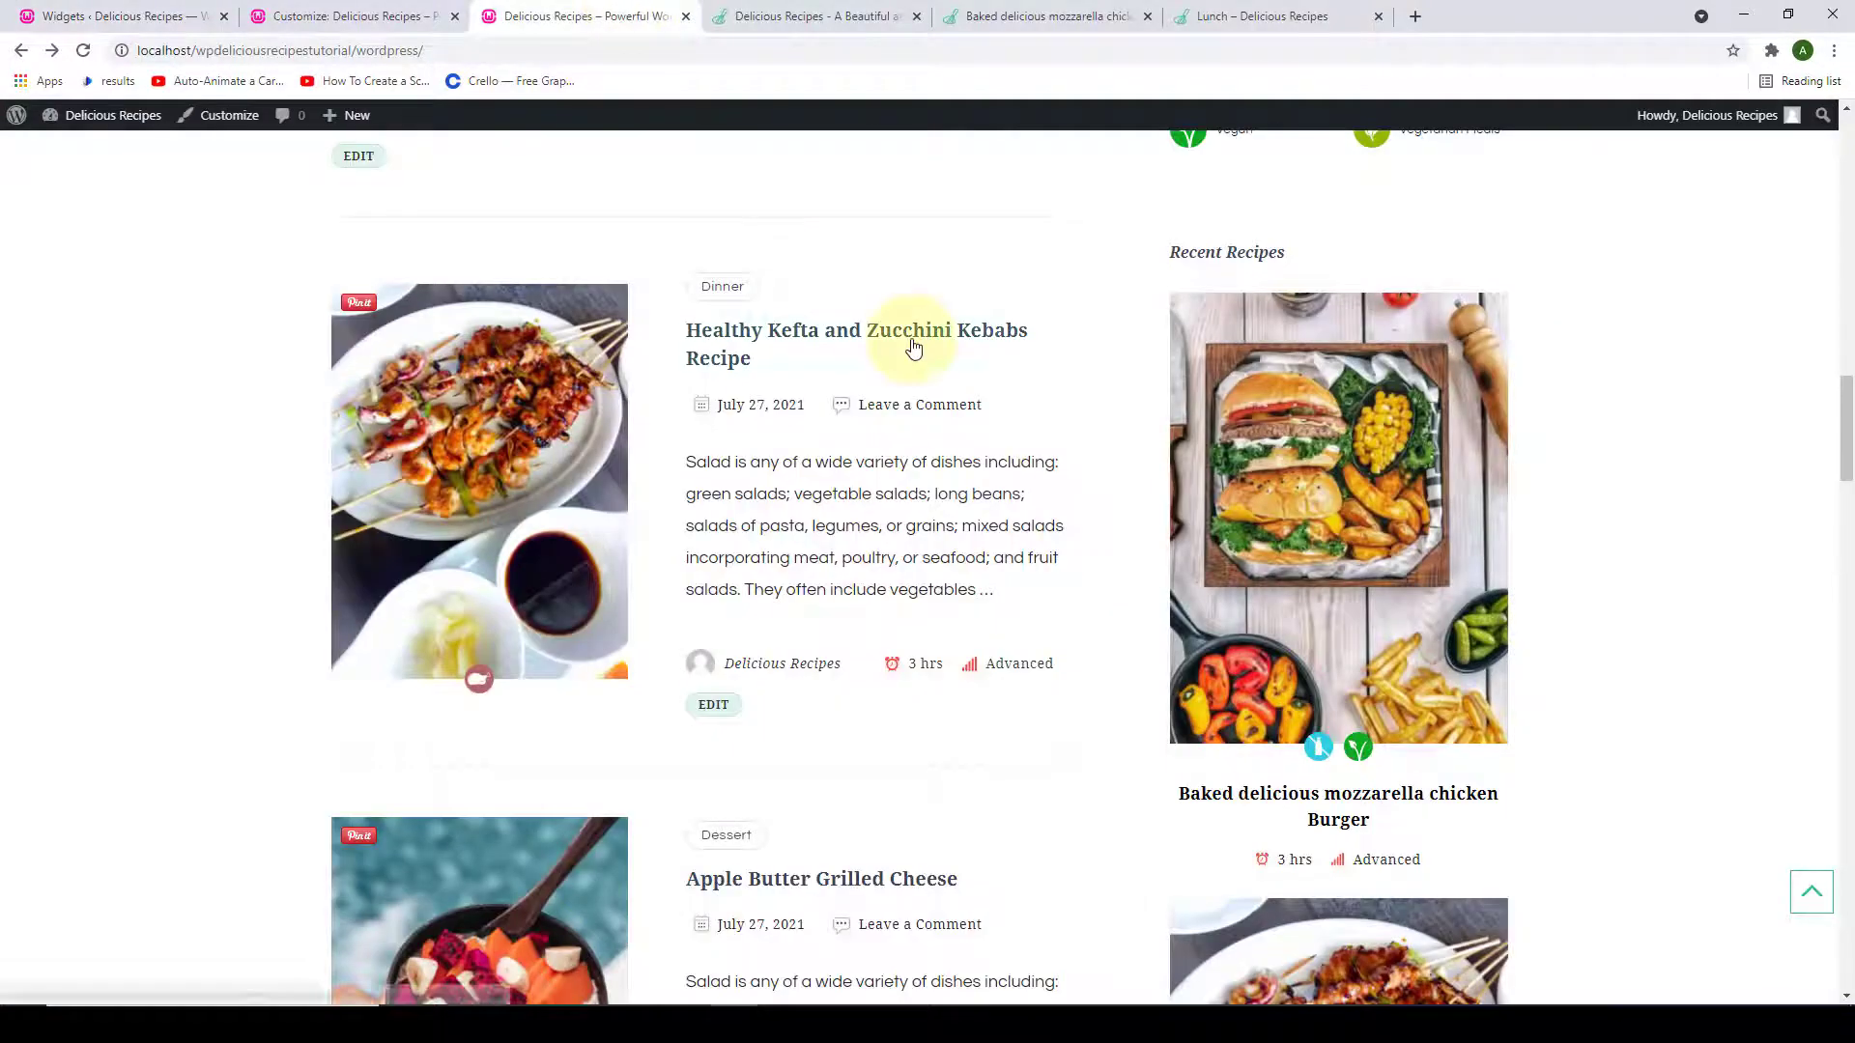
scroll(911, 350, "down", 20)
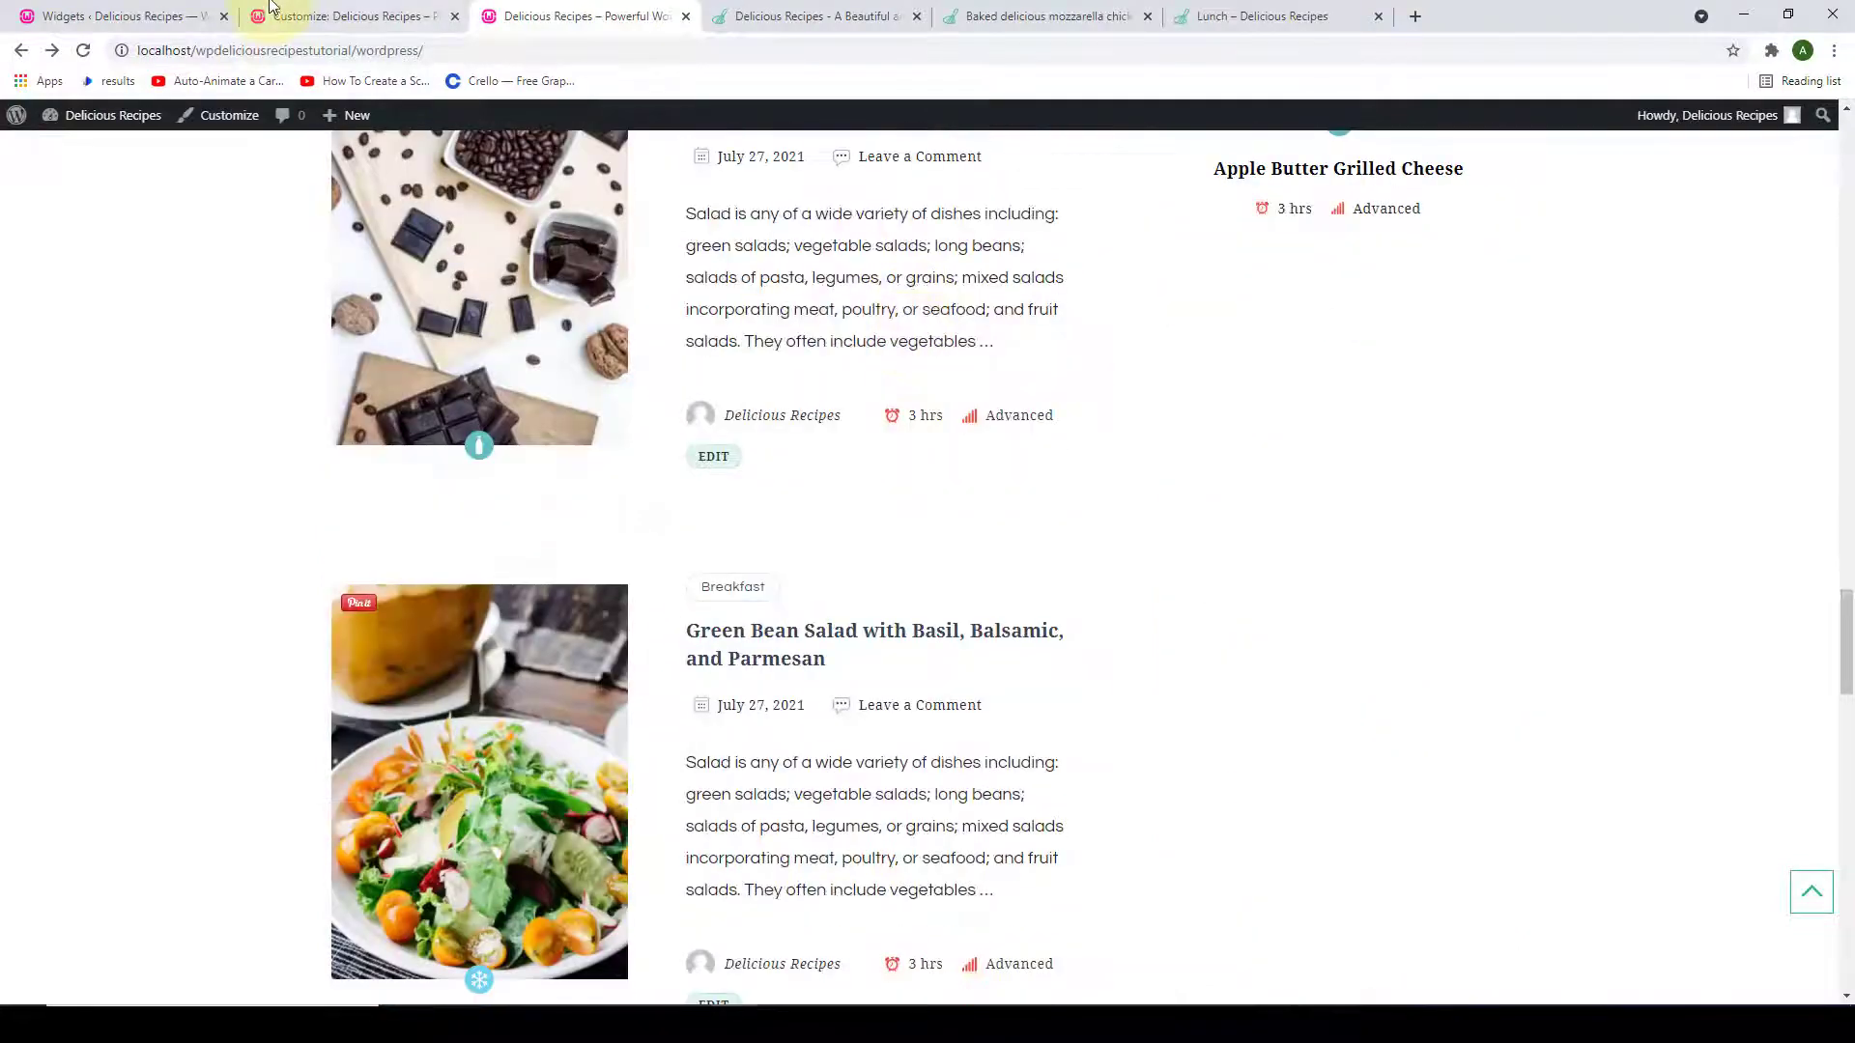
left_click(83, 51)
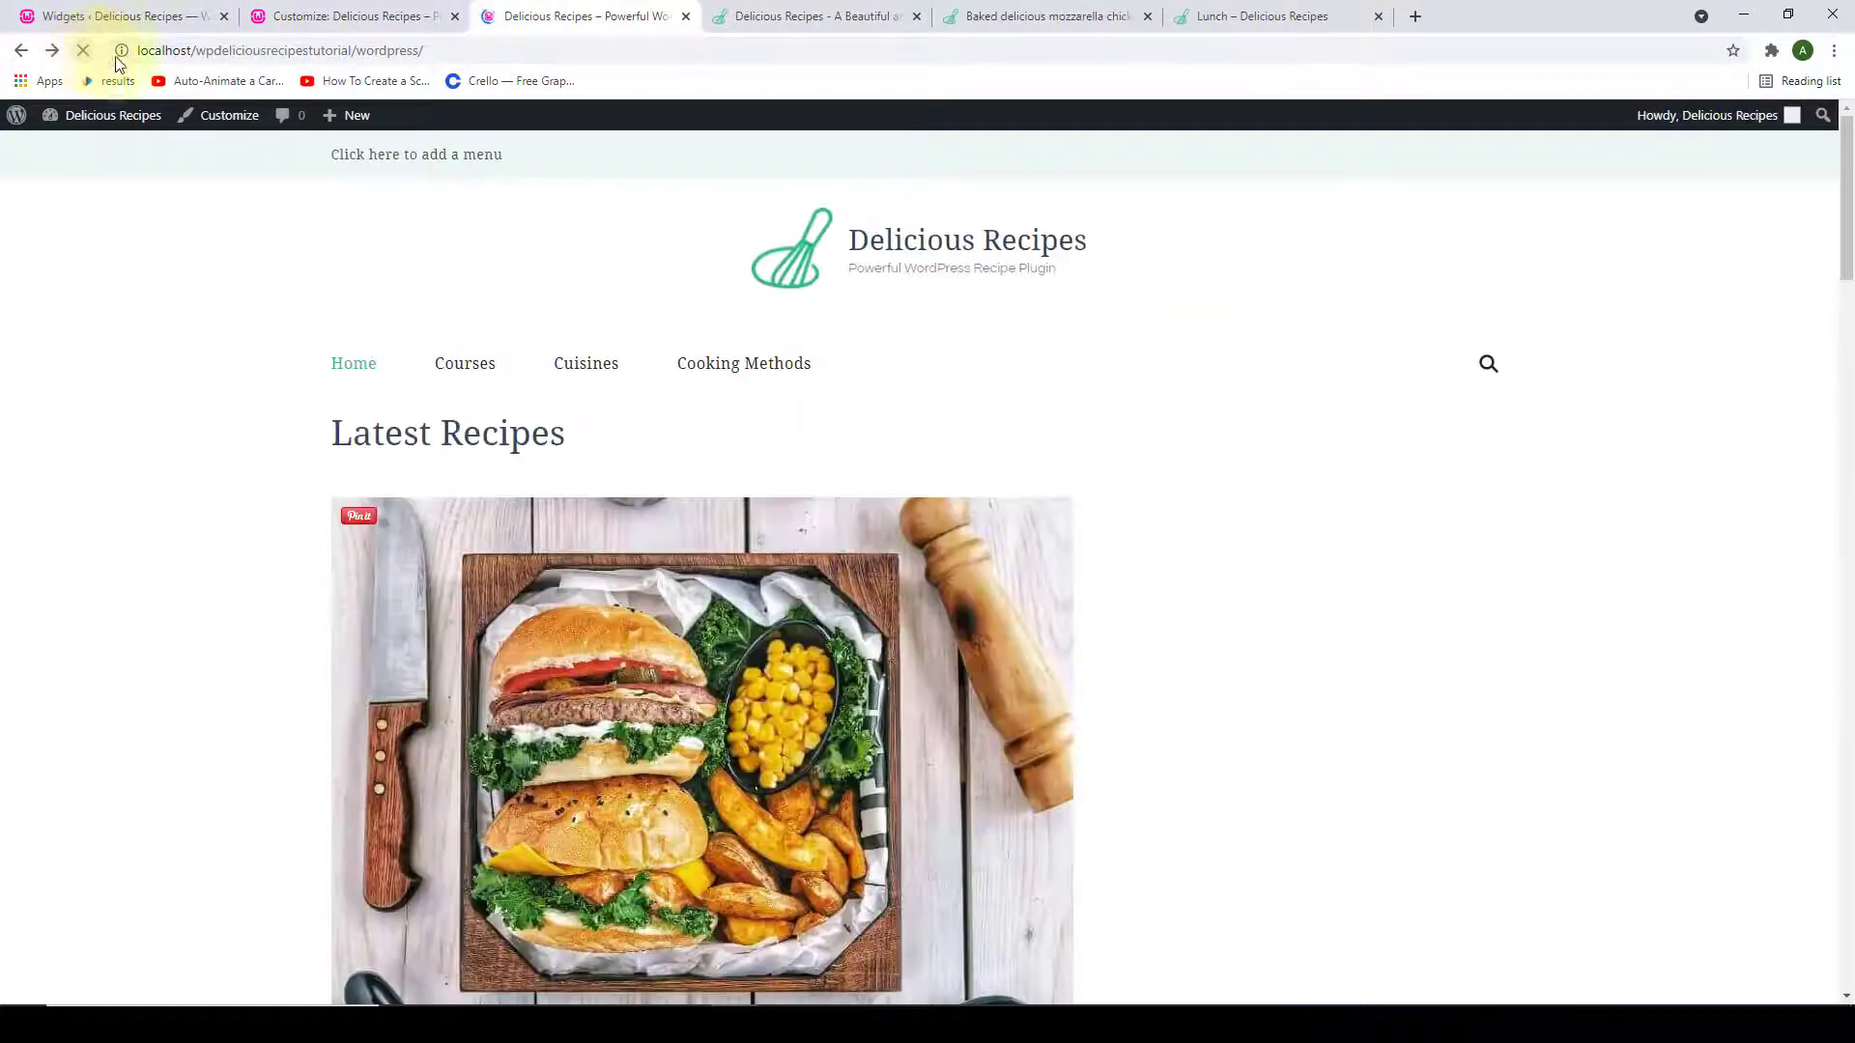
scroll(1271, 280, "down", 1)
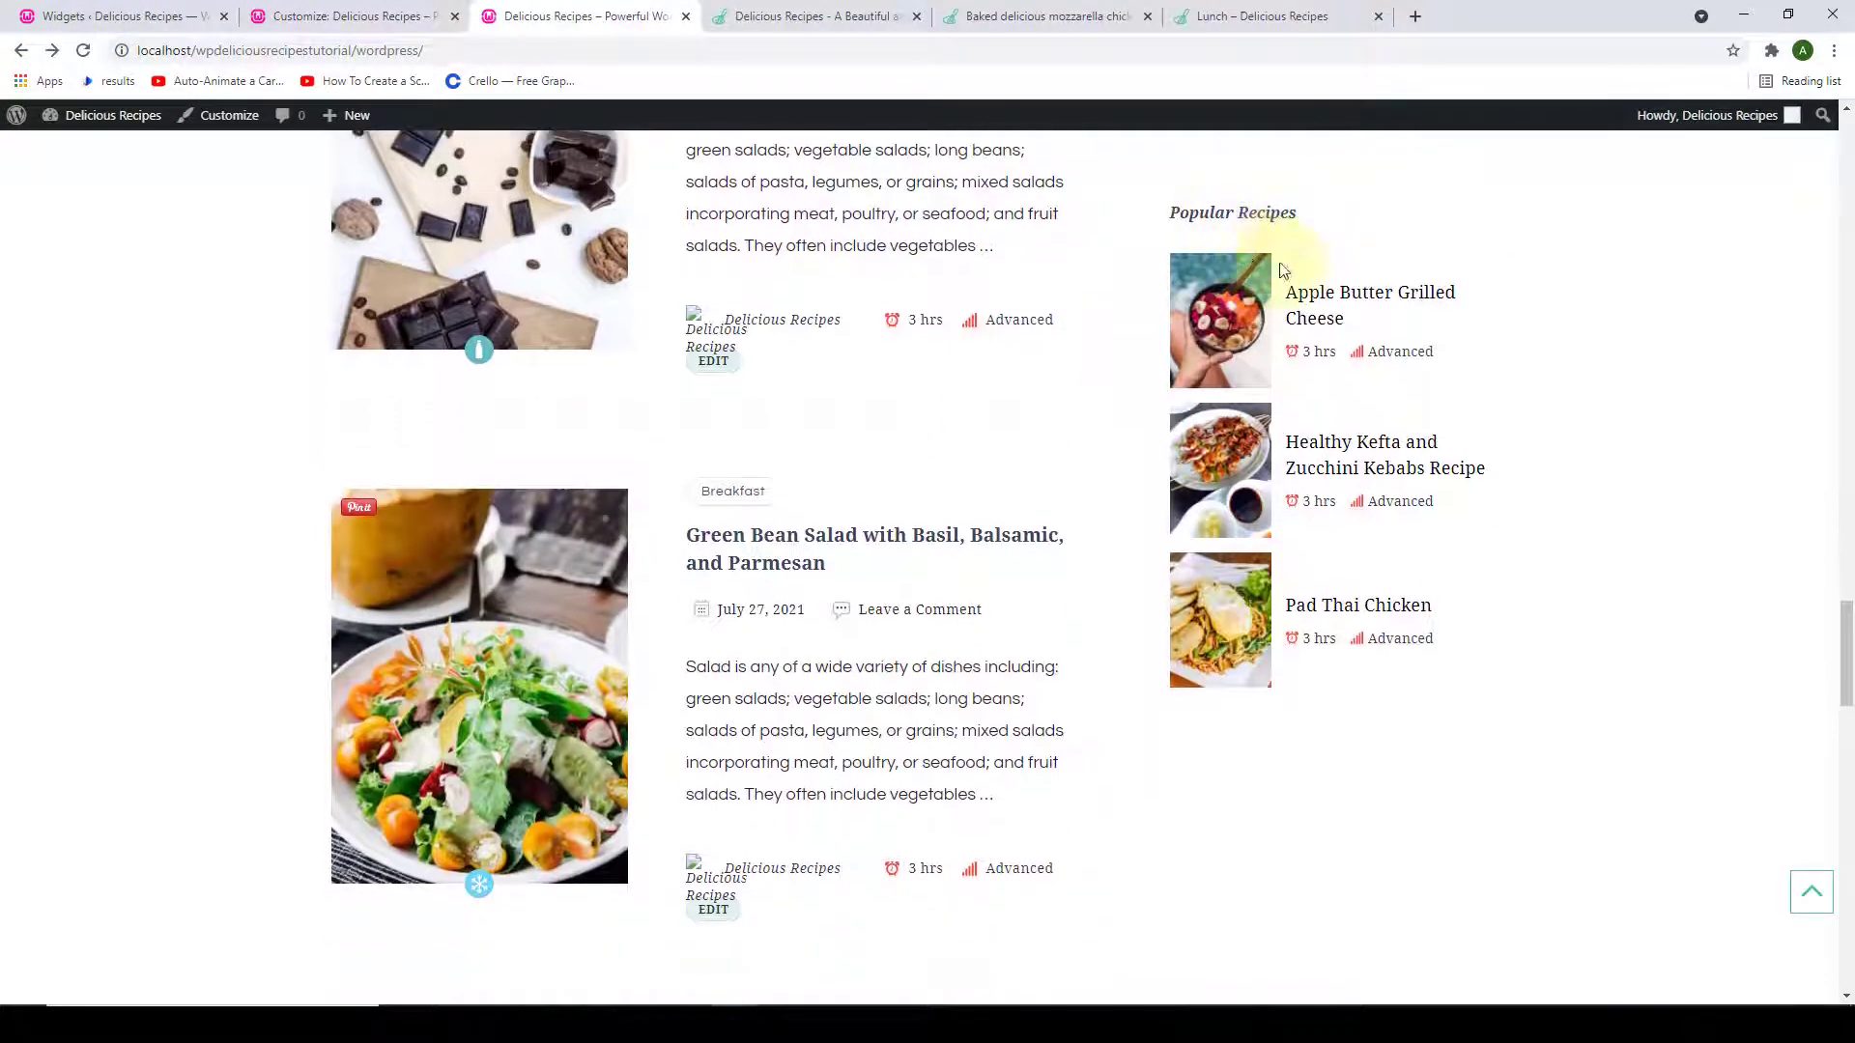
scroll(1318, 415, "down", 2)
scroll(1328, 495, "up", 2)
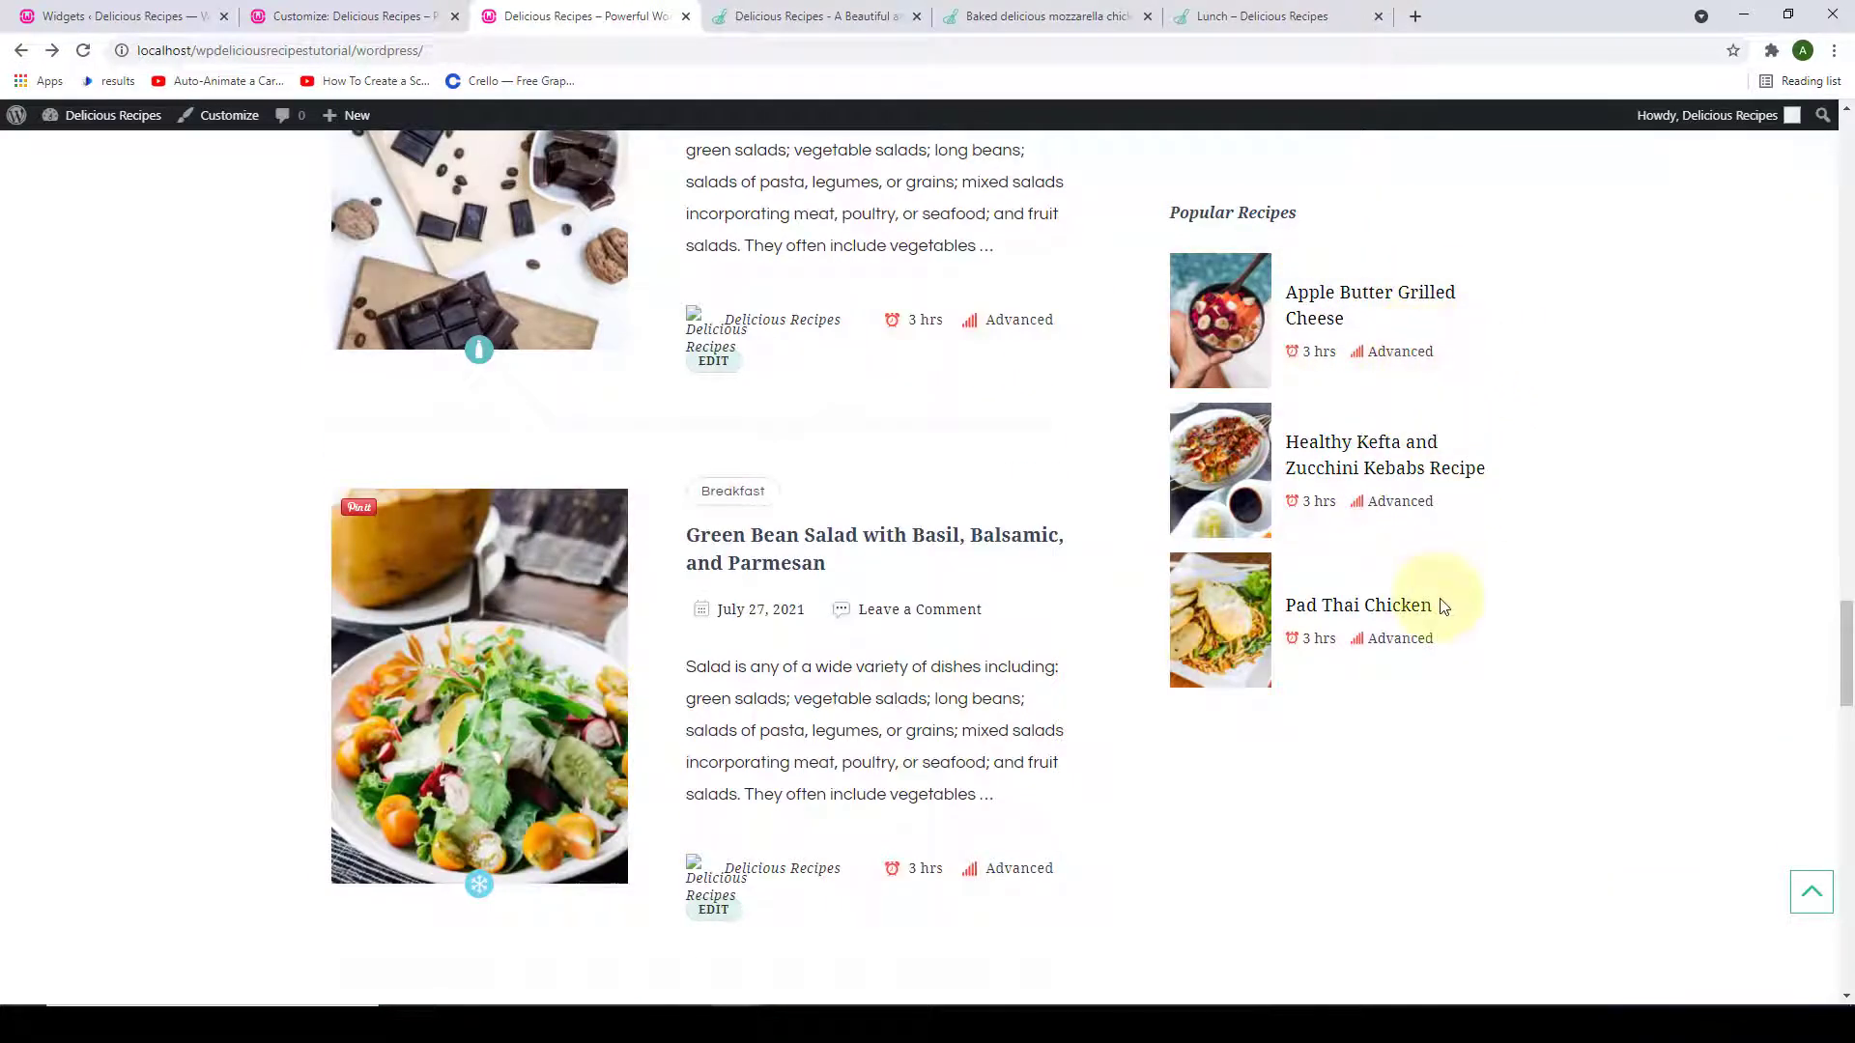
scroll(1440, 601, "up", 2)
scroll(1439, 606, "down", 2)
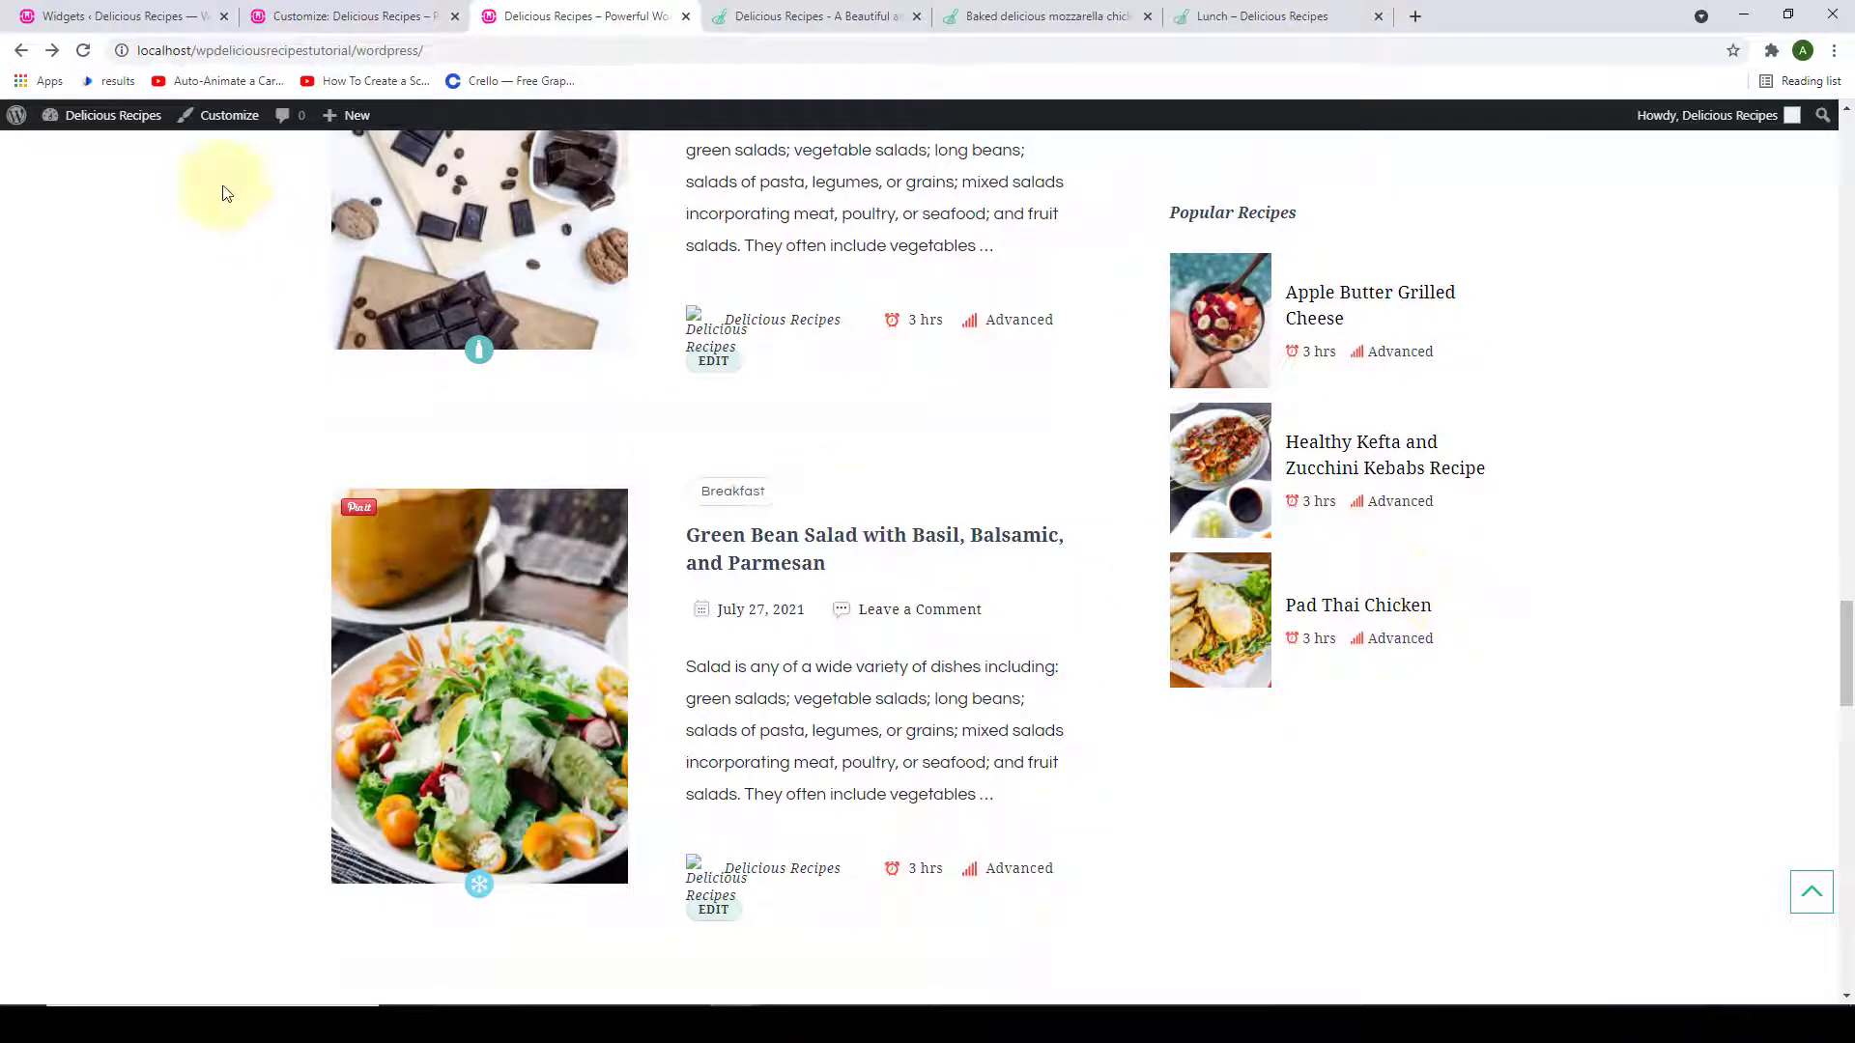
Return to the widgets page, add a Delicious: Popular Tags widget to the Sidebar area and close its settings.
left_click(143, 16)
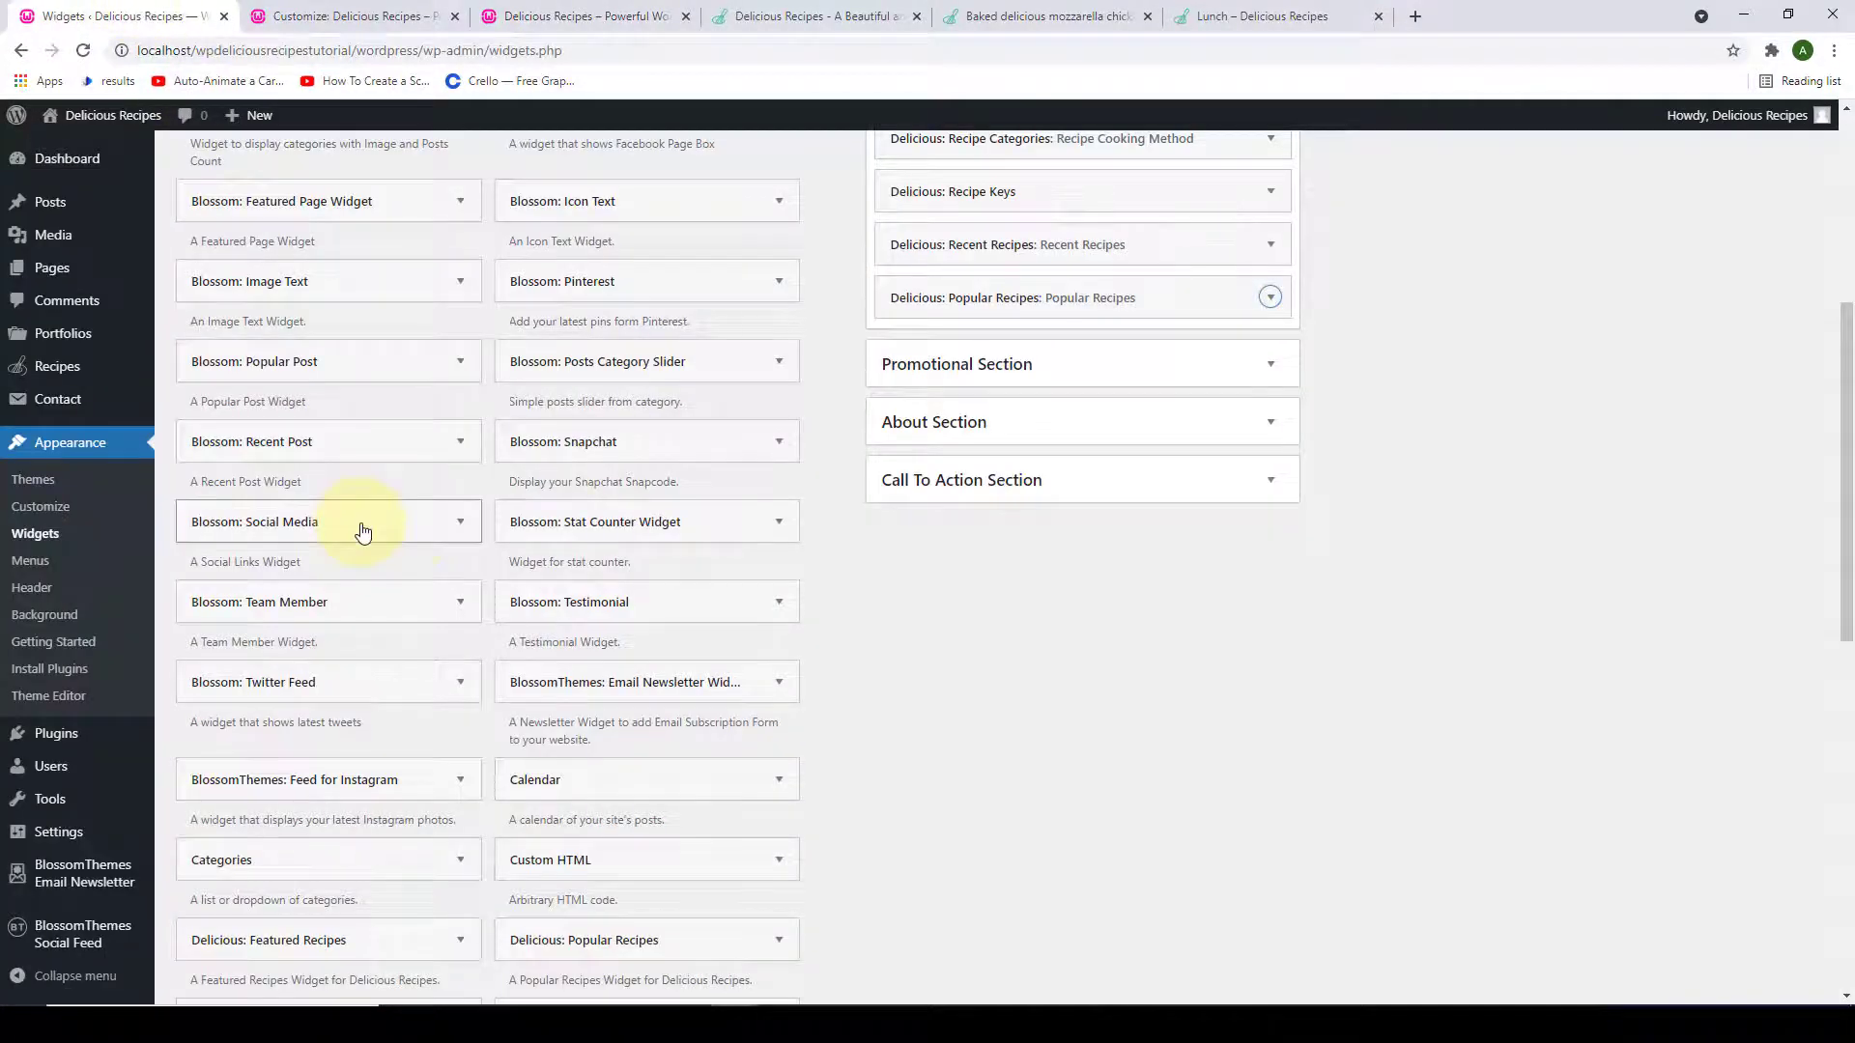
scroll(361, 522, "down", 9)
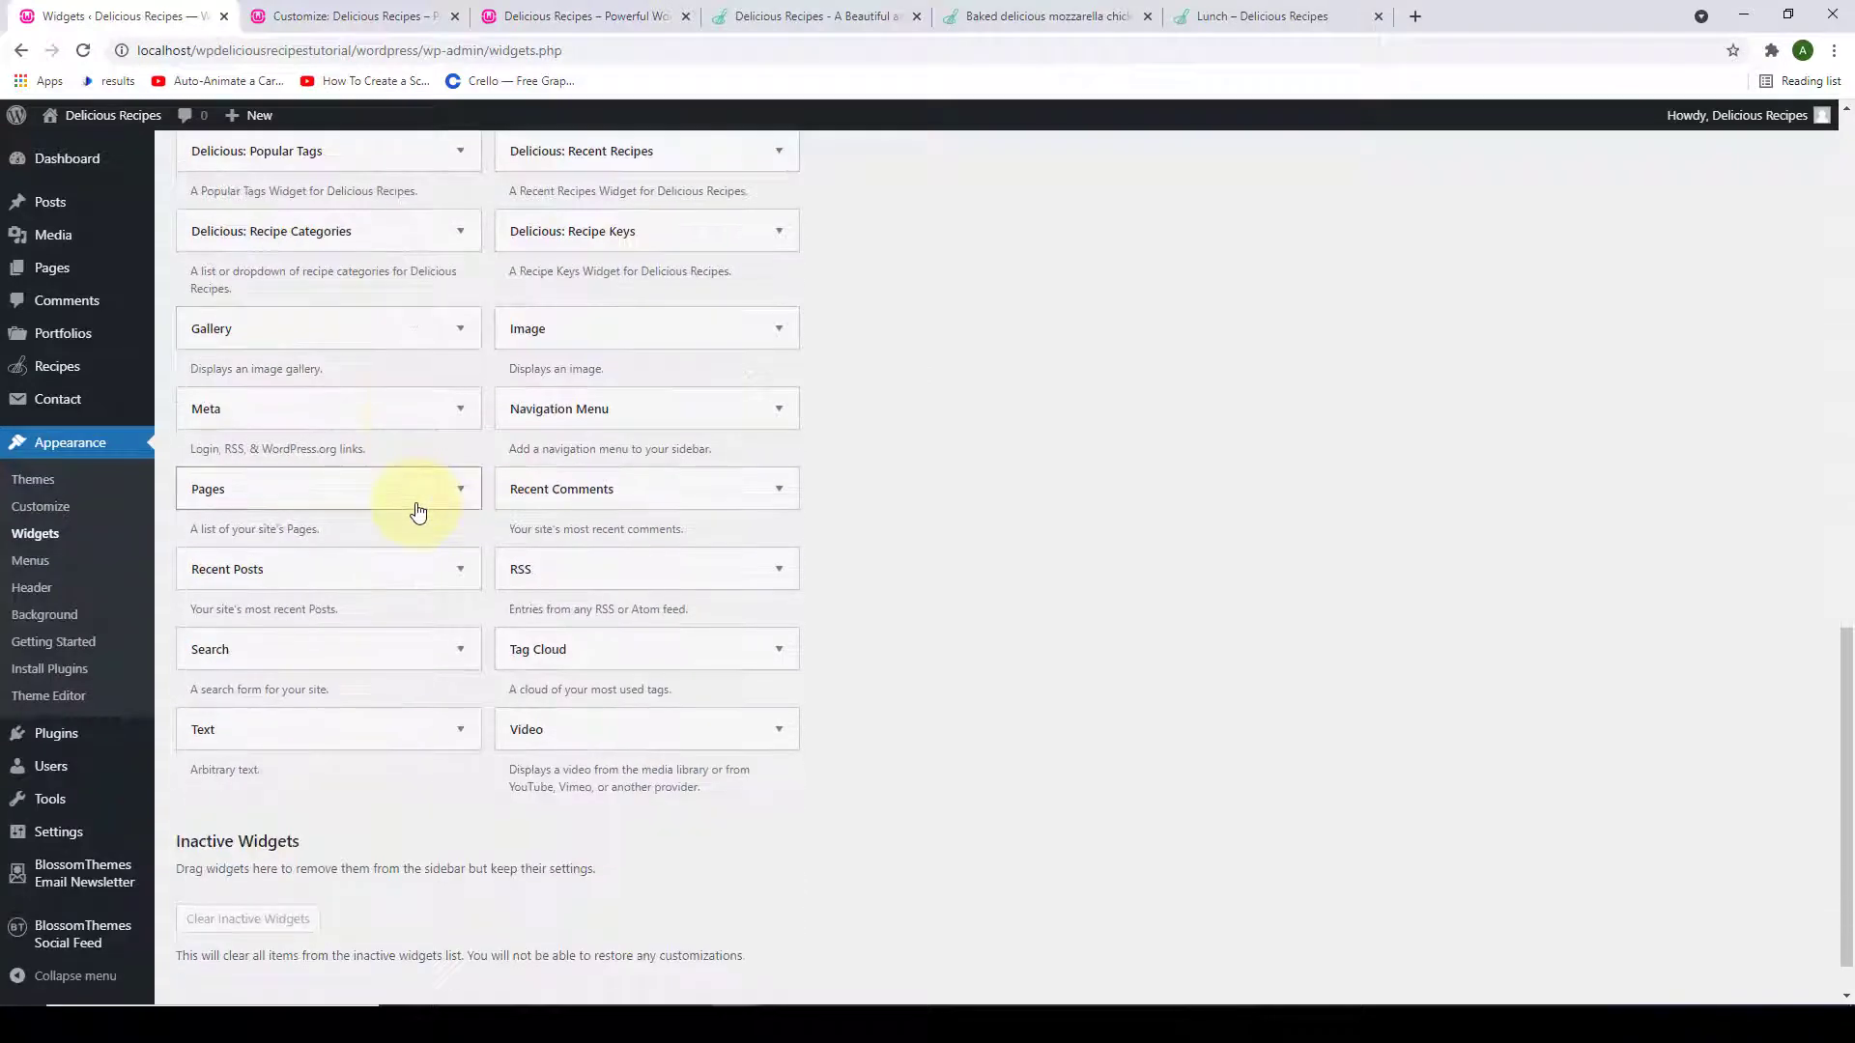
scroll(417, 512, "up", 2)
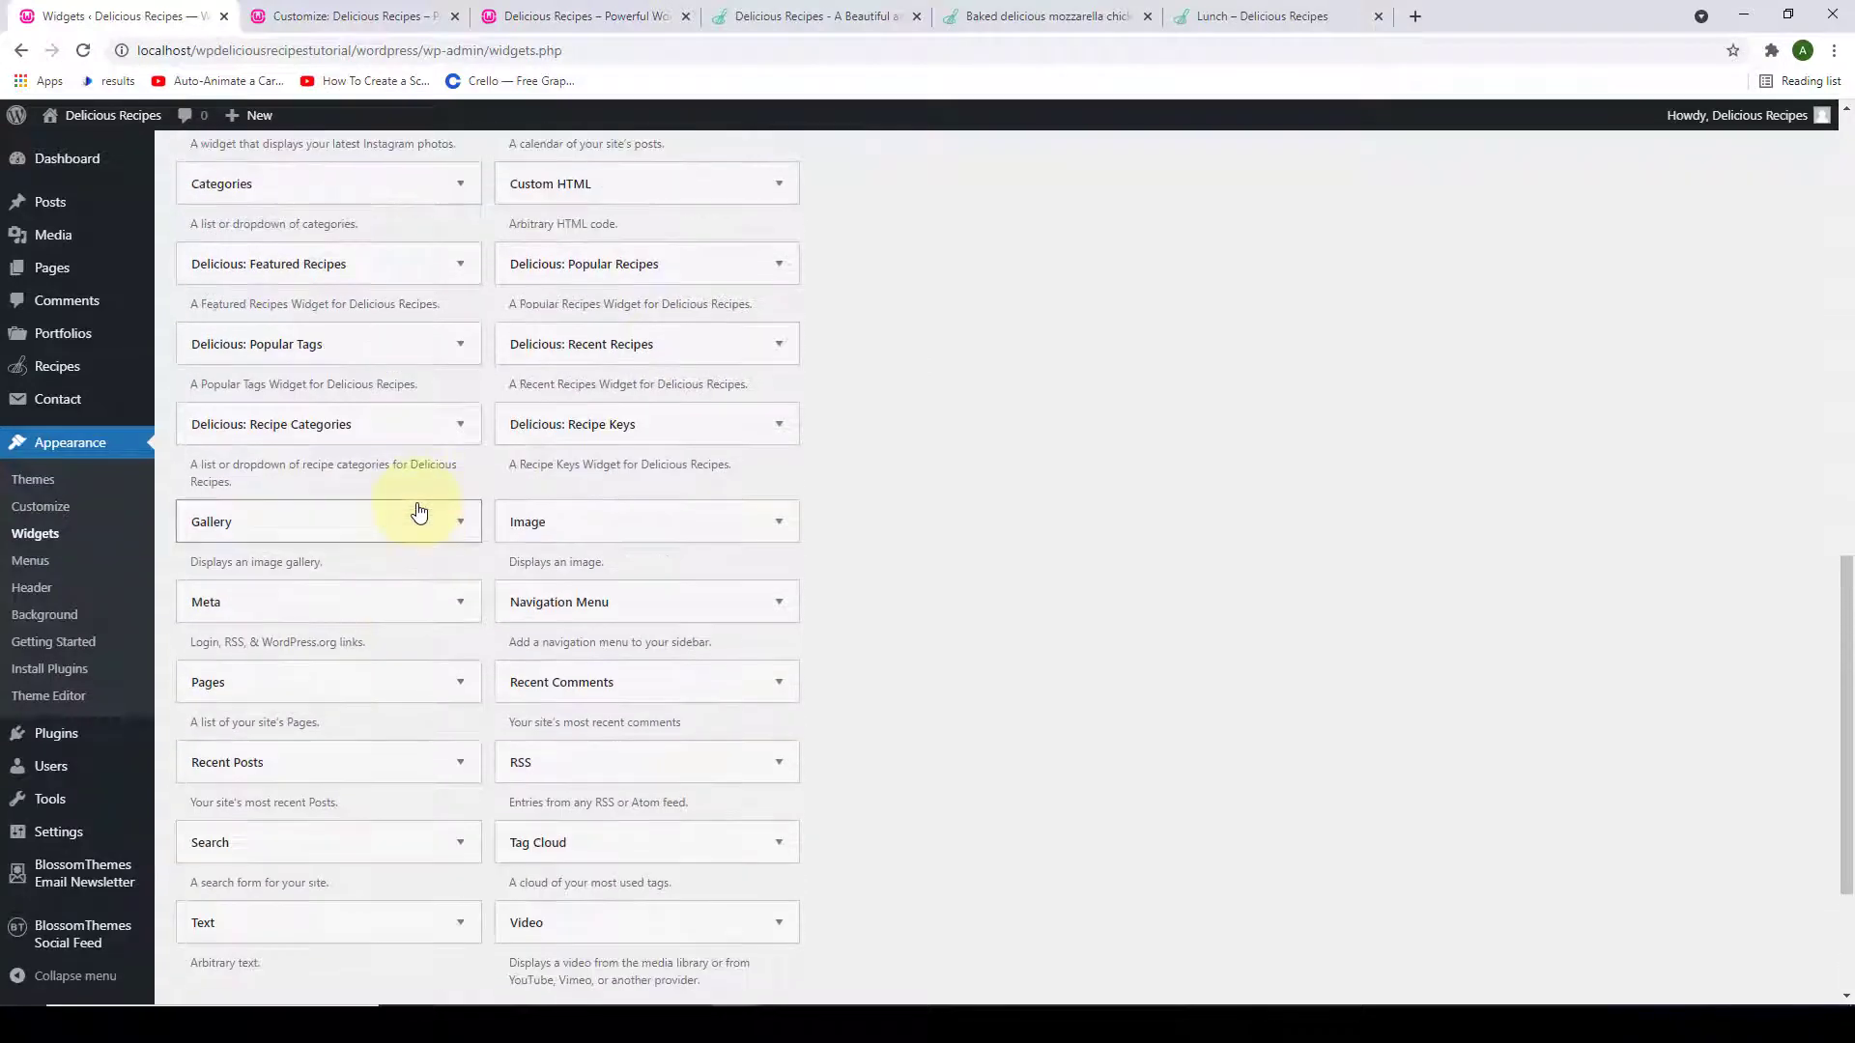
left_click(406, 355)
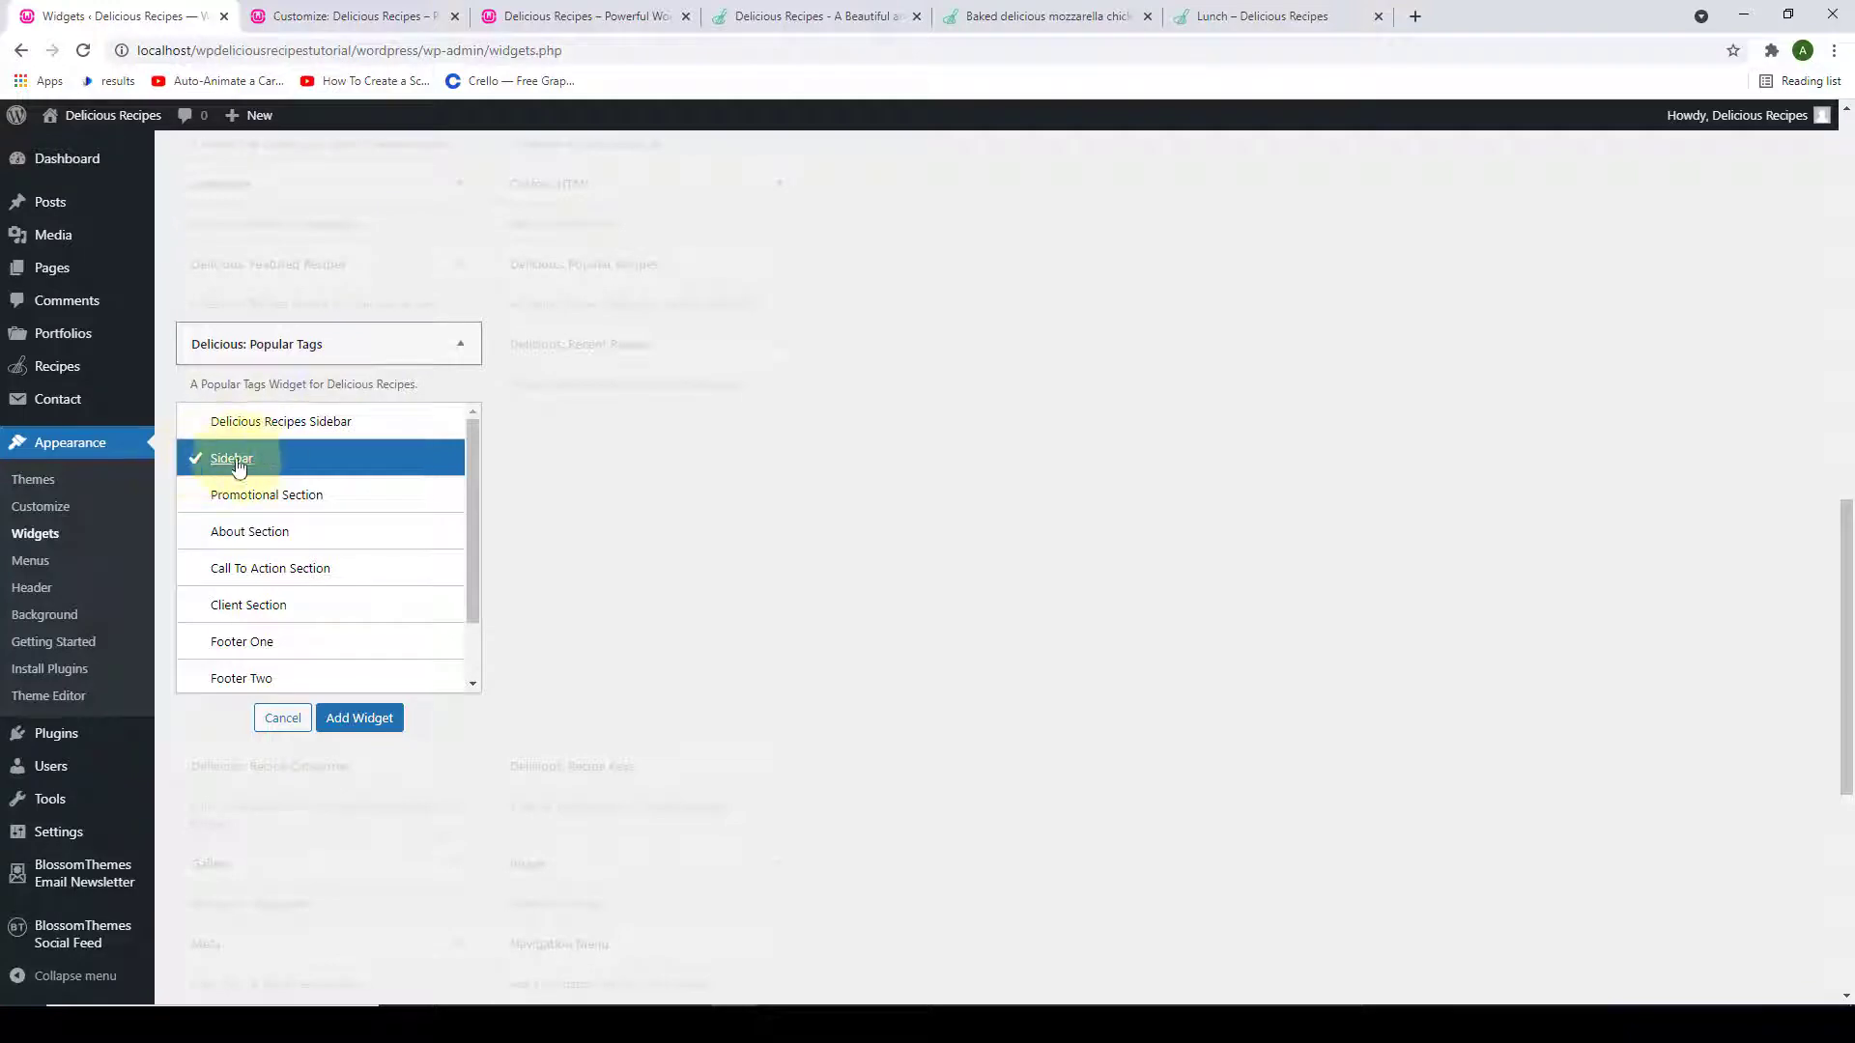
left_click(365, 716)
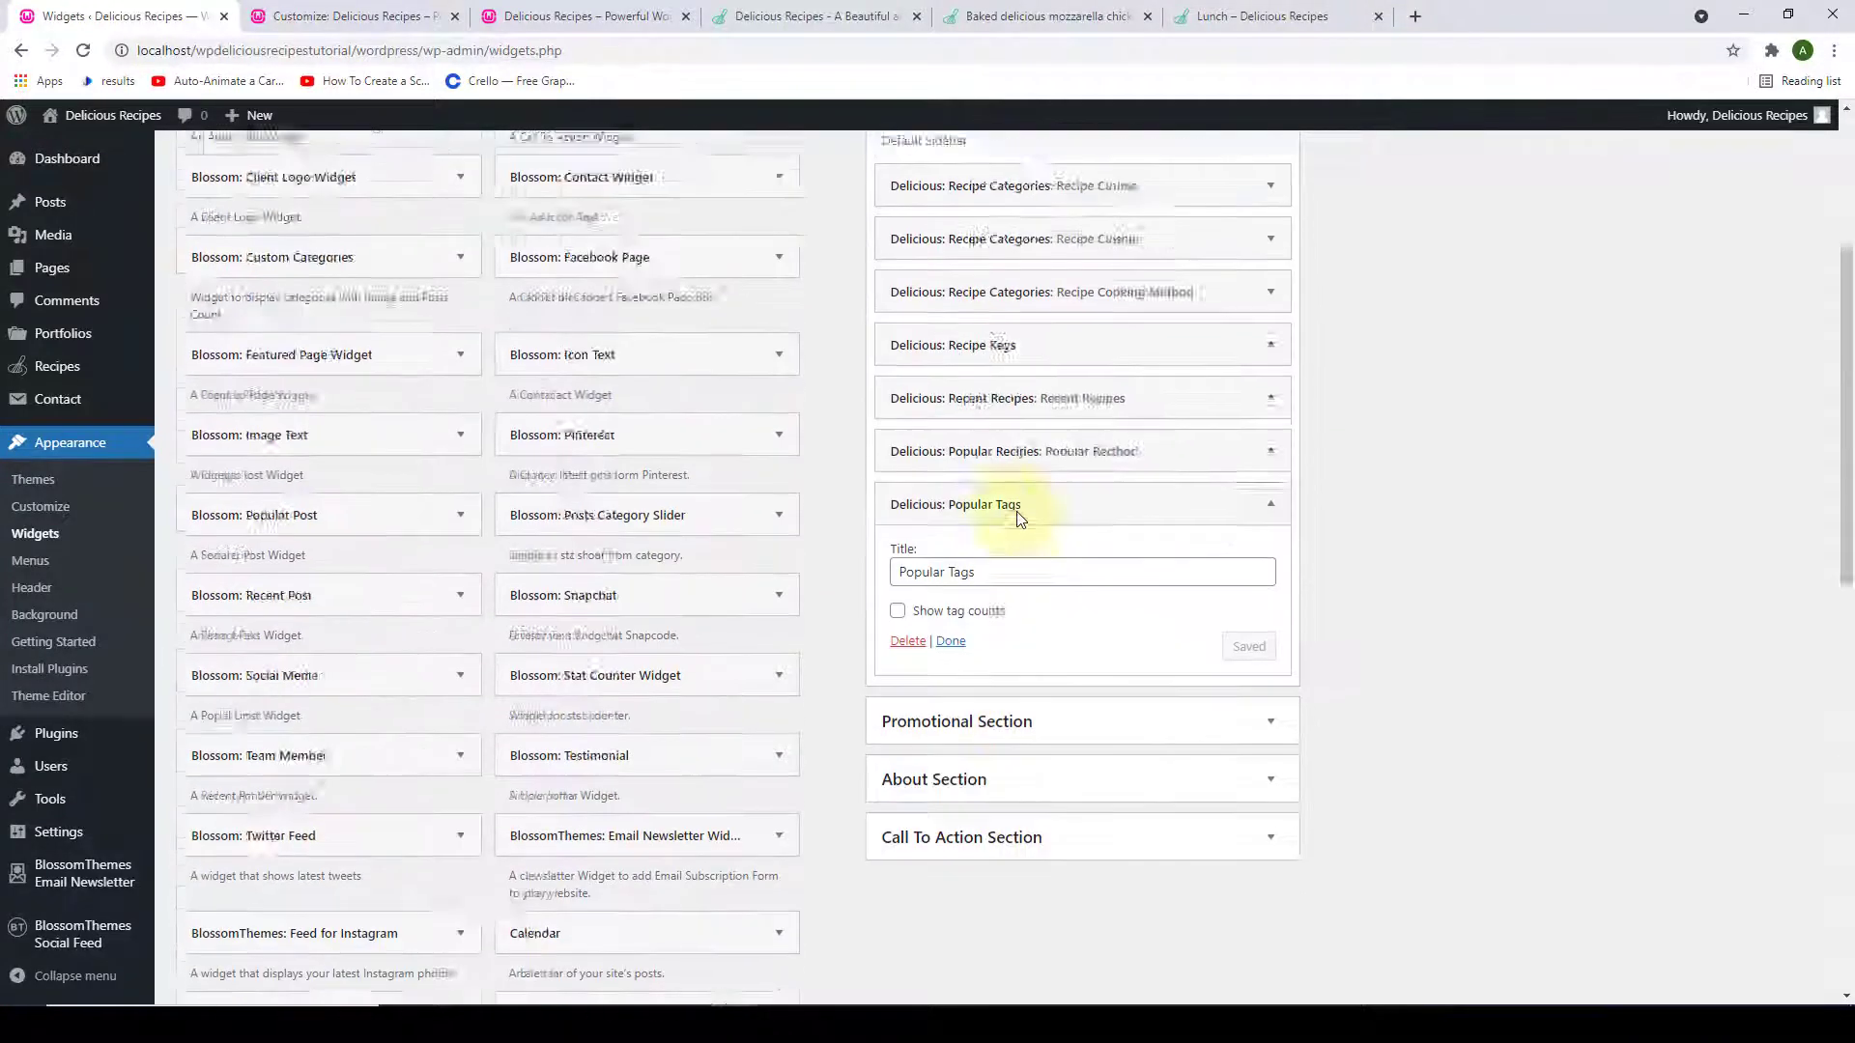
left_click(995, 435)
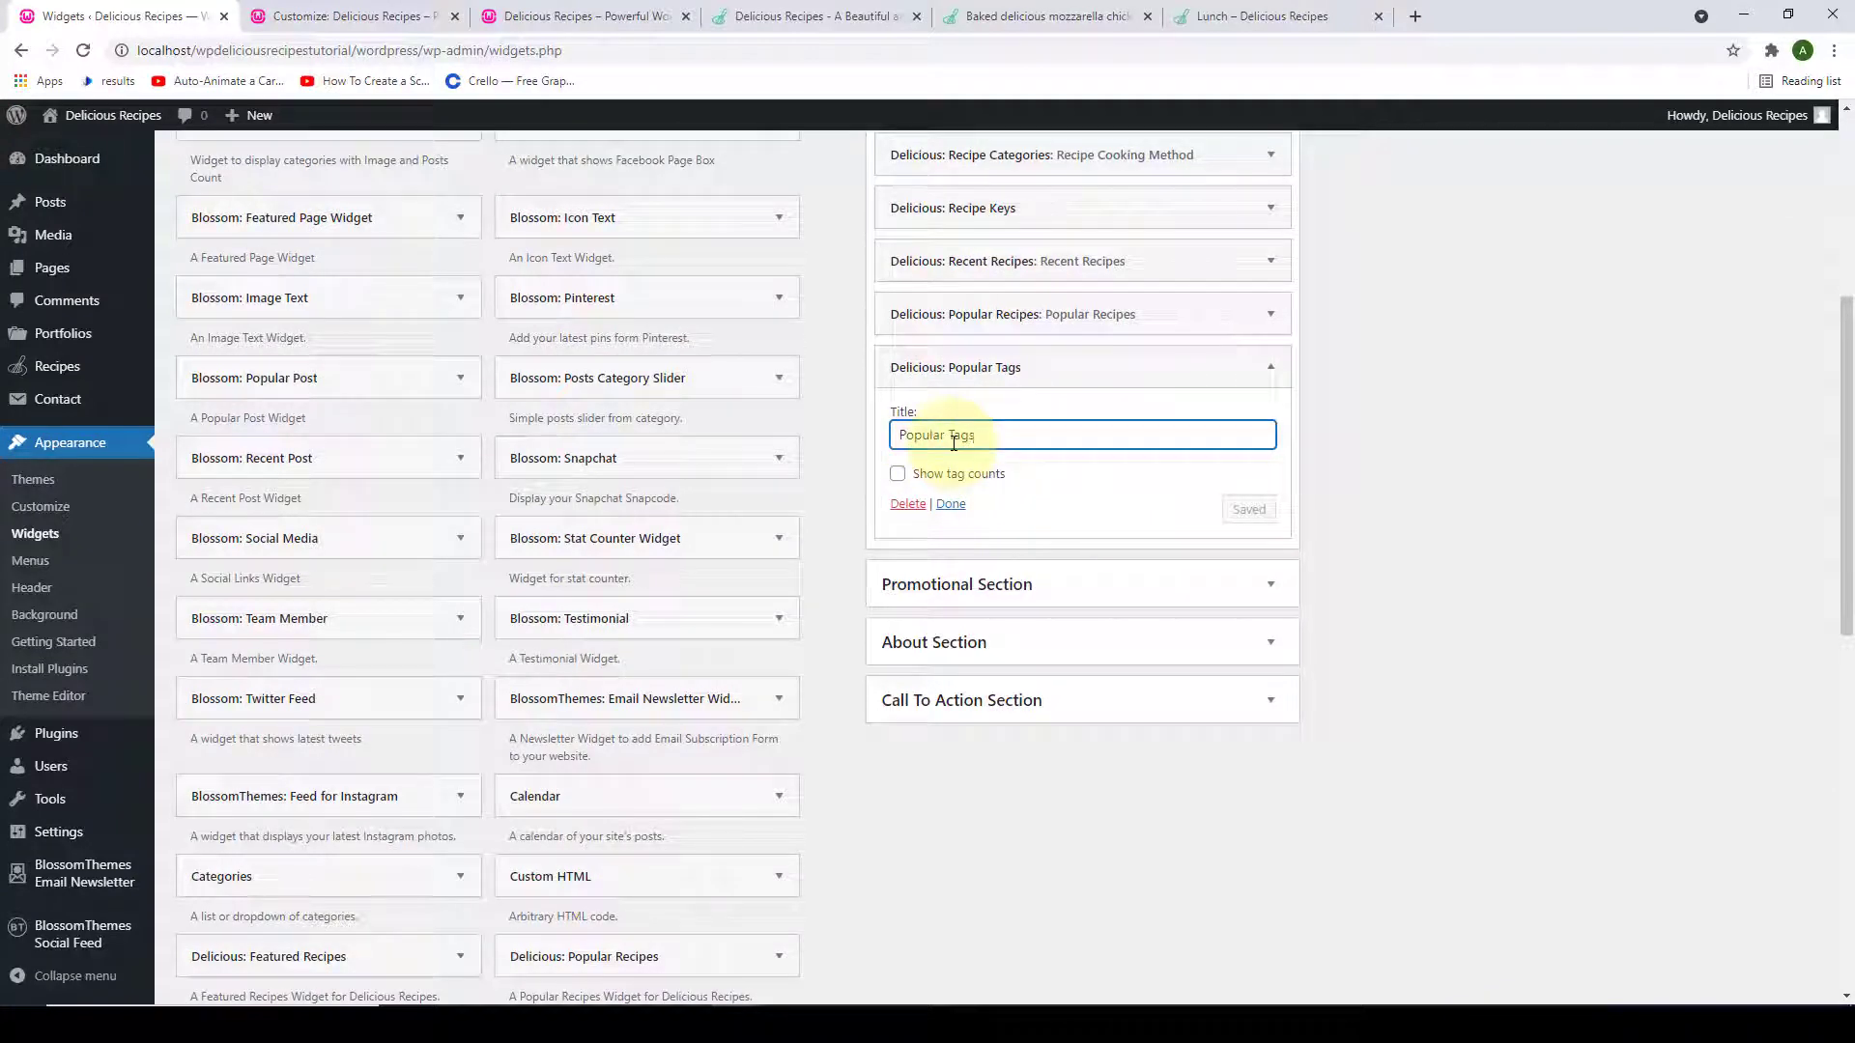
left_click(951, 505)
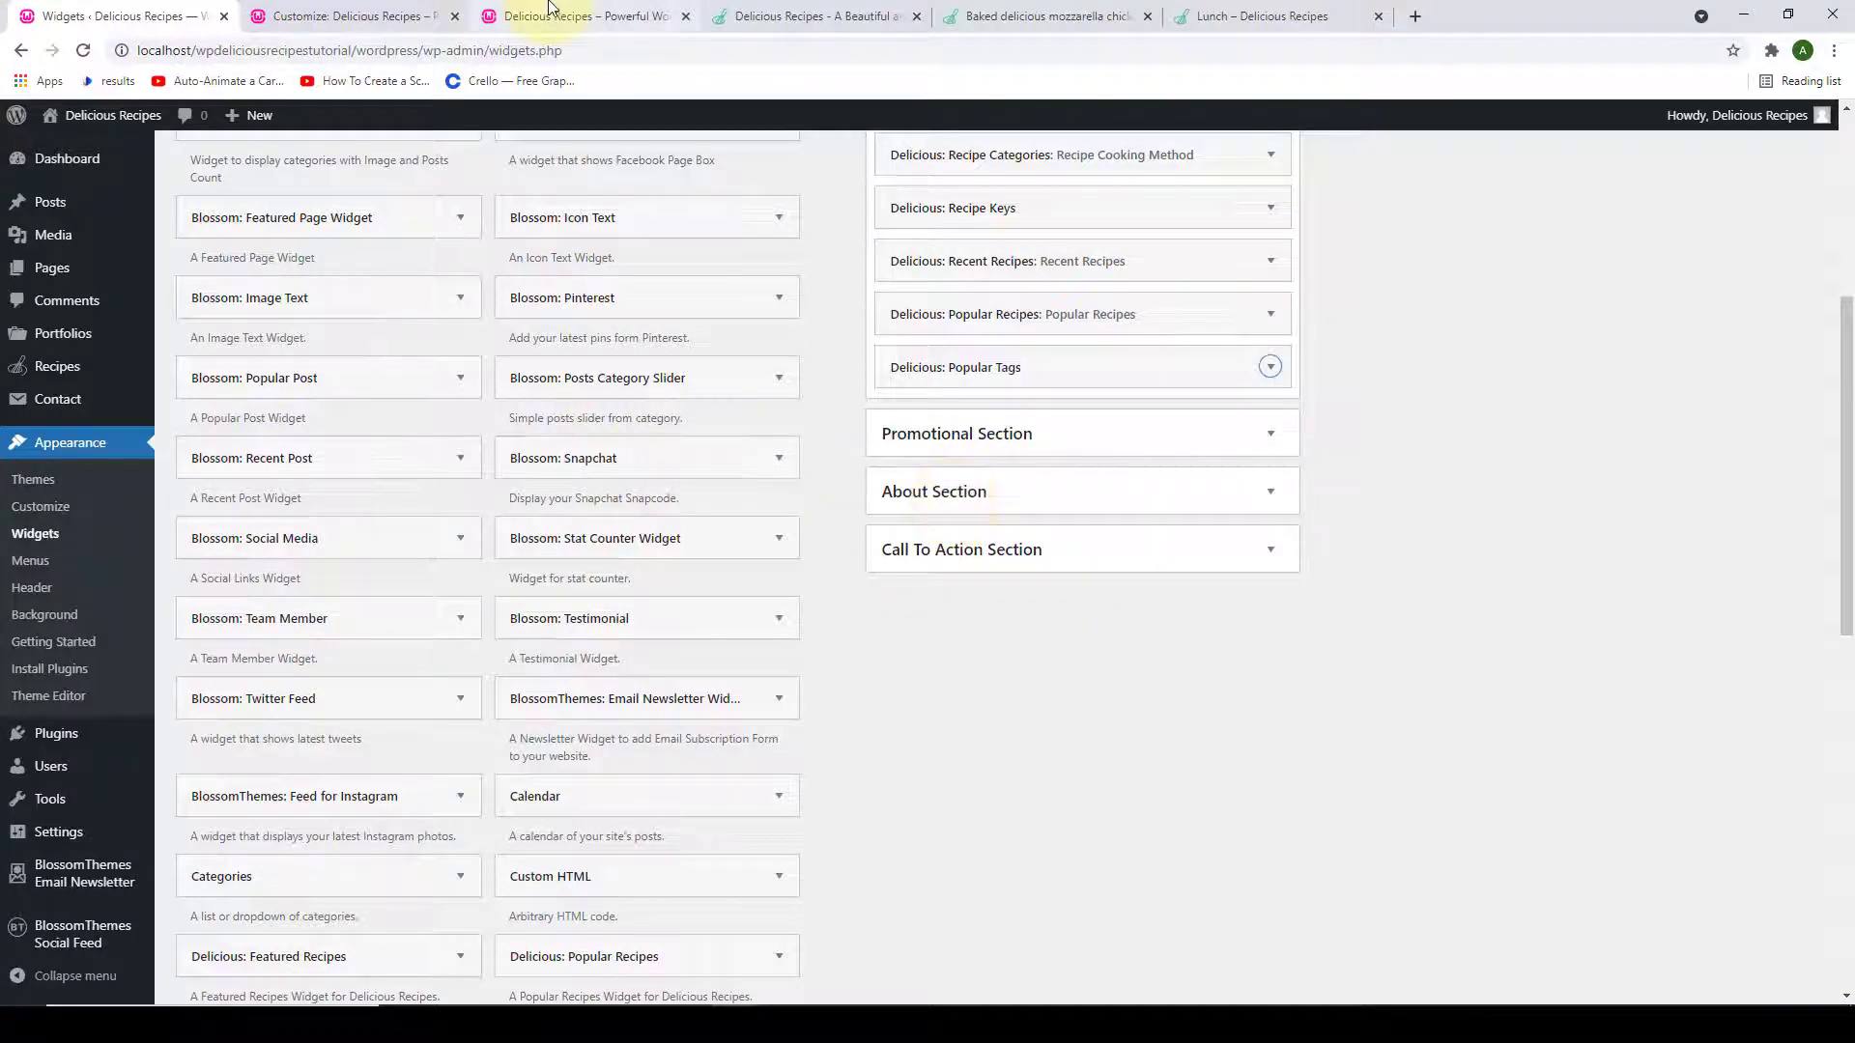
Reload the site's home page and examine the Popular Tags widget below the Popular Recipes widget.
left_click(579, 16)
scroll(1110, 381, "down", 3)
left_click(86, 56)
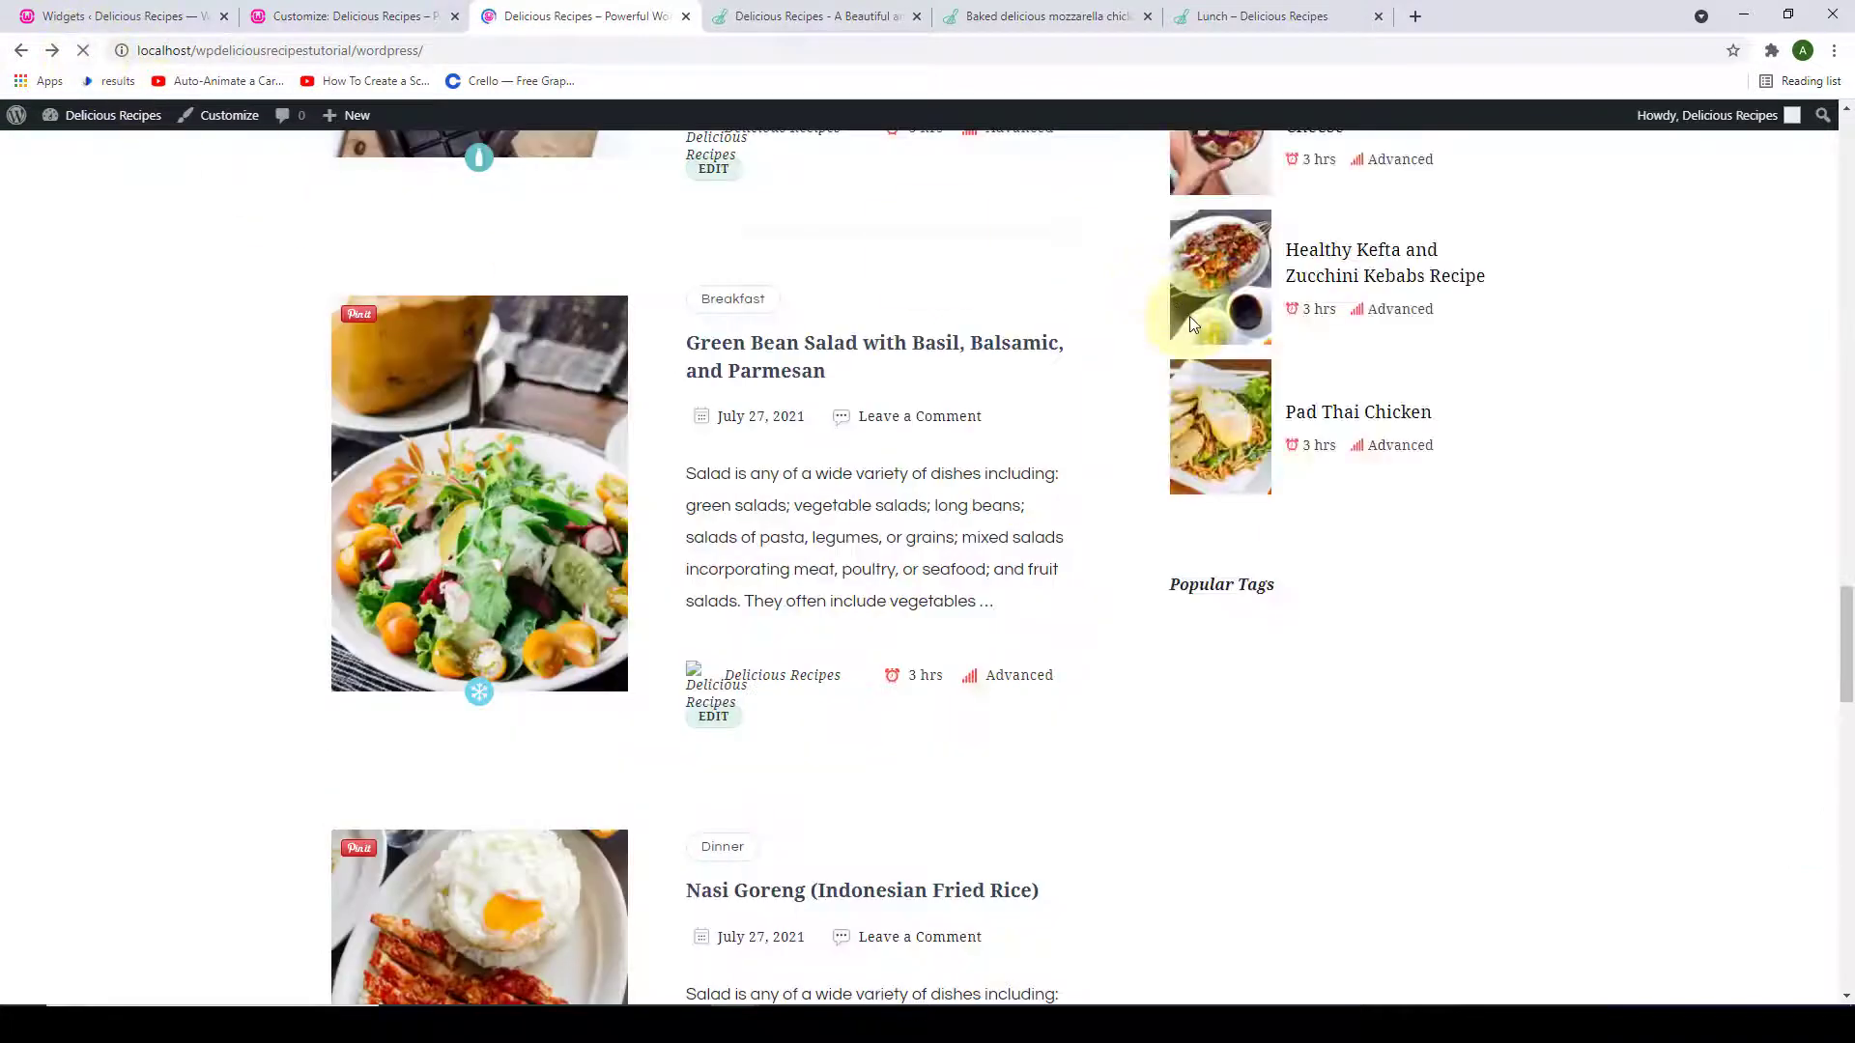
scroll(1193, 328, "down", 1)
scroll(1192, 326, "down", 2)
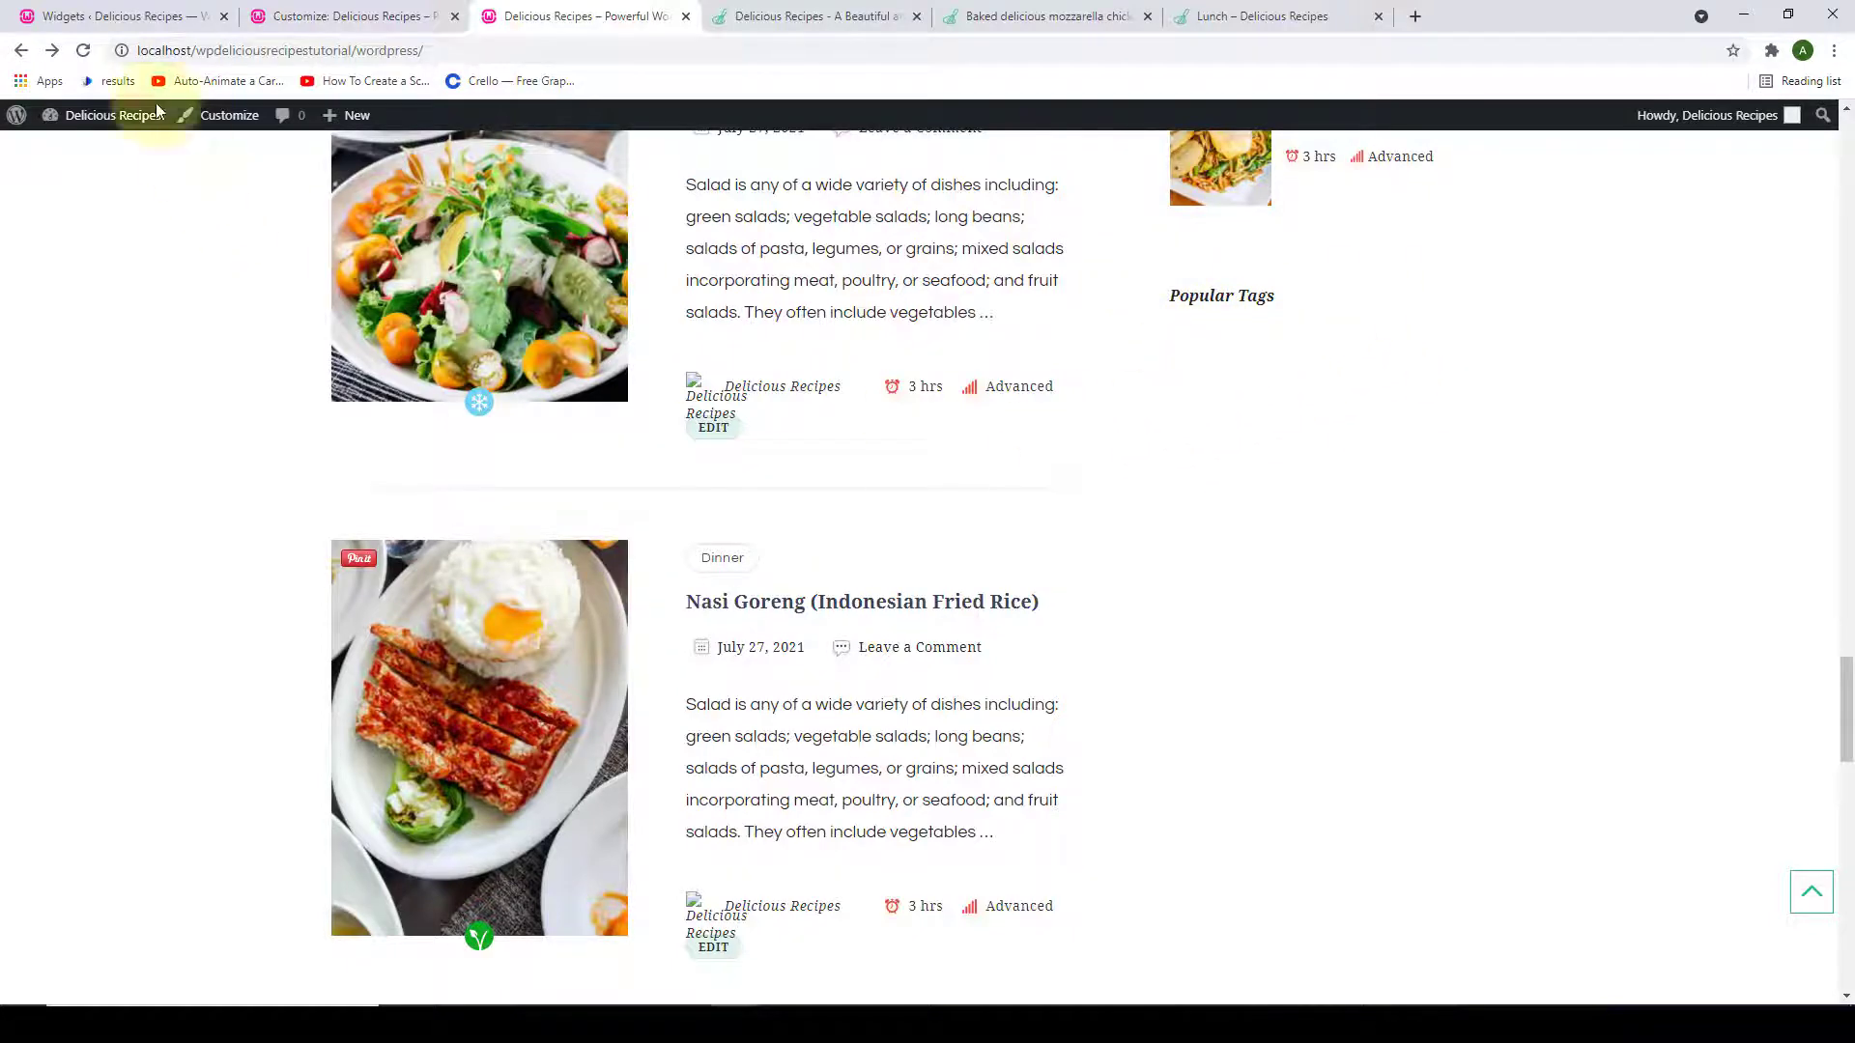
Return to the WordPress admin and open the list of all recipes.
left_click(132, 12)
scroll(268, 264, "down", 6)
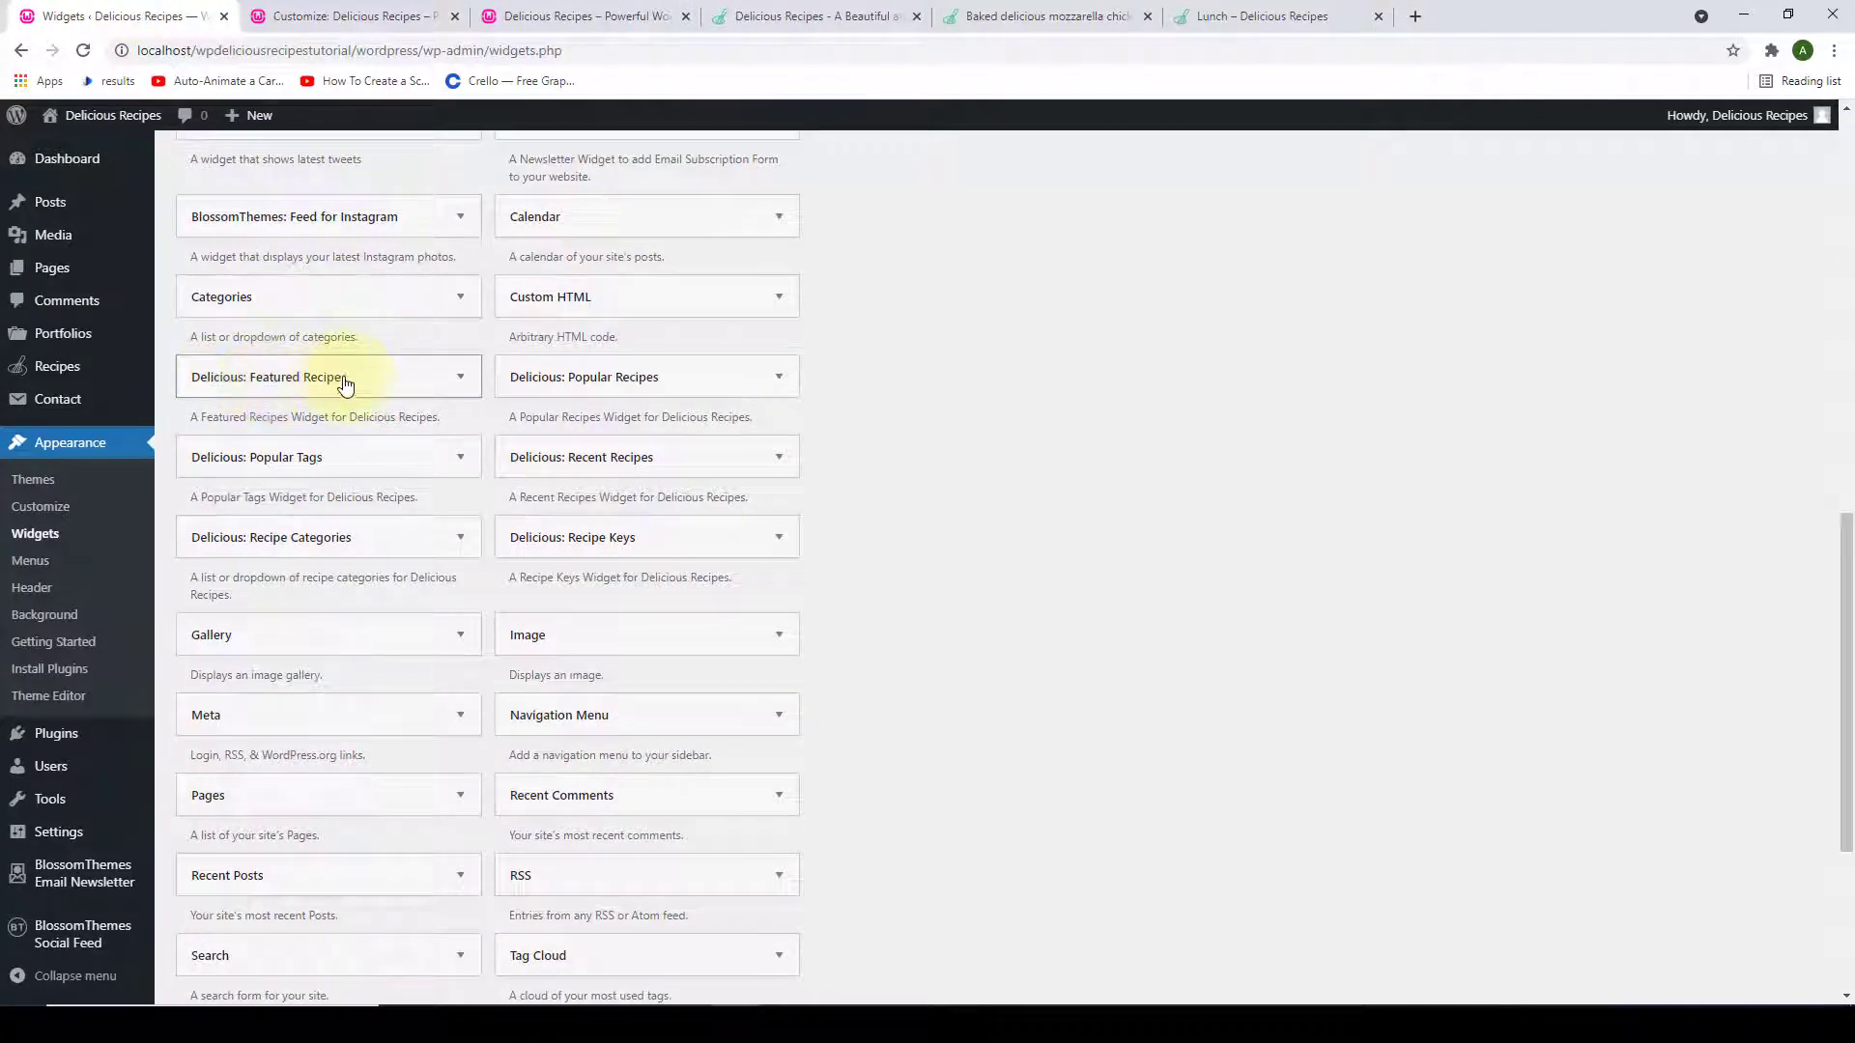
left_click(351, 382)
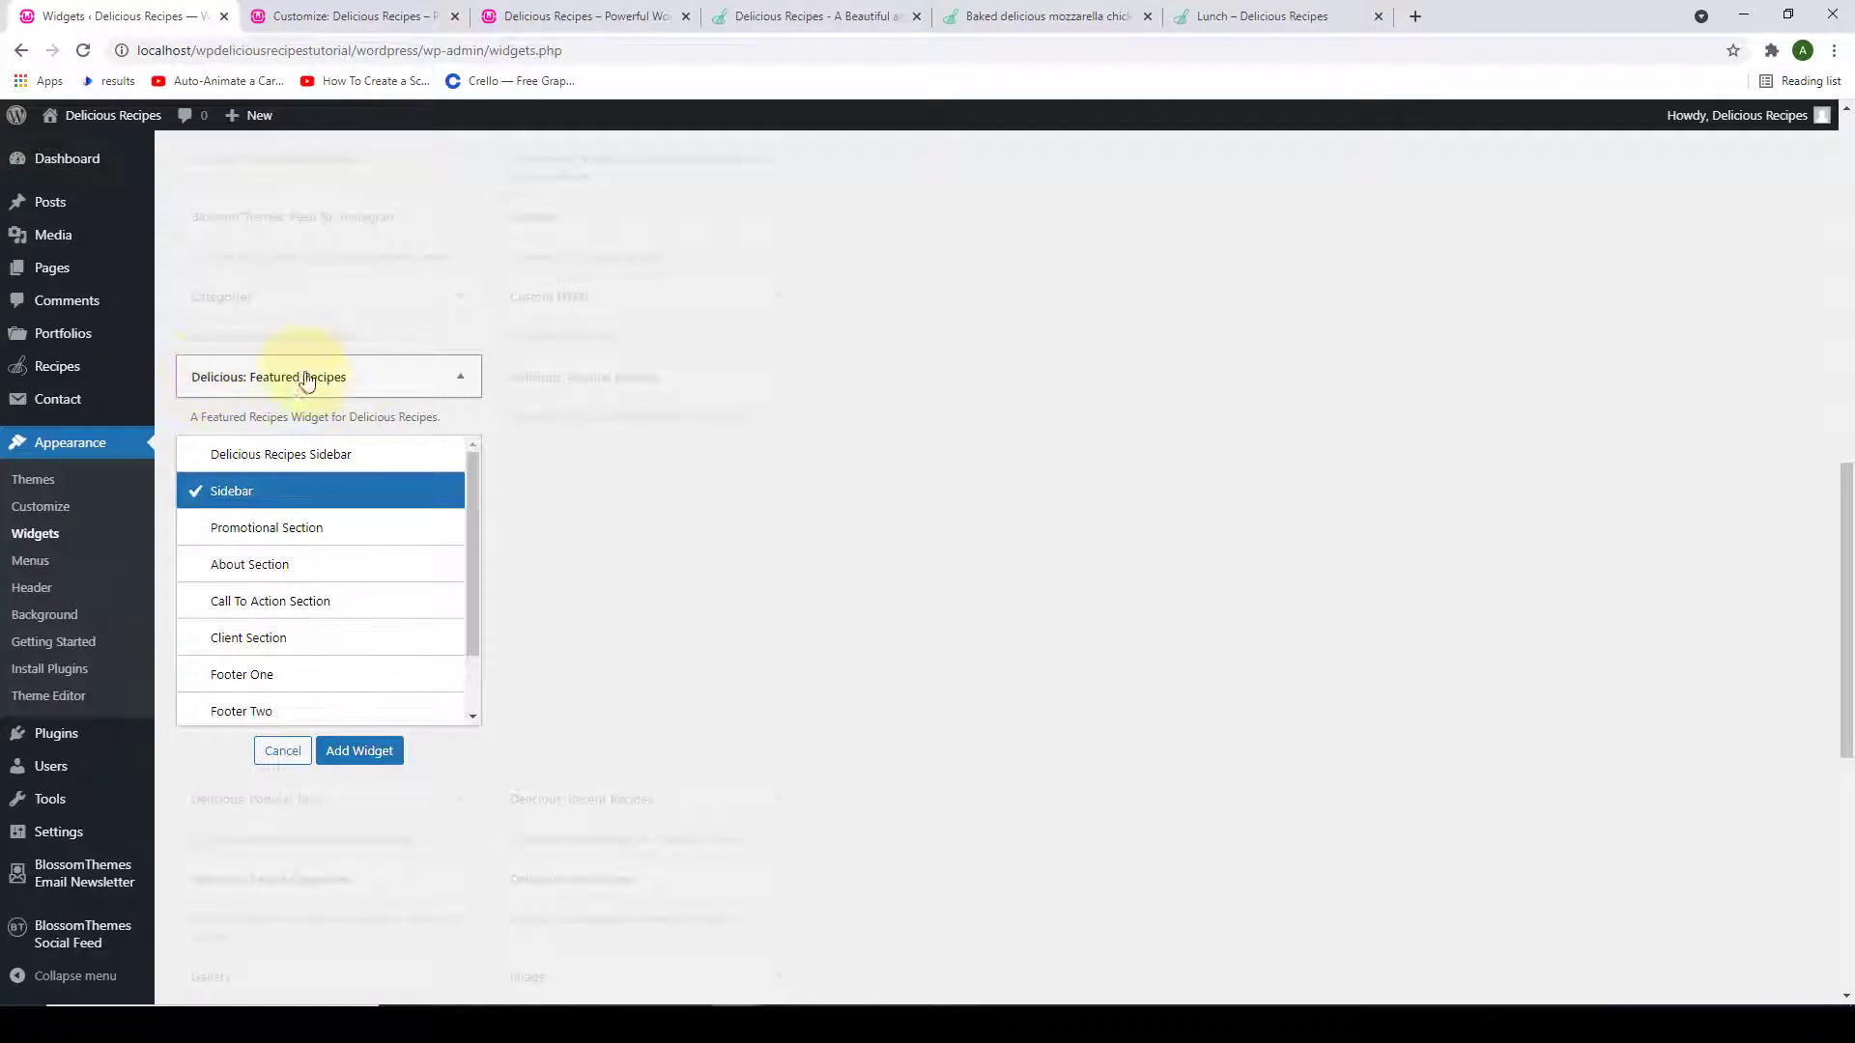
left_click(362, 388)
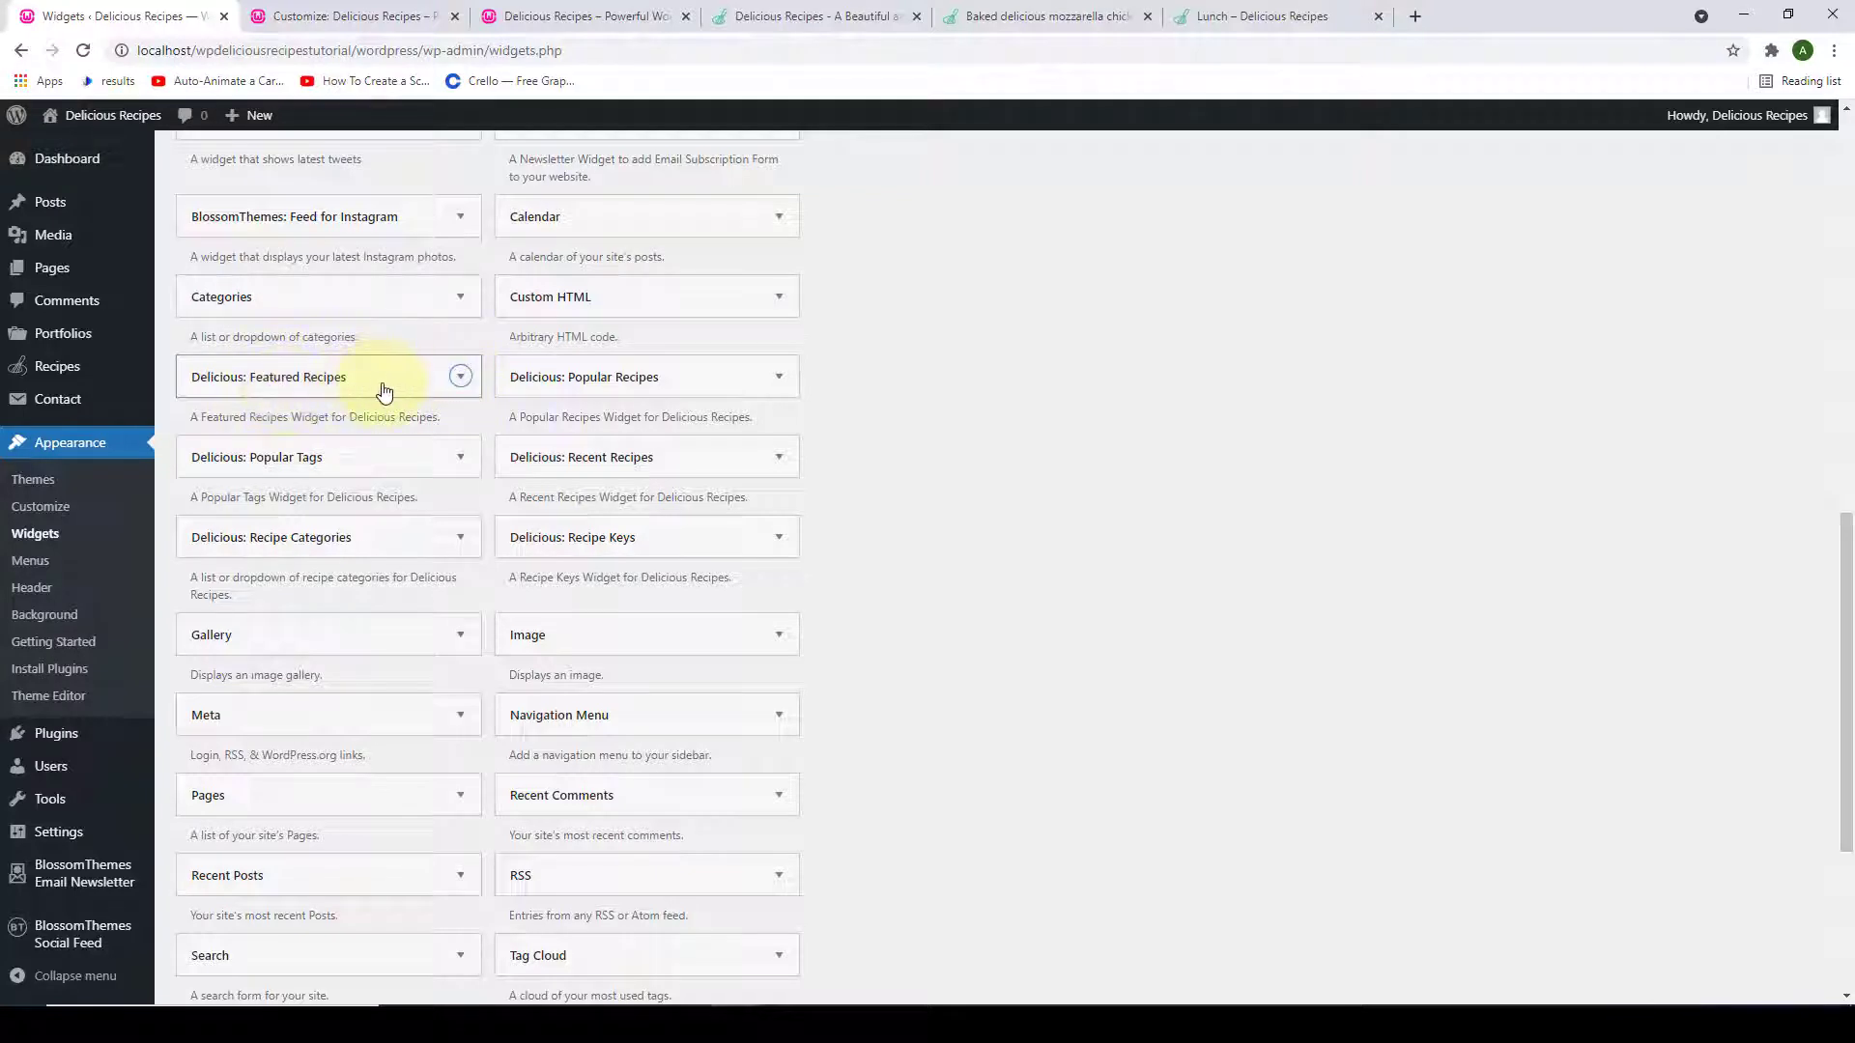
mouse_move(68, 372)
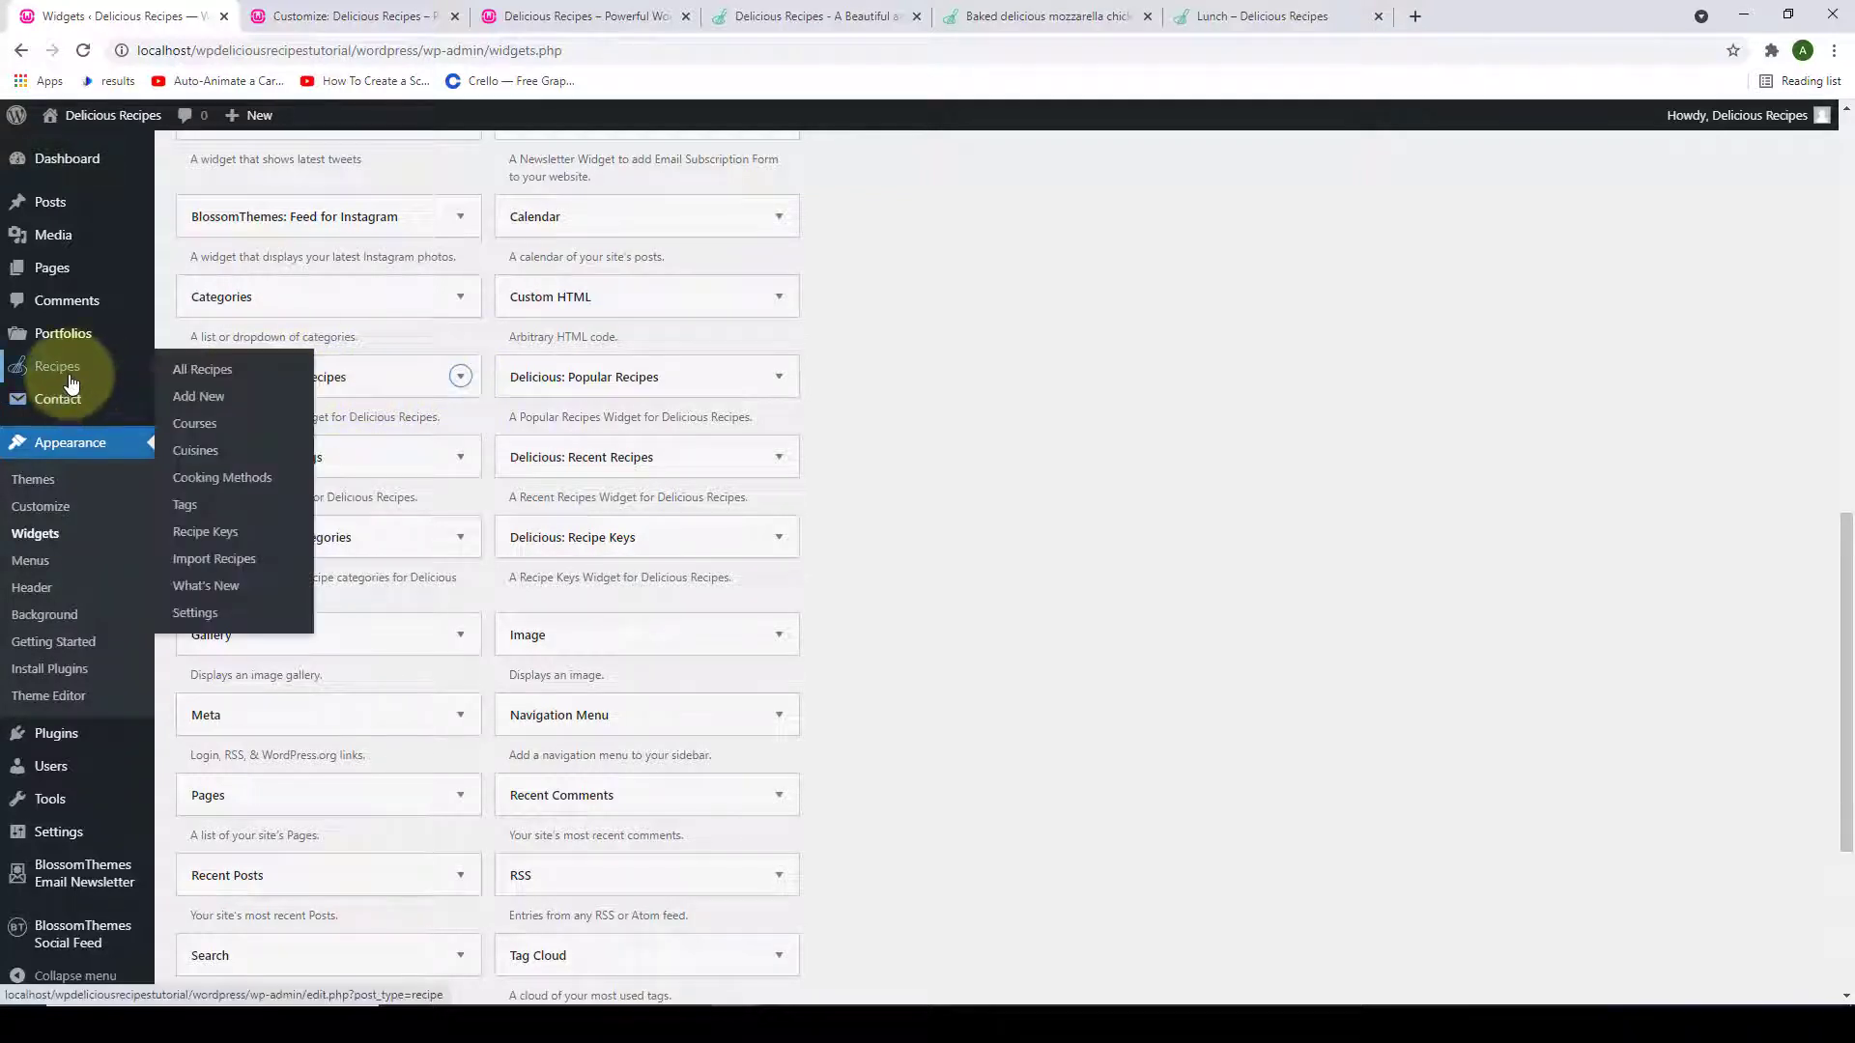
left_click(226, 374)
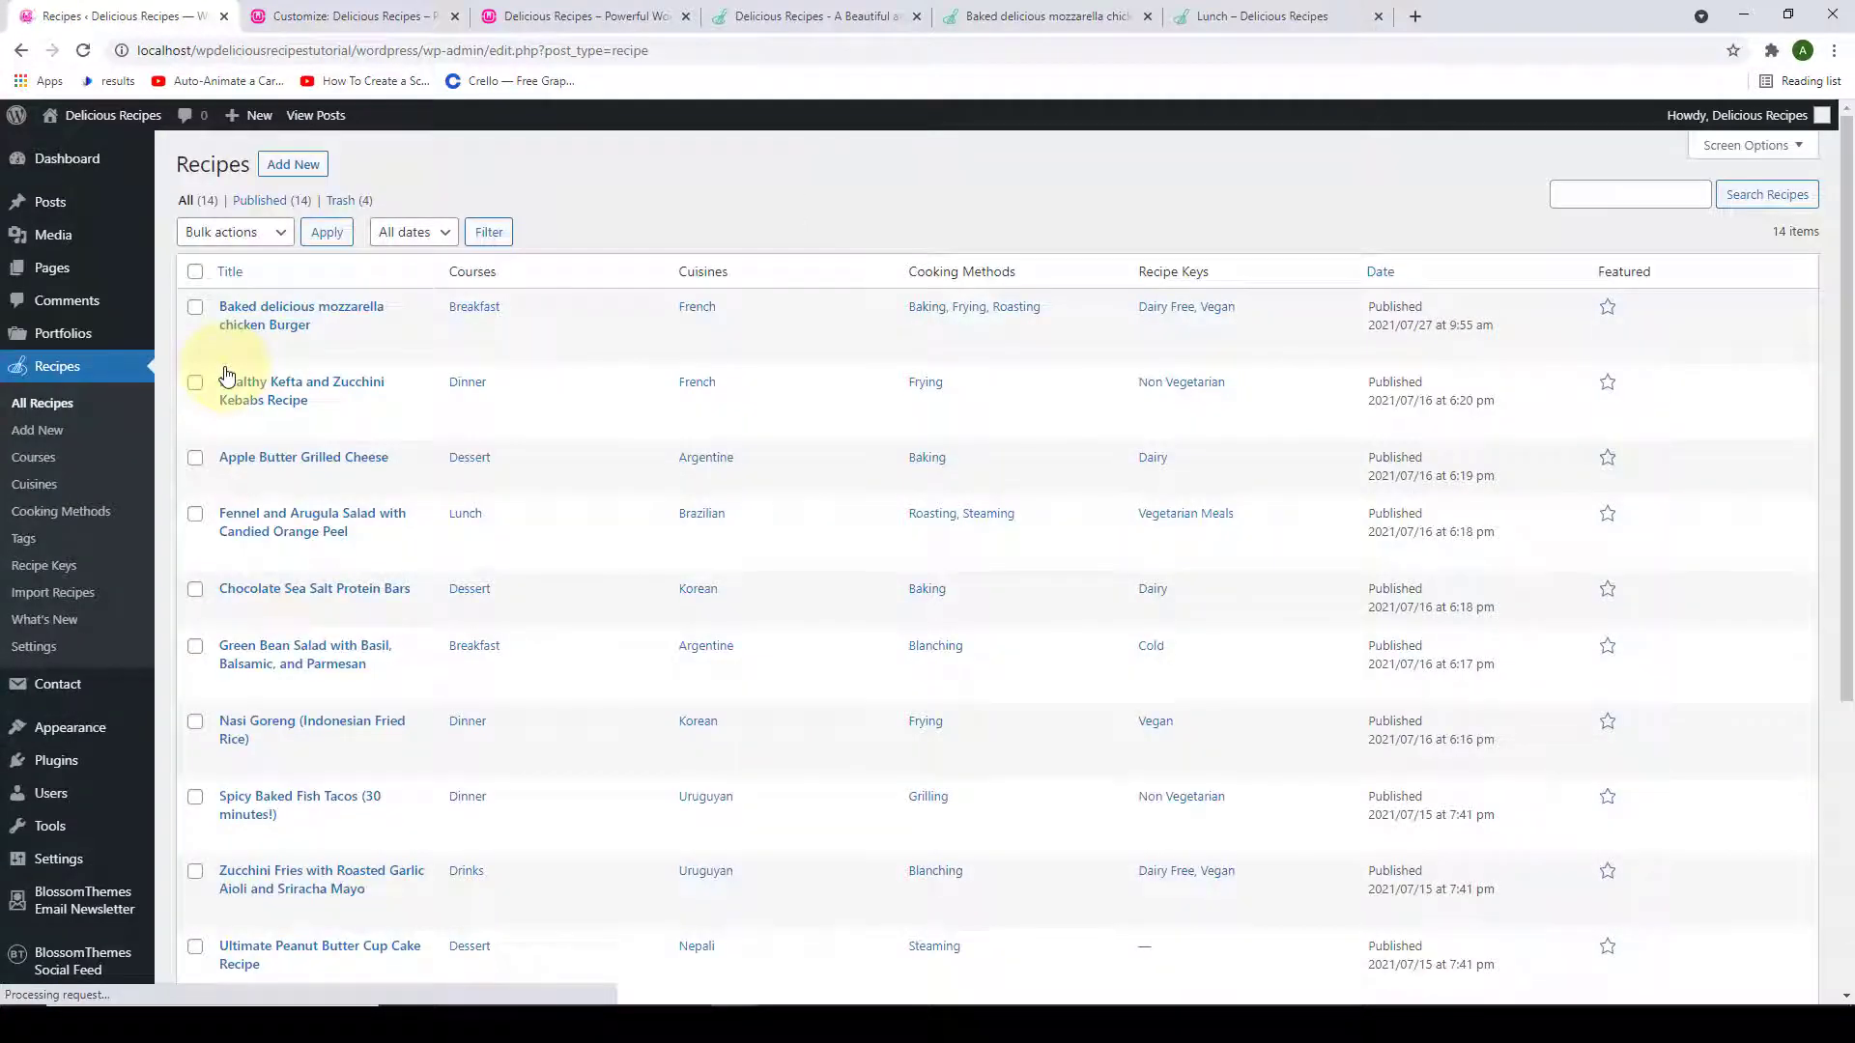
Look through the recipe list, examining the Featured column for each recipe.
scroll(1621, 307, "down", 4)
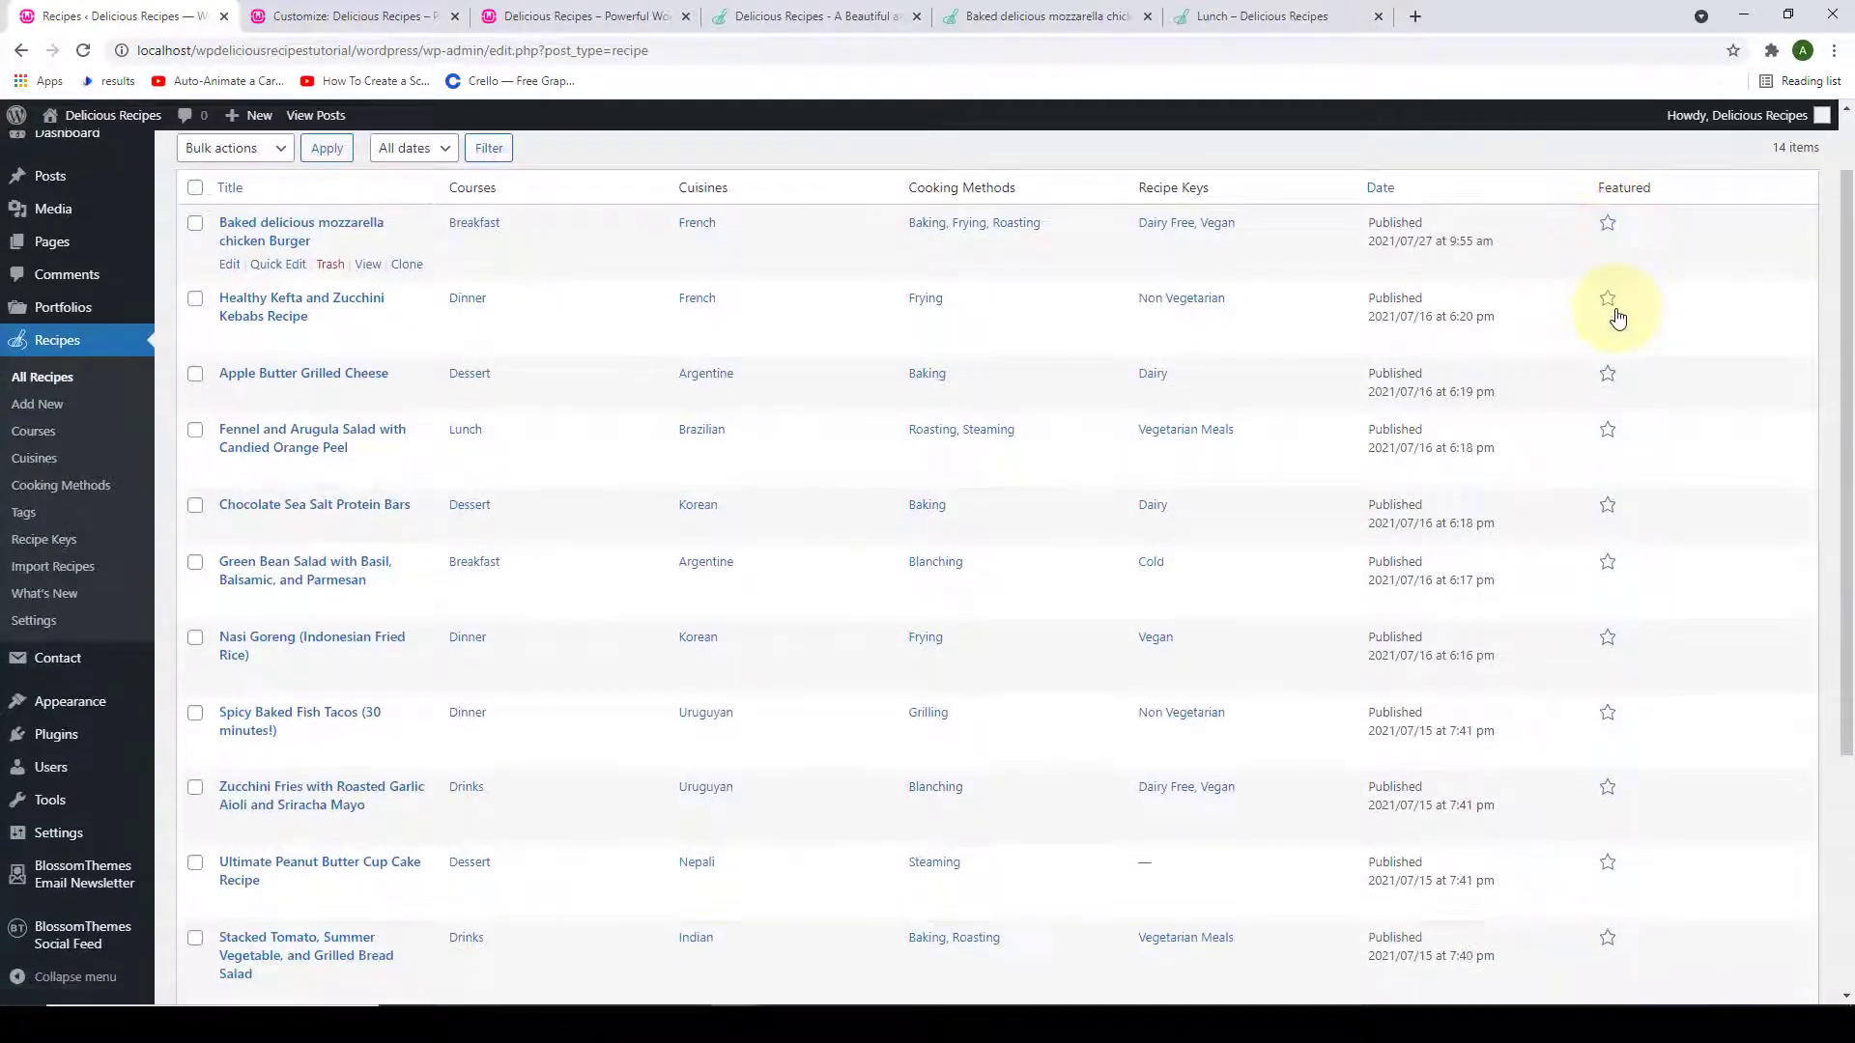
scroll(1662, 541, "down", 1)
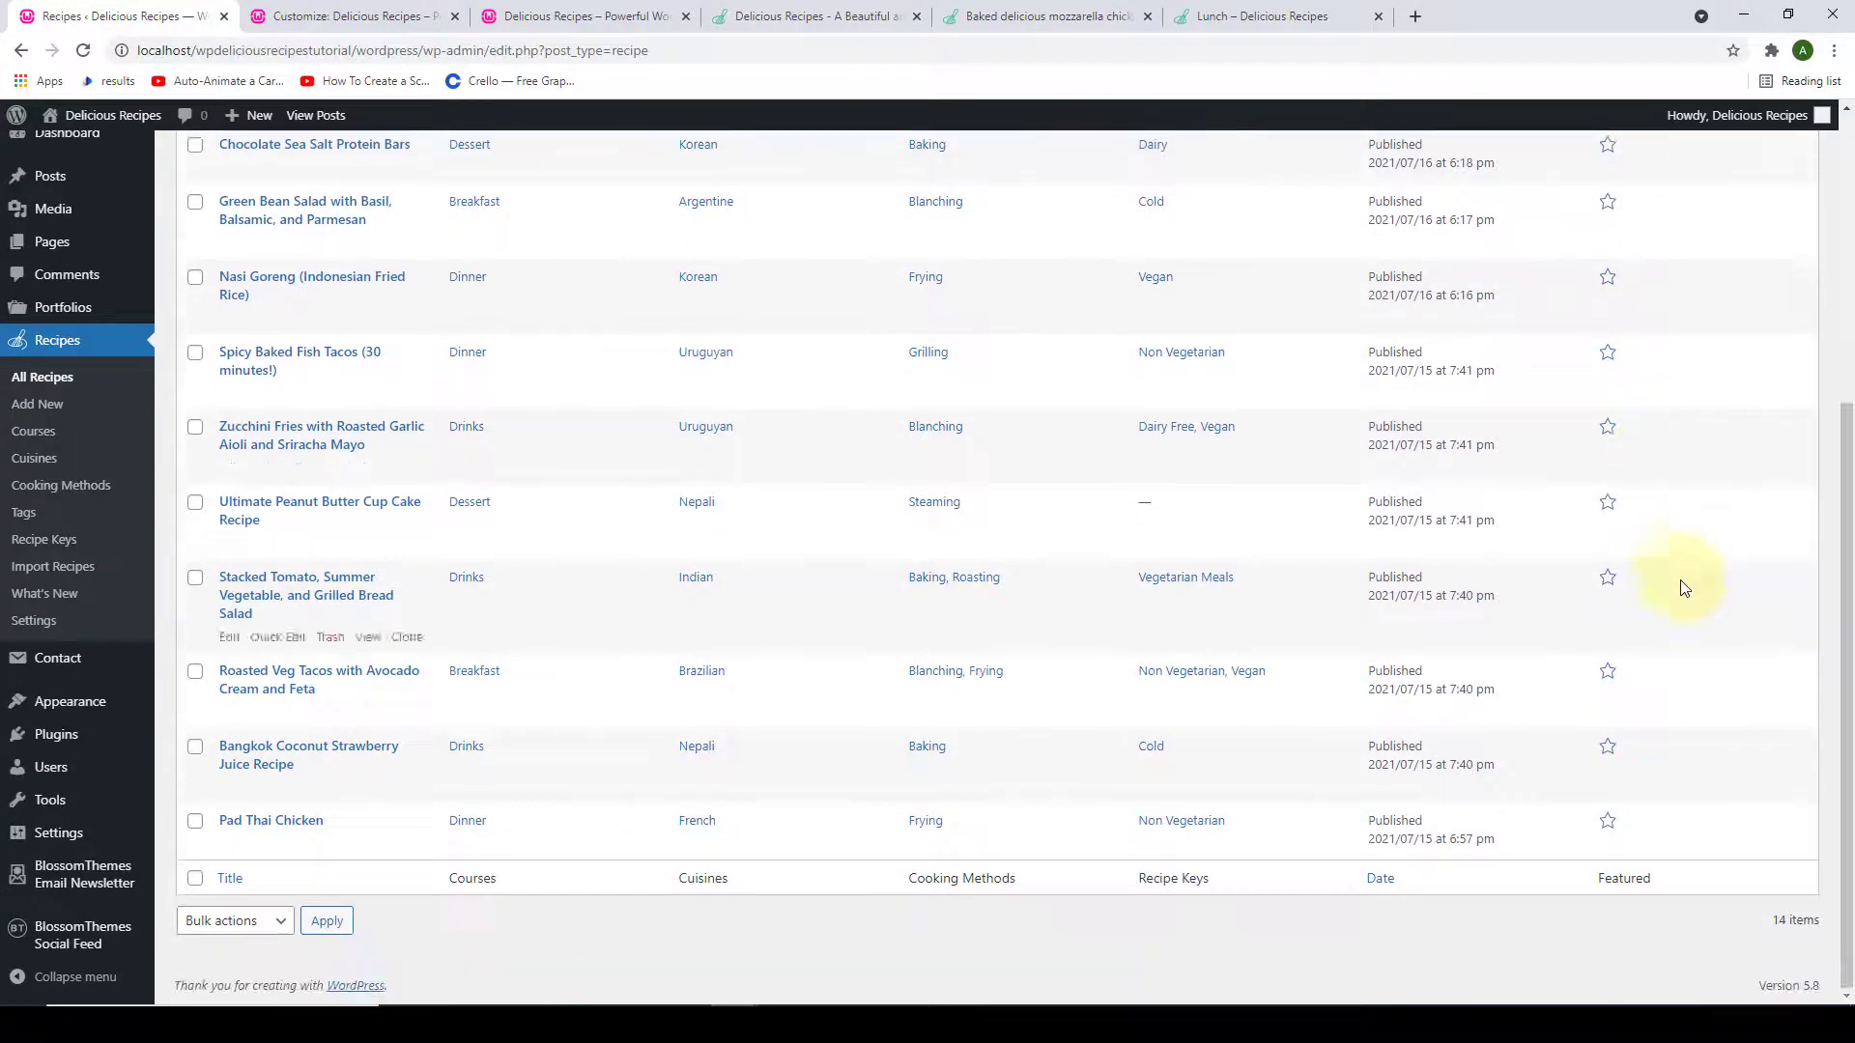
scroll(1654, 669, "up", 4)
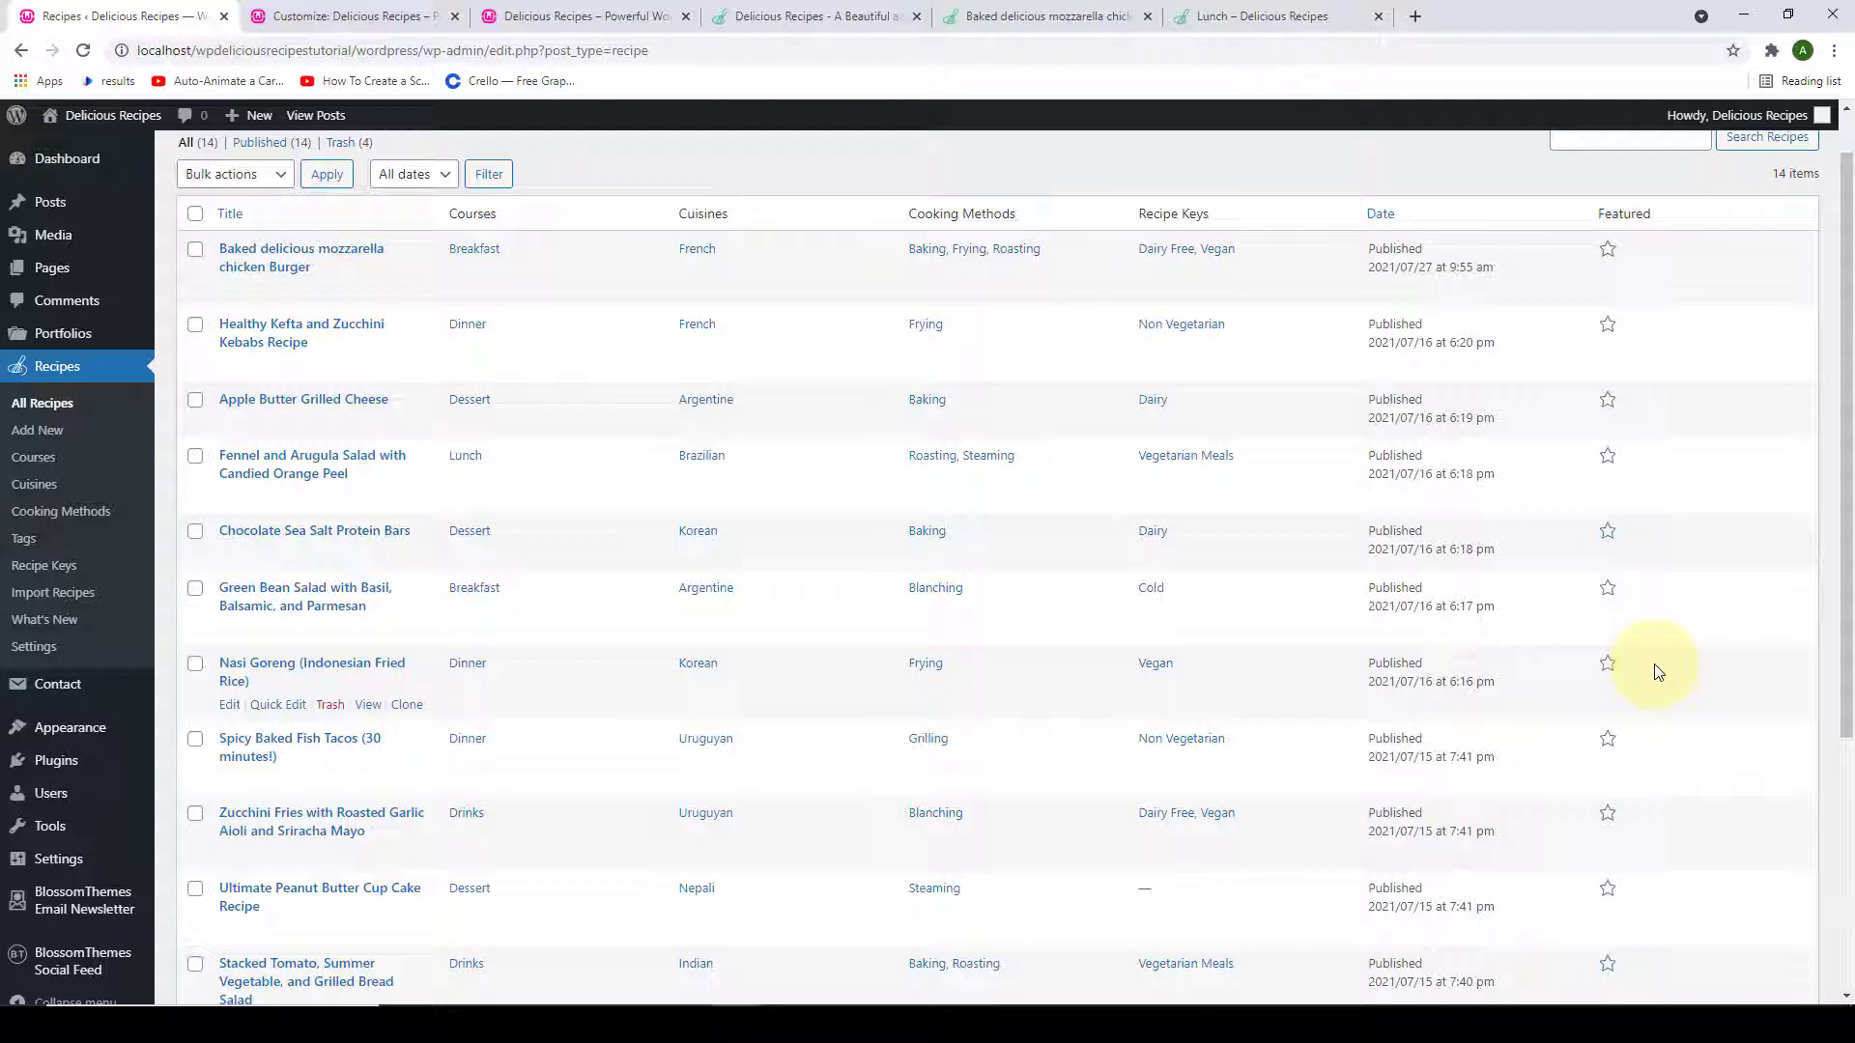
scroll(1614, 476, "down", 4)
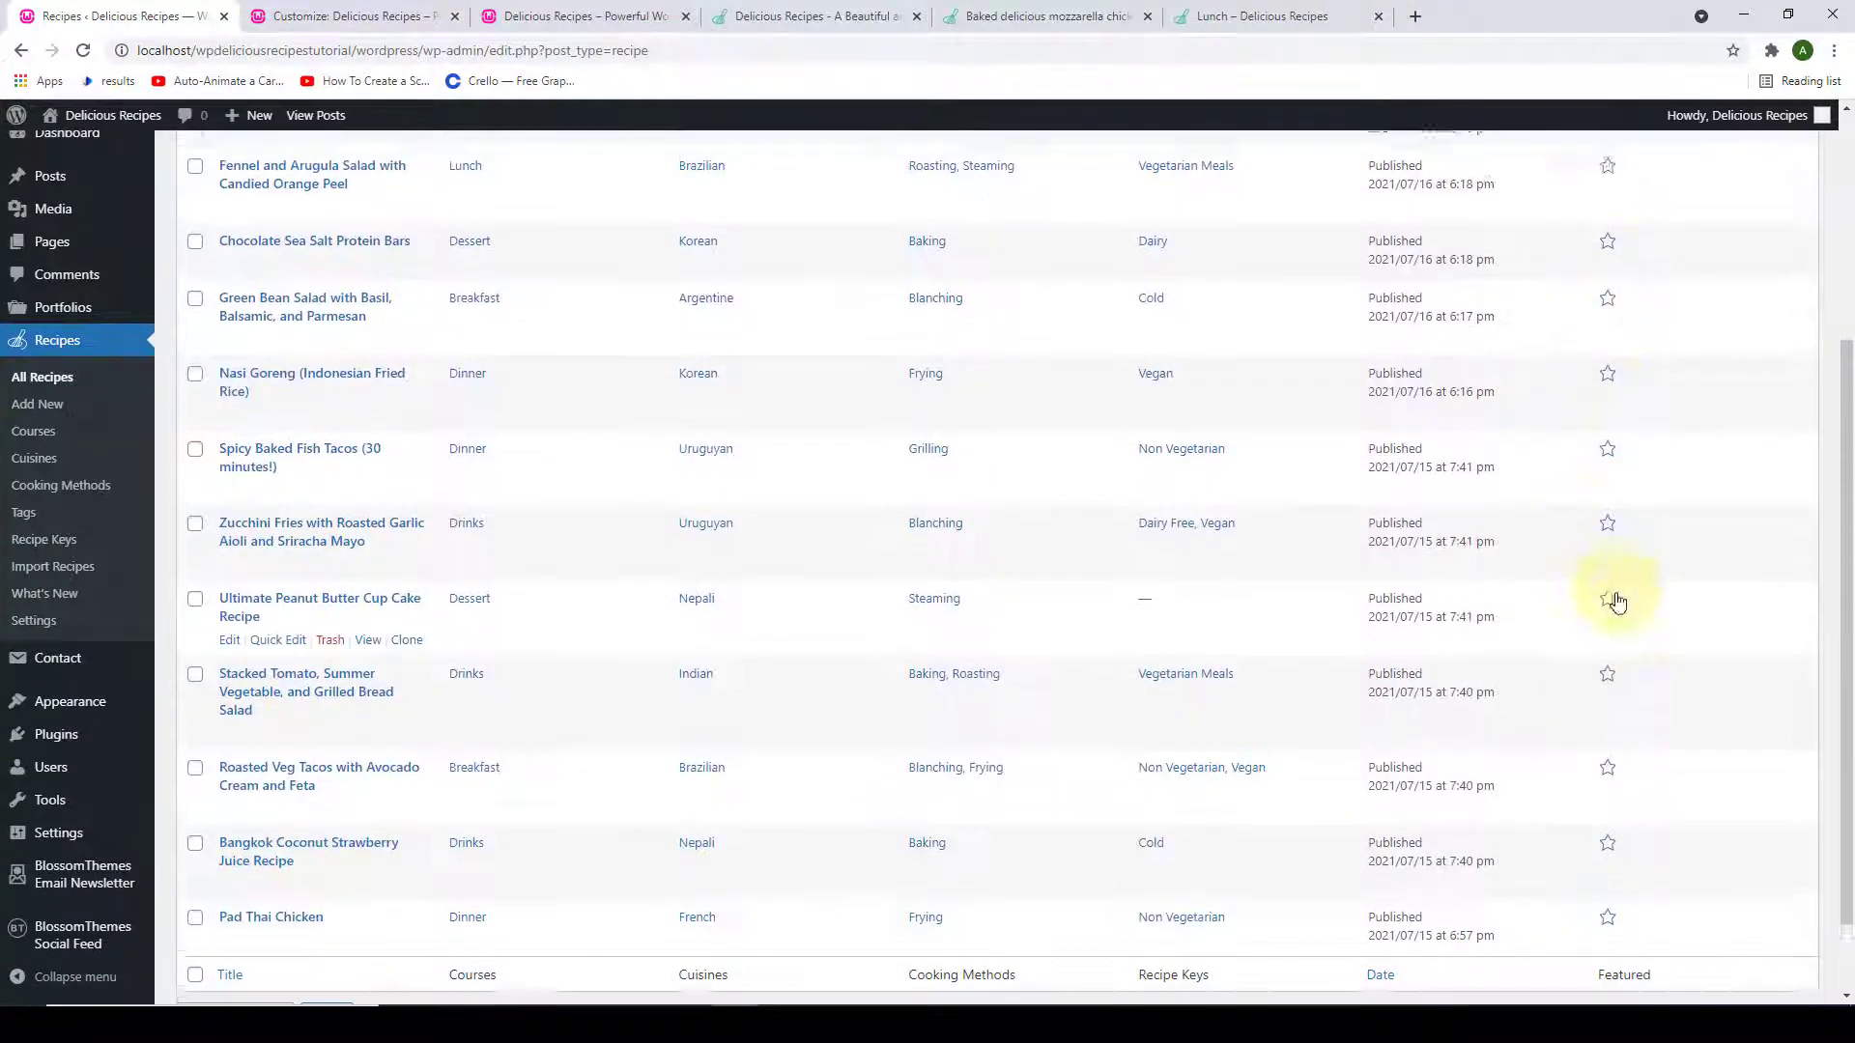
scroll(1619, 623, "up", 2)
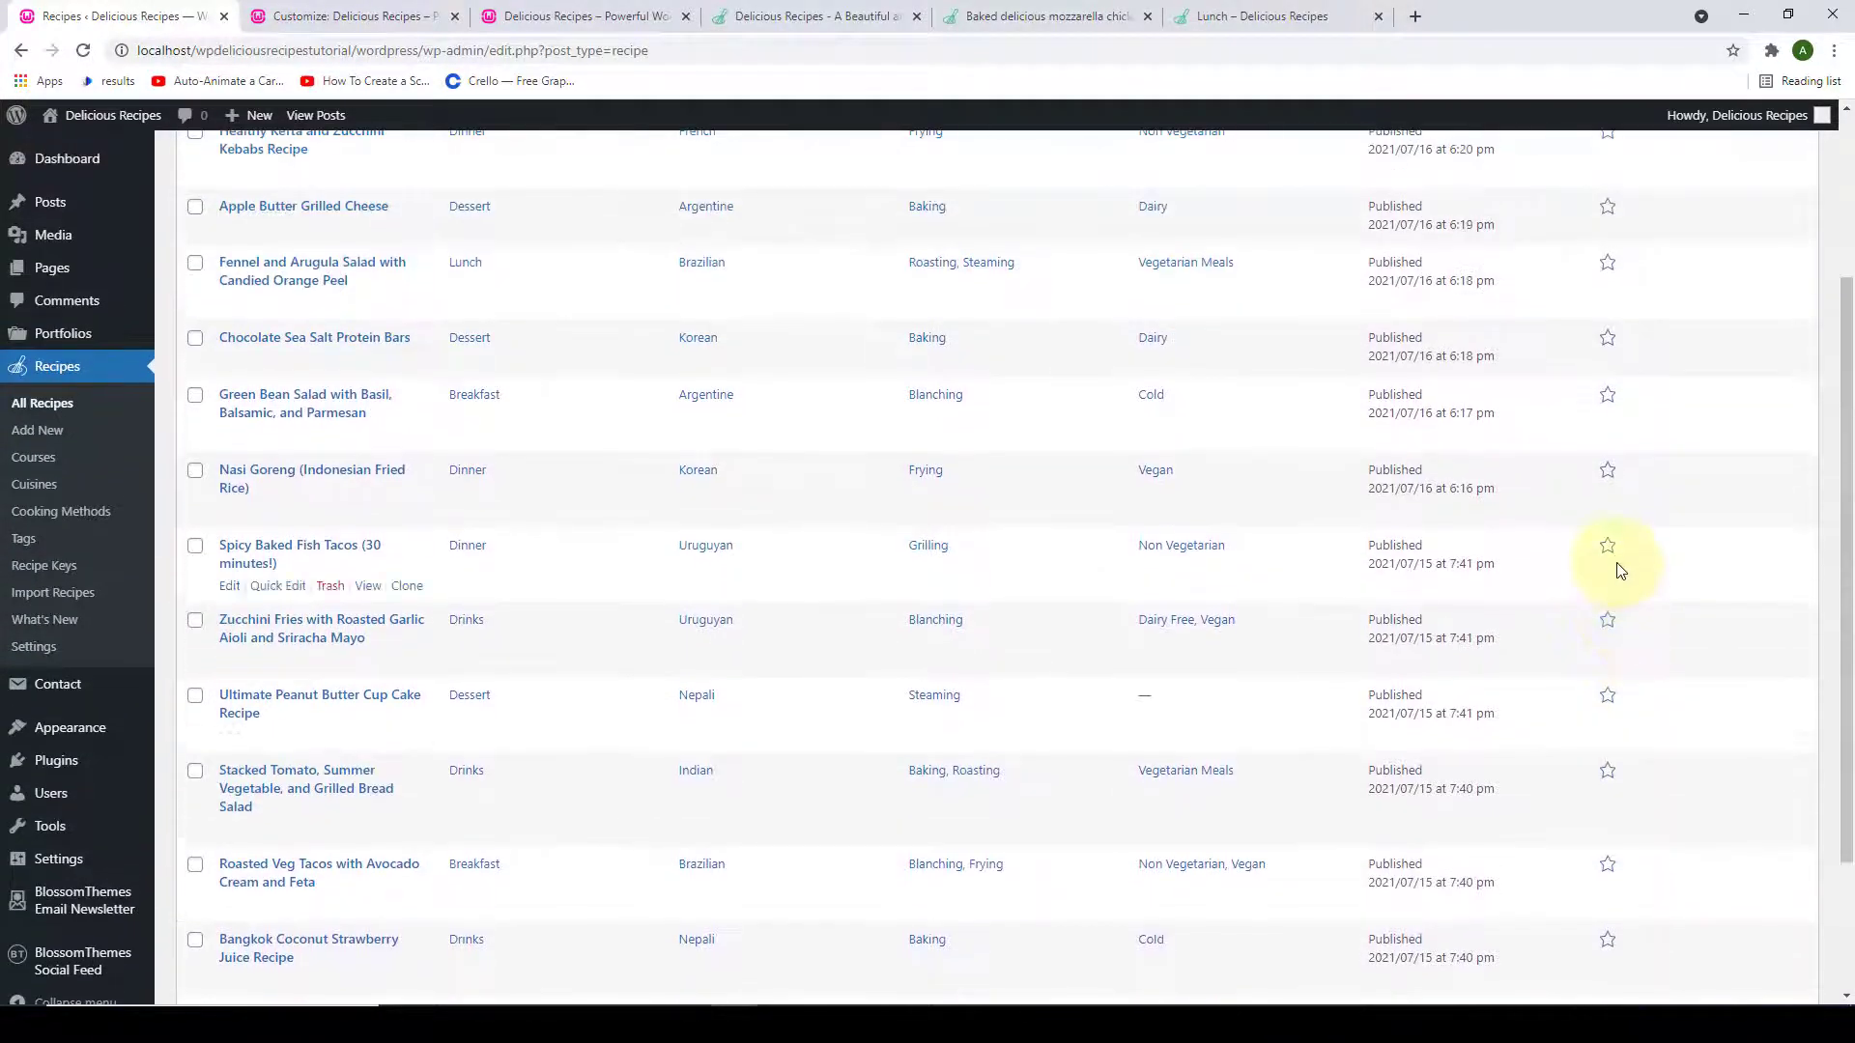
scroll(1610, 553, "up", 3)
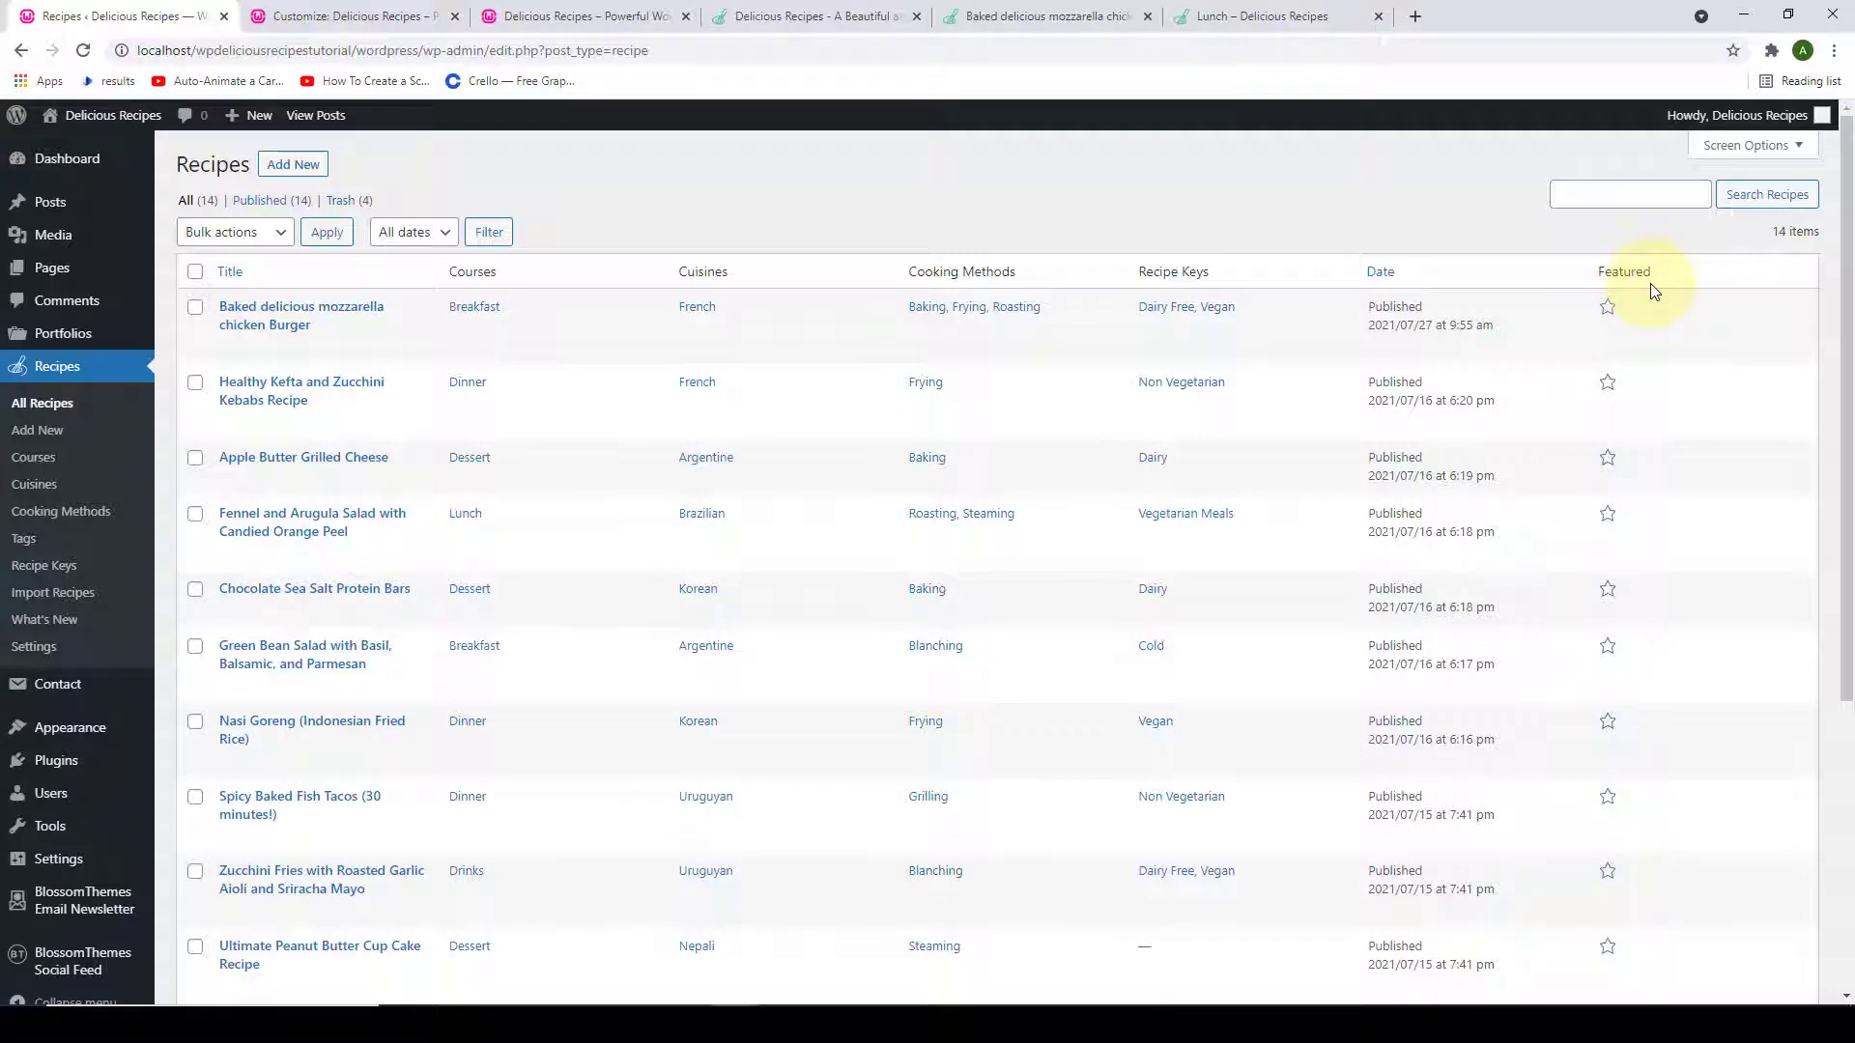
scroll(1632, 373, "down", 4)
scroll(1618, 455, "up", 2)
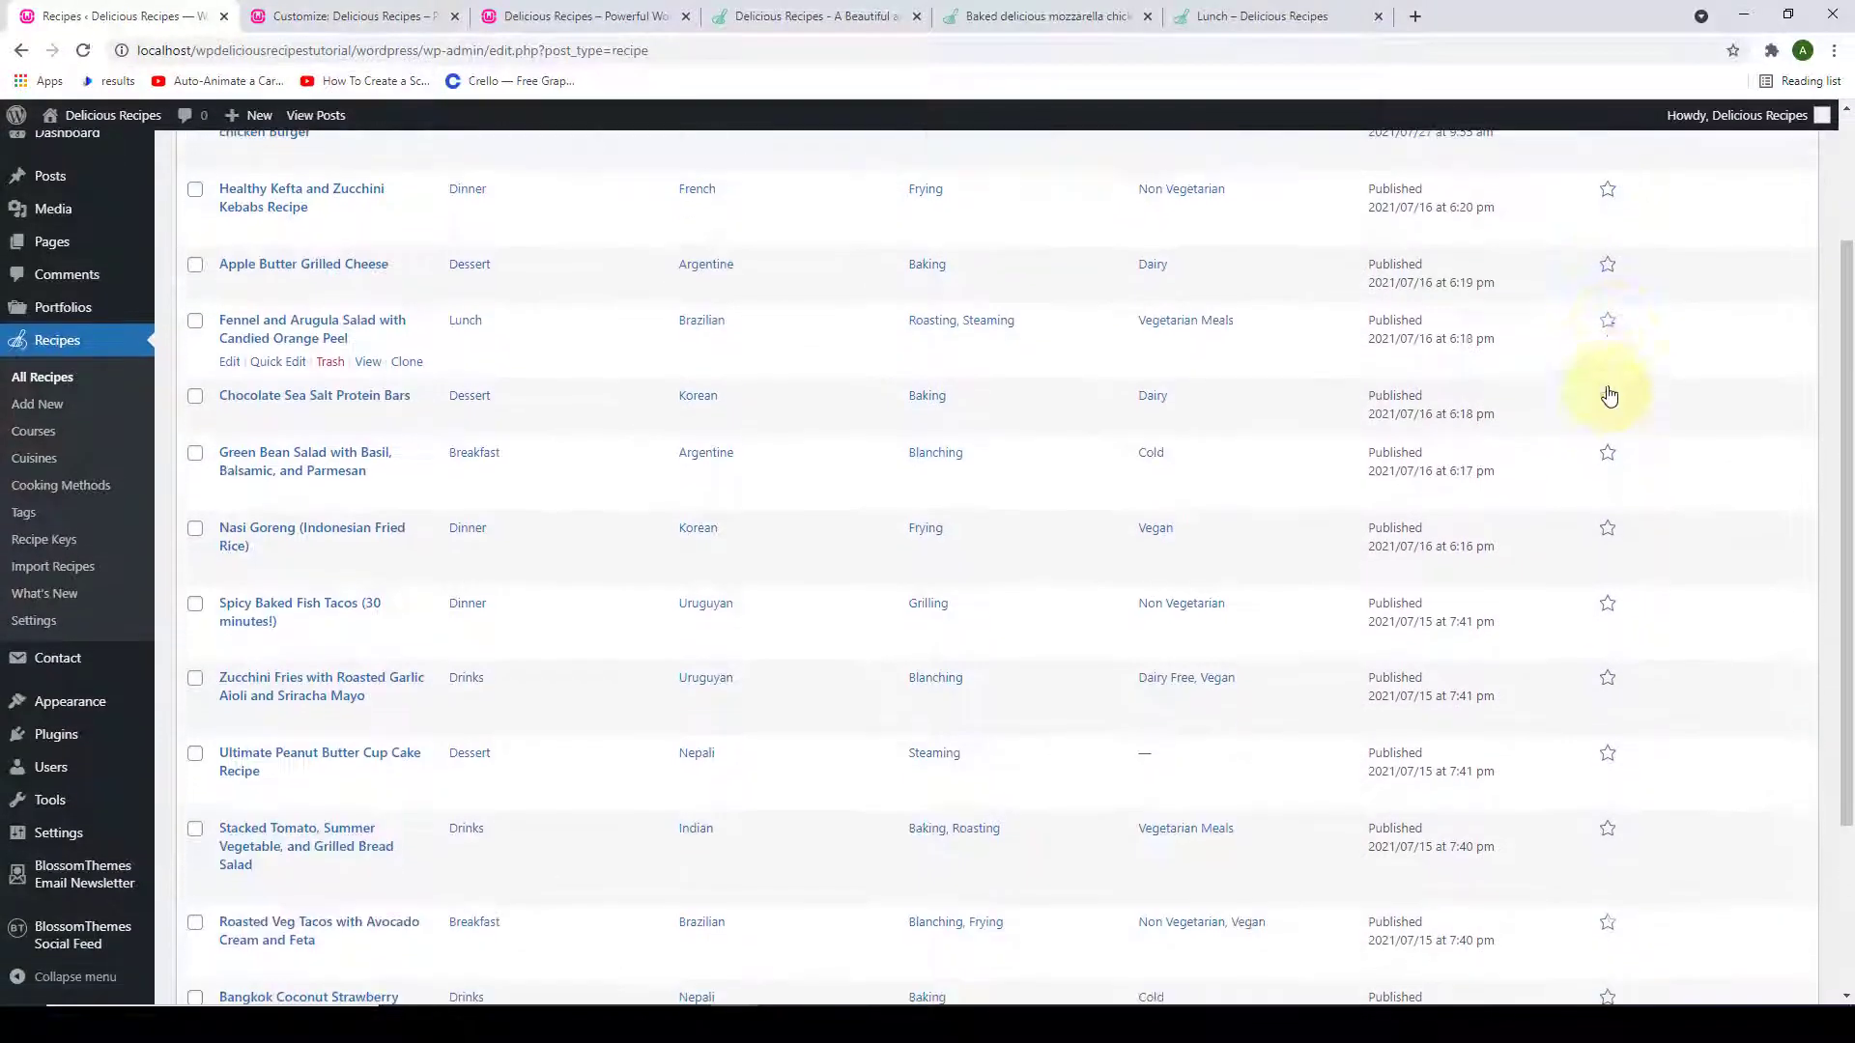
Mark the Fennel and Arugula Salad, Nasi Goreng, Spicy Baked Fish Tacos, Zucchini Fries, Ultimate Peanut Butter Cup Cake and Roasted Veg Tacos recipes as featured.
left_click(1608, 320)
left_click(1608, 529)
scroll(1608, 521, "down", 3)
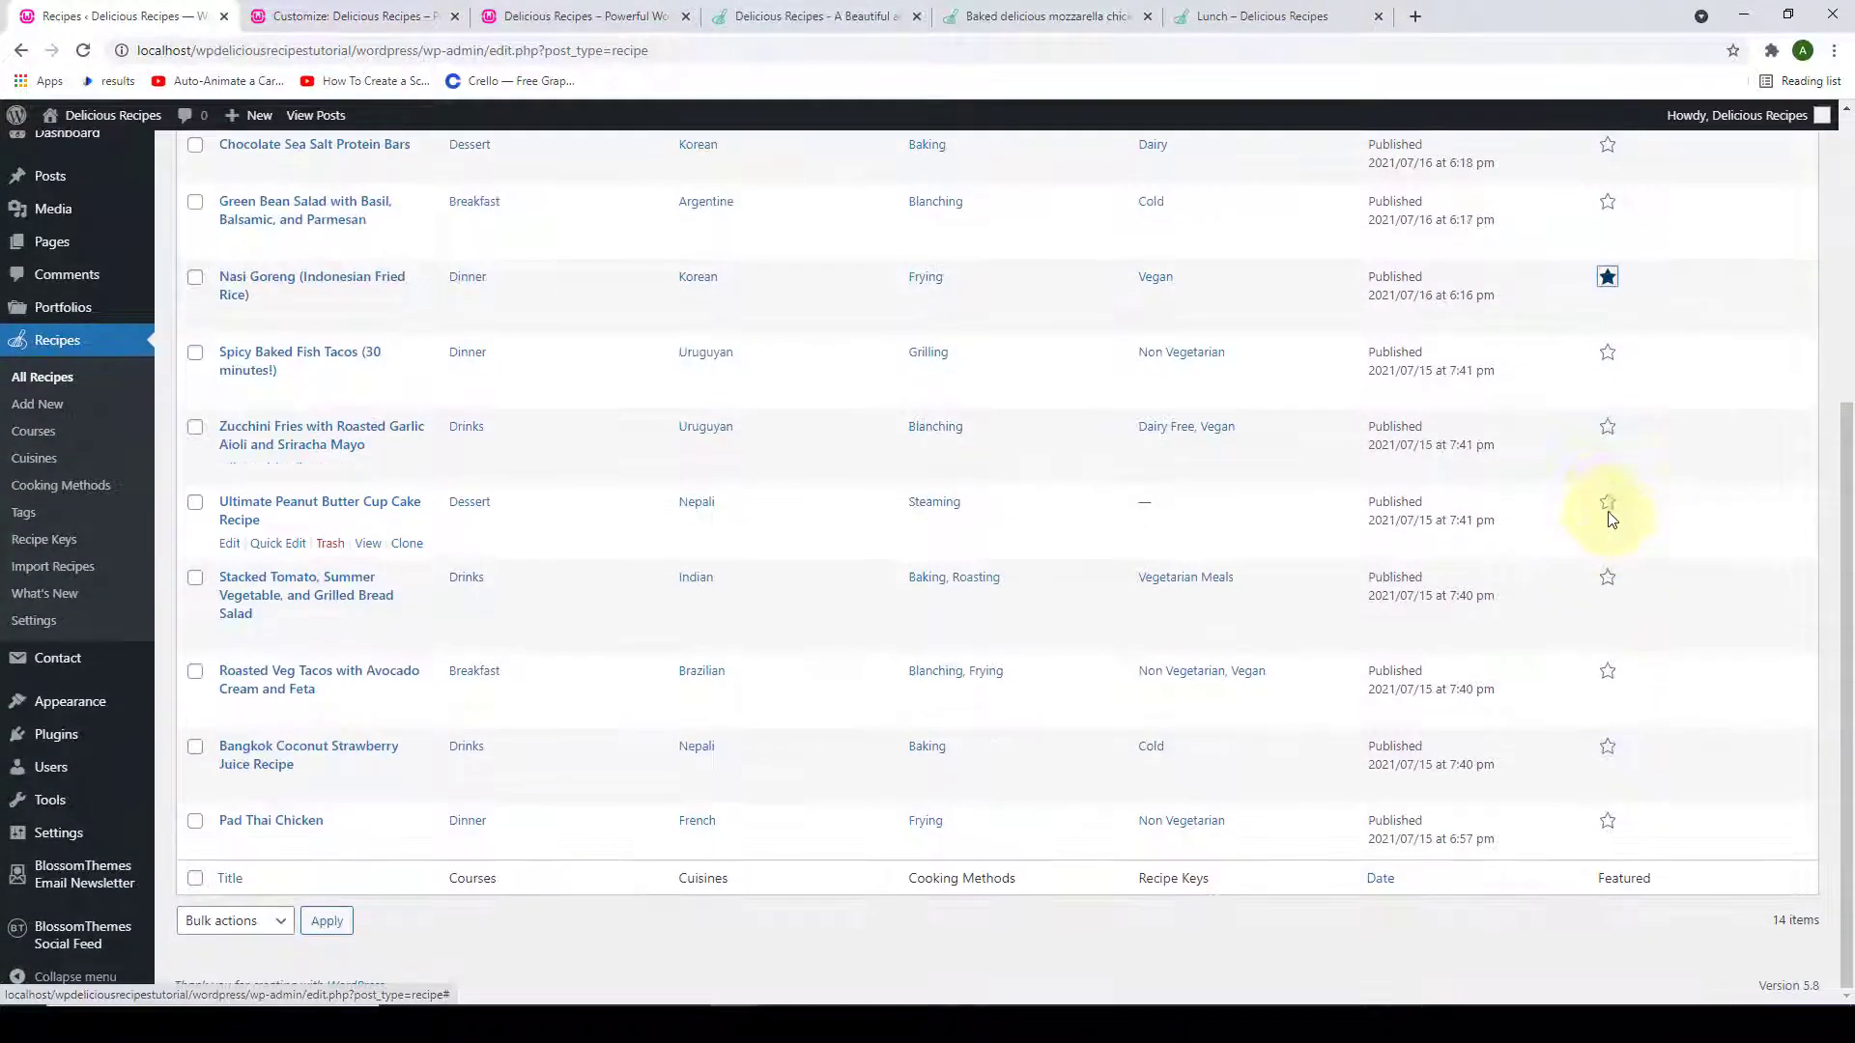
left_click(1607, 426)
left_click(1607, 671)
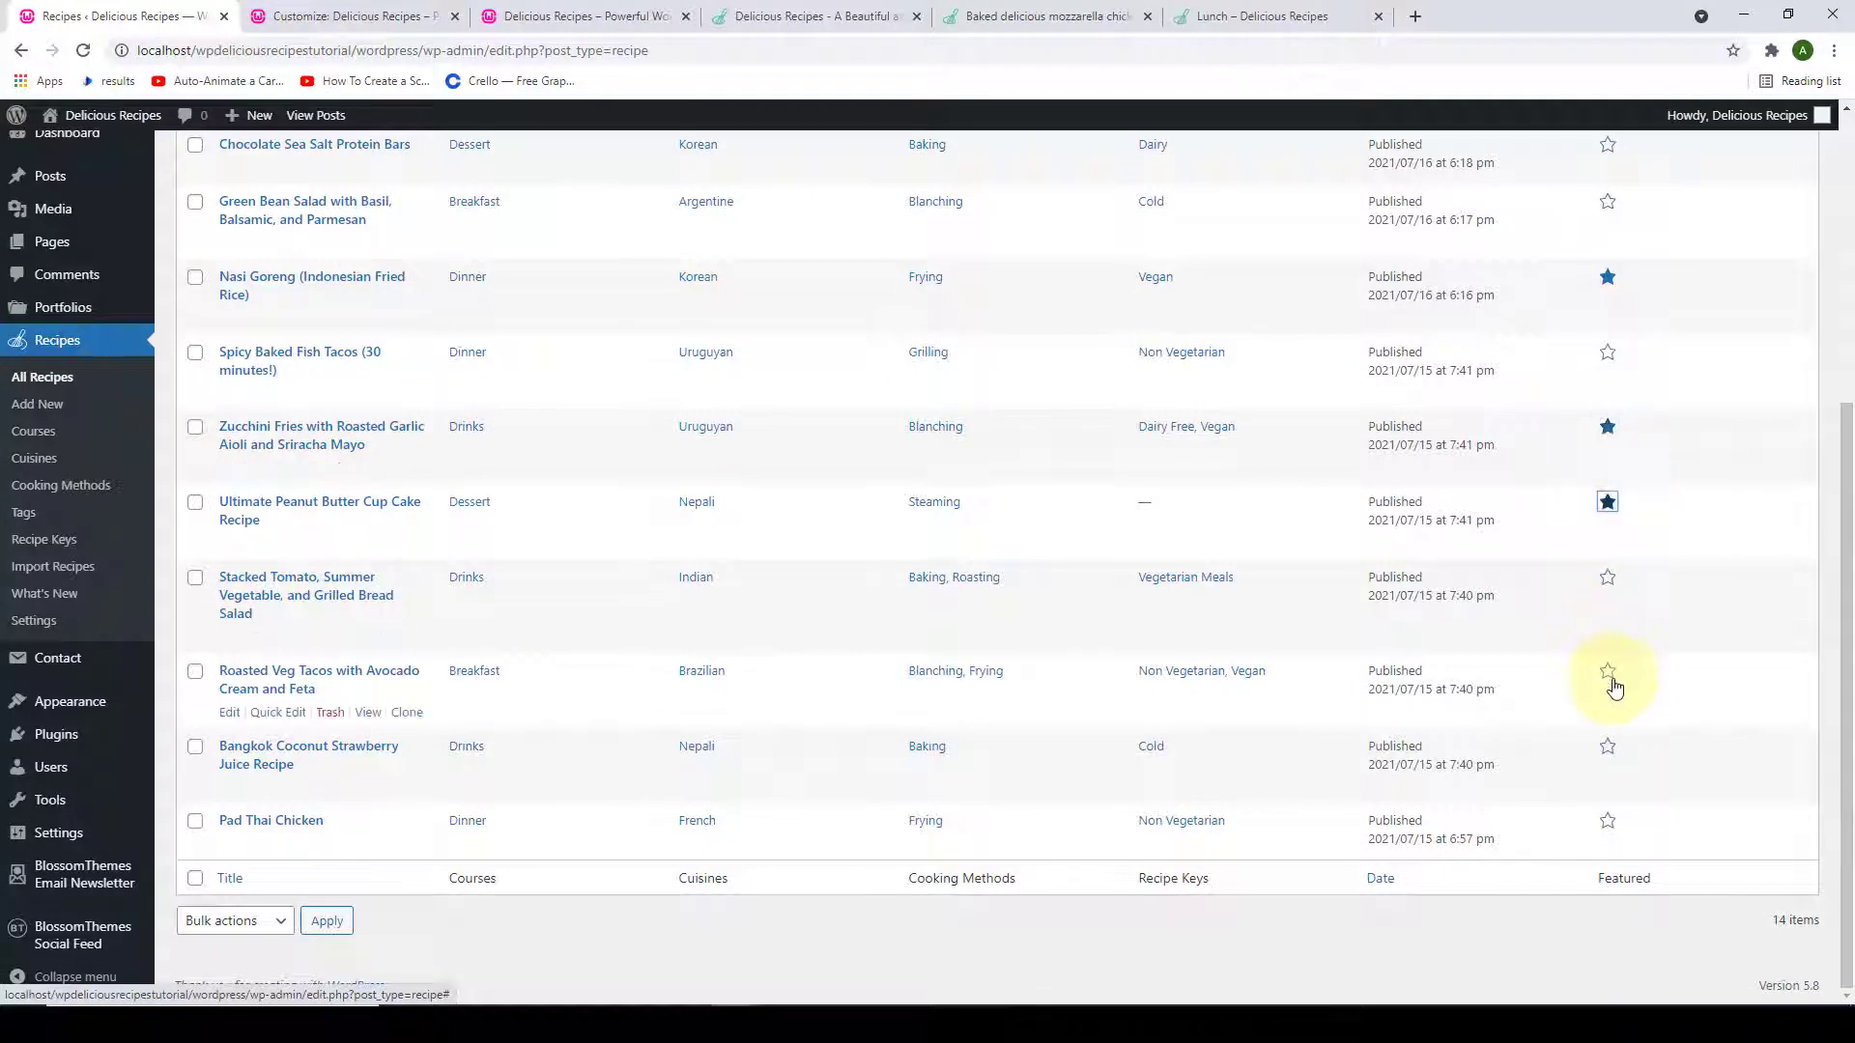
scroll(1625, 447, "up", 3)
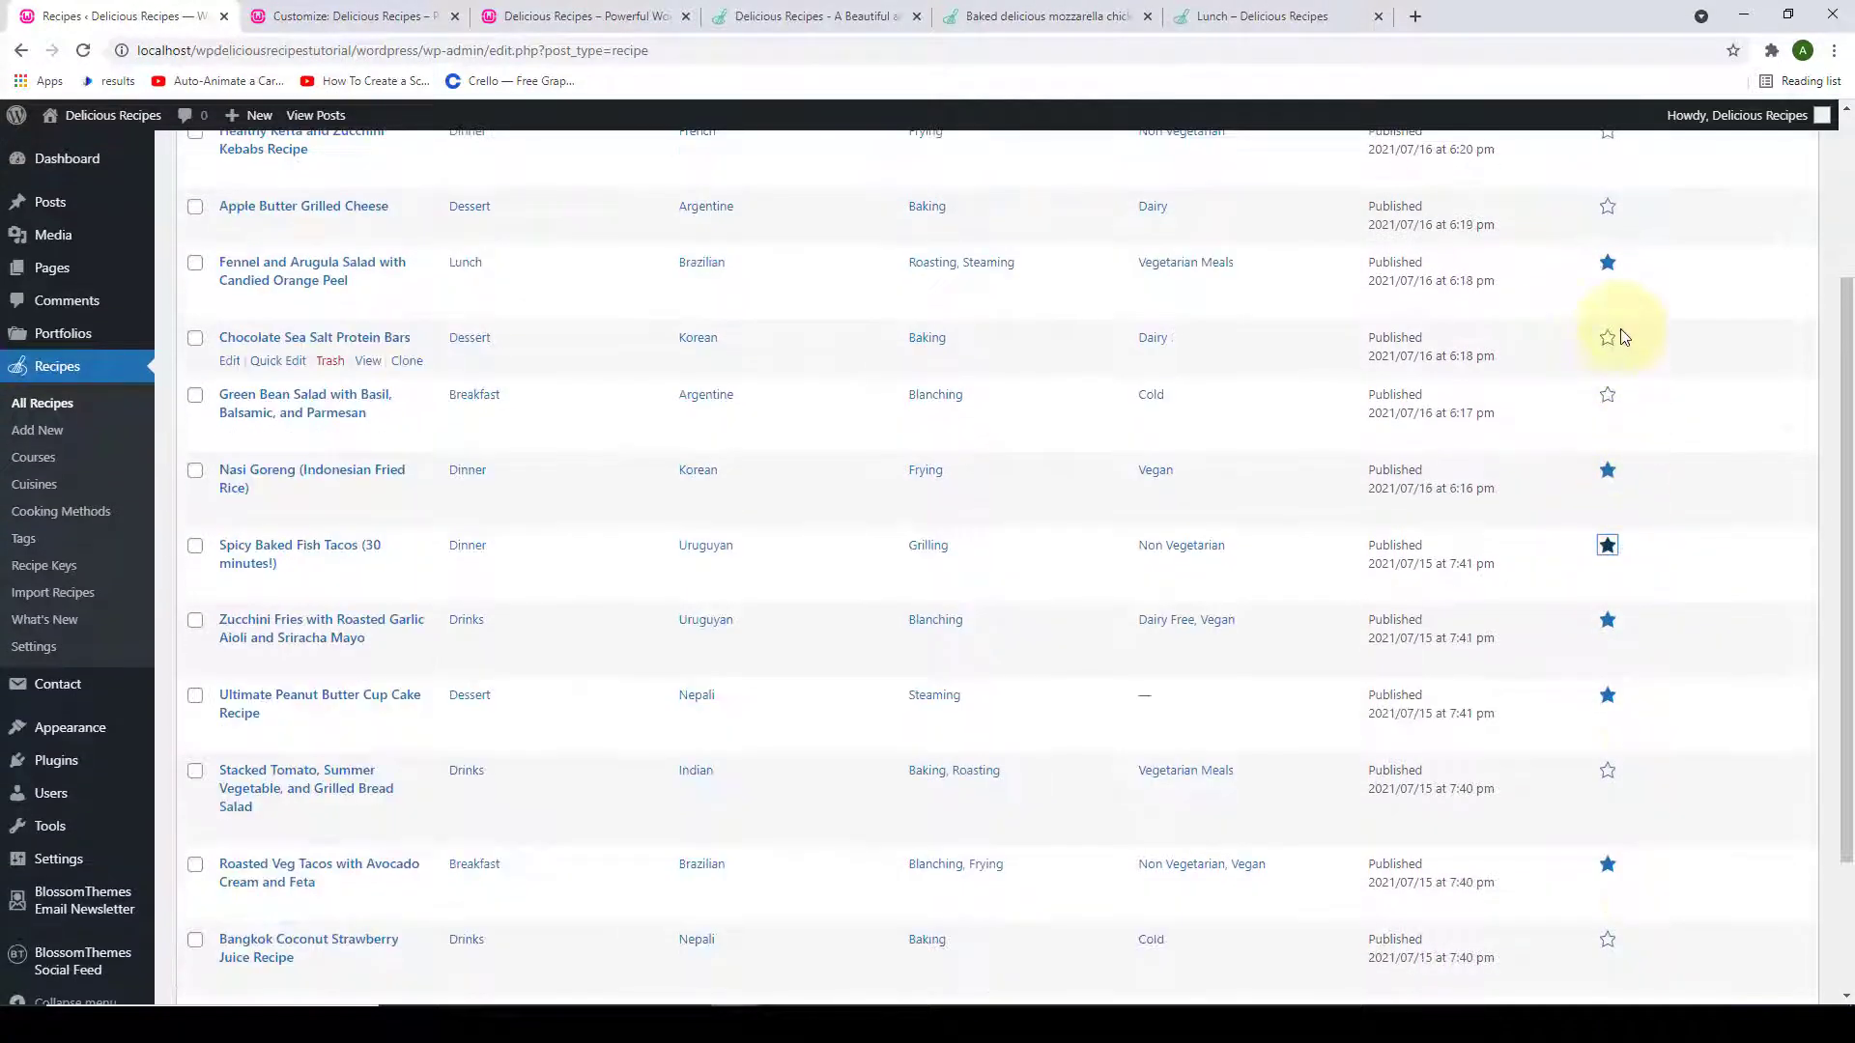
scroll(1622, 317, "up", 1)
scroll(1624, 334, "down", 1)
scroll(1694, 708, "down", 1)
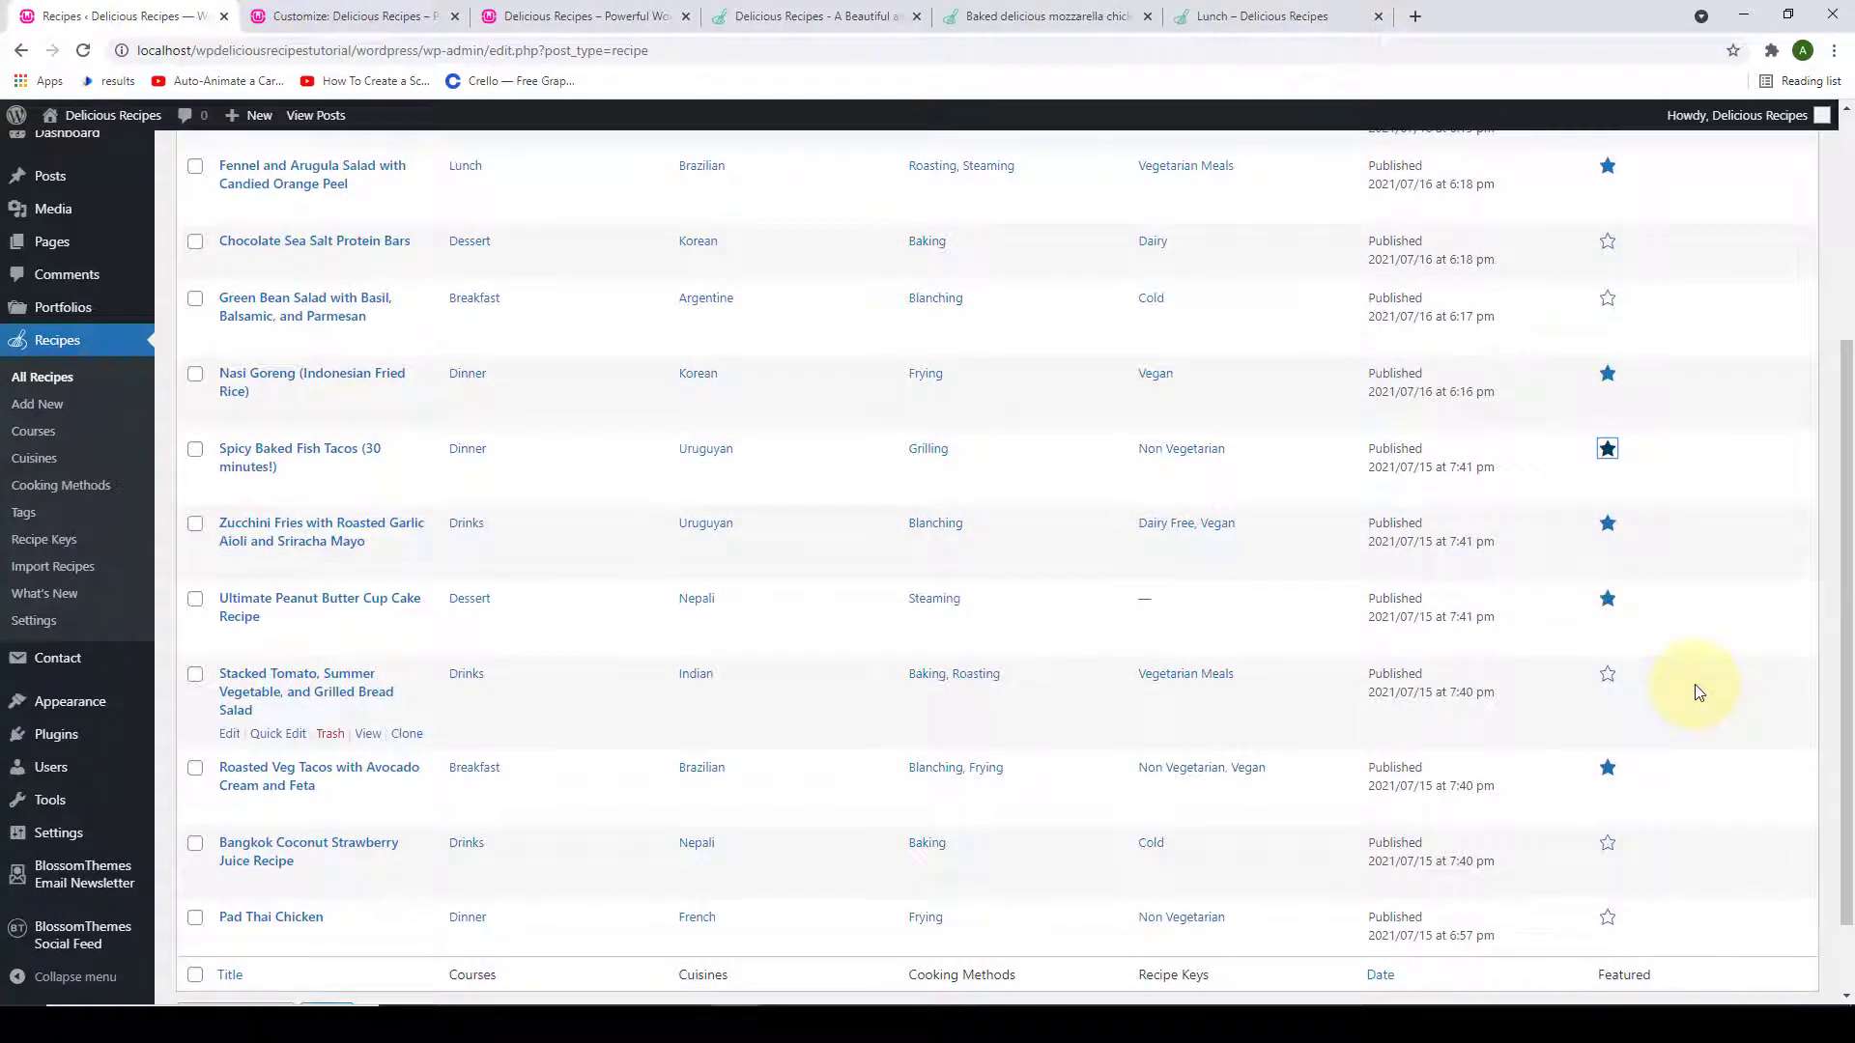
scroll(1627, 303, "up", 1)
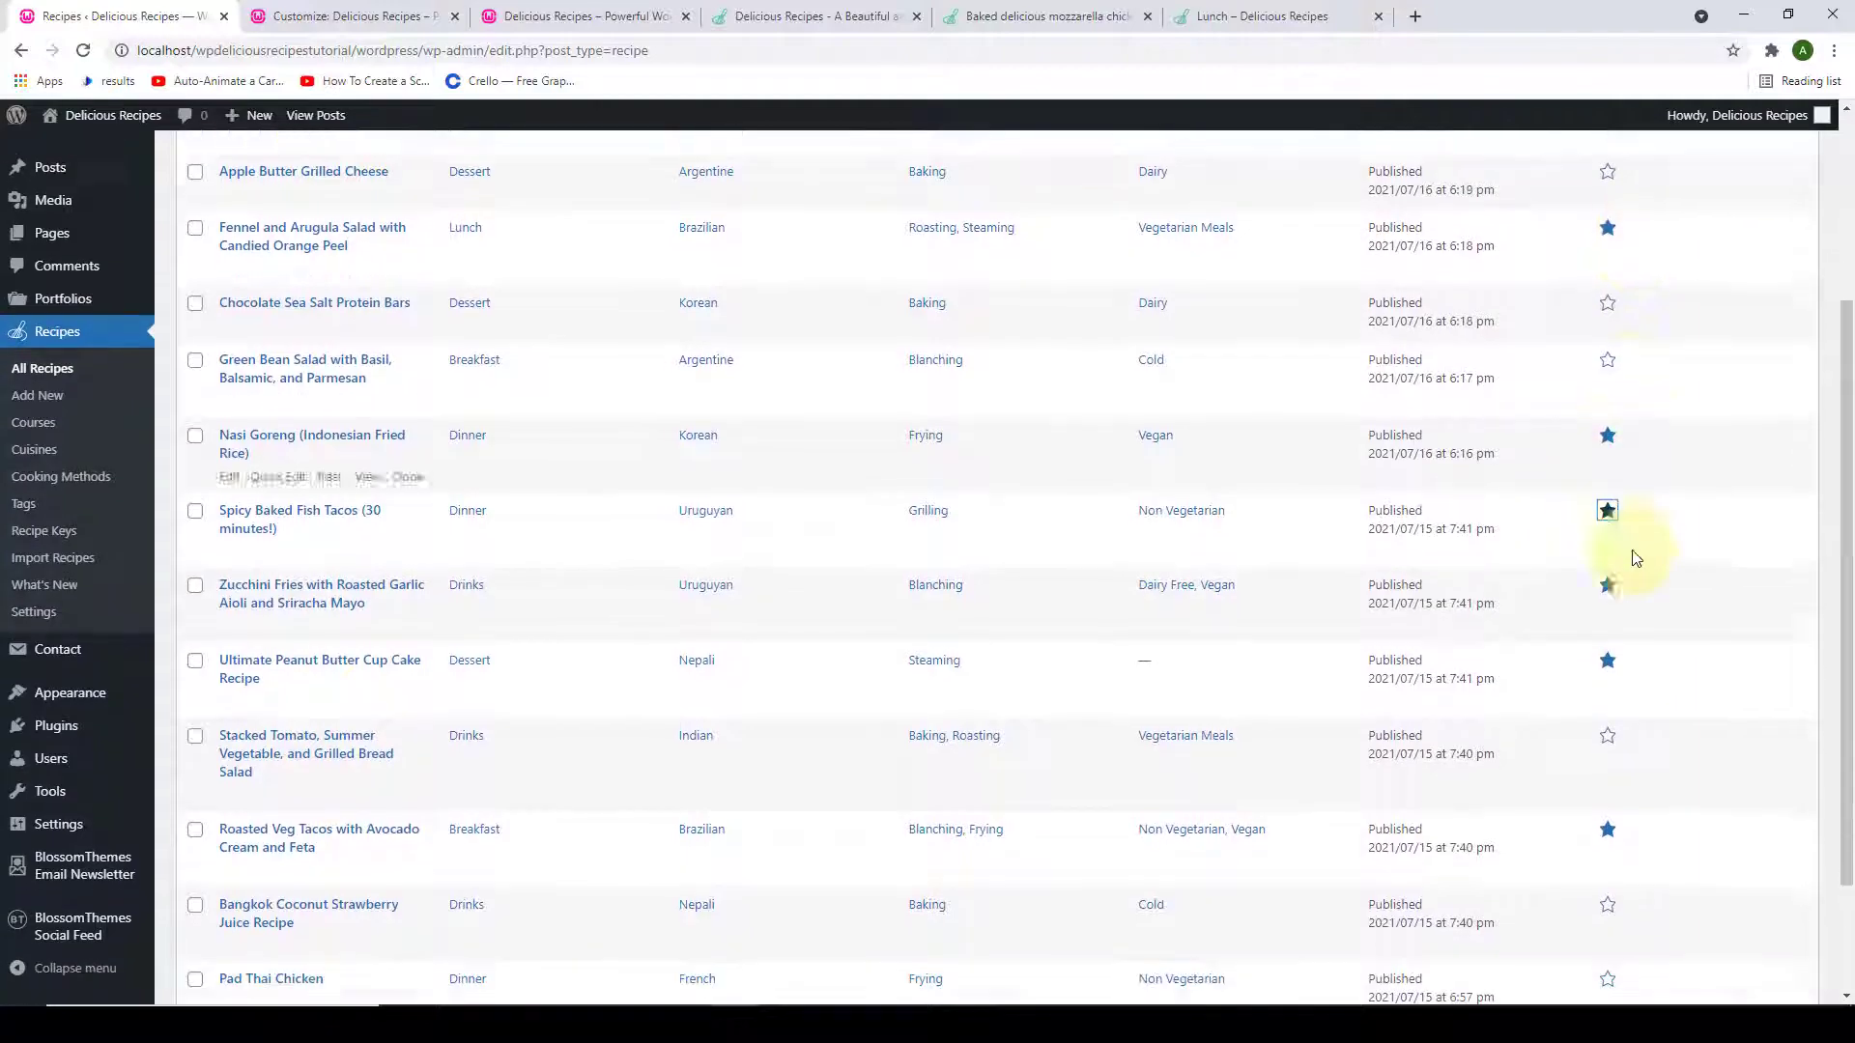
scroll(1643, 600, "down", 1)
scroll(1636, 580, "up", 2)
Reload the site's home page and examine the Featured Recipes section above the footer.
left_click(580, 16)
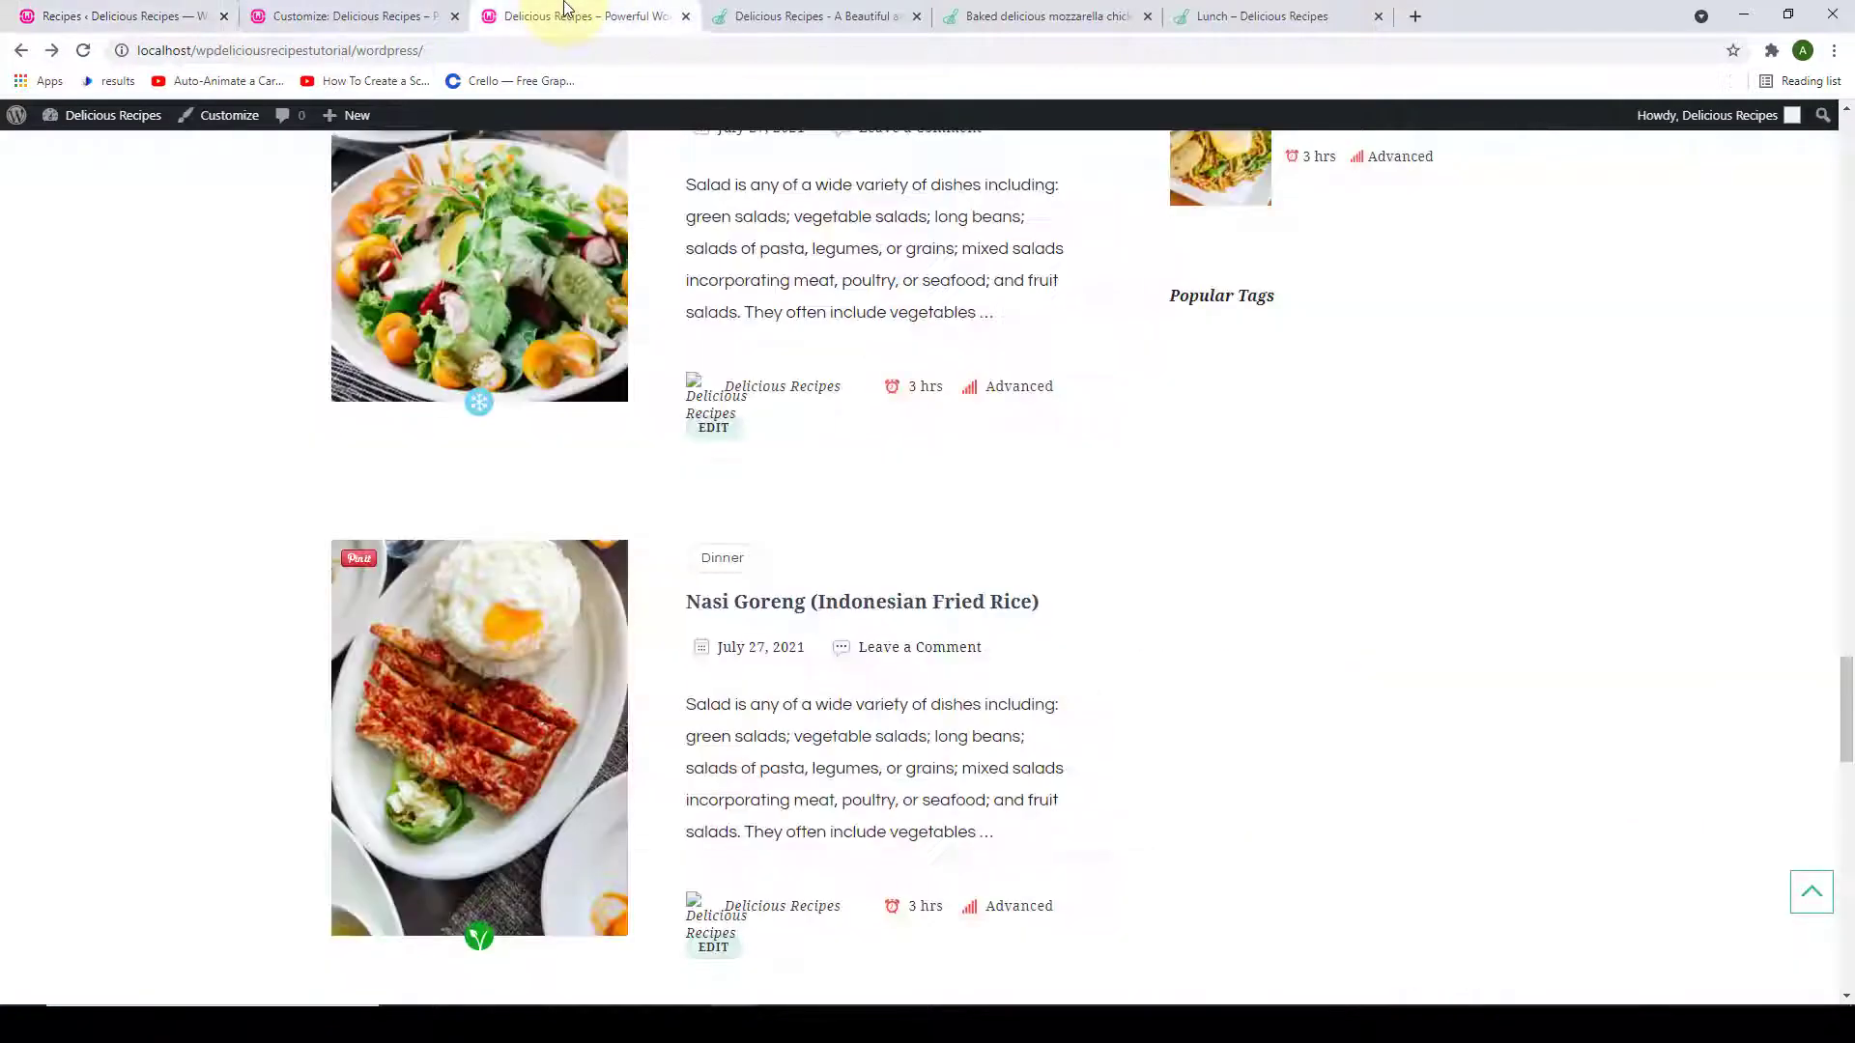
left_click_drag(1850, 708, 1850, 942)
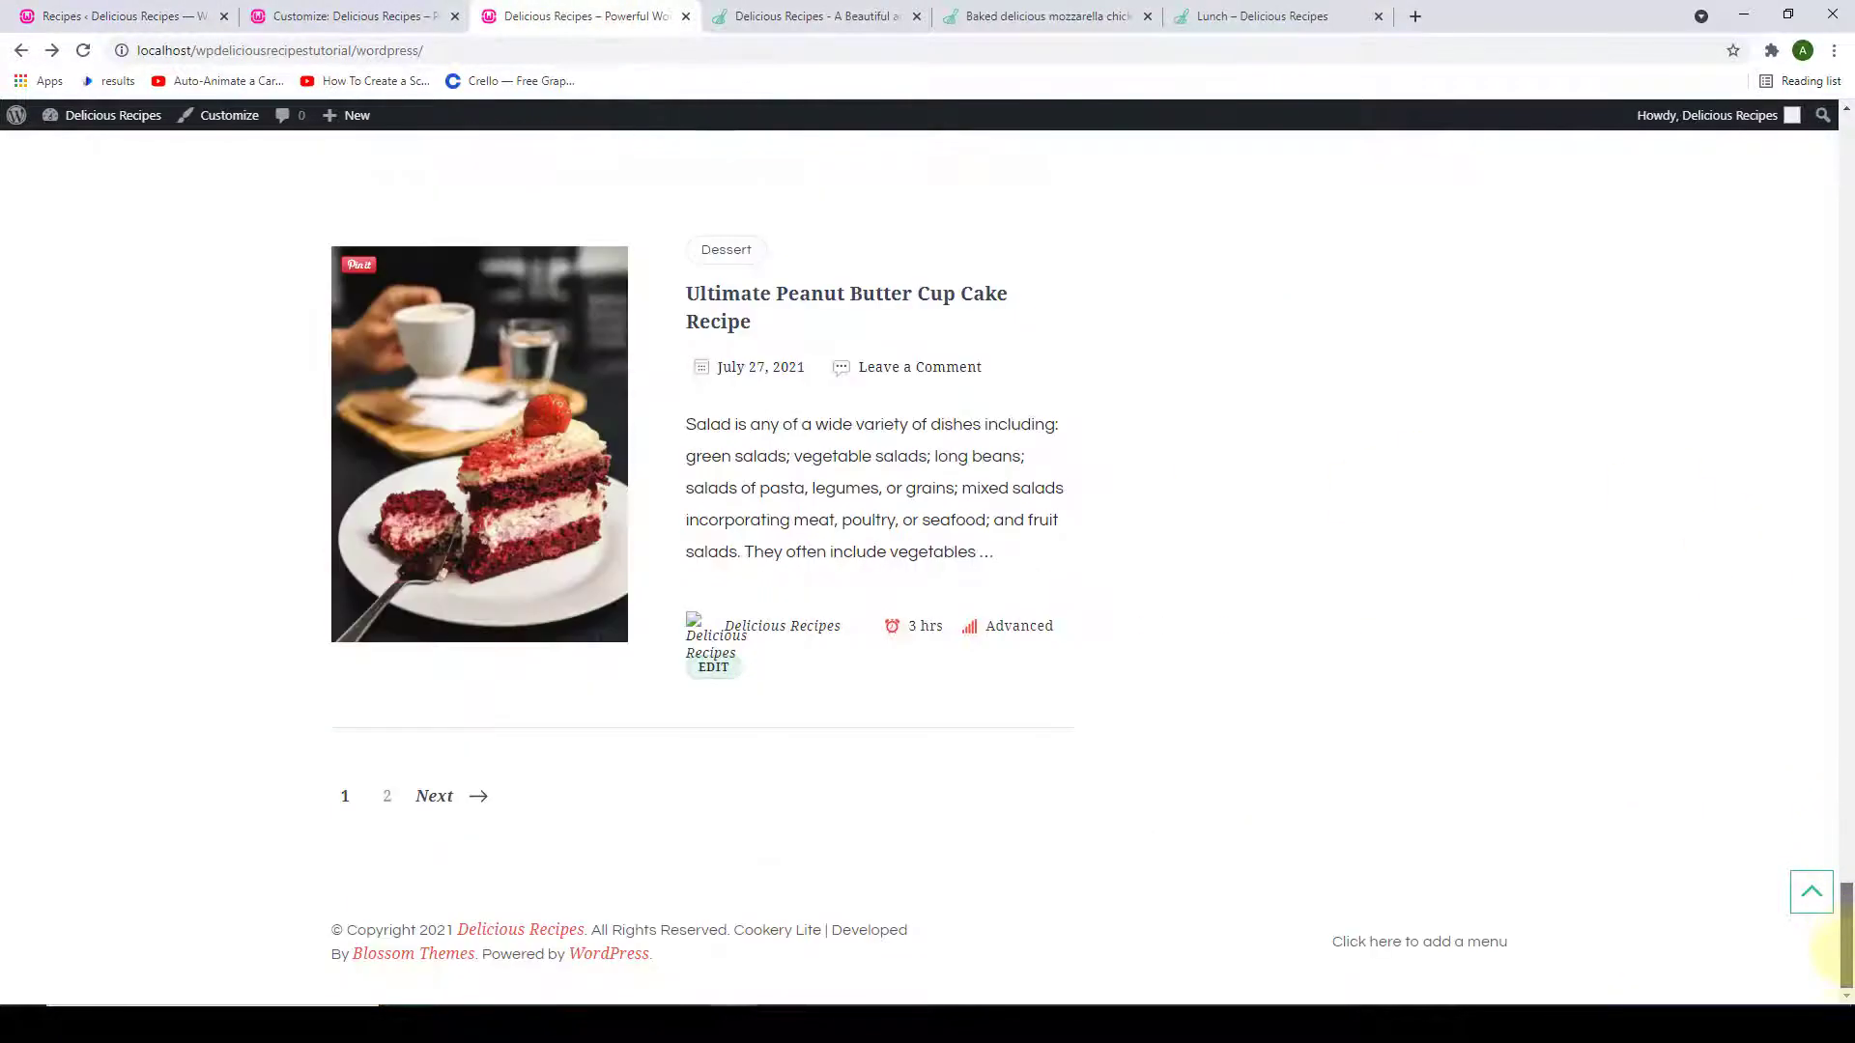
left_click(83, 54)
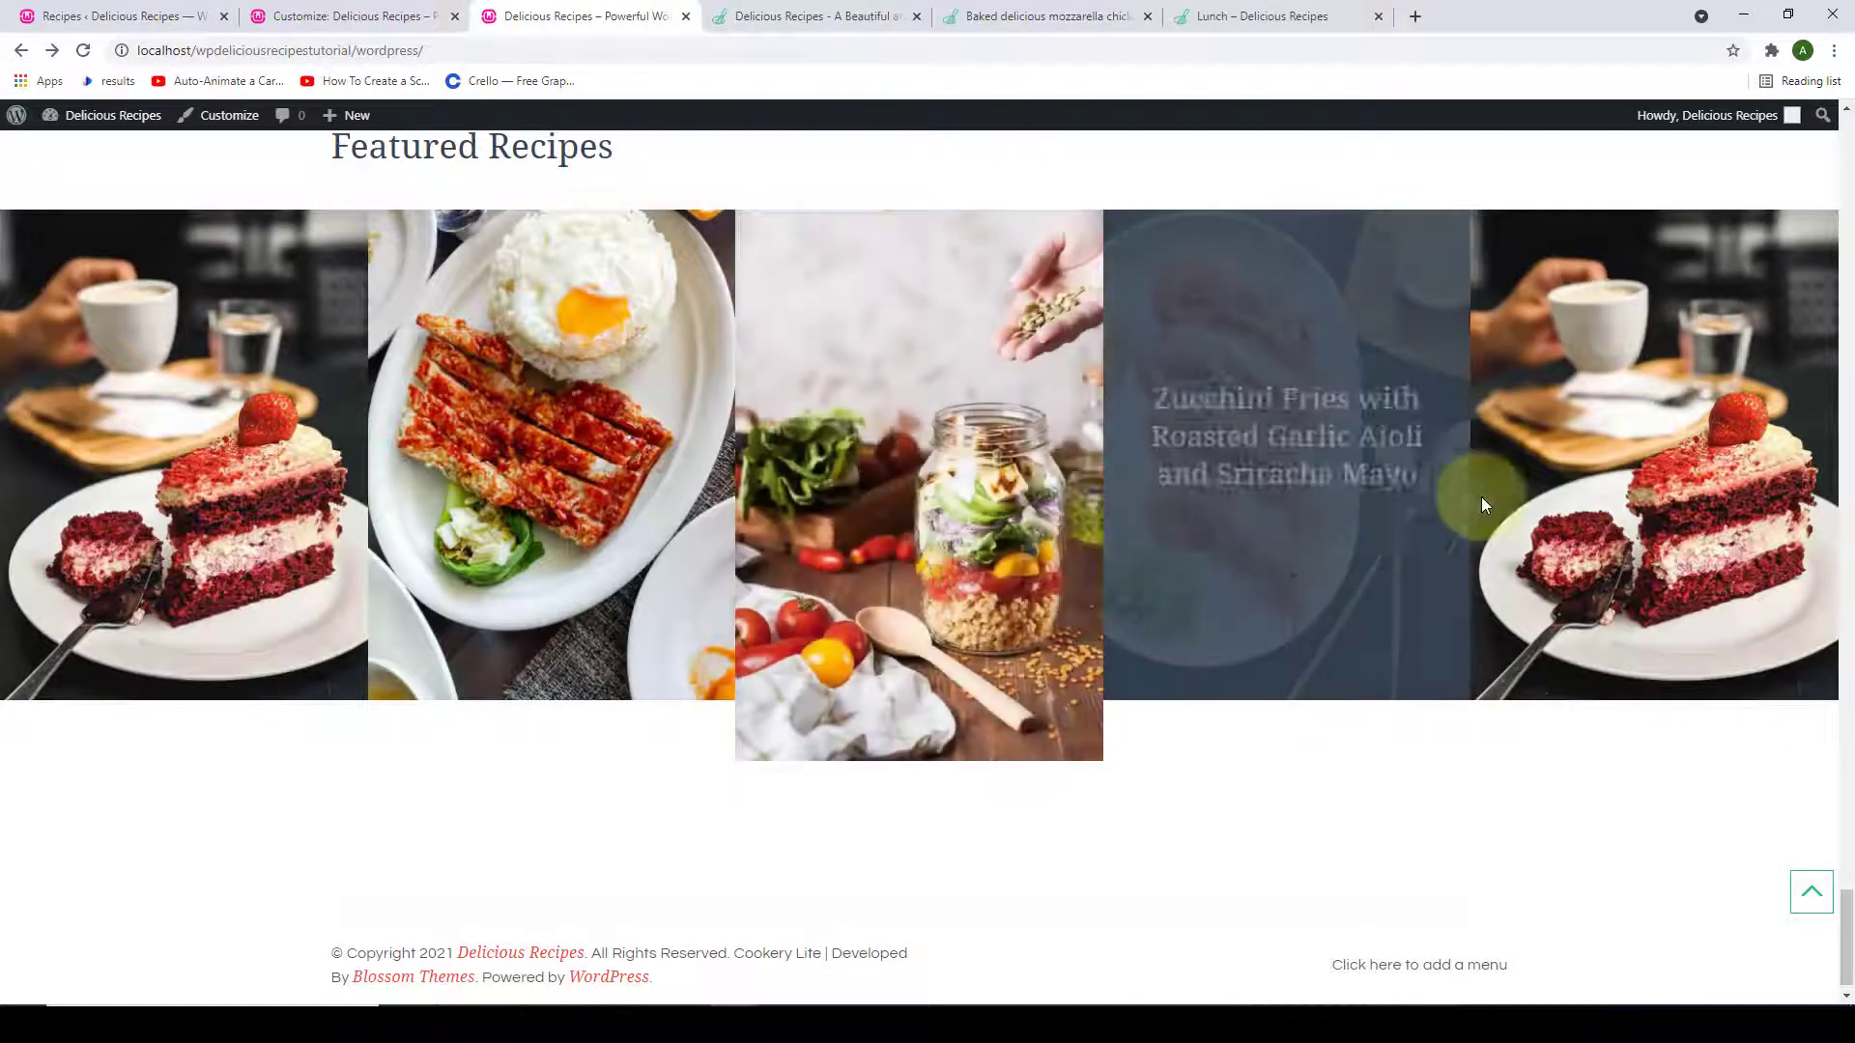
scroll(1620, 486, "up", 1)
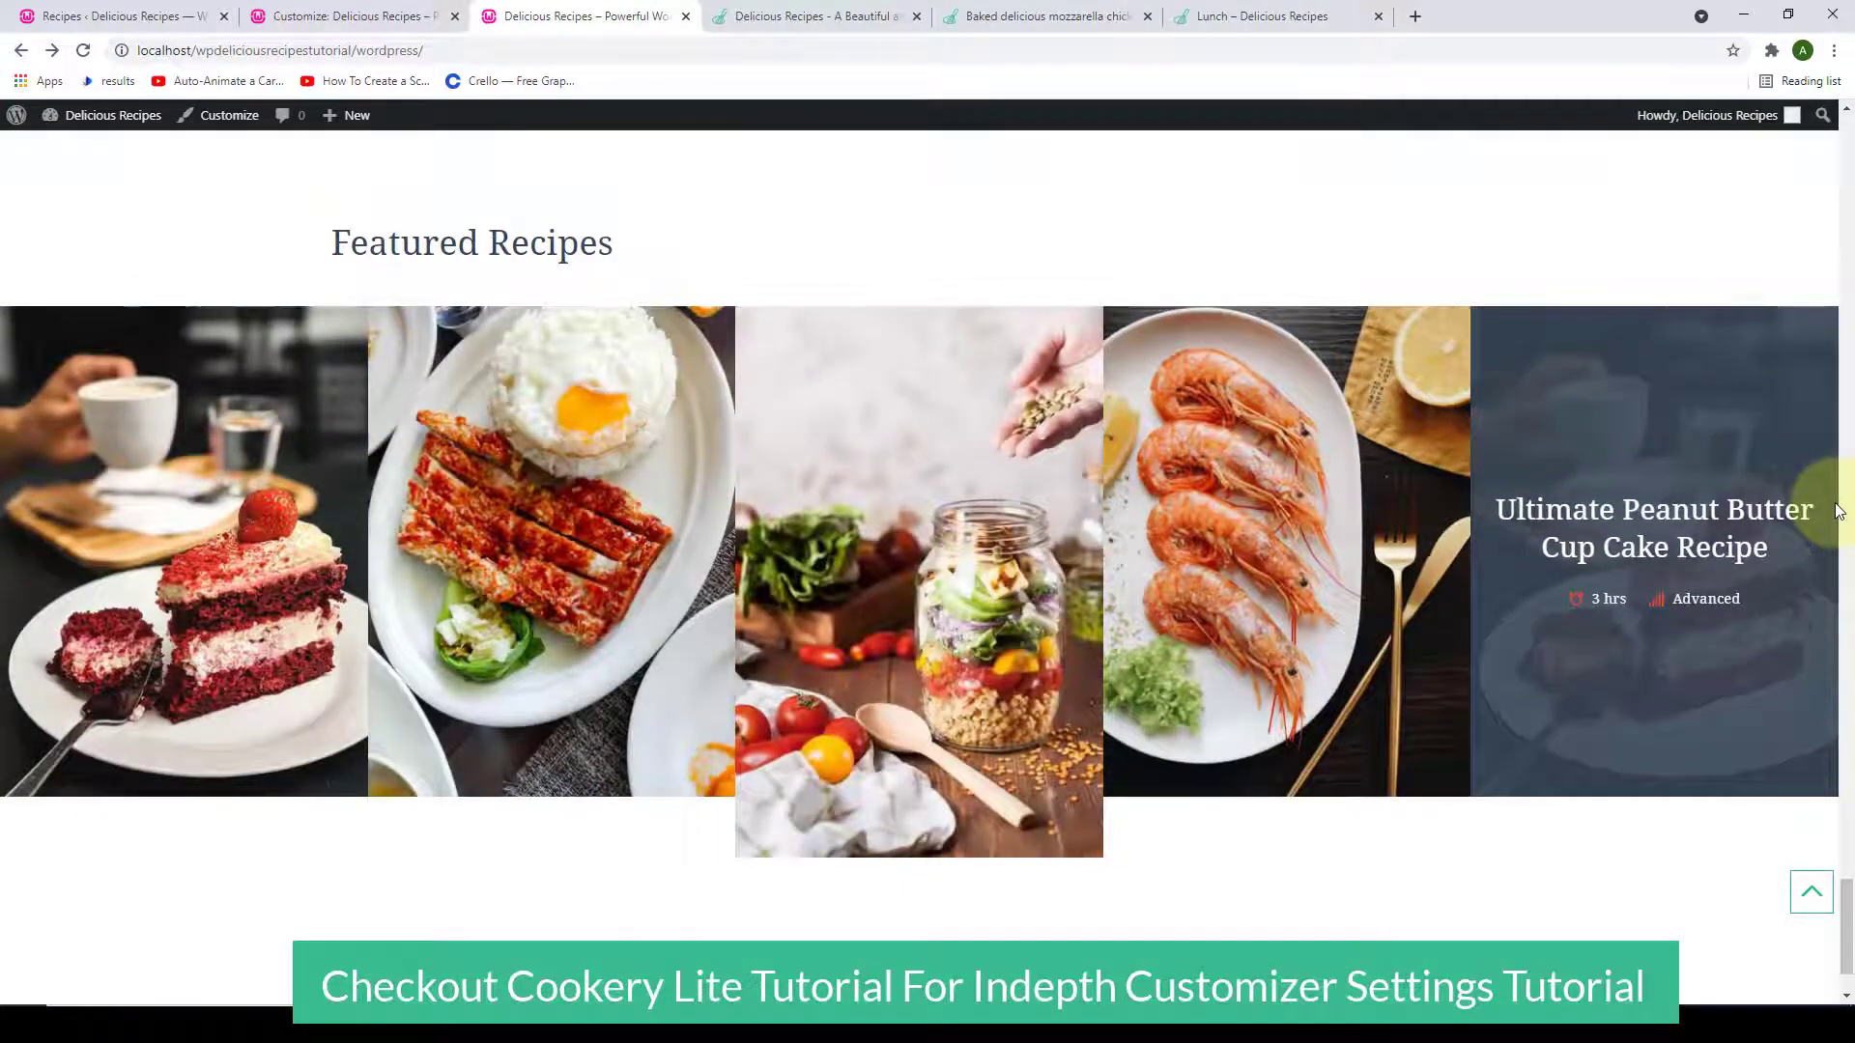
Return to the admin's widgets page and add a Delicious: Featured Recipes widget to the Sidebar area.
left_click(164, 8)
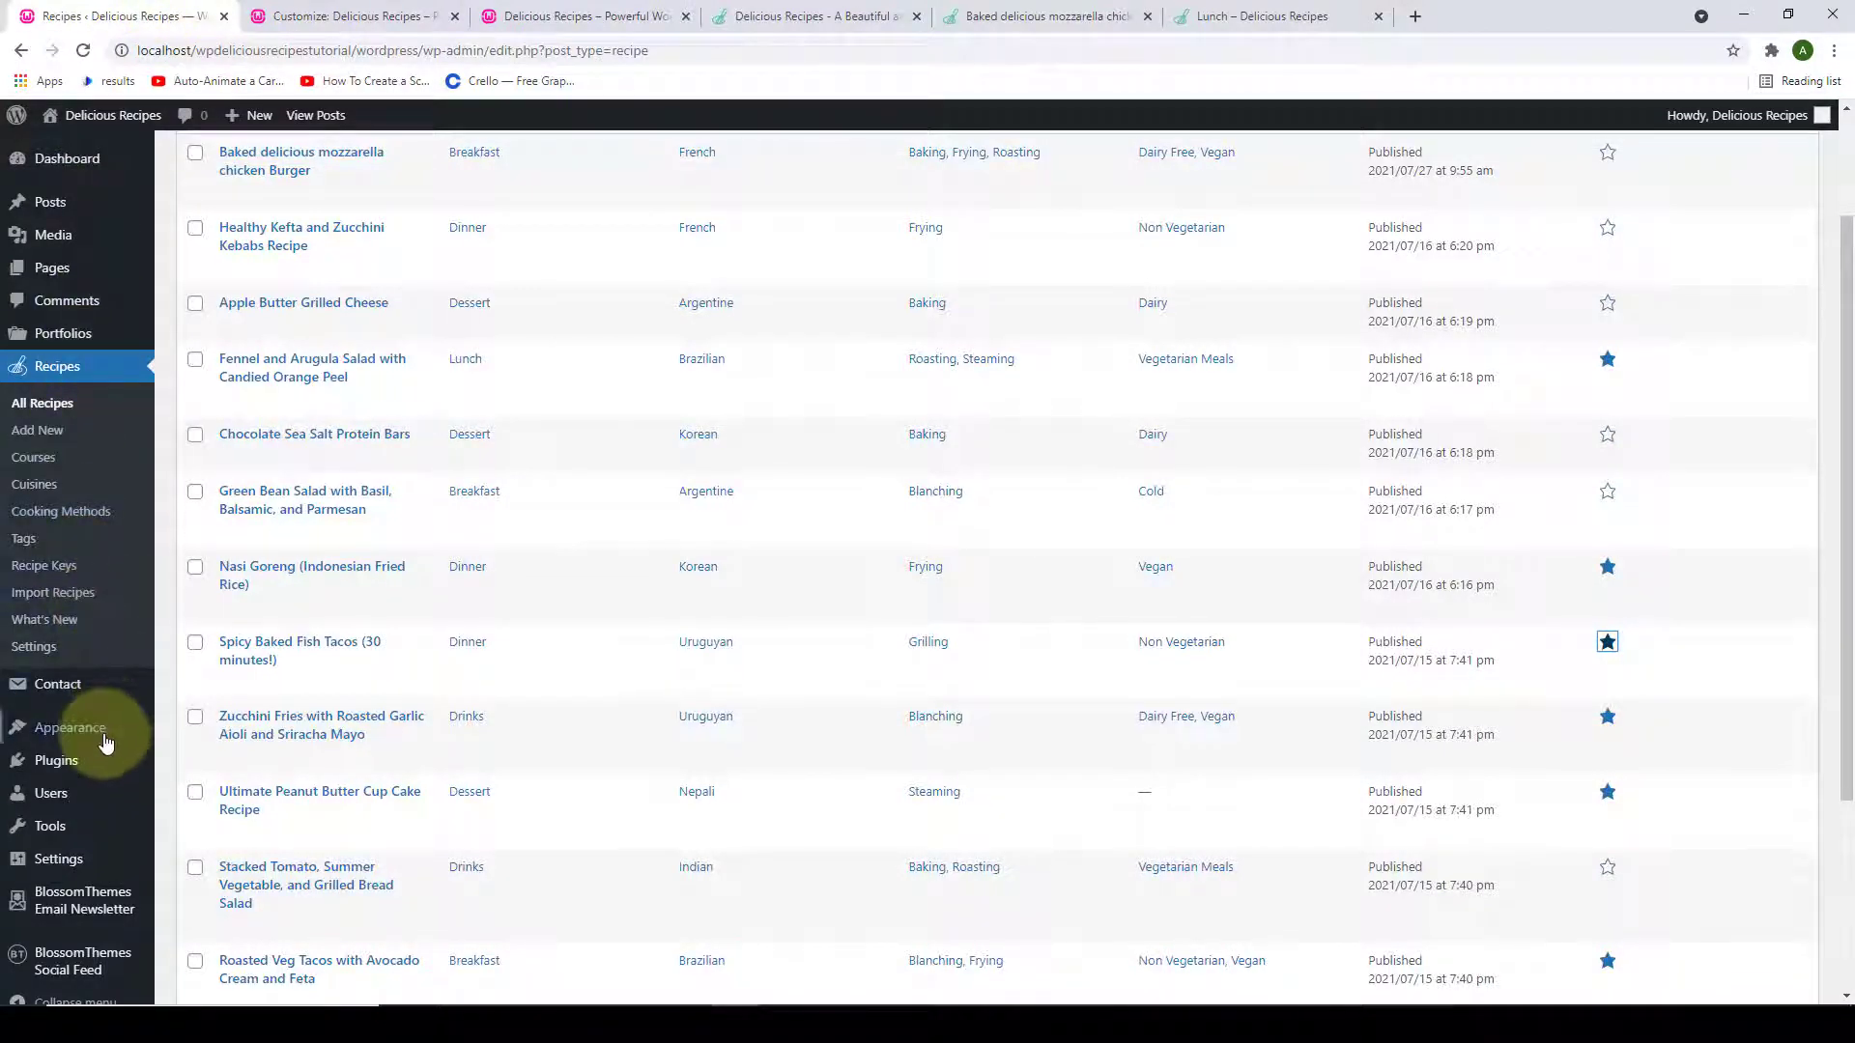
mouse_move(97, 731)
left_click(208, 790)
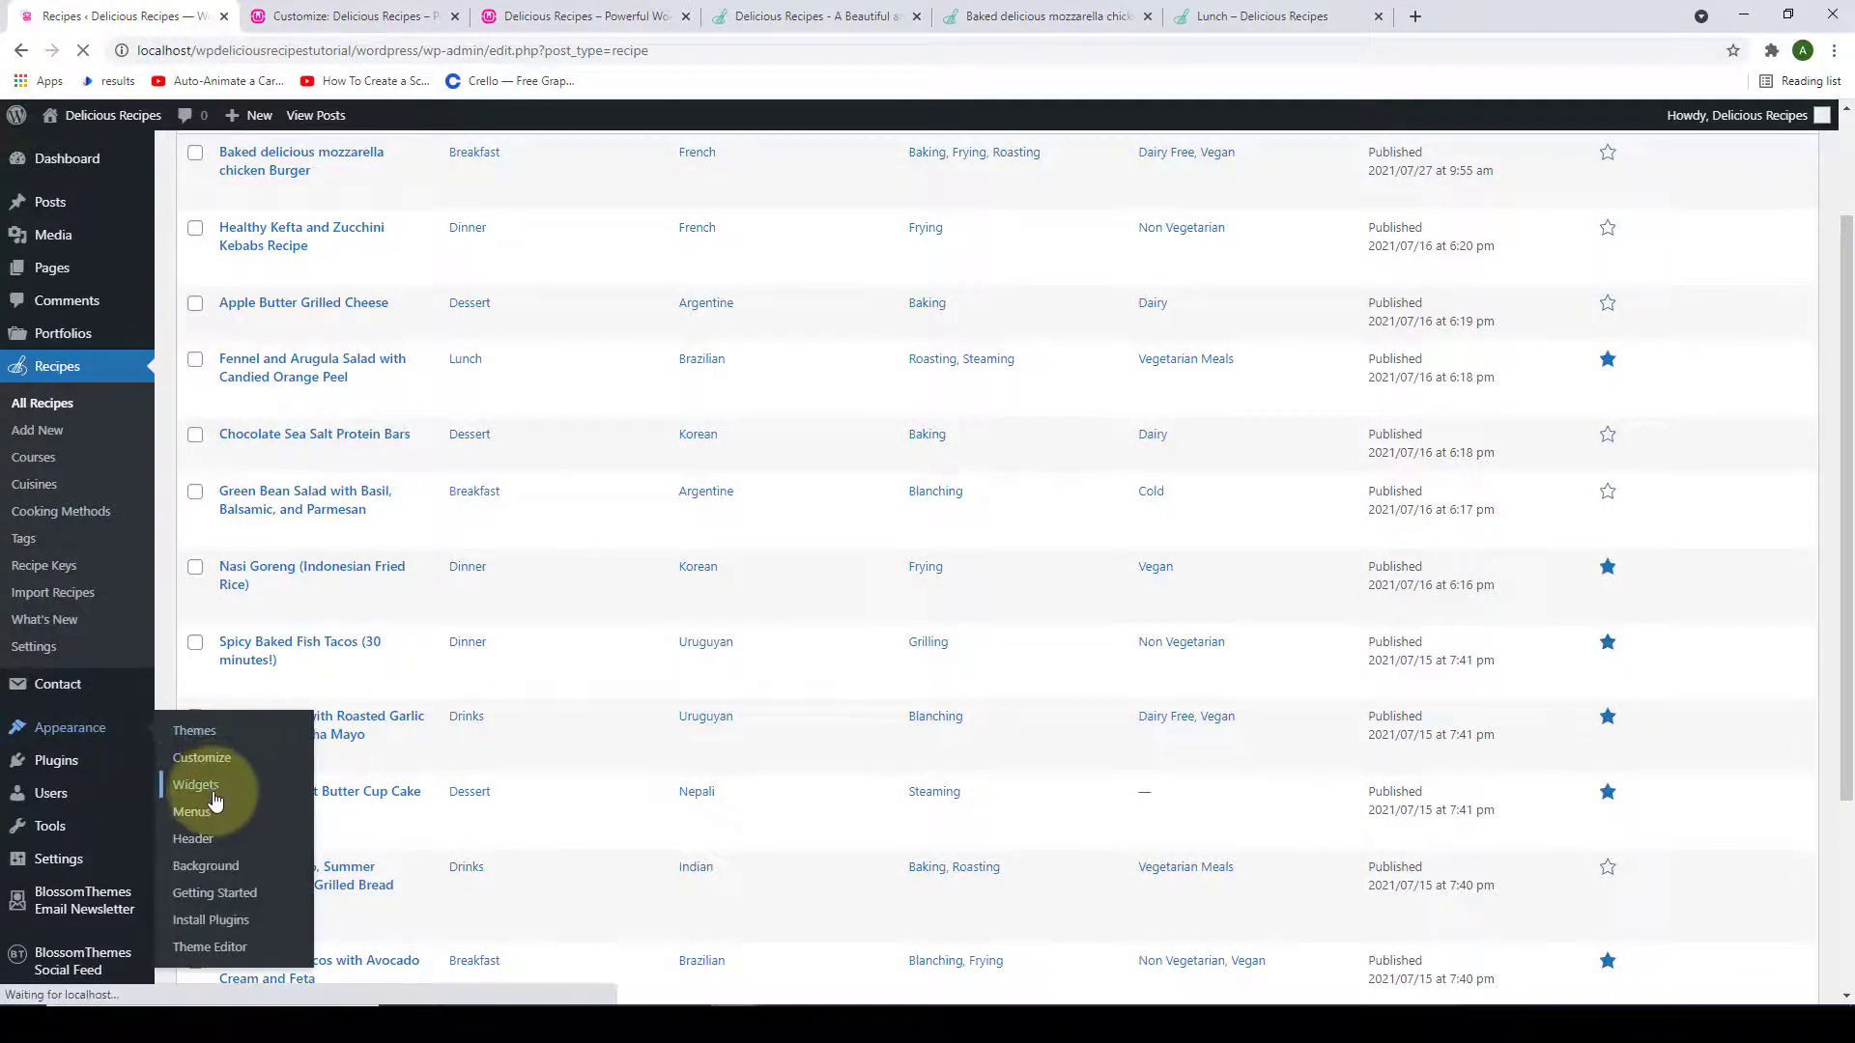
scroll(480, 448, "down", 10)
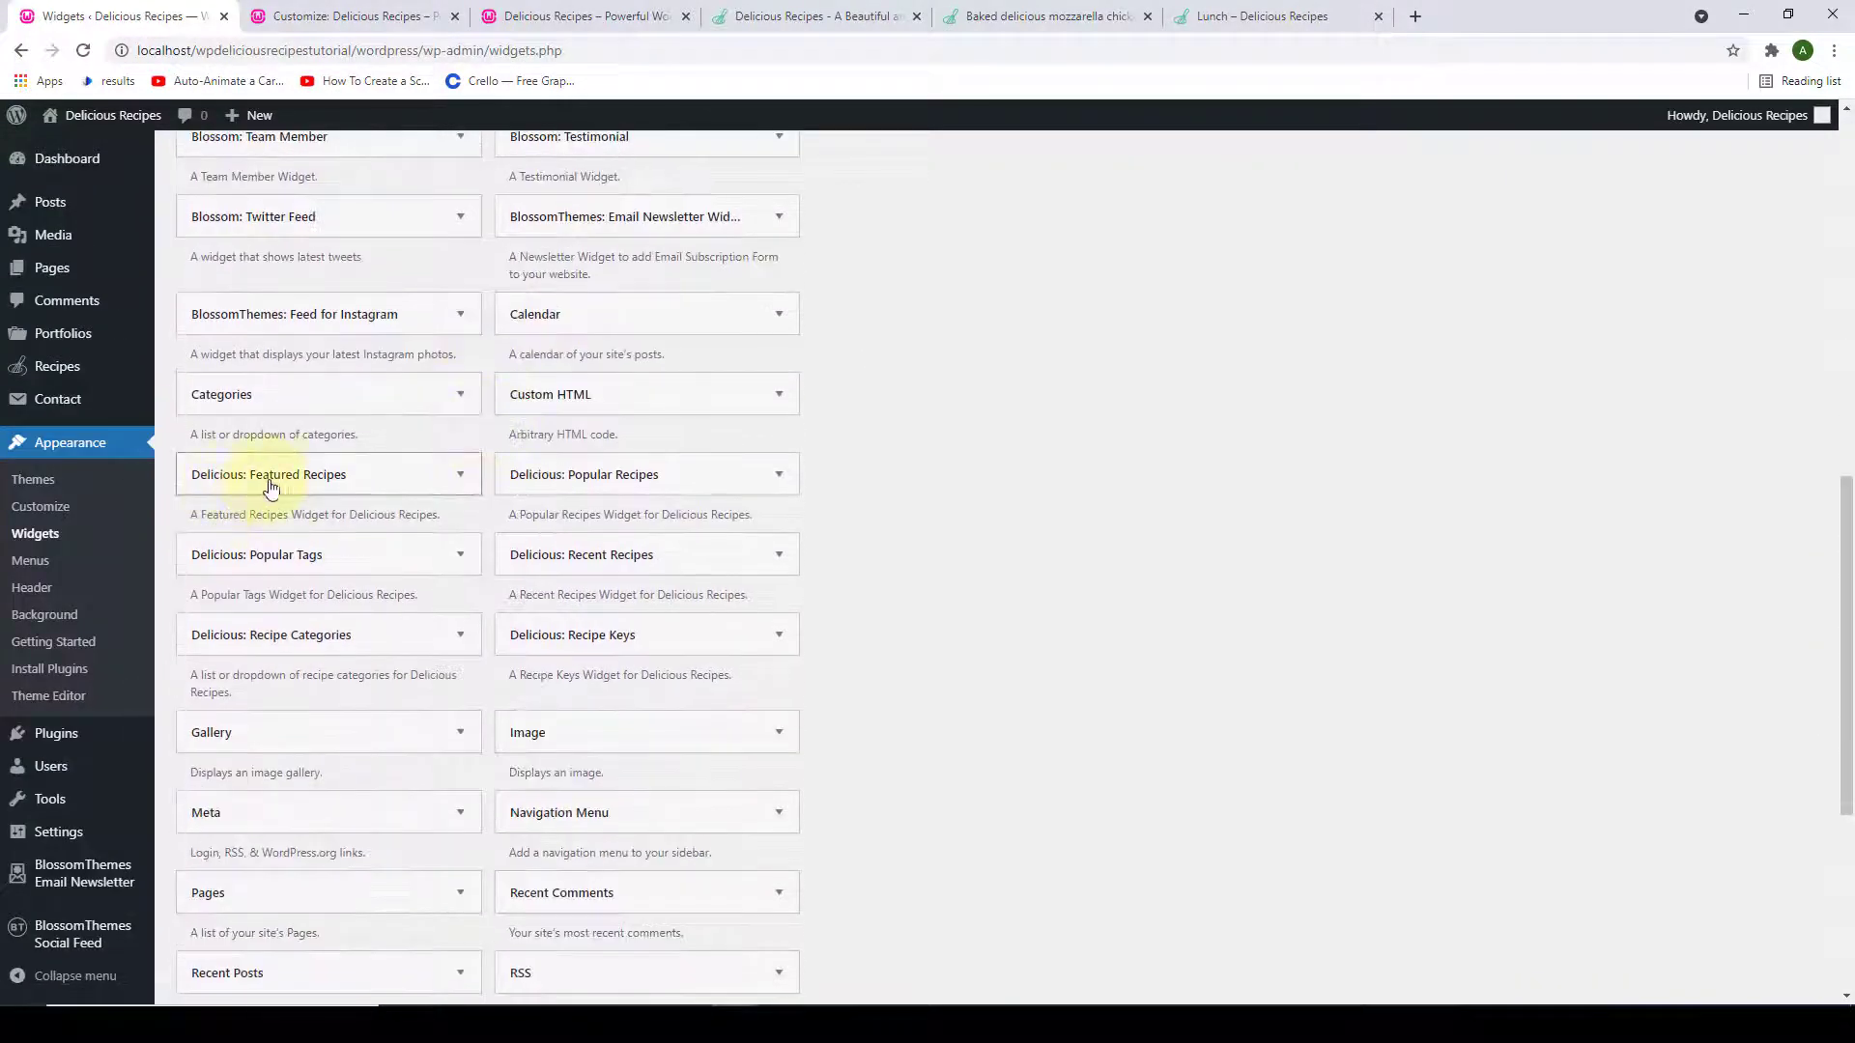
left_click(459, 484)
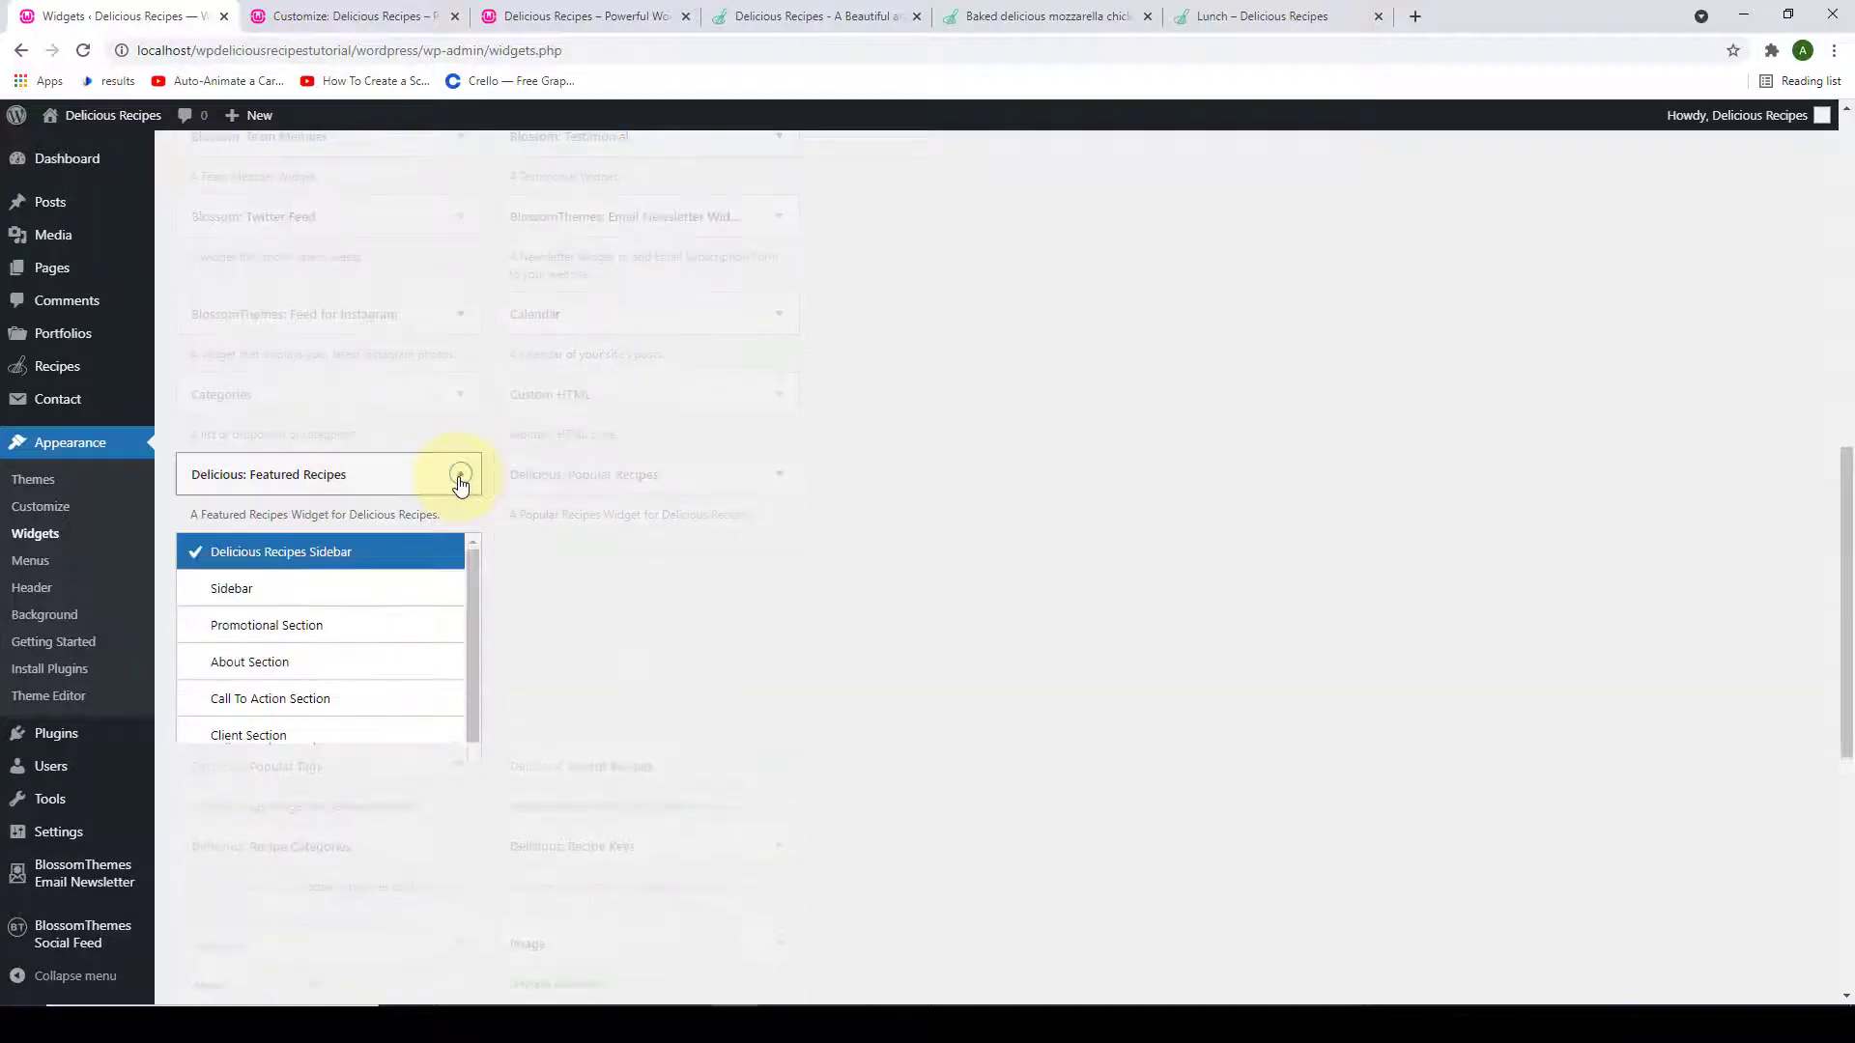
scroll(270, 628, "up", 1)
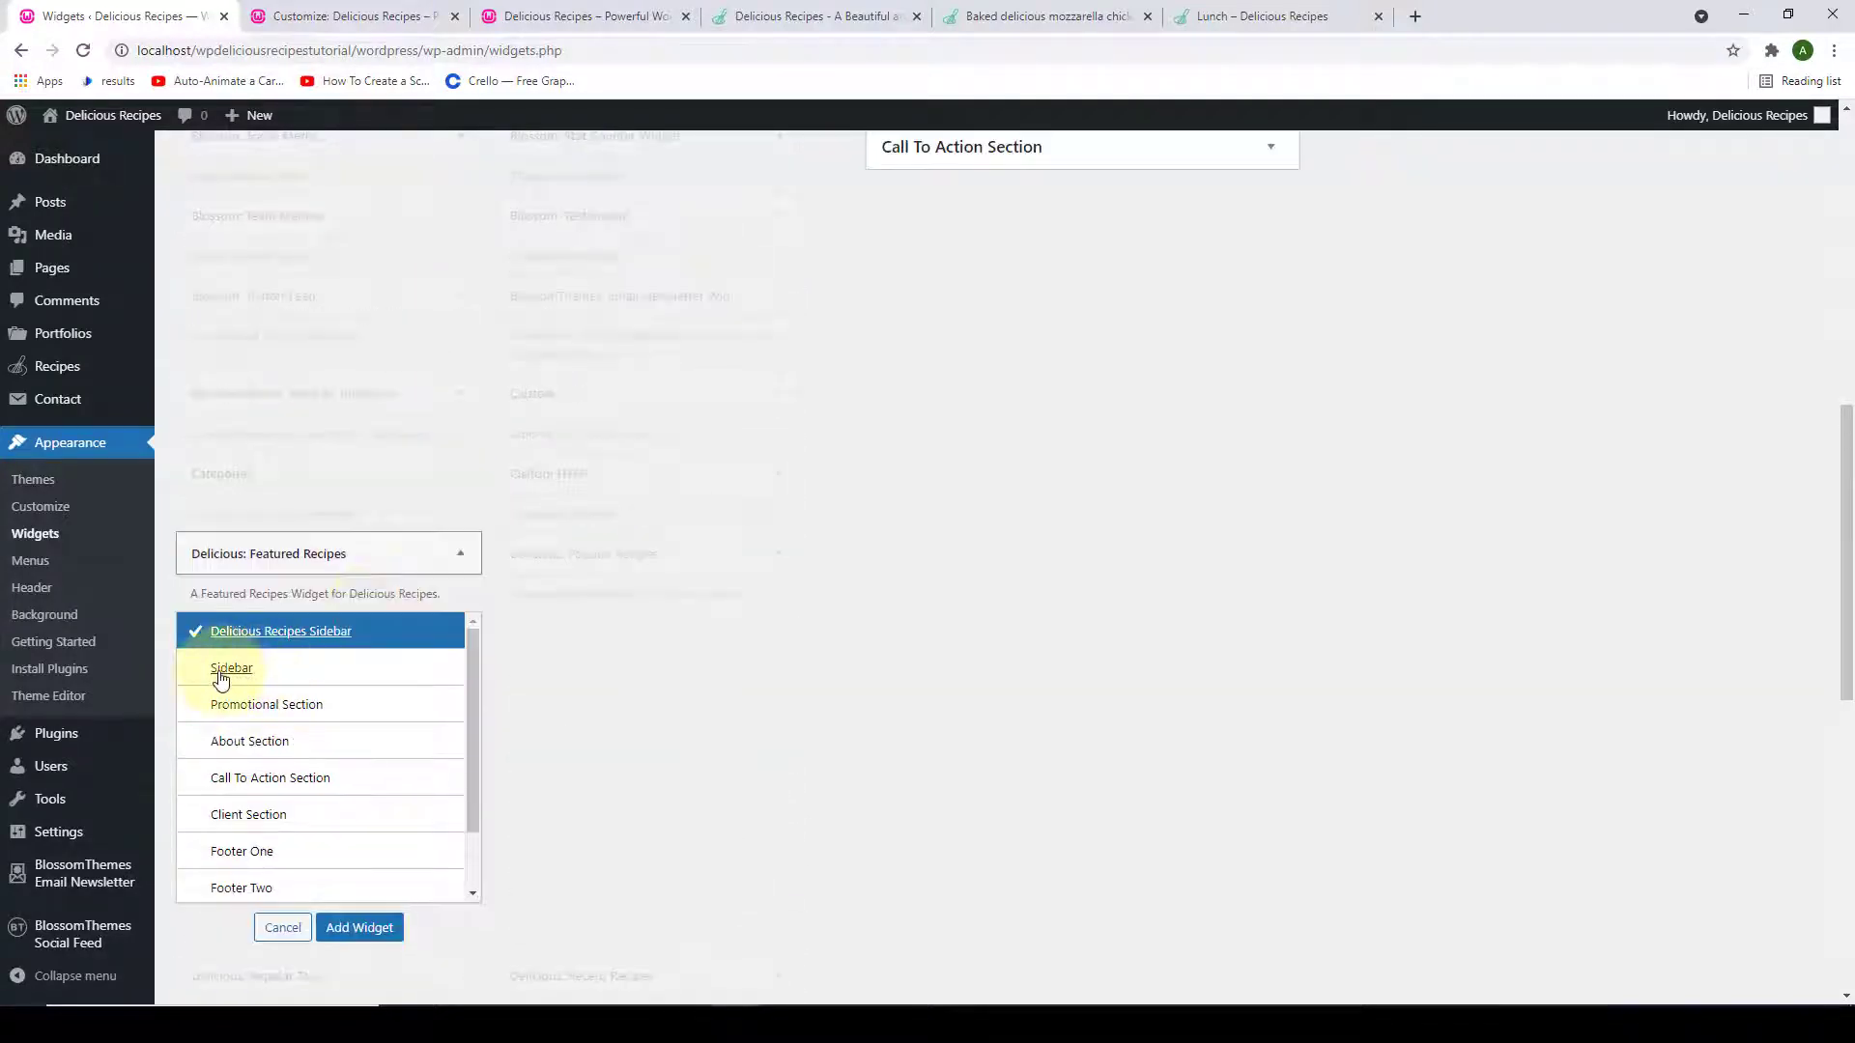
left_click(233, 671)
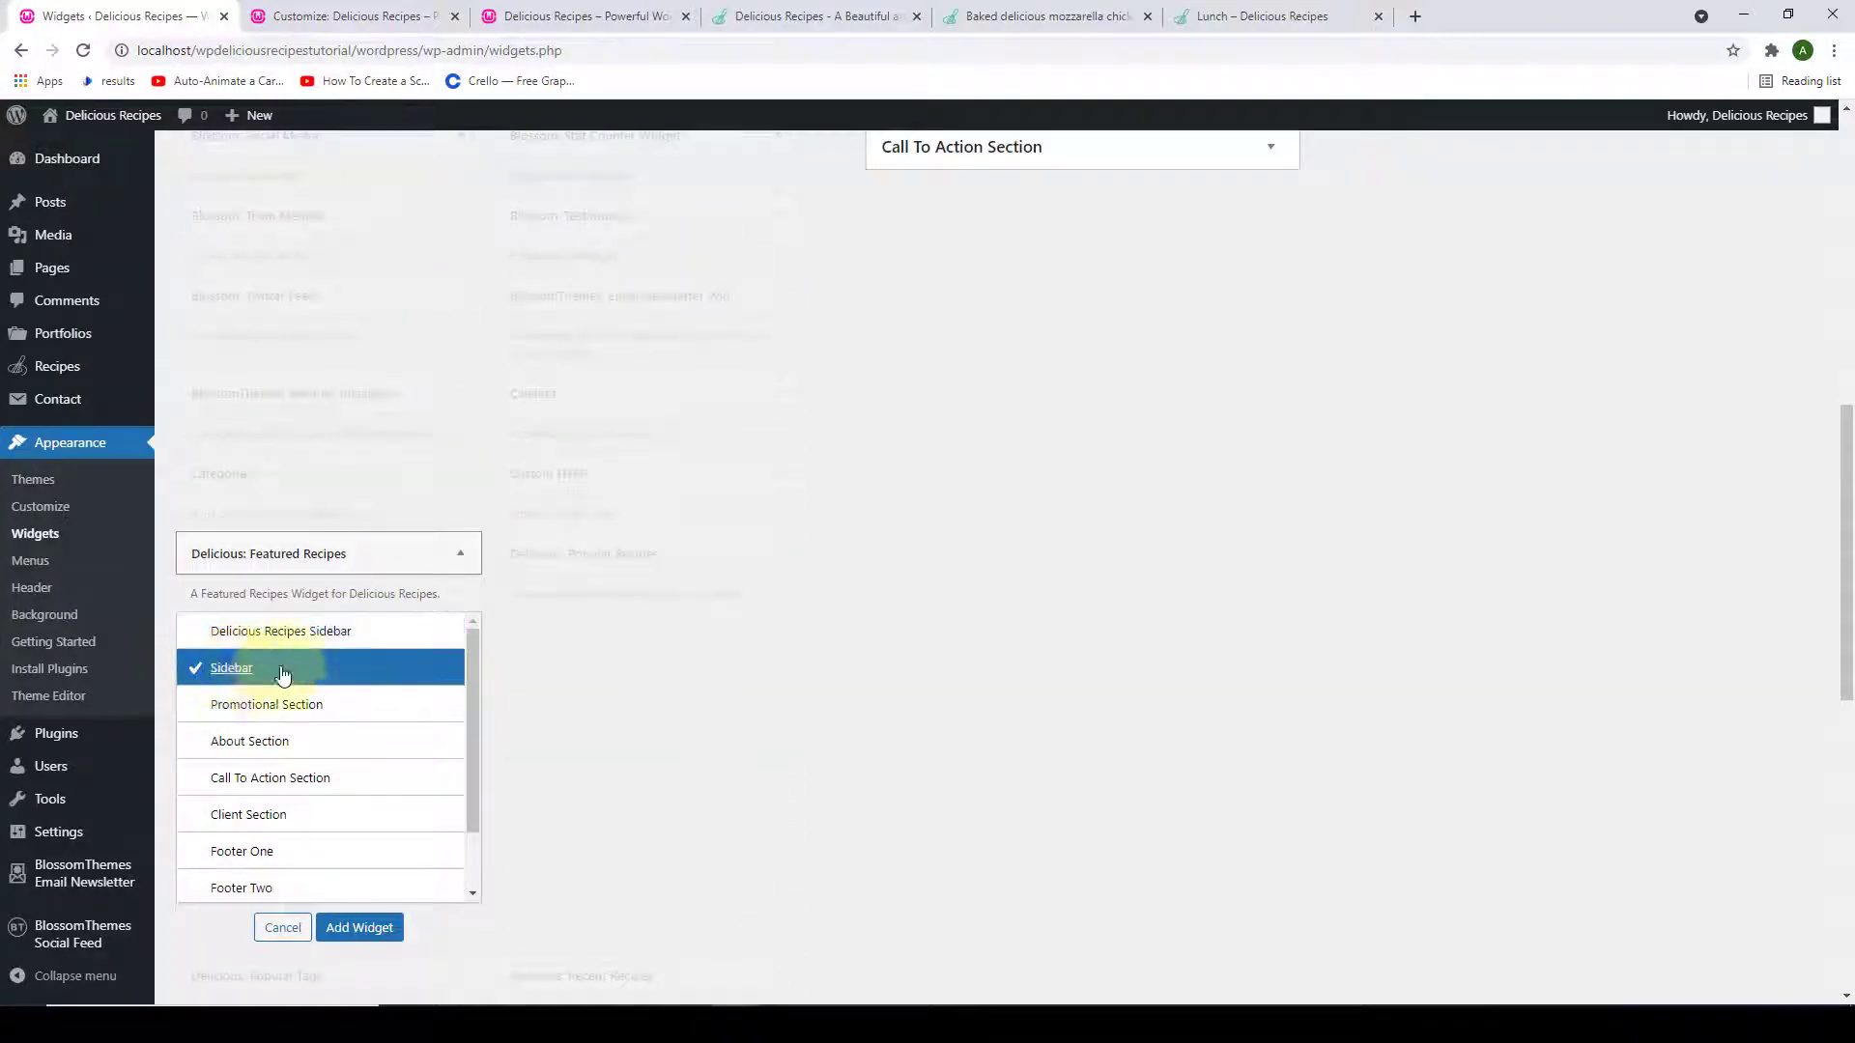
left_click(360, 928)
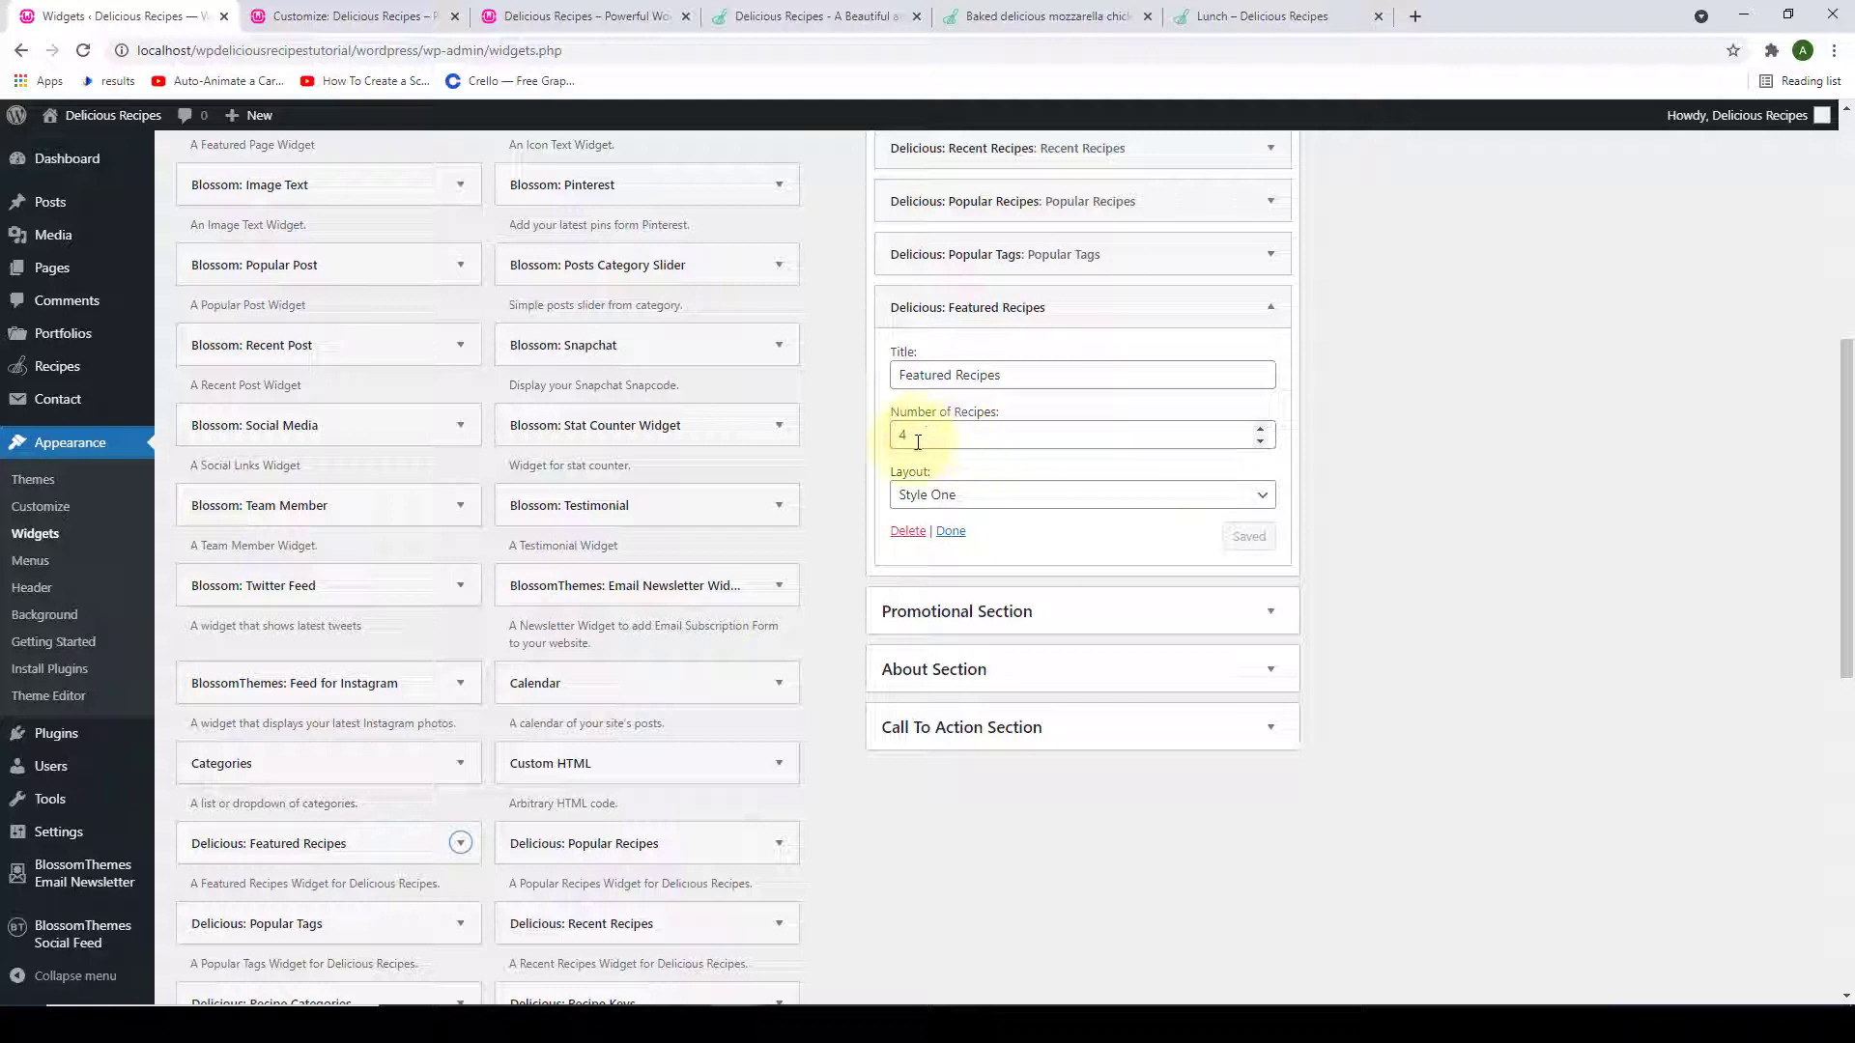
Set the Featured Recipes widget to 5 recipes with the Style One layout, save it and close its settings.
double_click(1261, 428)
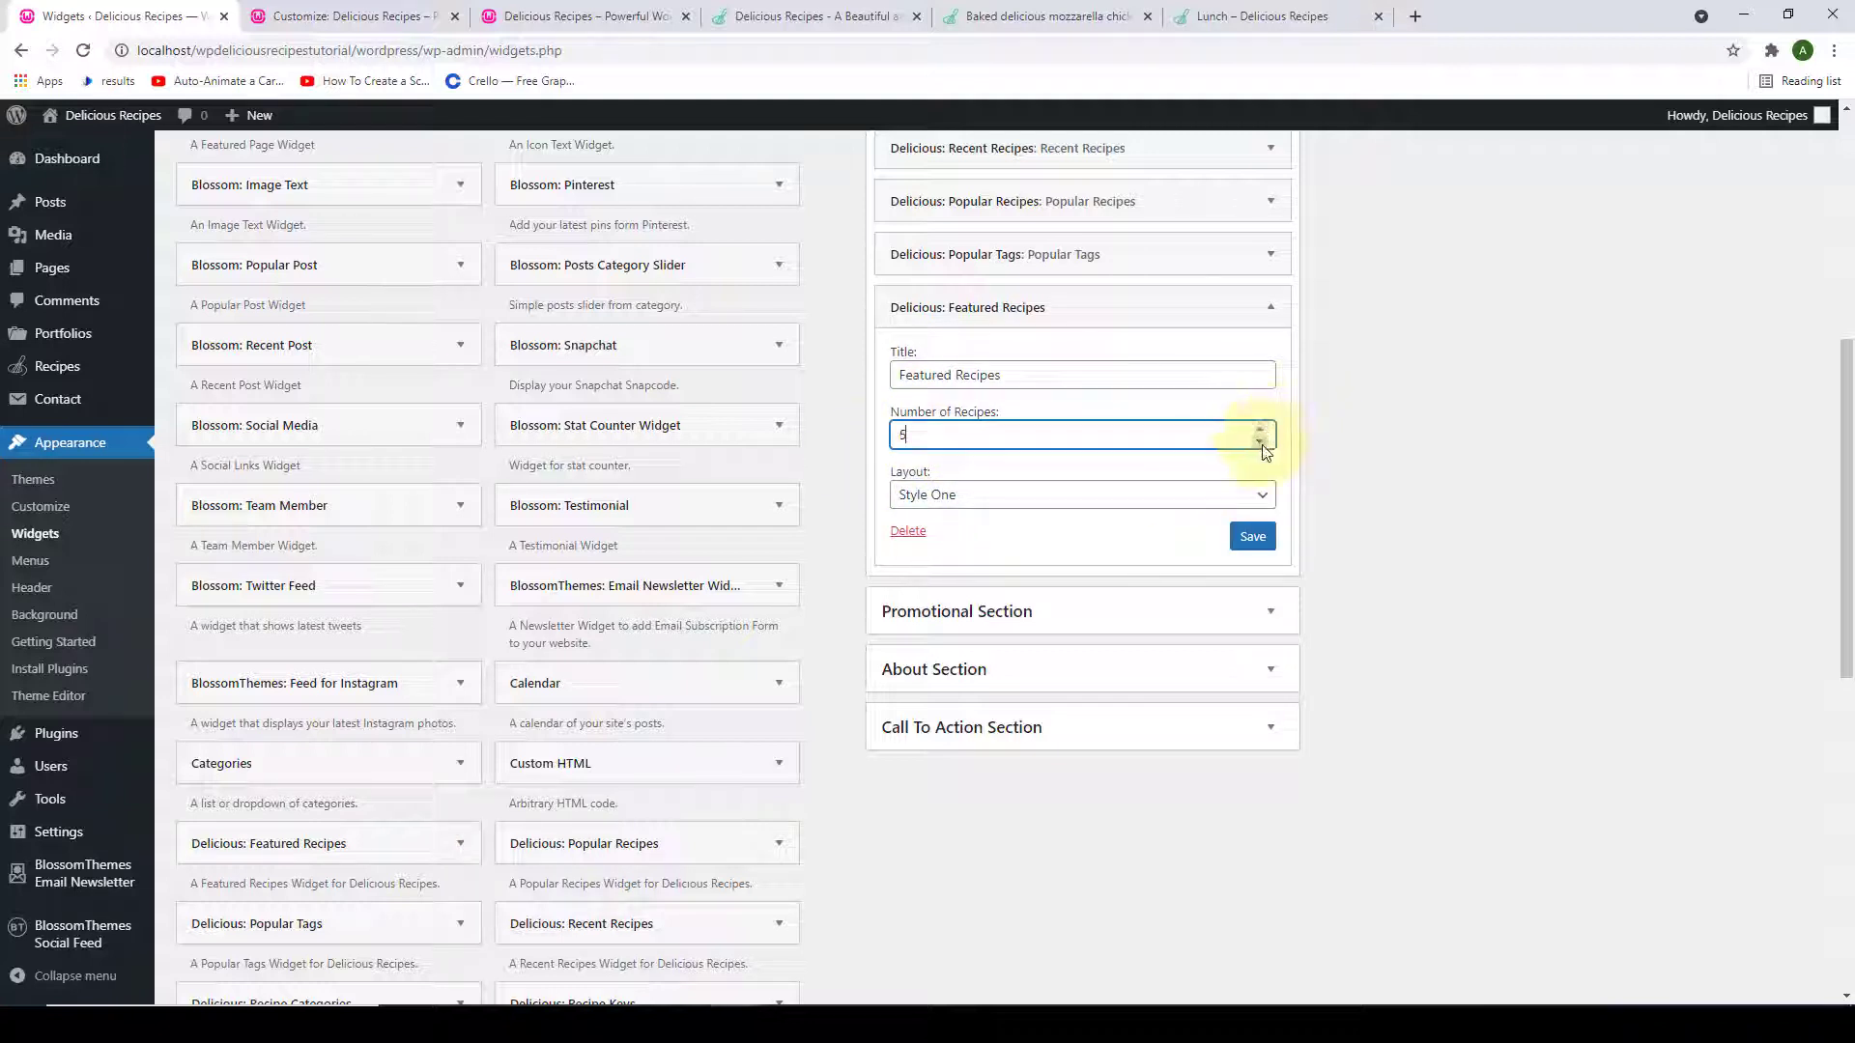
scroll(941, 434, "down", 1)
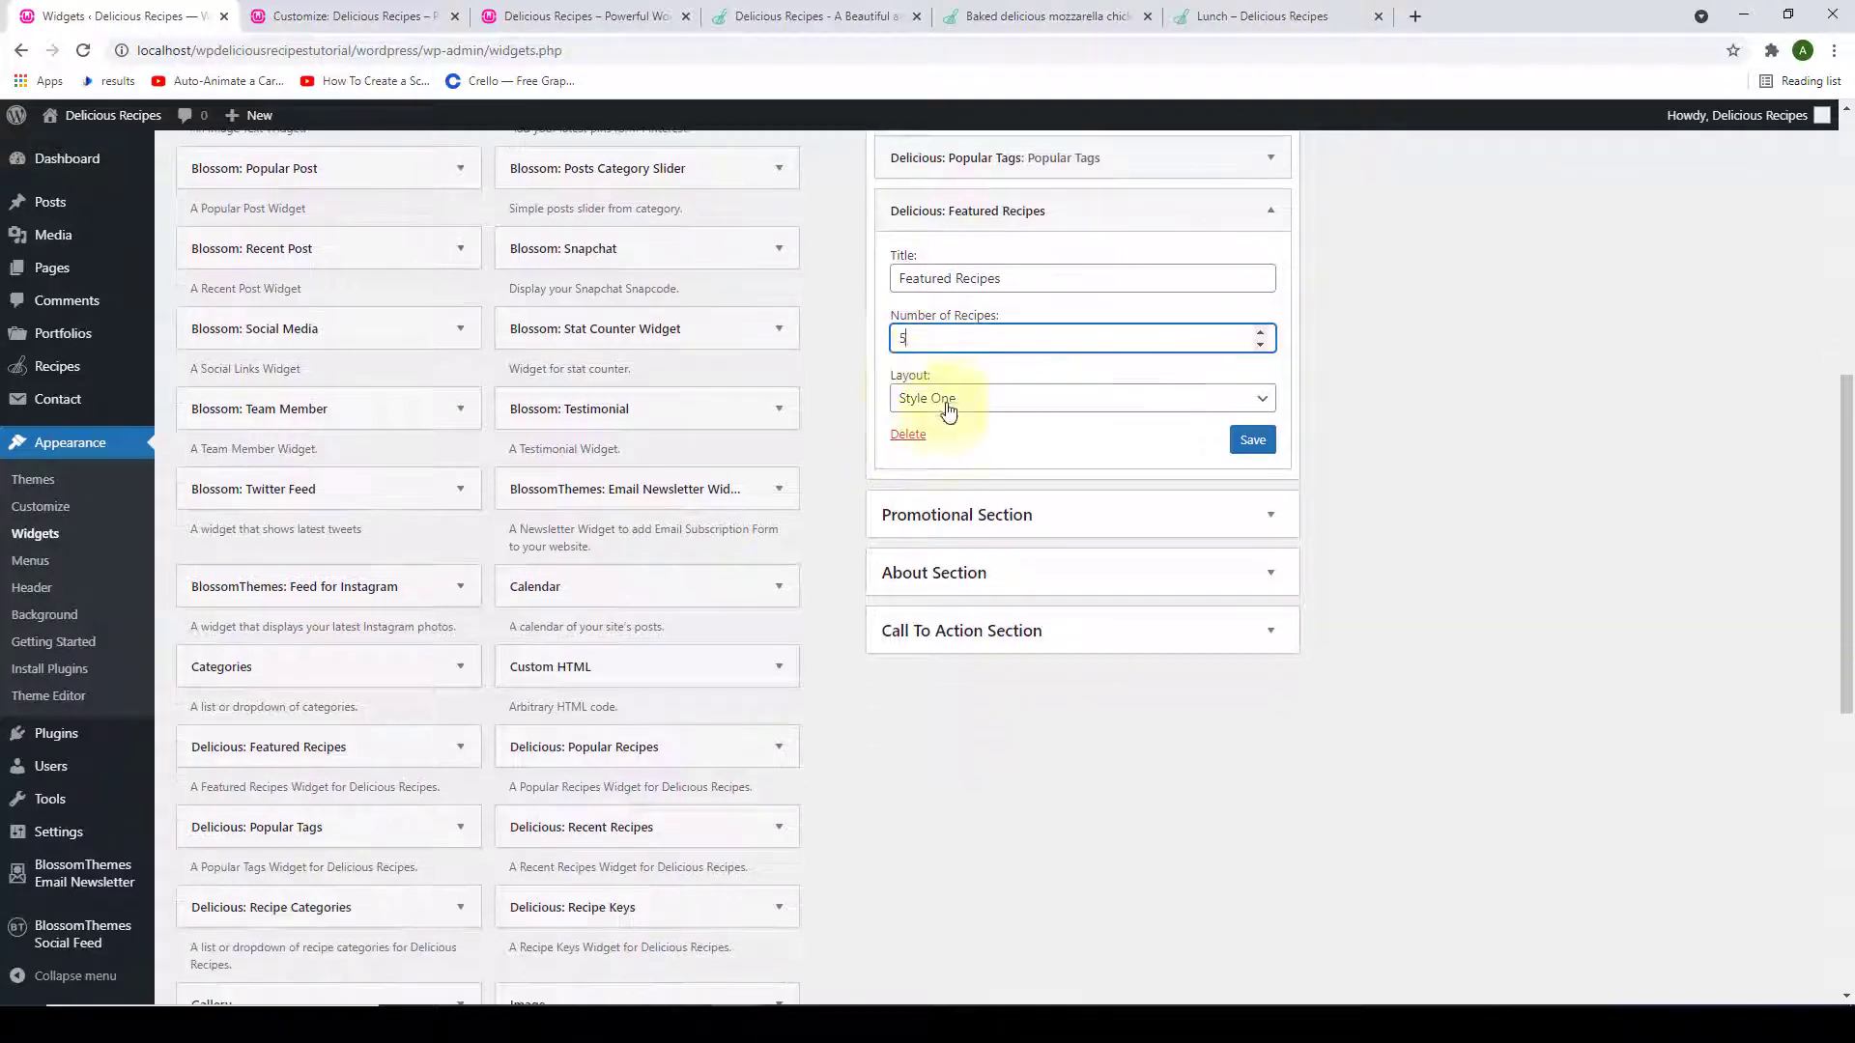
left_click(944, 396)
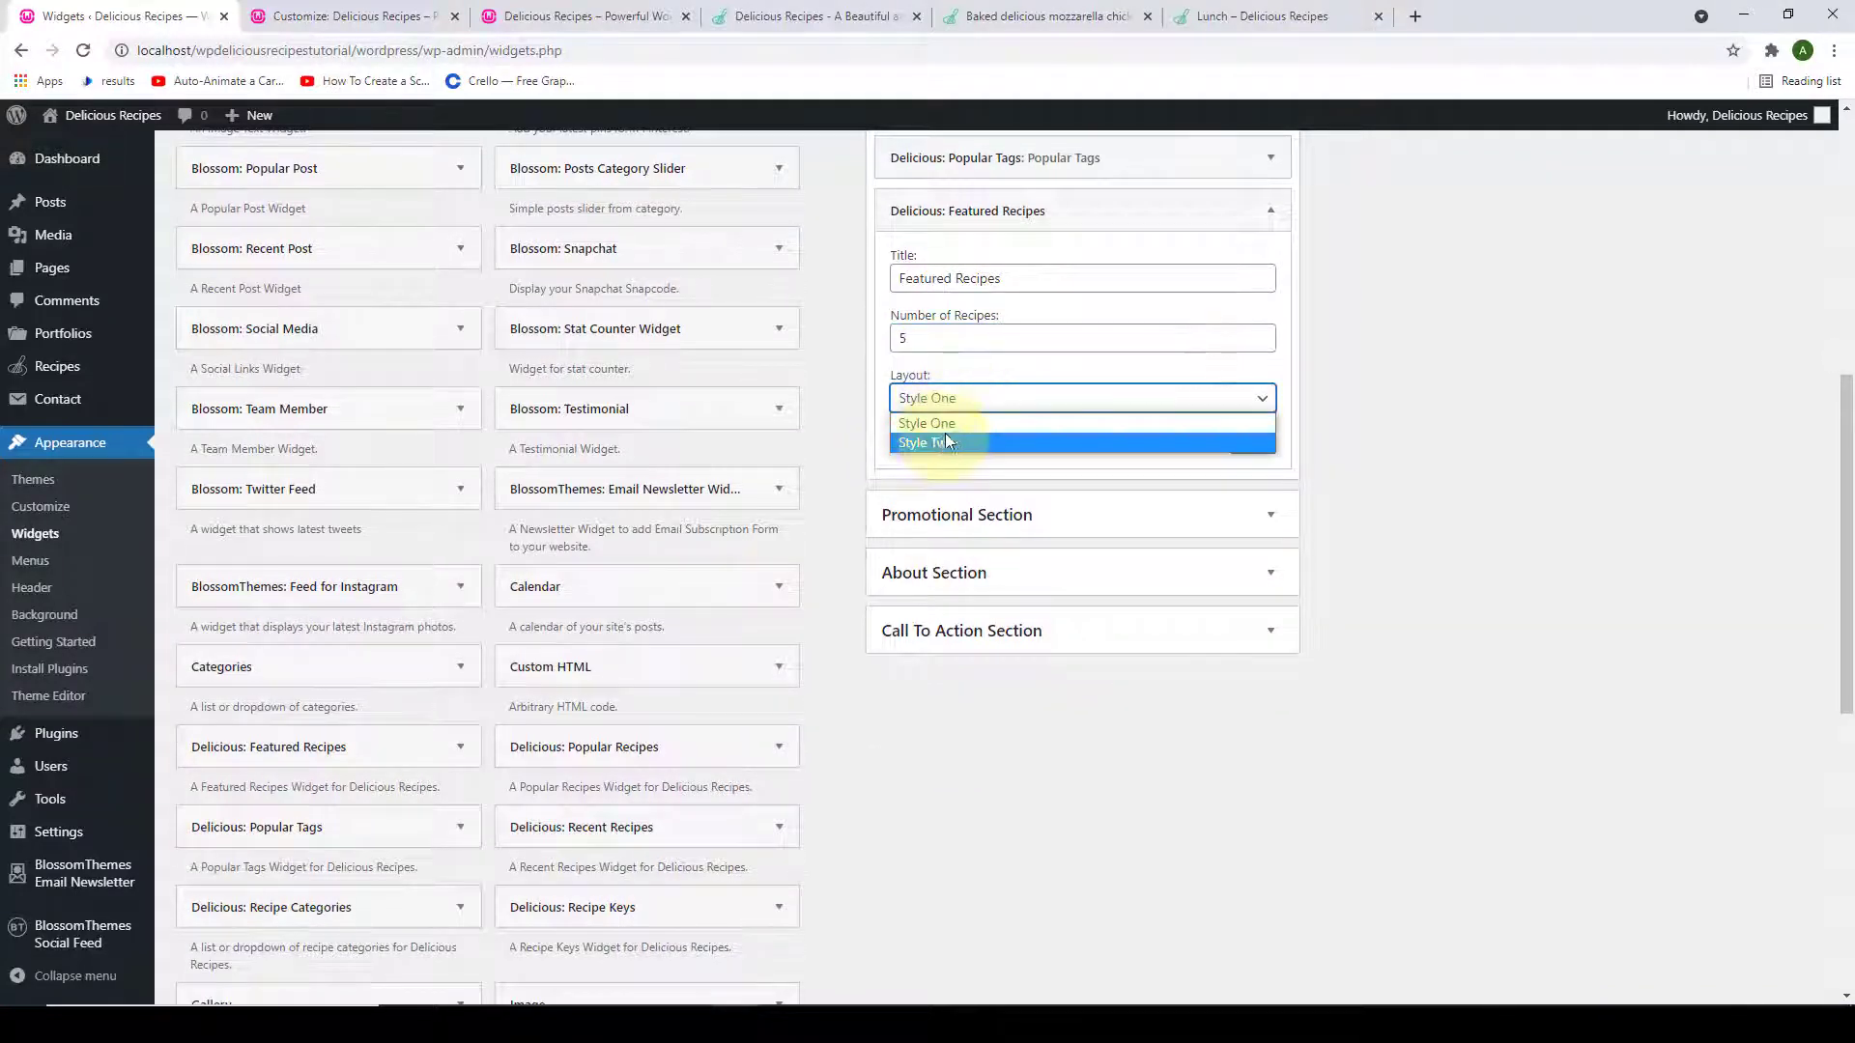
left_click(957, 417)
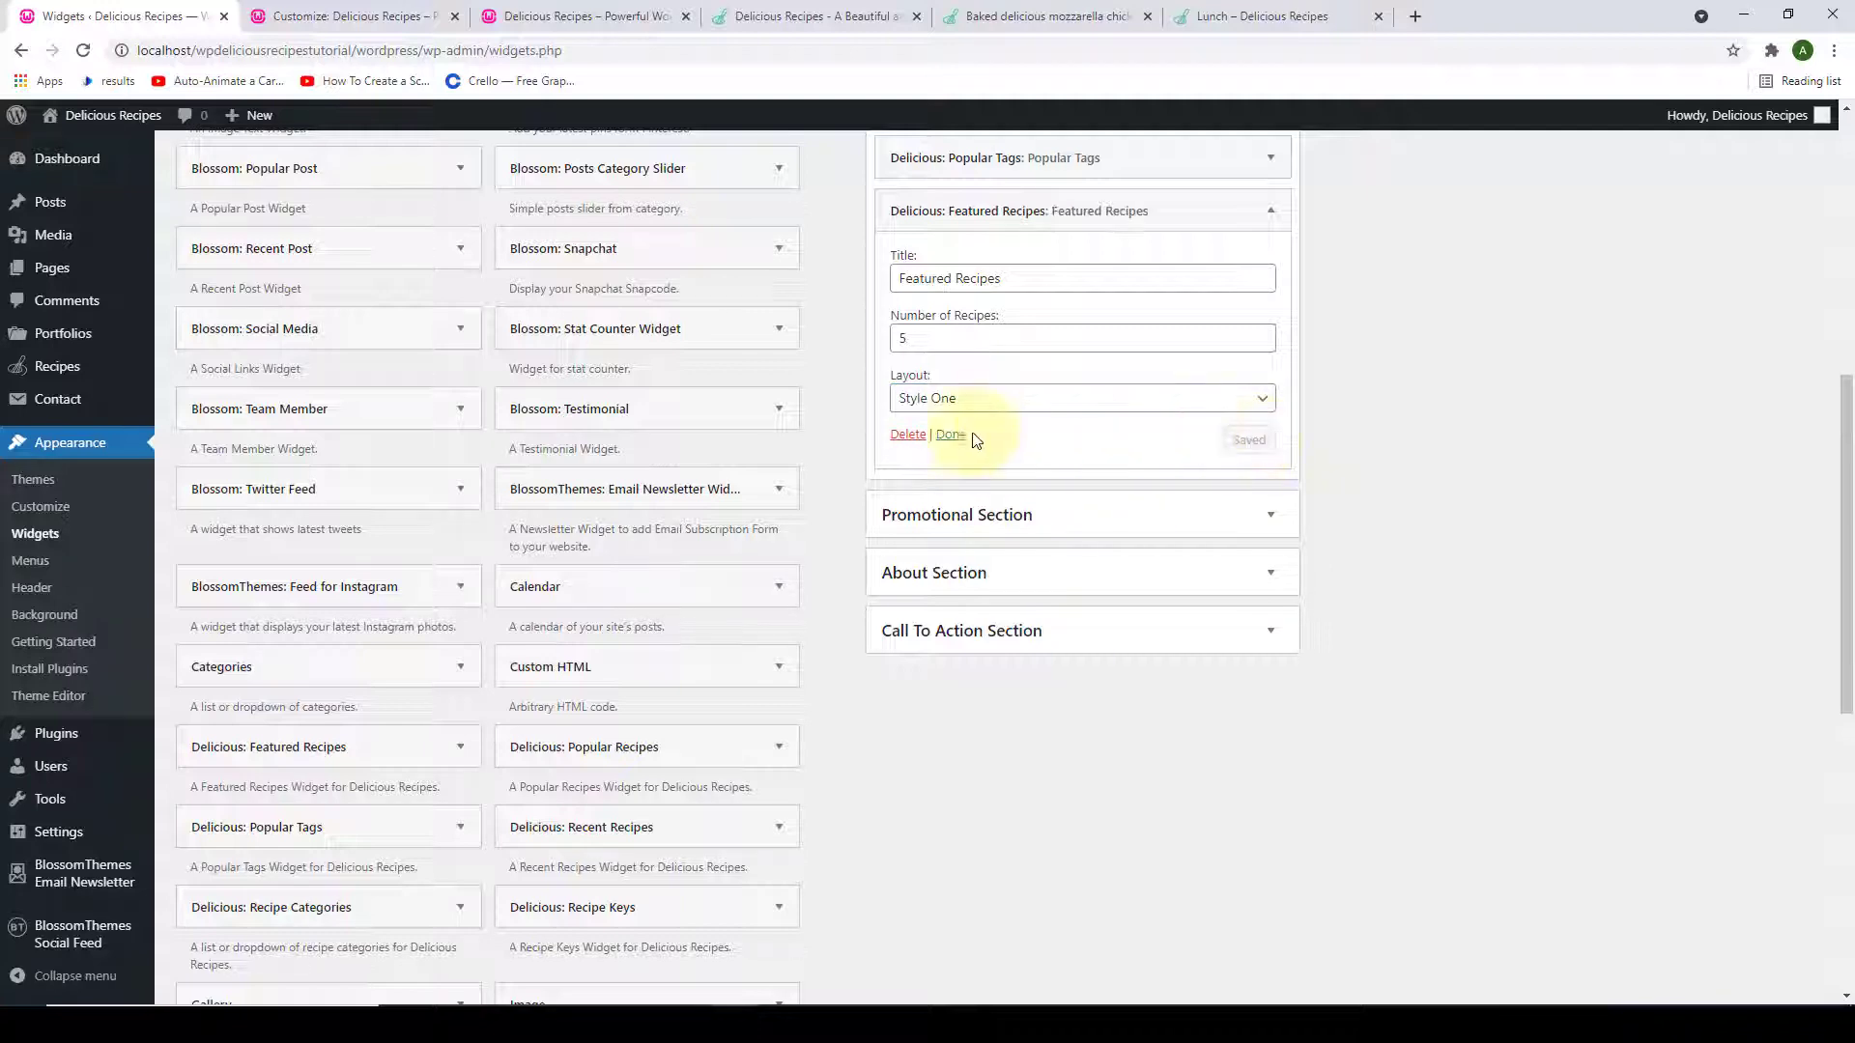
left_click(950, 435)
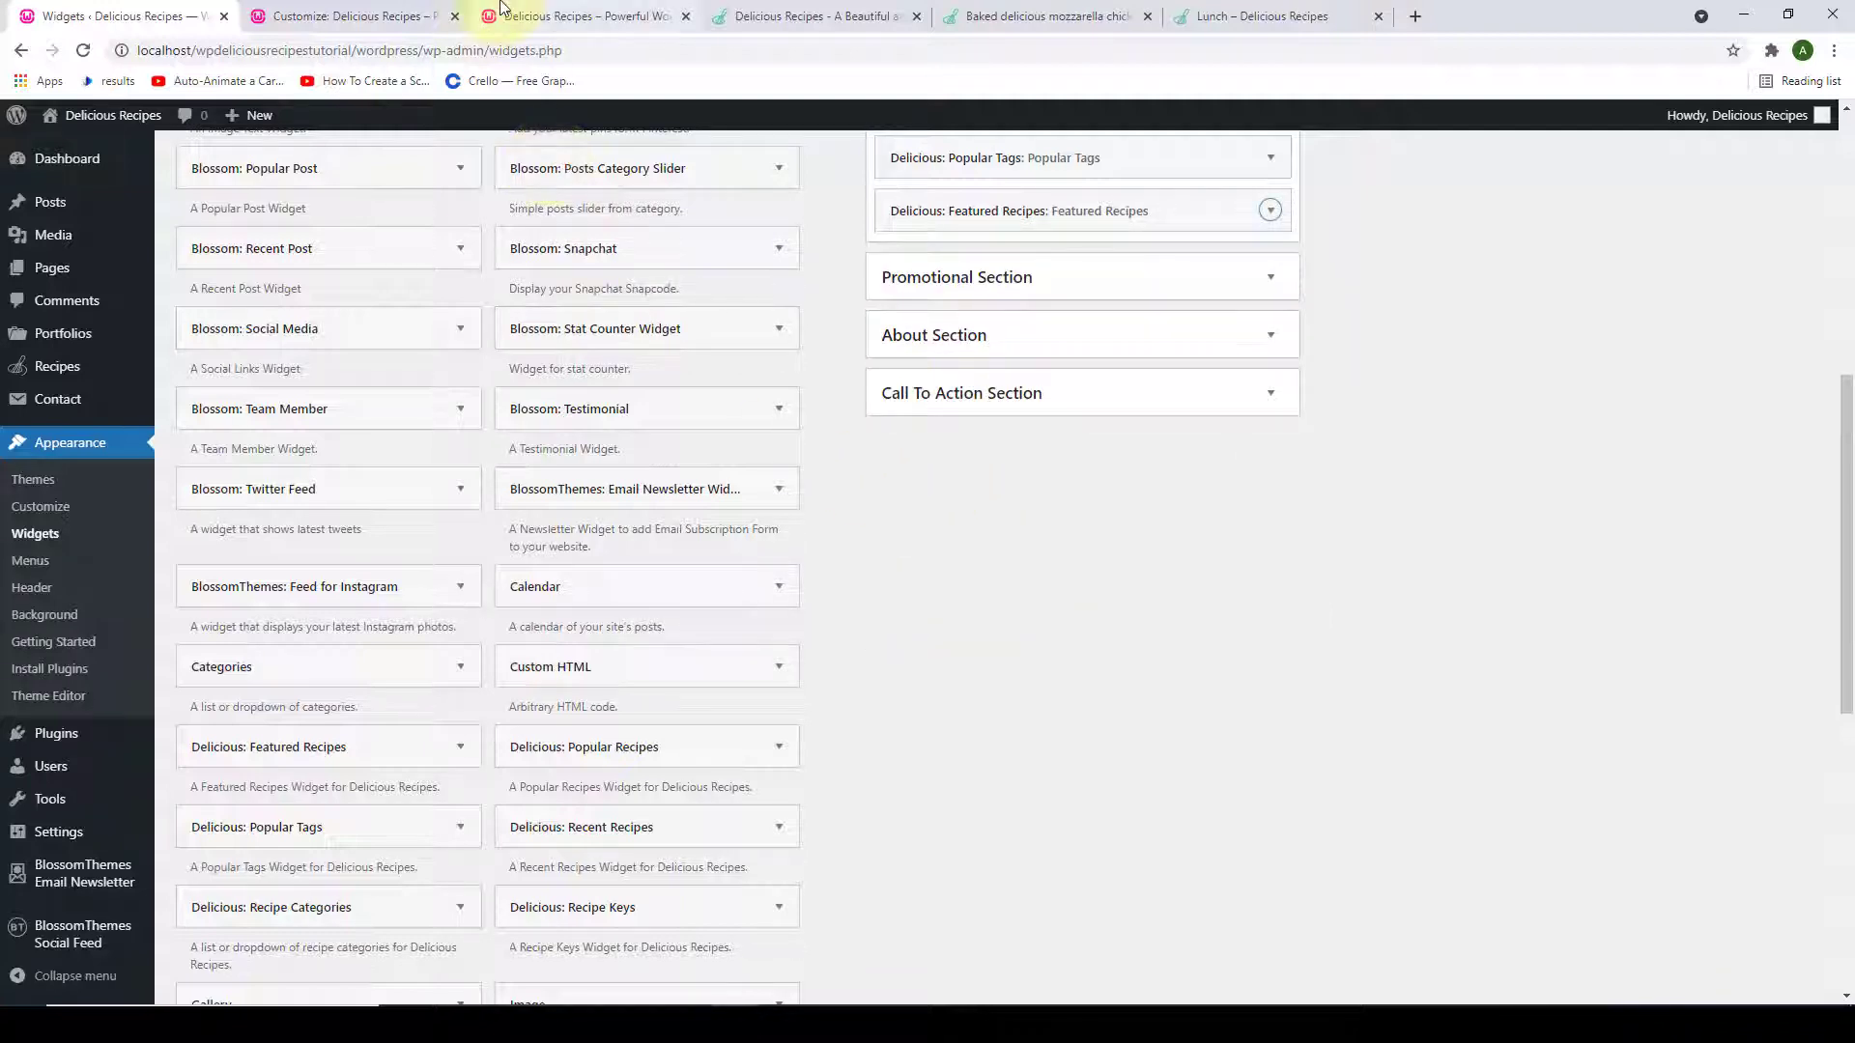
Reload the site's home page and examine the Featured Recipes widget in the sidebar down to its last recipe.
left_click(580, 15)
scroll(1157, 434, "up", 6)
scroll(1160, 433, "up", 20)
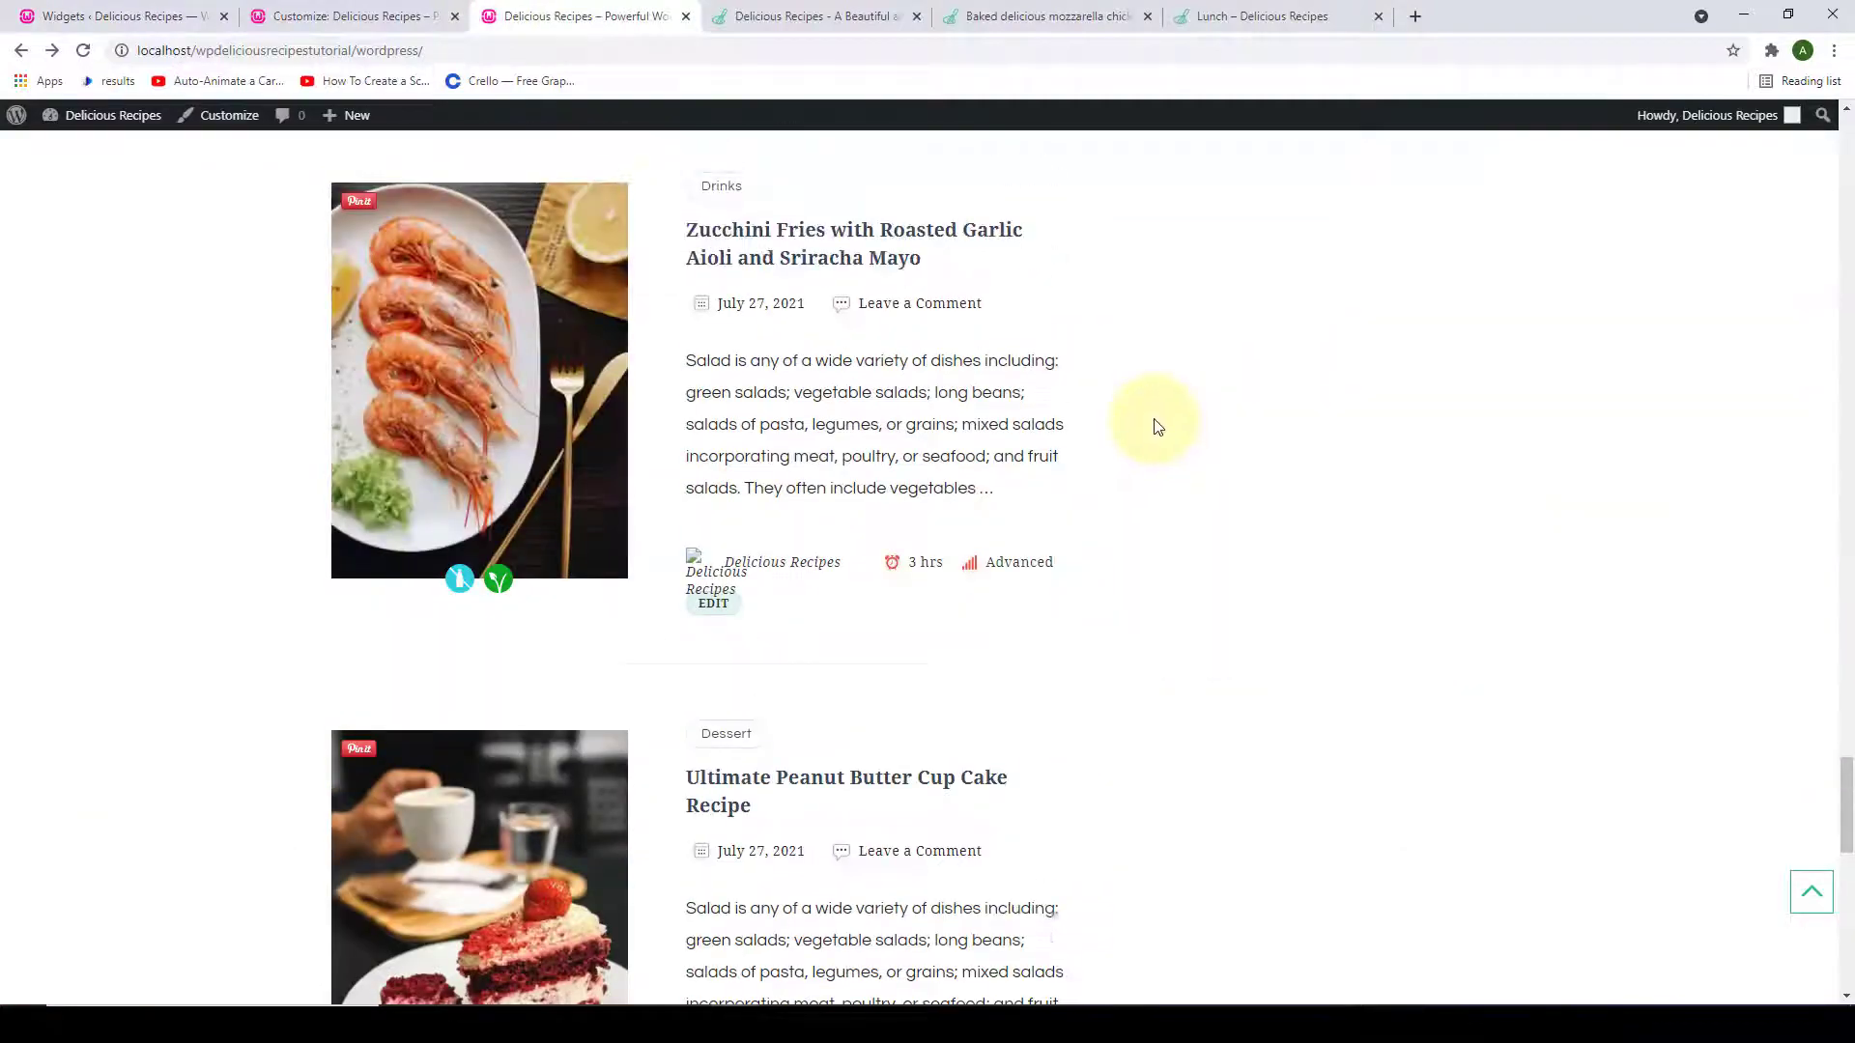
scroll(1157, 427, "down", 4)
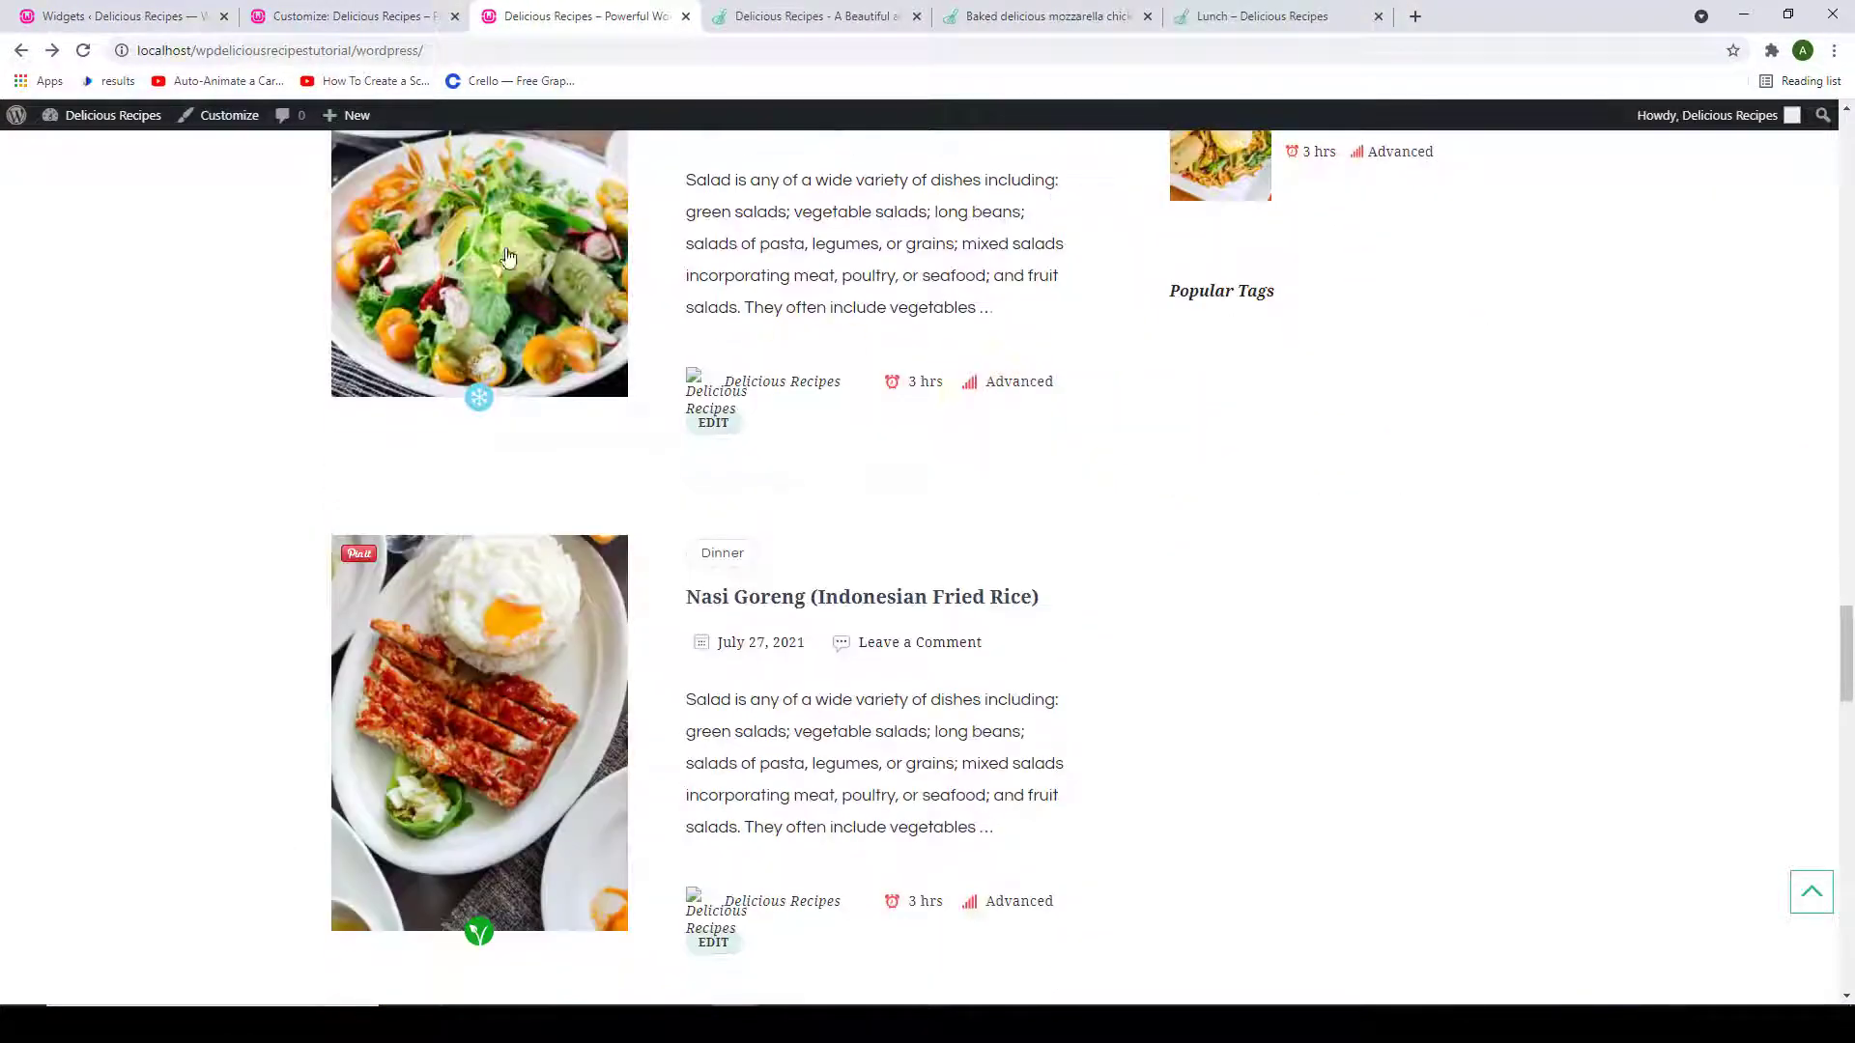
left_click(85, 52)
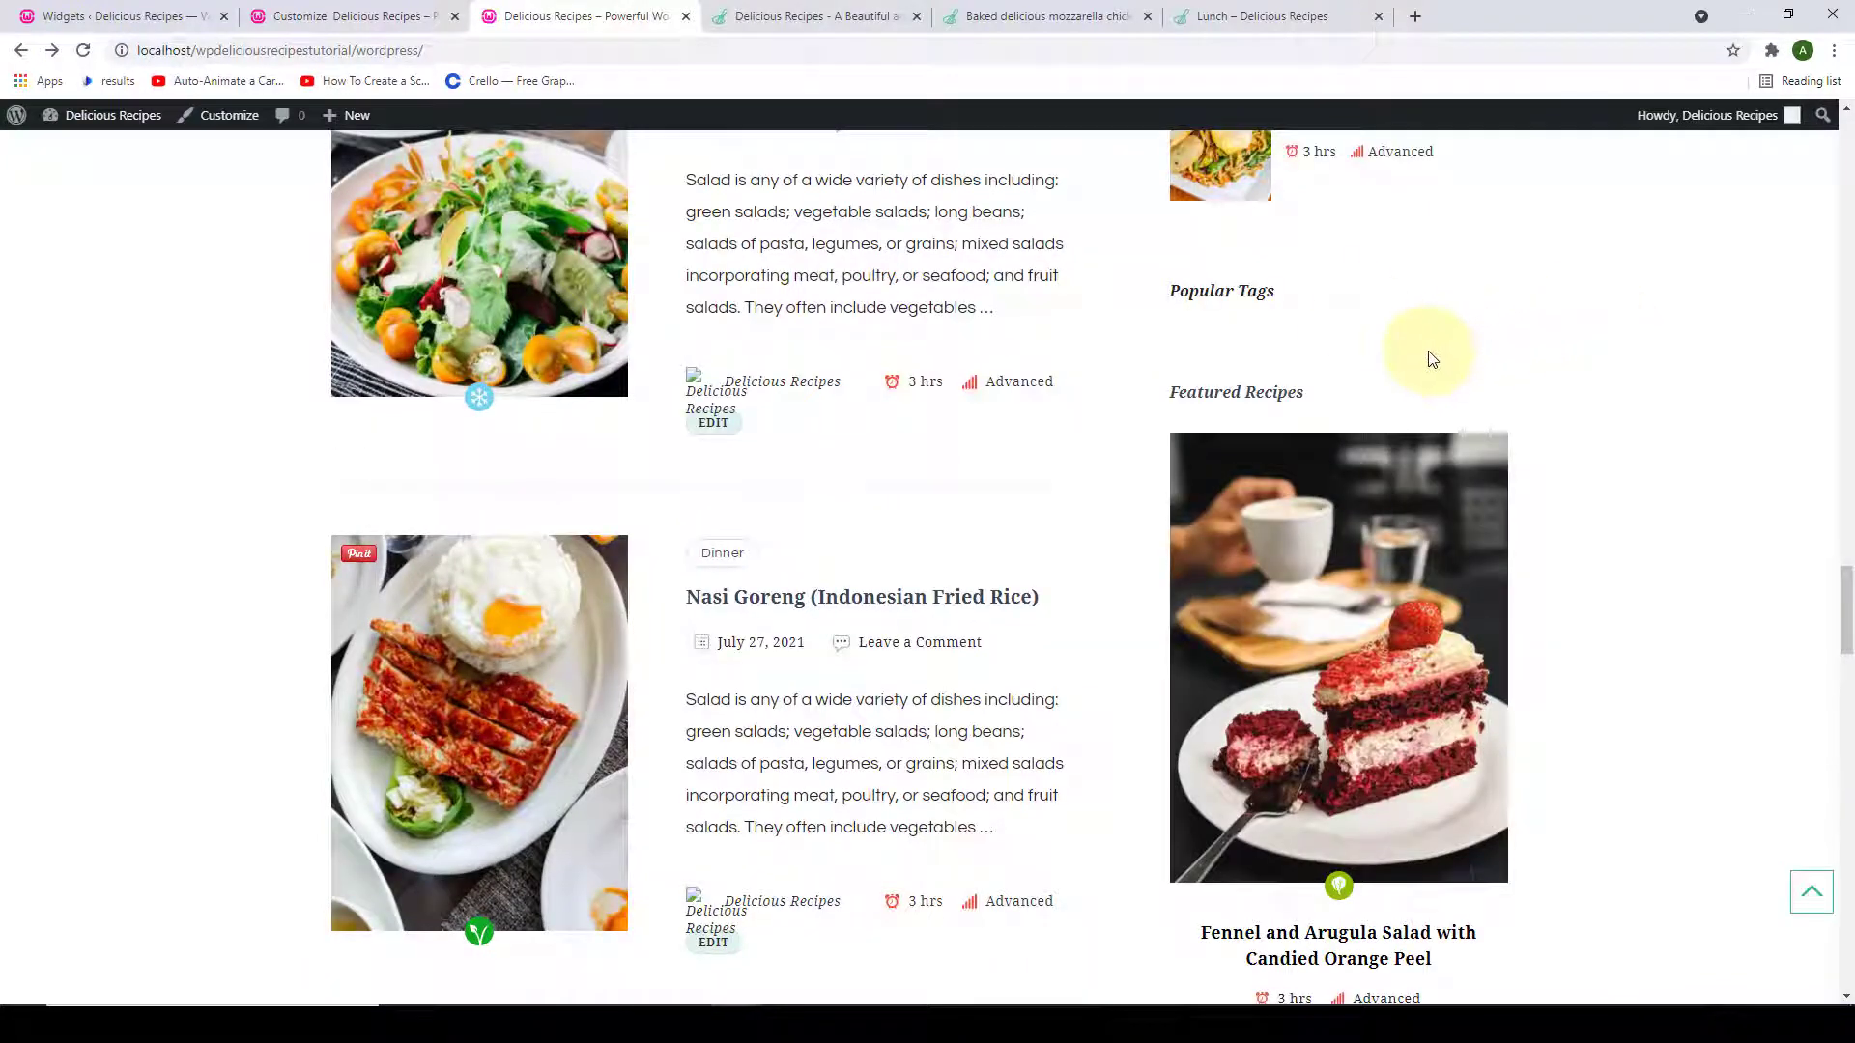
scroll(1428, 367, "down", 10)
scroll(1428, 372, "down", 19)
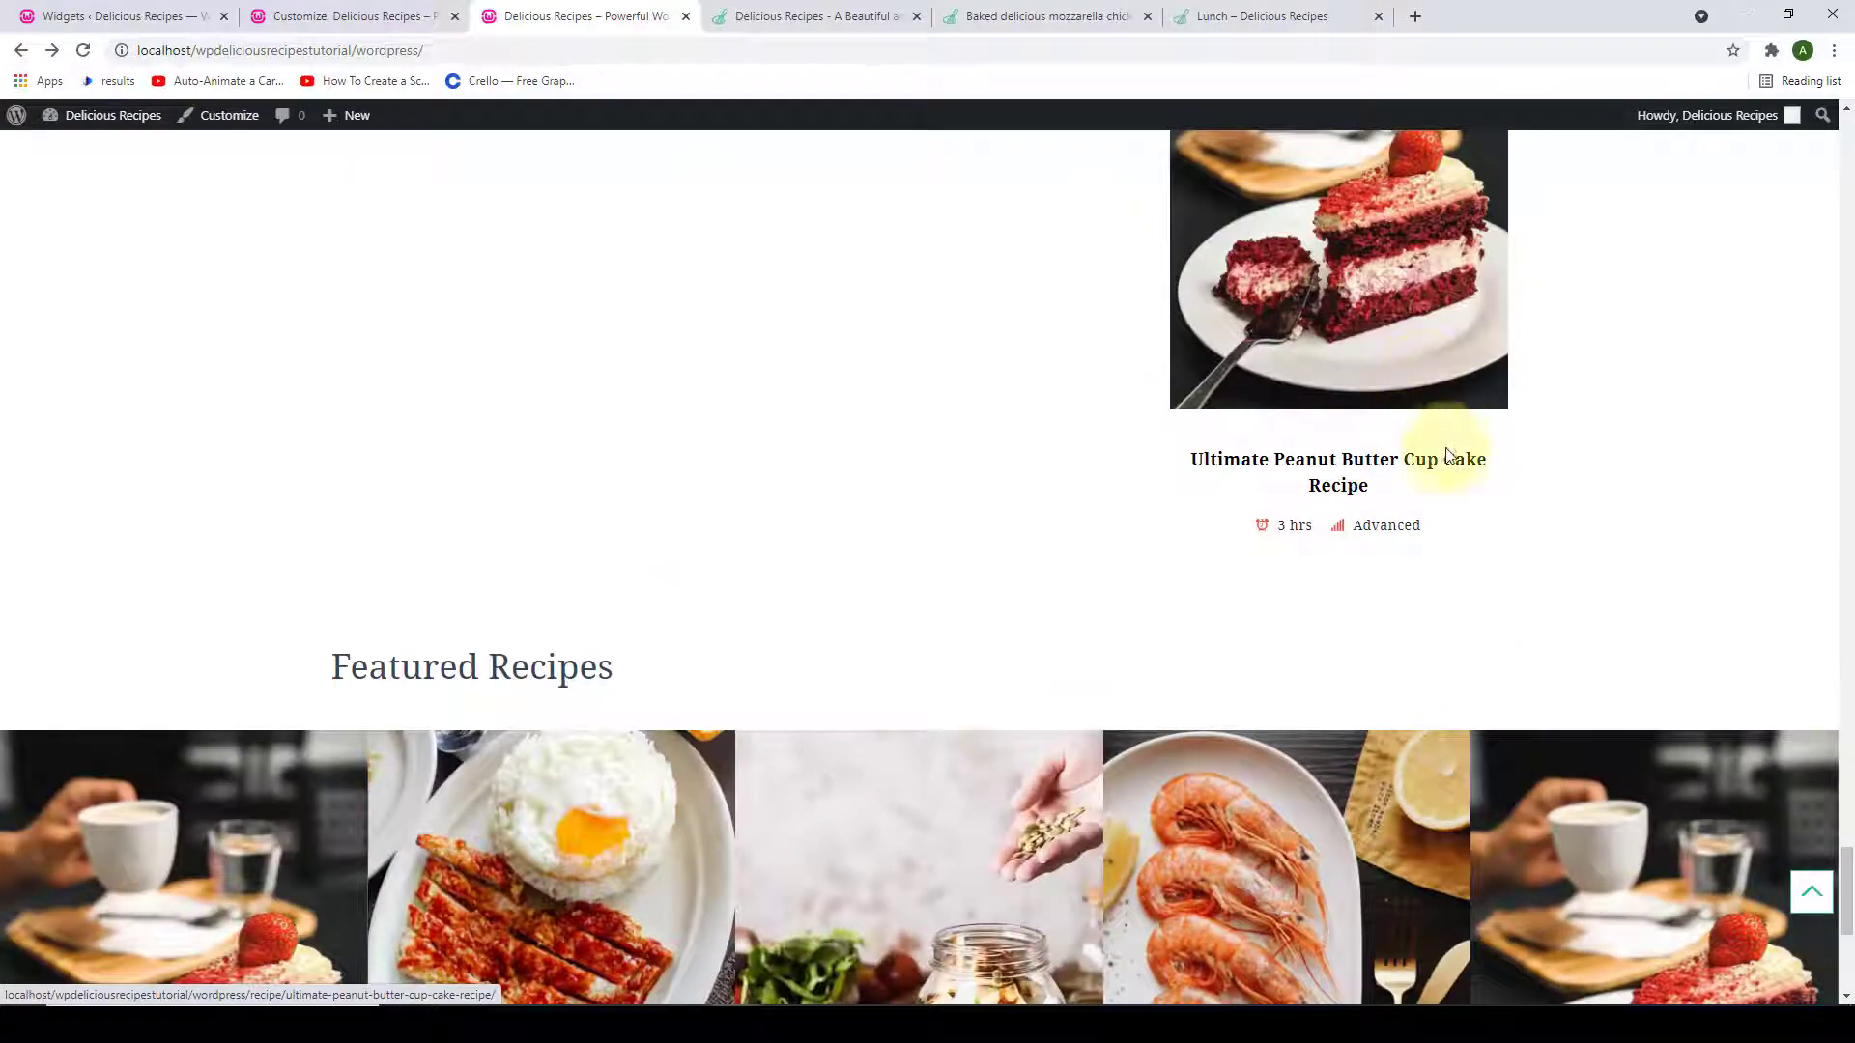
Review all the home page's sidebar widgets from Recipe Course through Featured Recipes, then return to the top of the page.
scroll(1439, 405, "up", 20)
scroll(1449, 420, "up", 12)
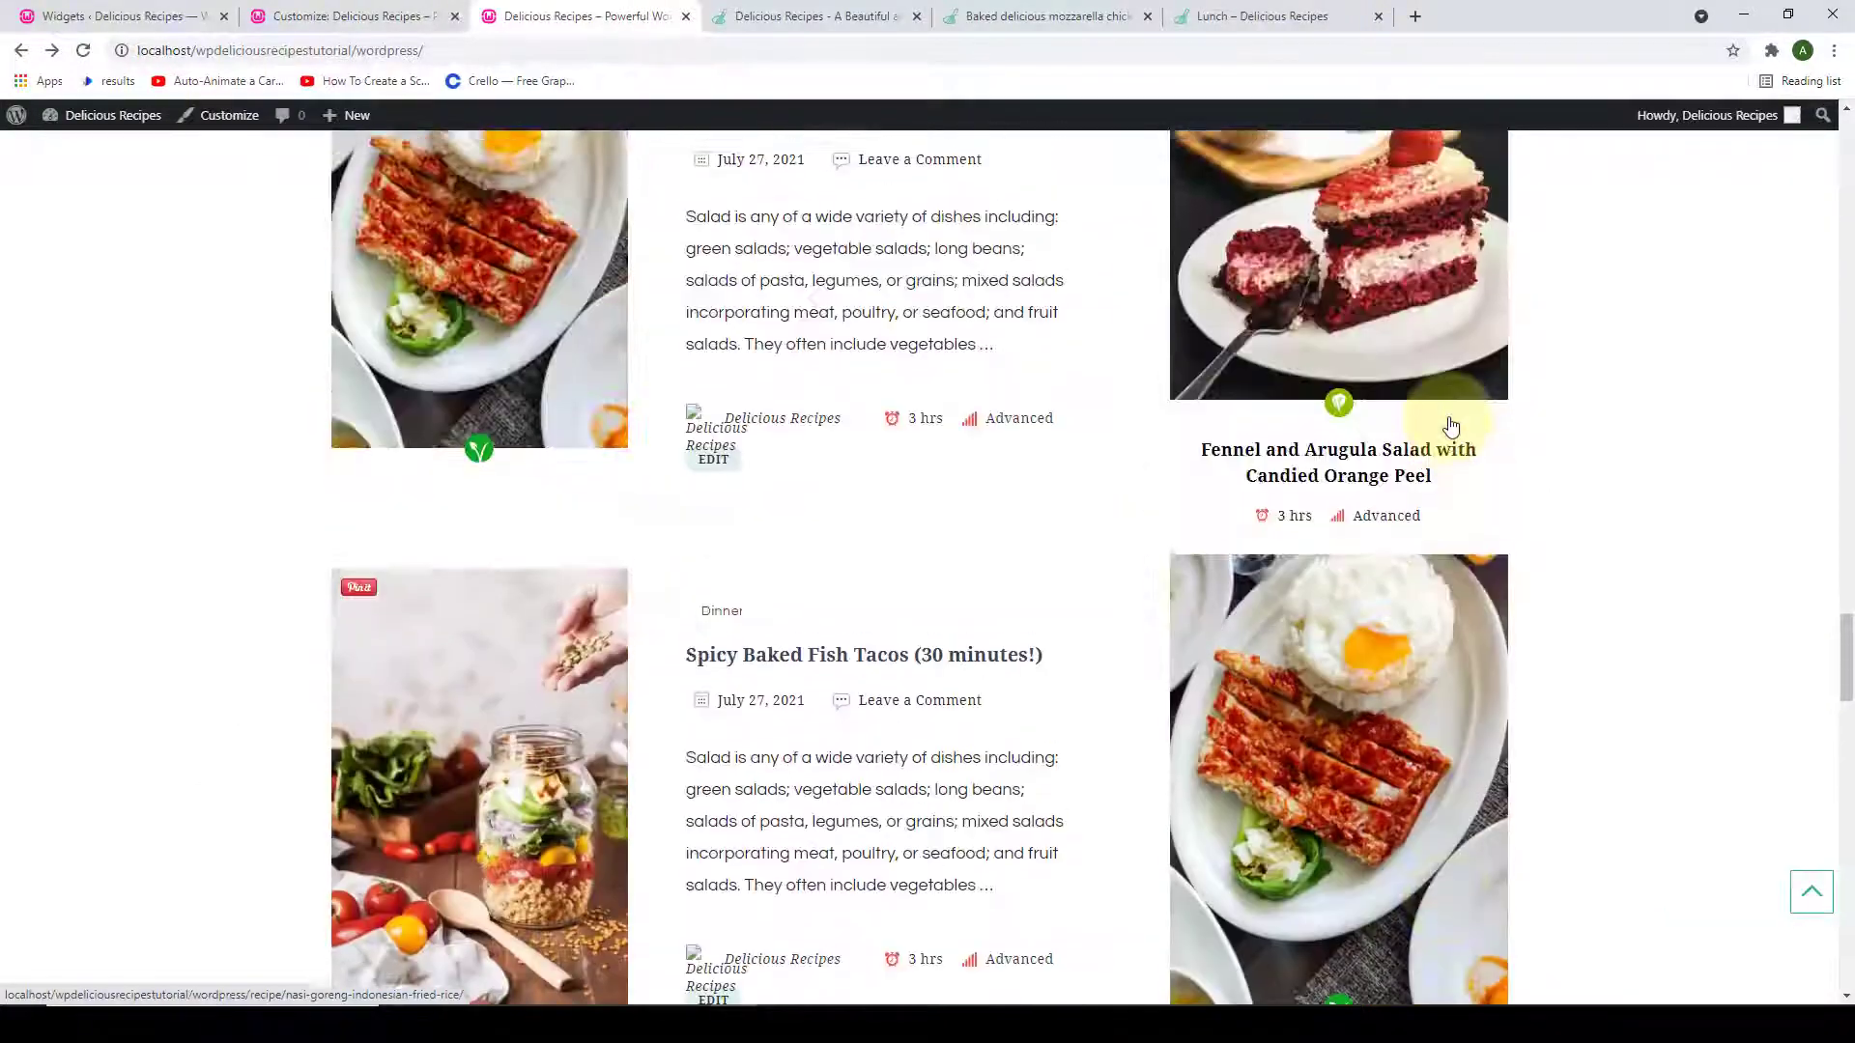
scroll(1449, 419, "up", 13)
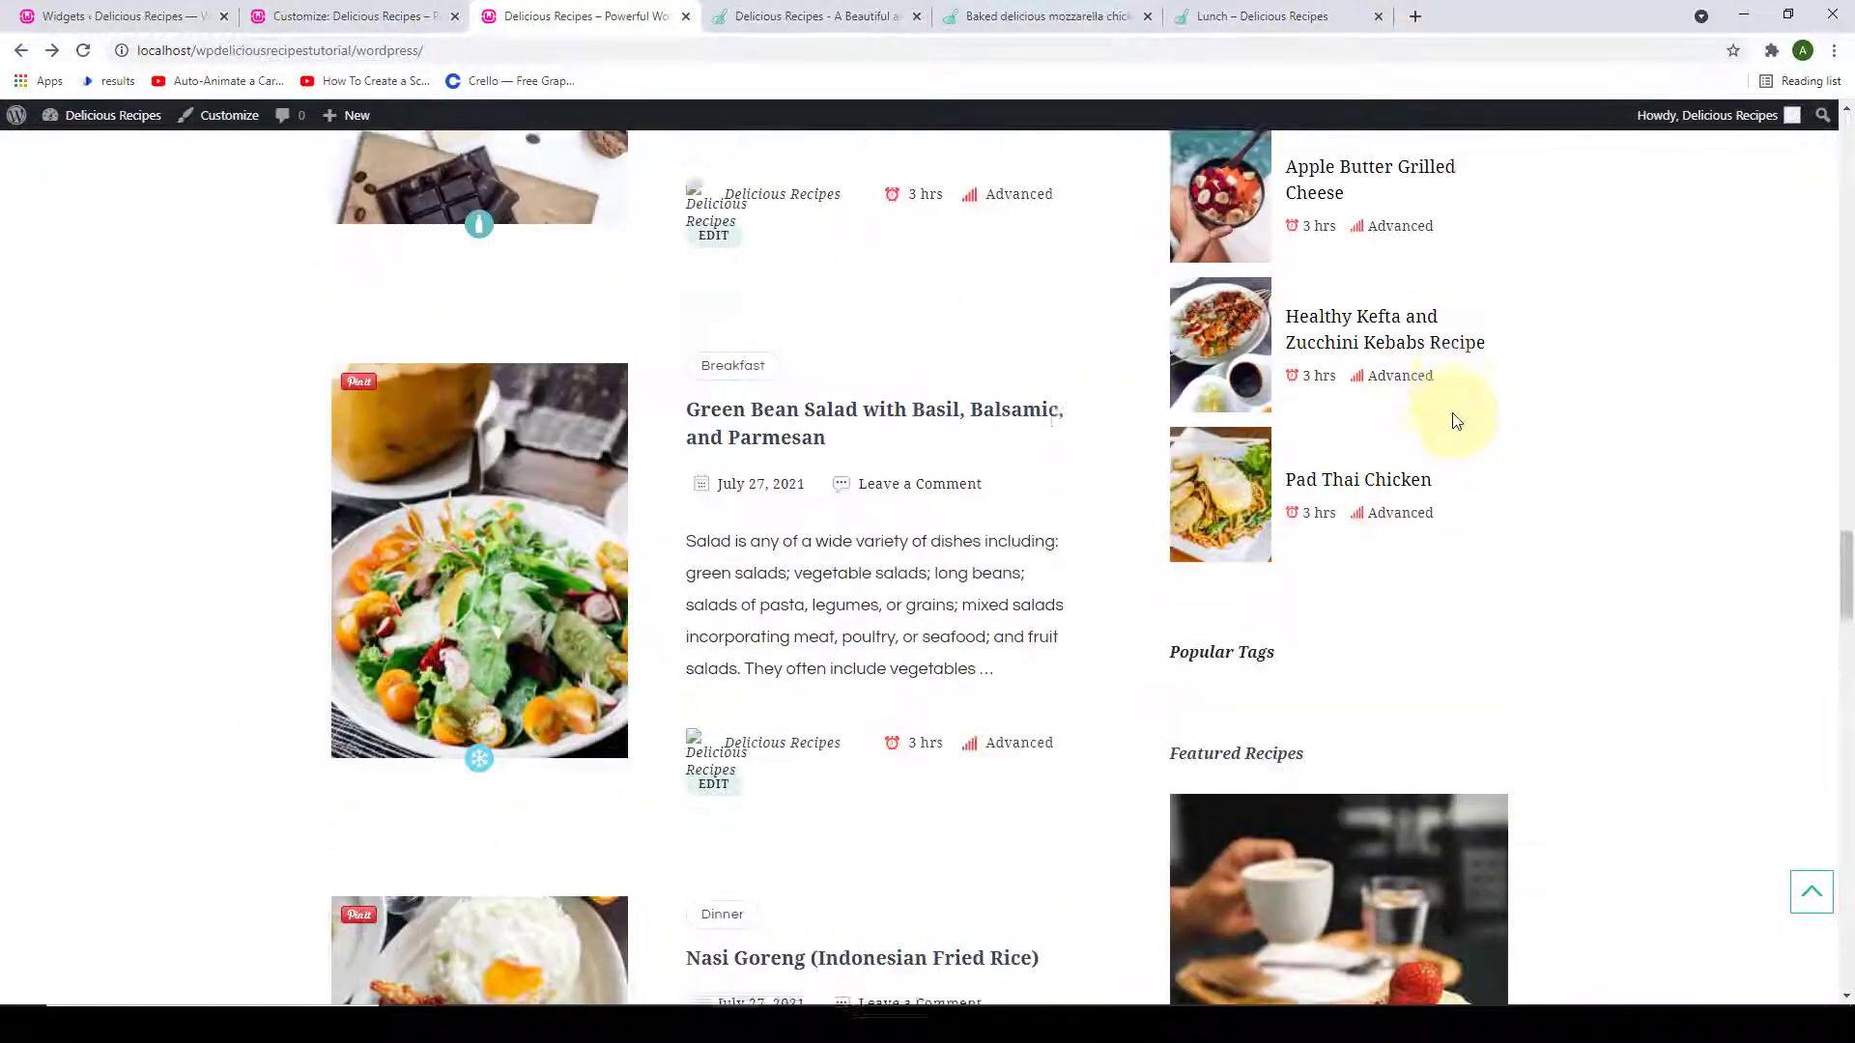
scroll(1454, 420, "up", 19)
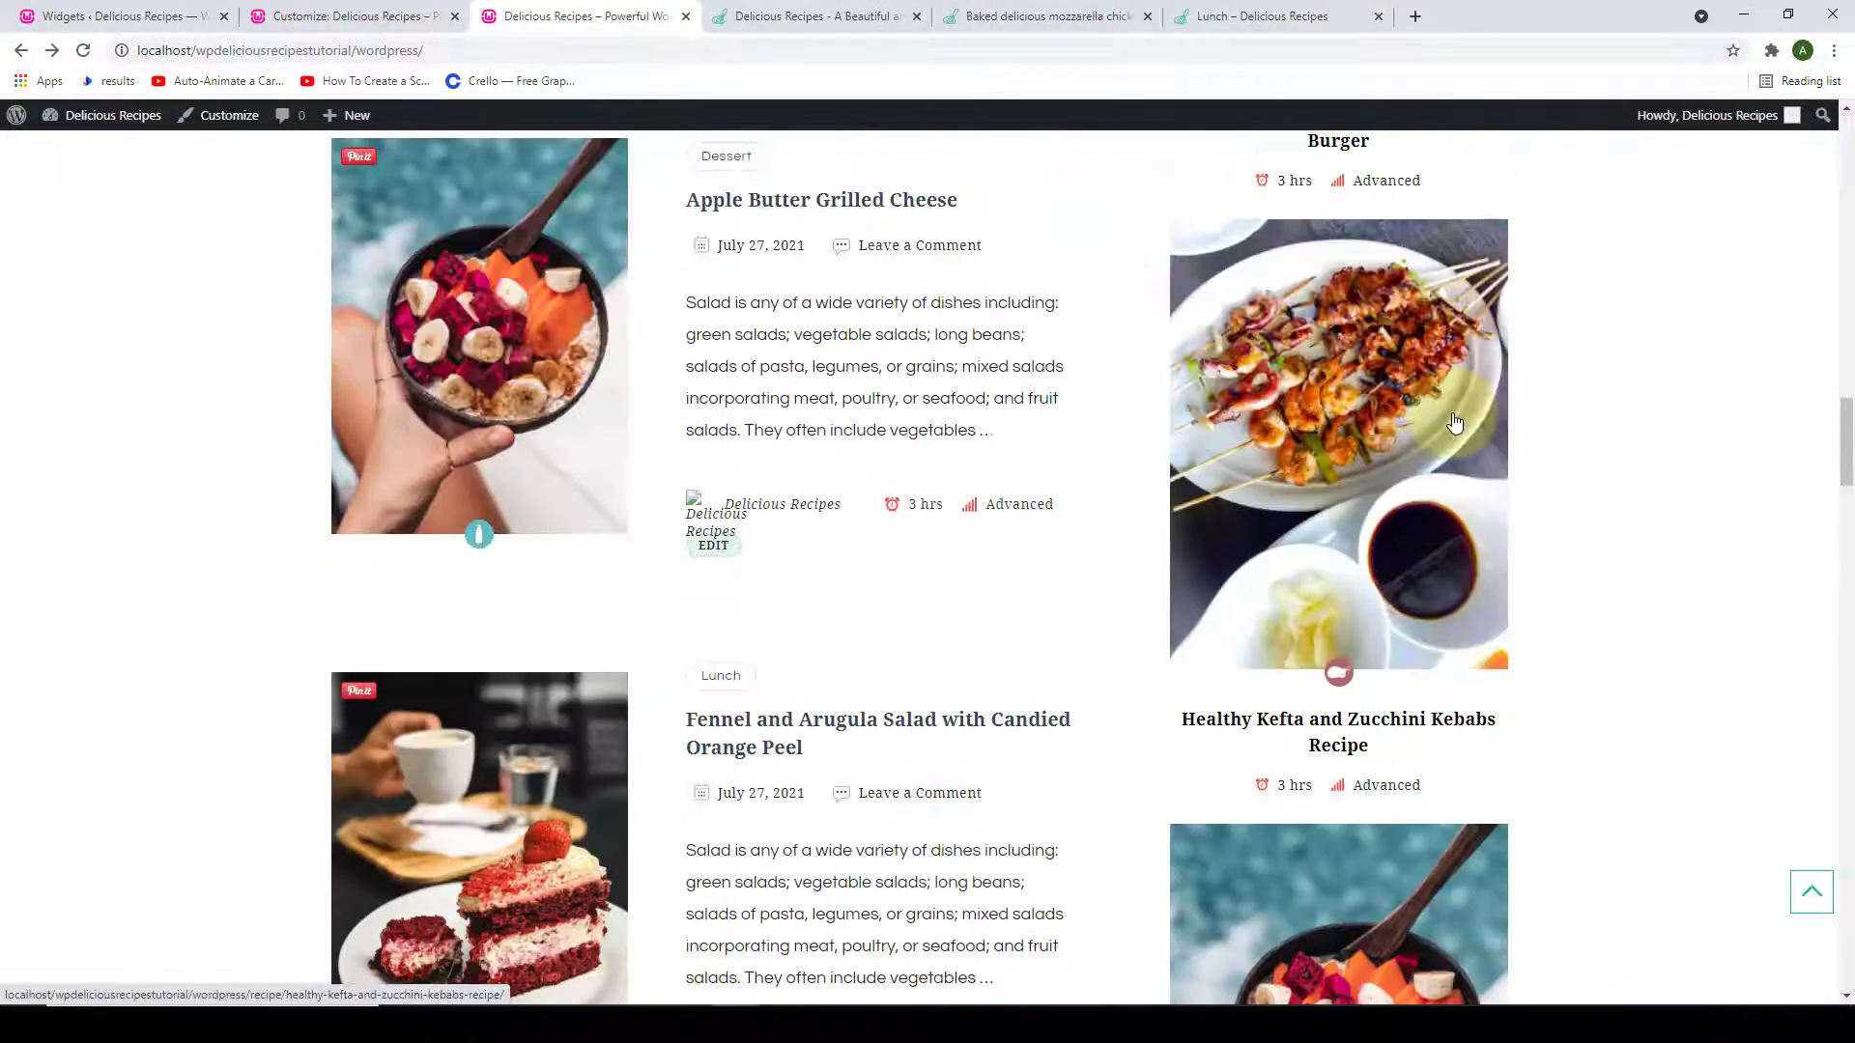
scroll(1456, 414, "up", 8)
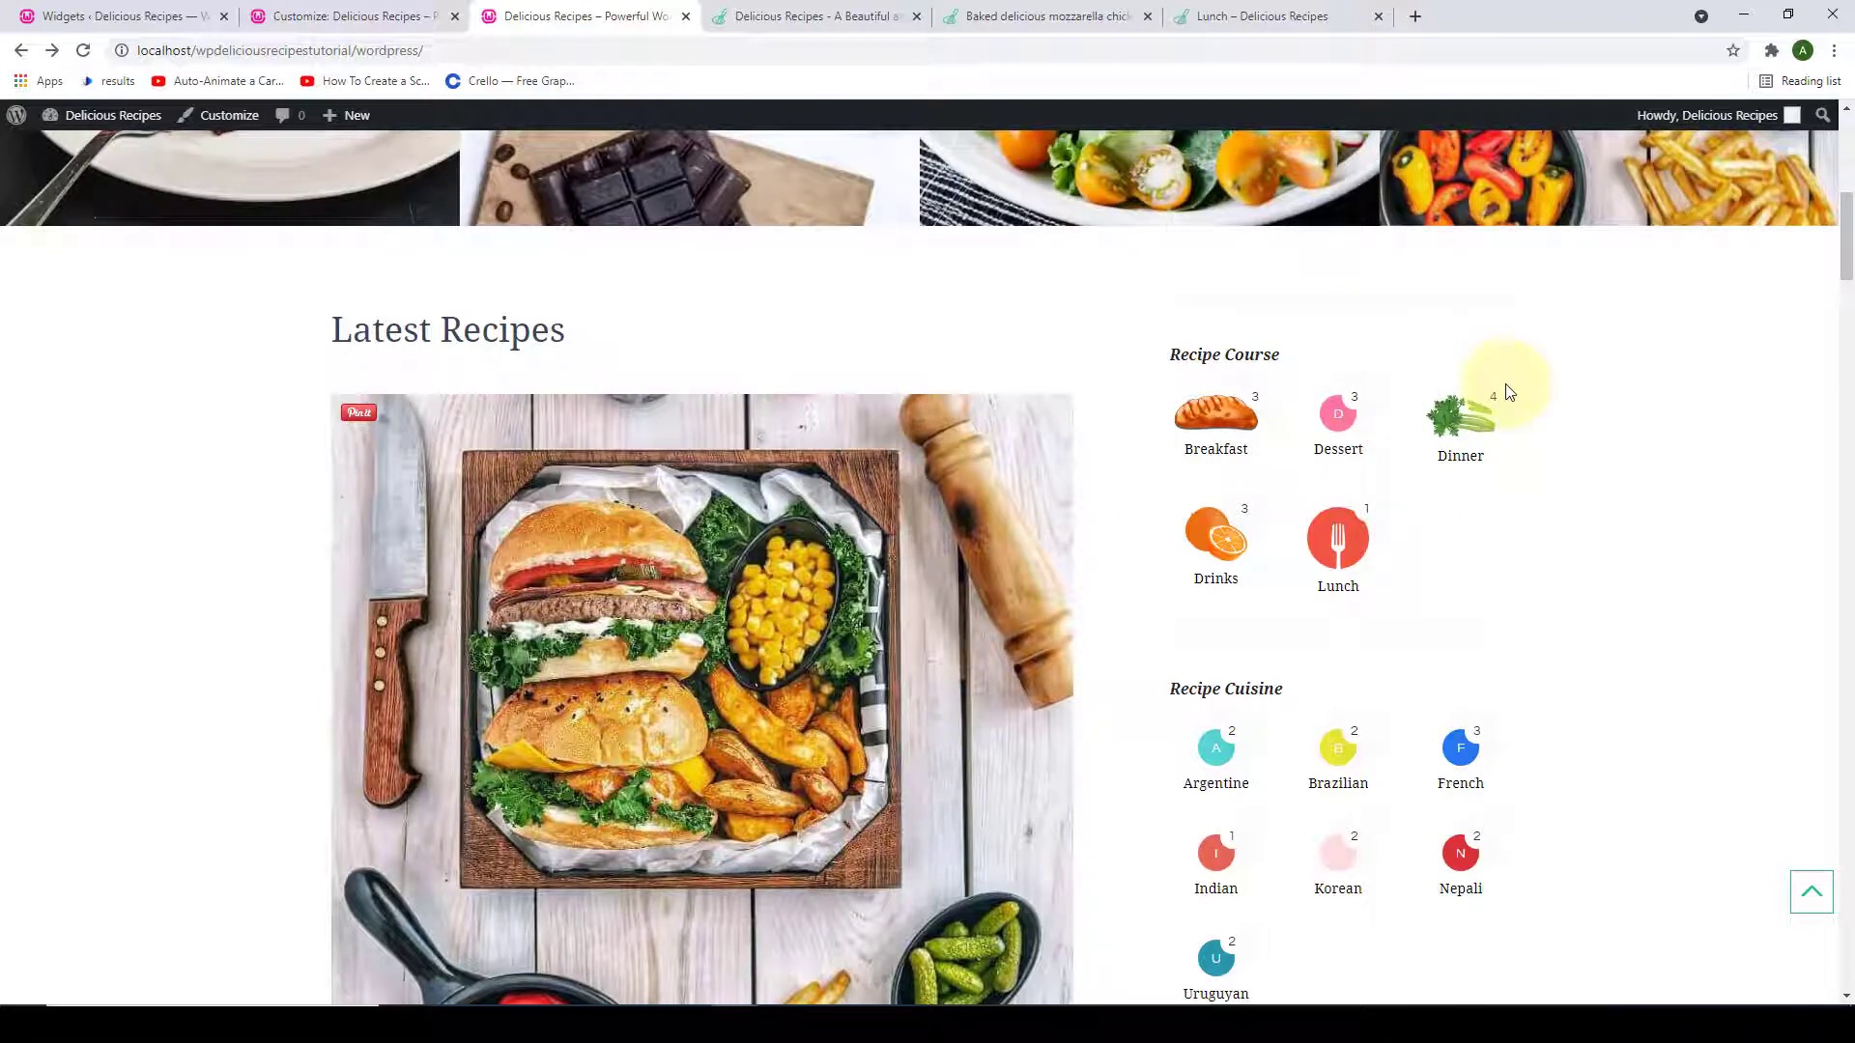
scroll(1689, 401, "down", 5)
scroll(1686, 396, "down", 9)
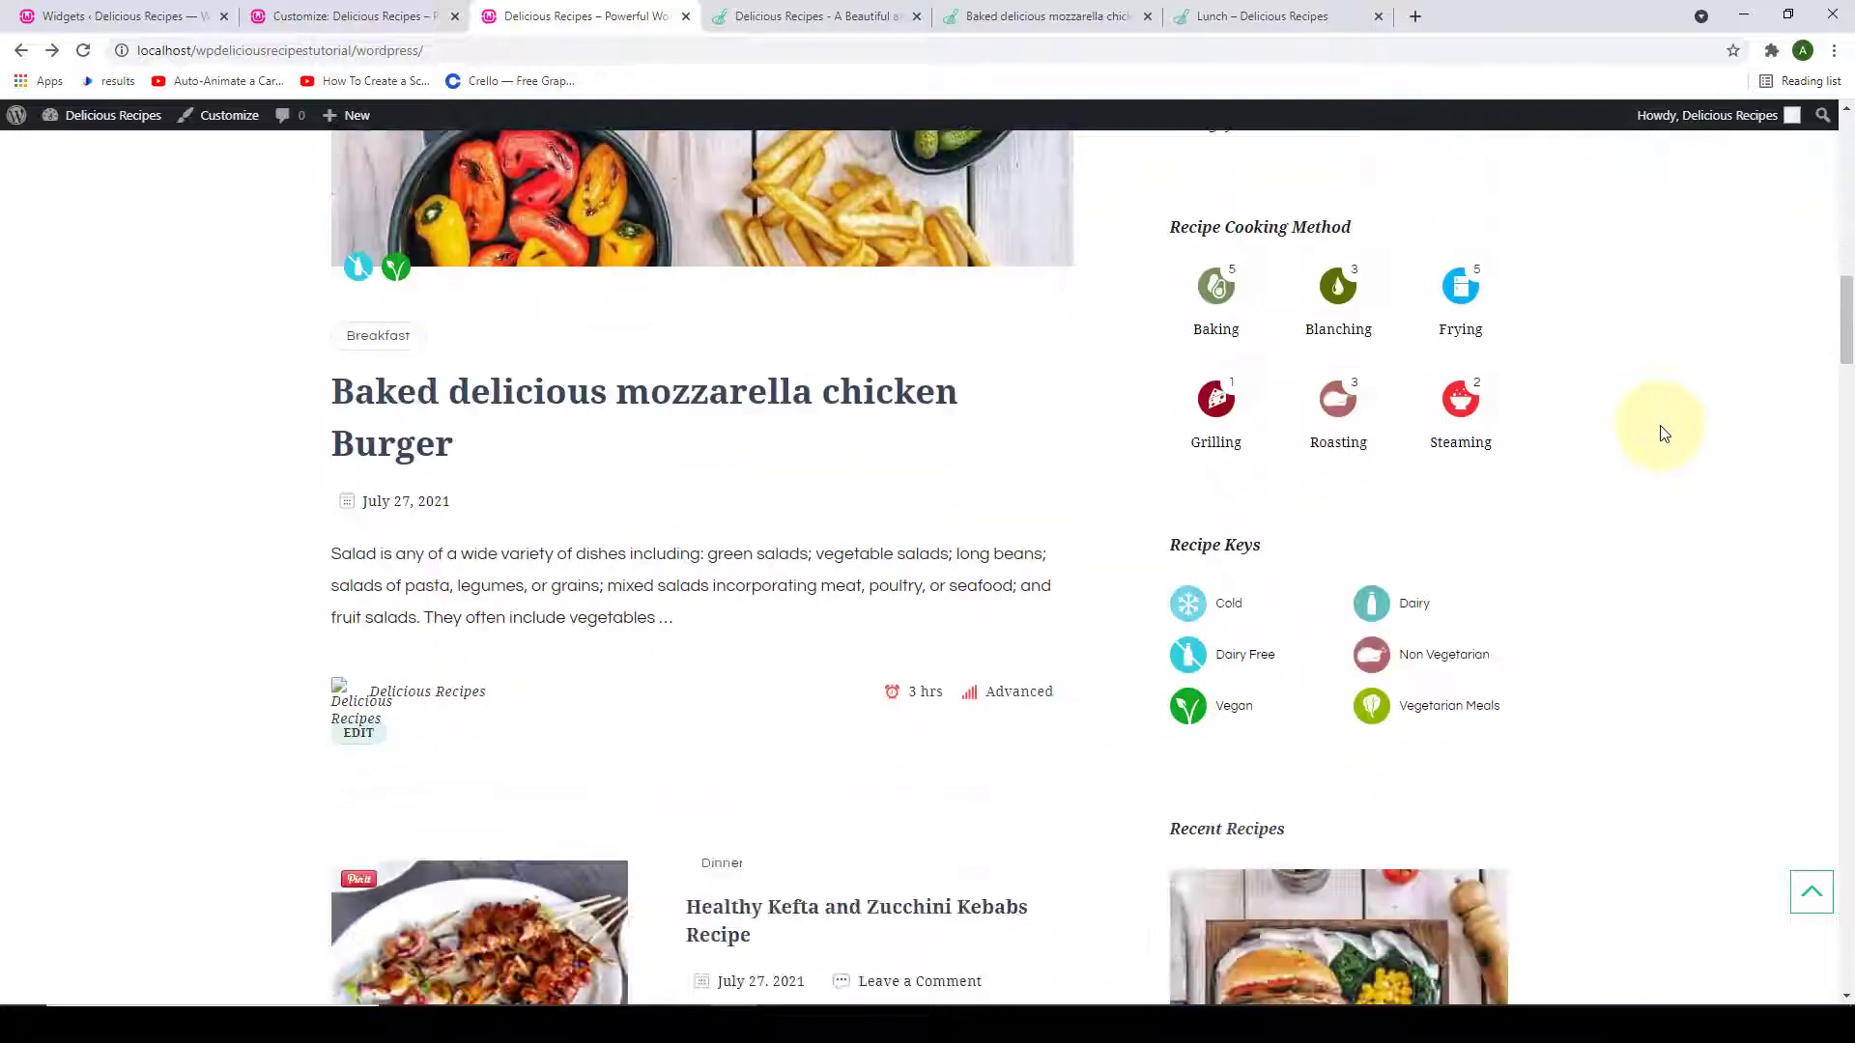
scroll(1654, 467, "down", 10)
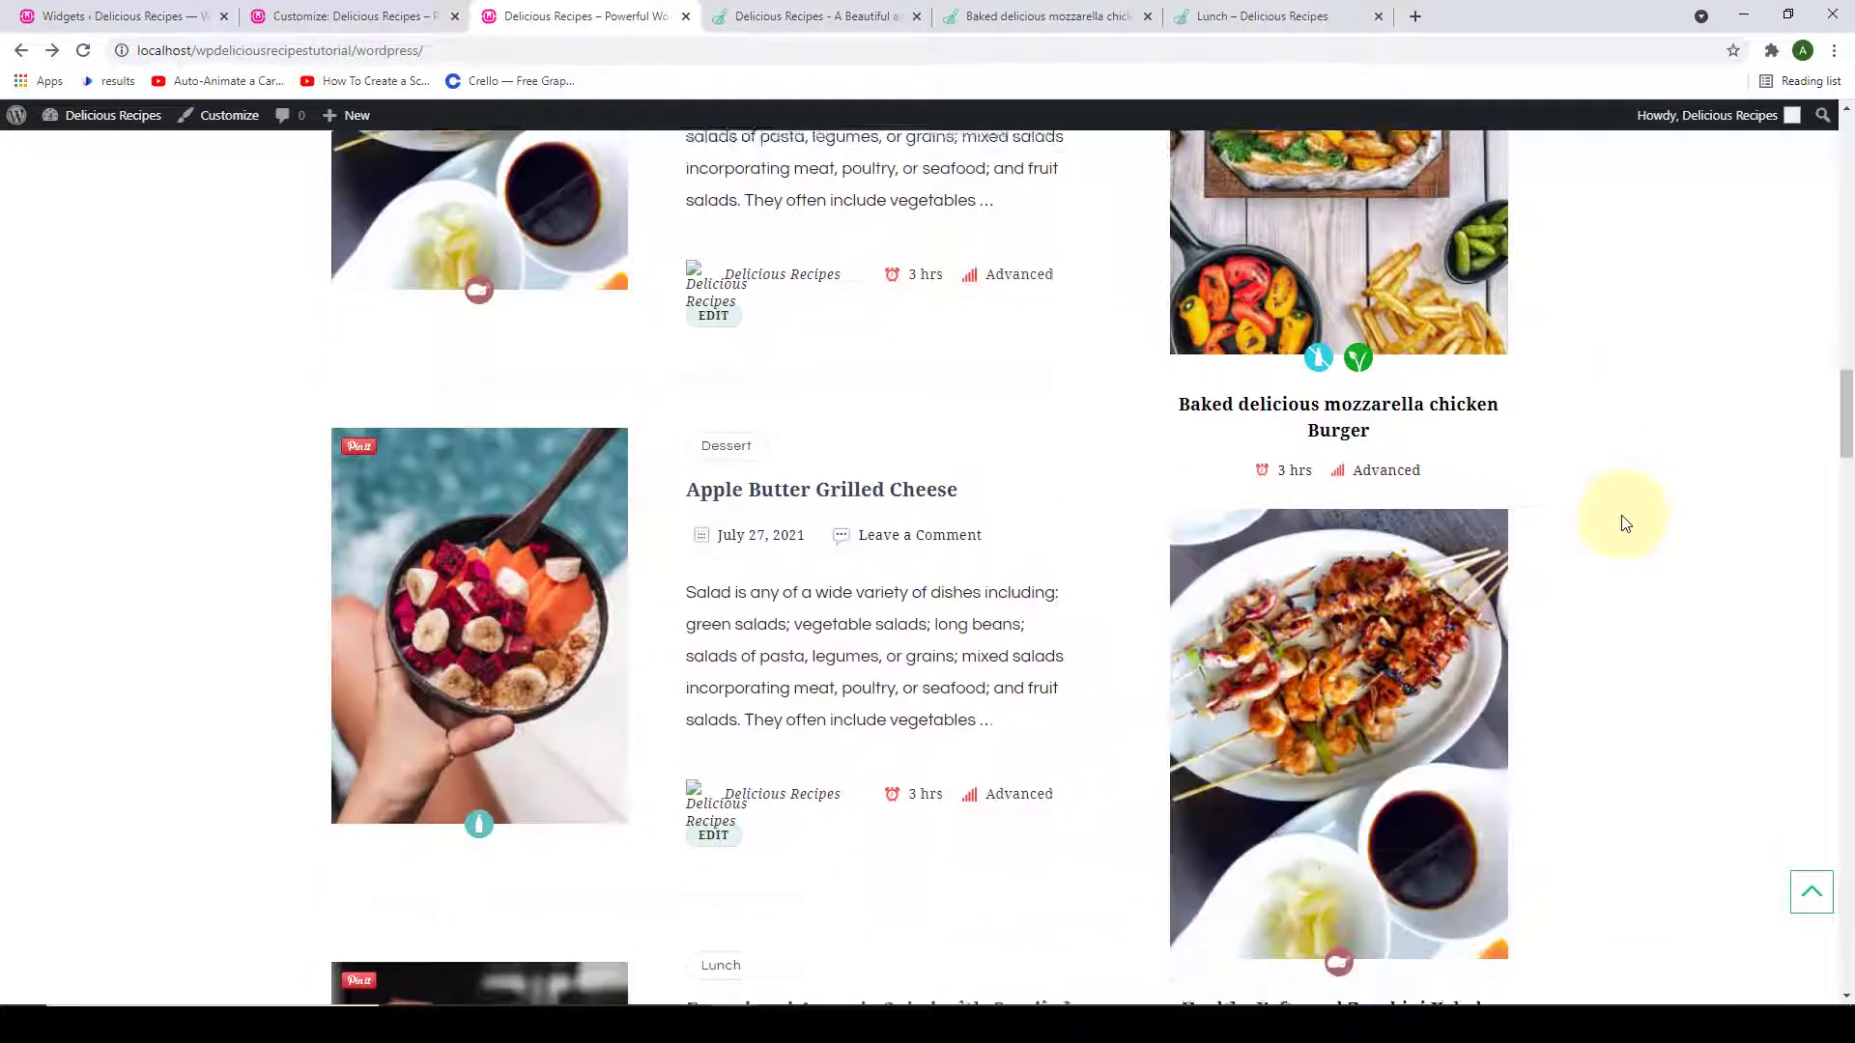
scroll(1617, 541, "down", 10)
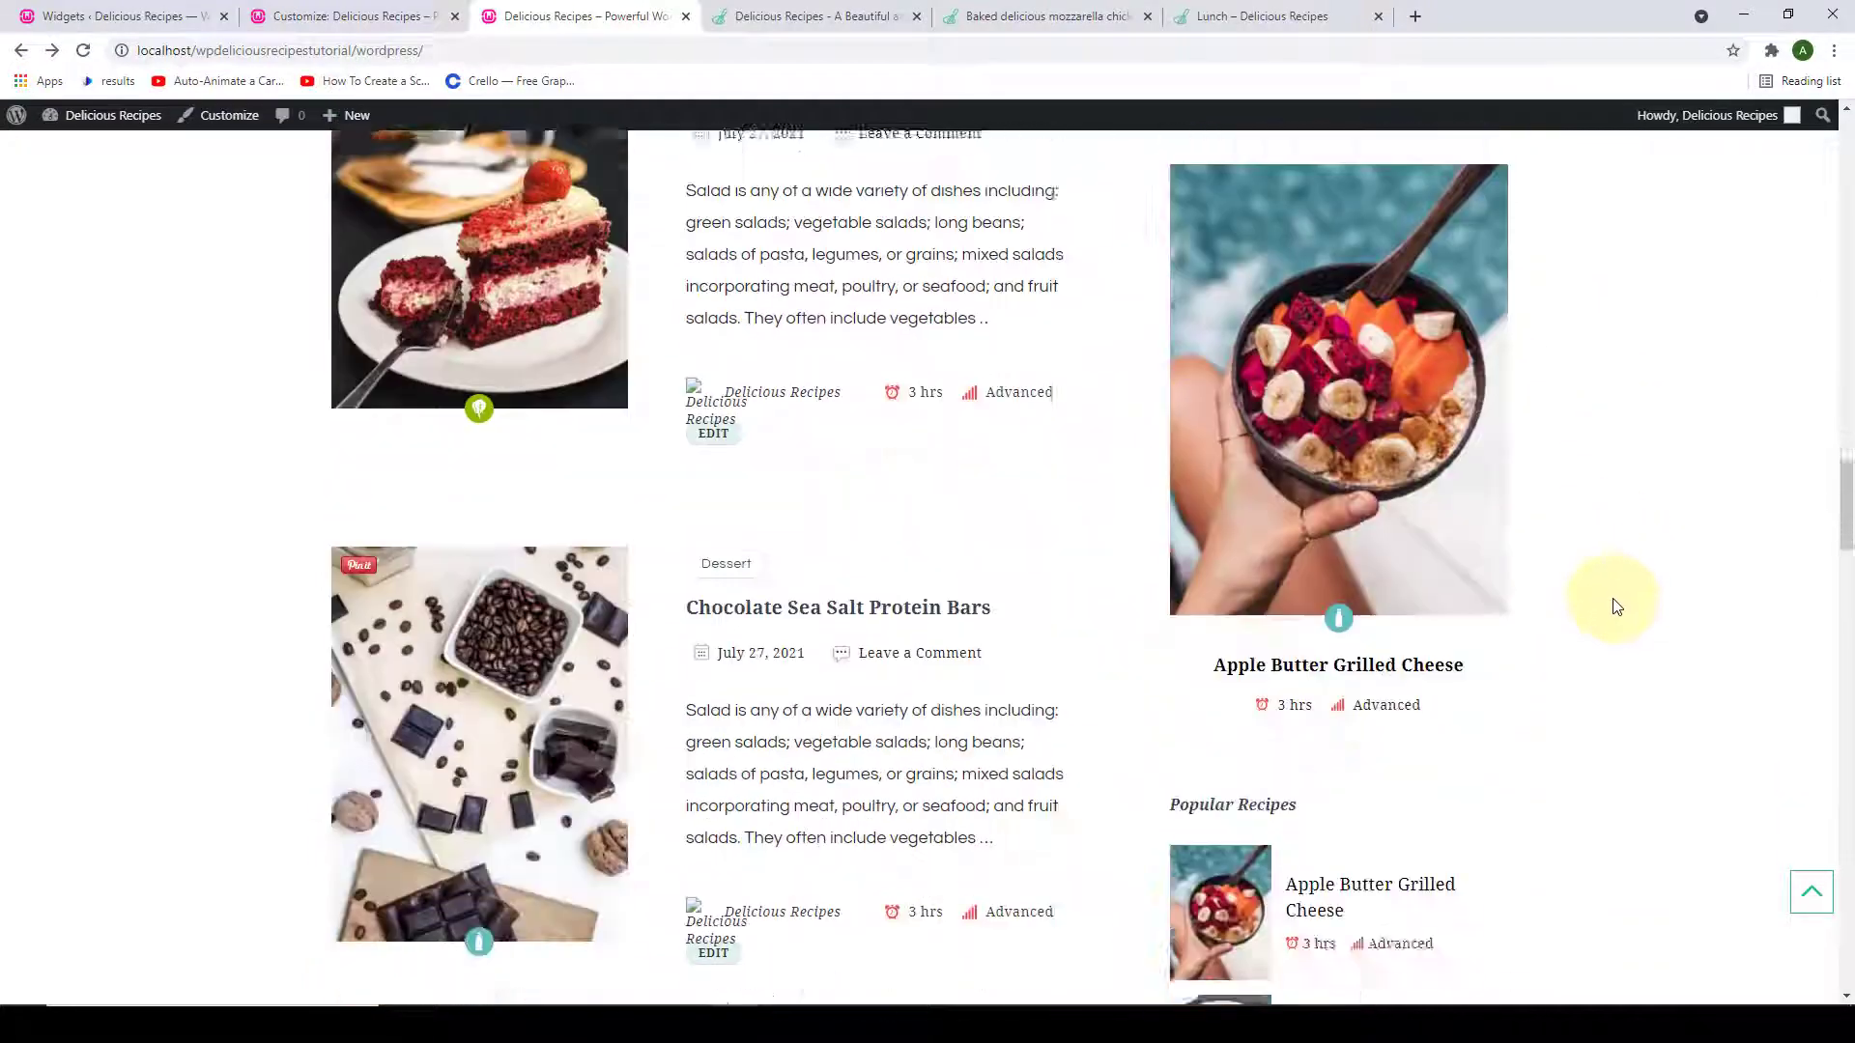
scroll(1604, 628, "down", 13)
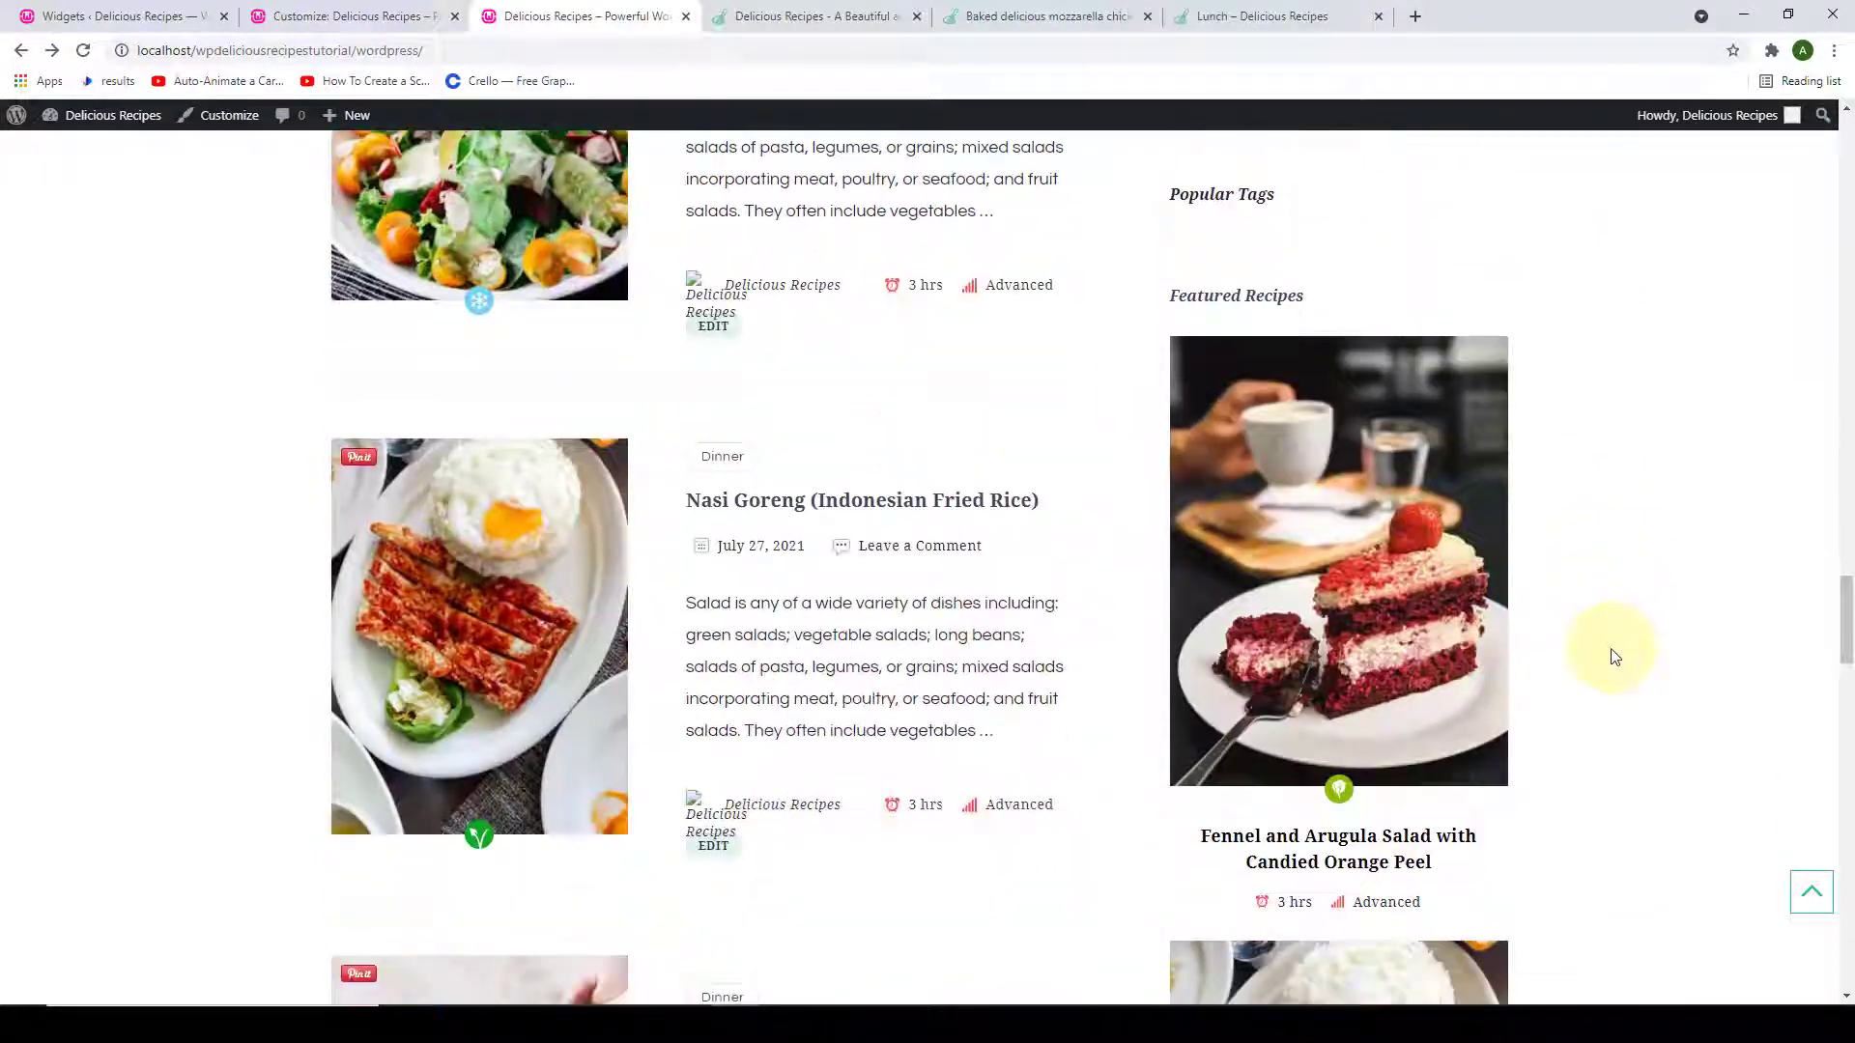
scroll(1572, 607, "down", 11)
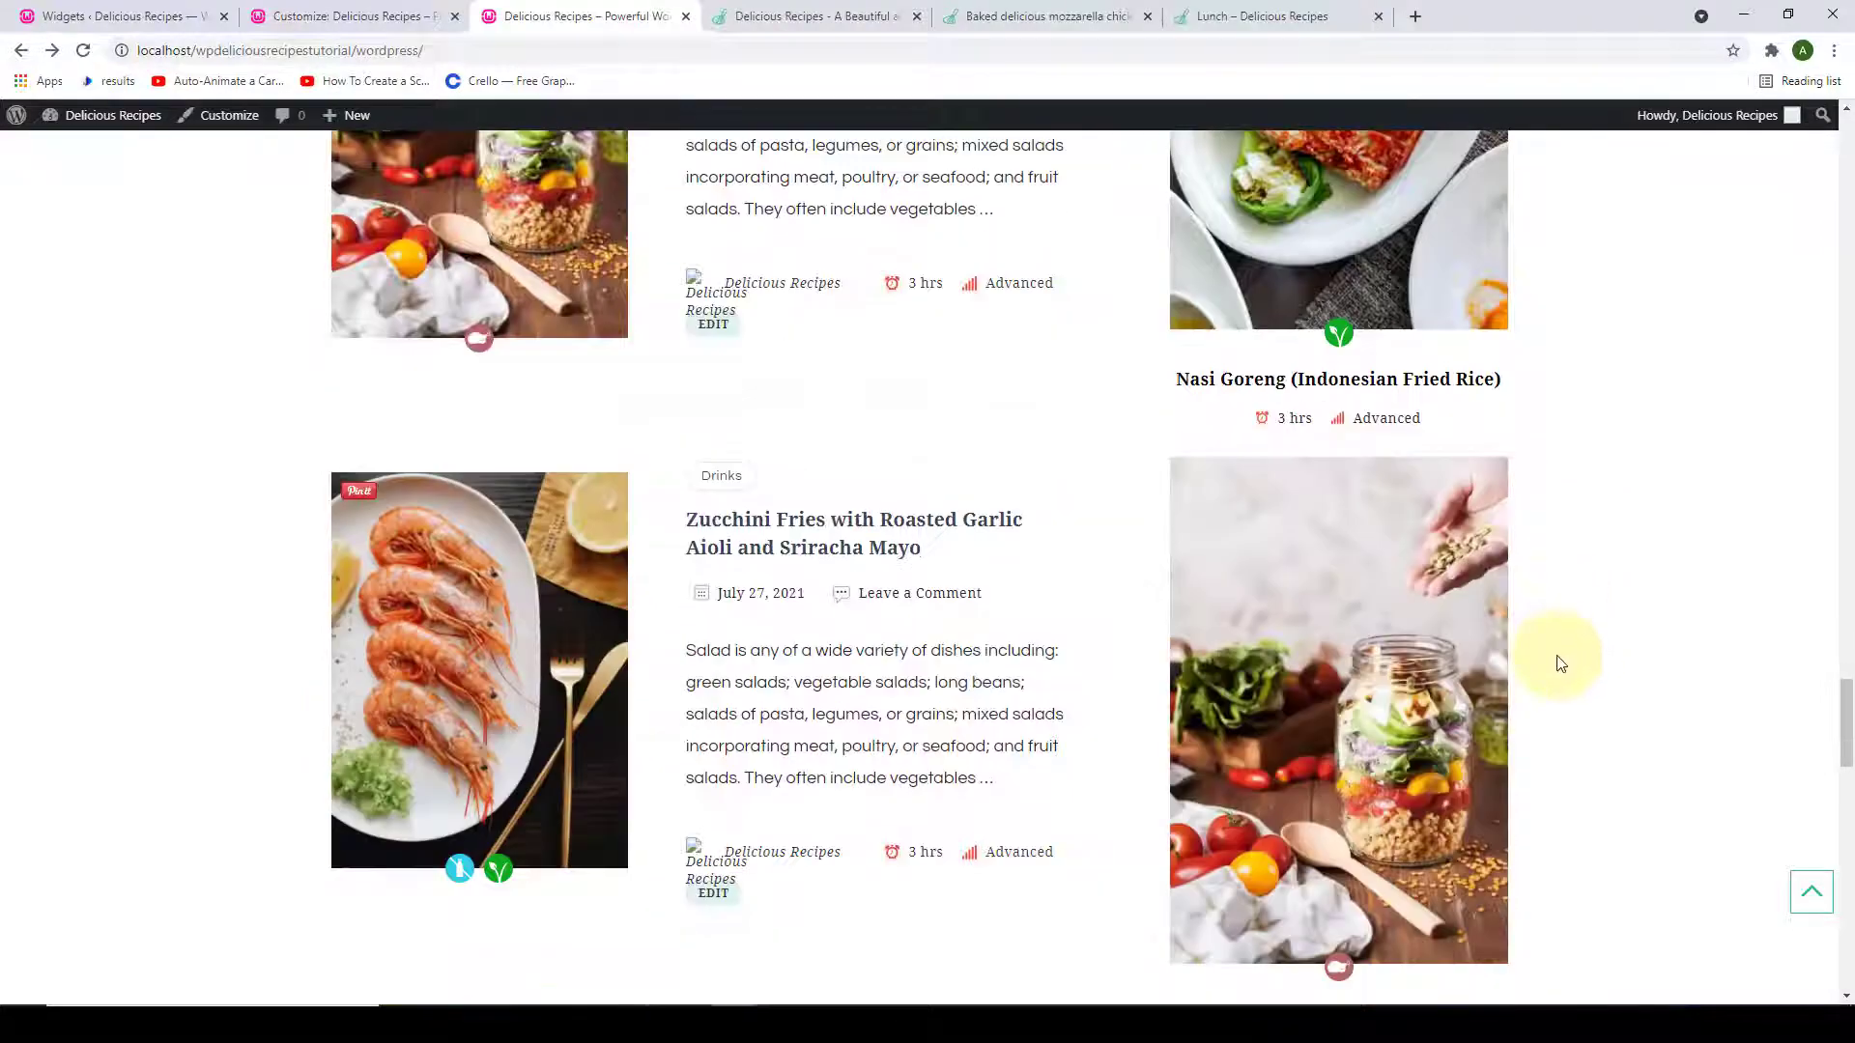
scroll(1557, 679, "down", 17)
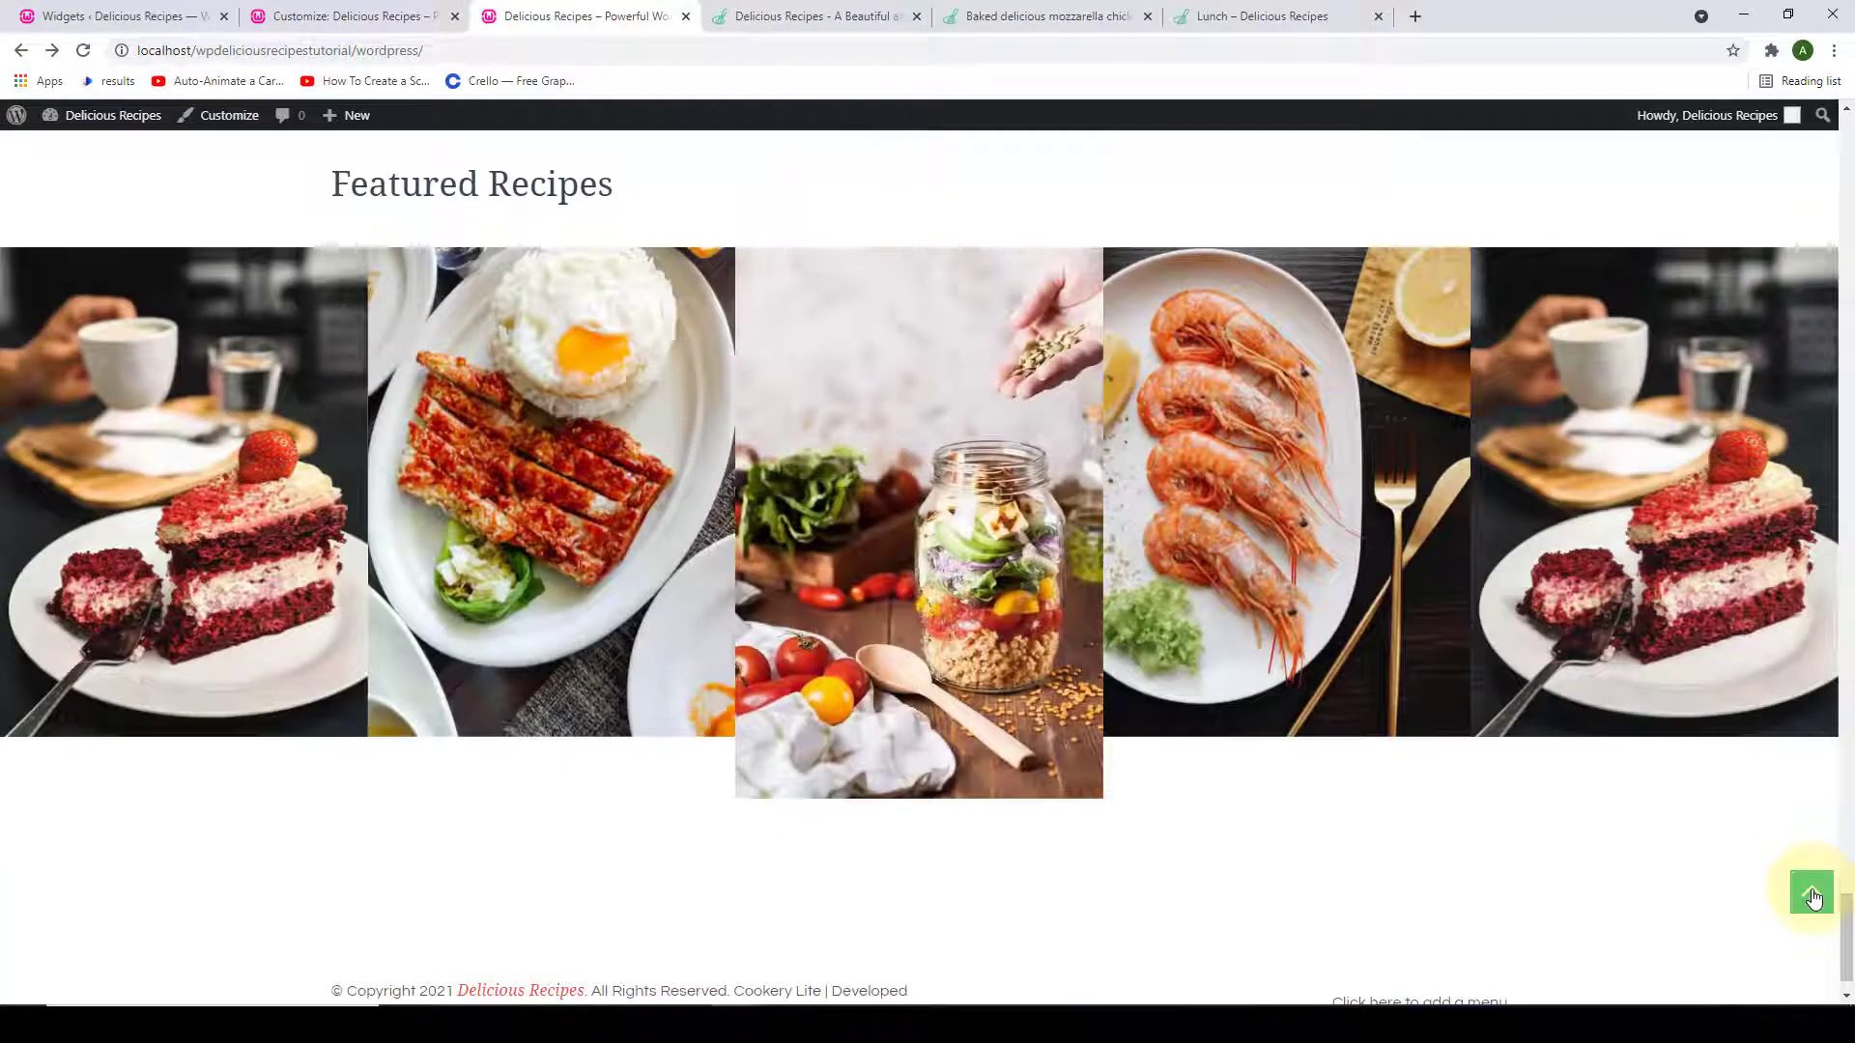
left_click(1812, 897)
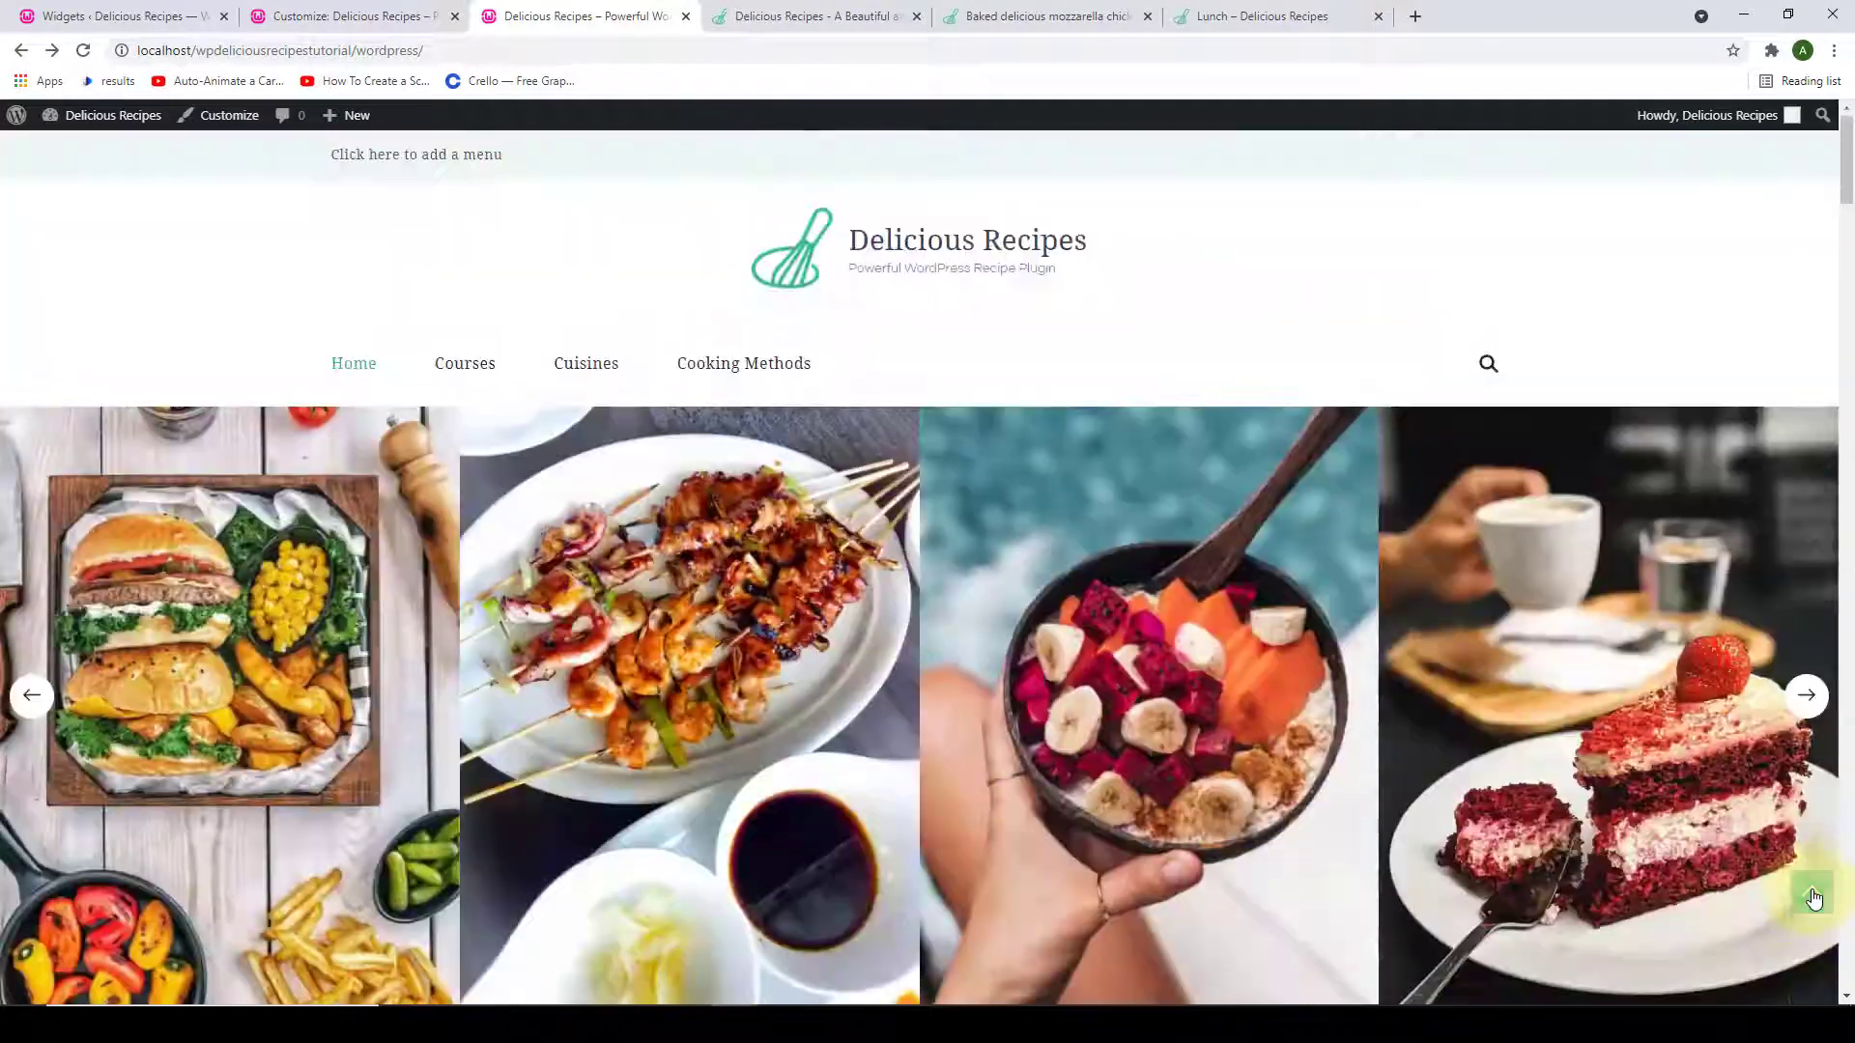
Collapse the Delicious Recipes Sidebar and Sidebar areas on the admin's widgets page and open the Dashboard.
left_click(178, 8)
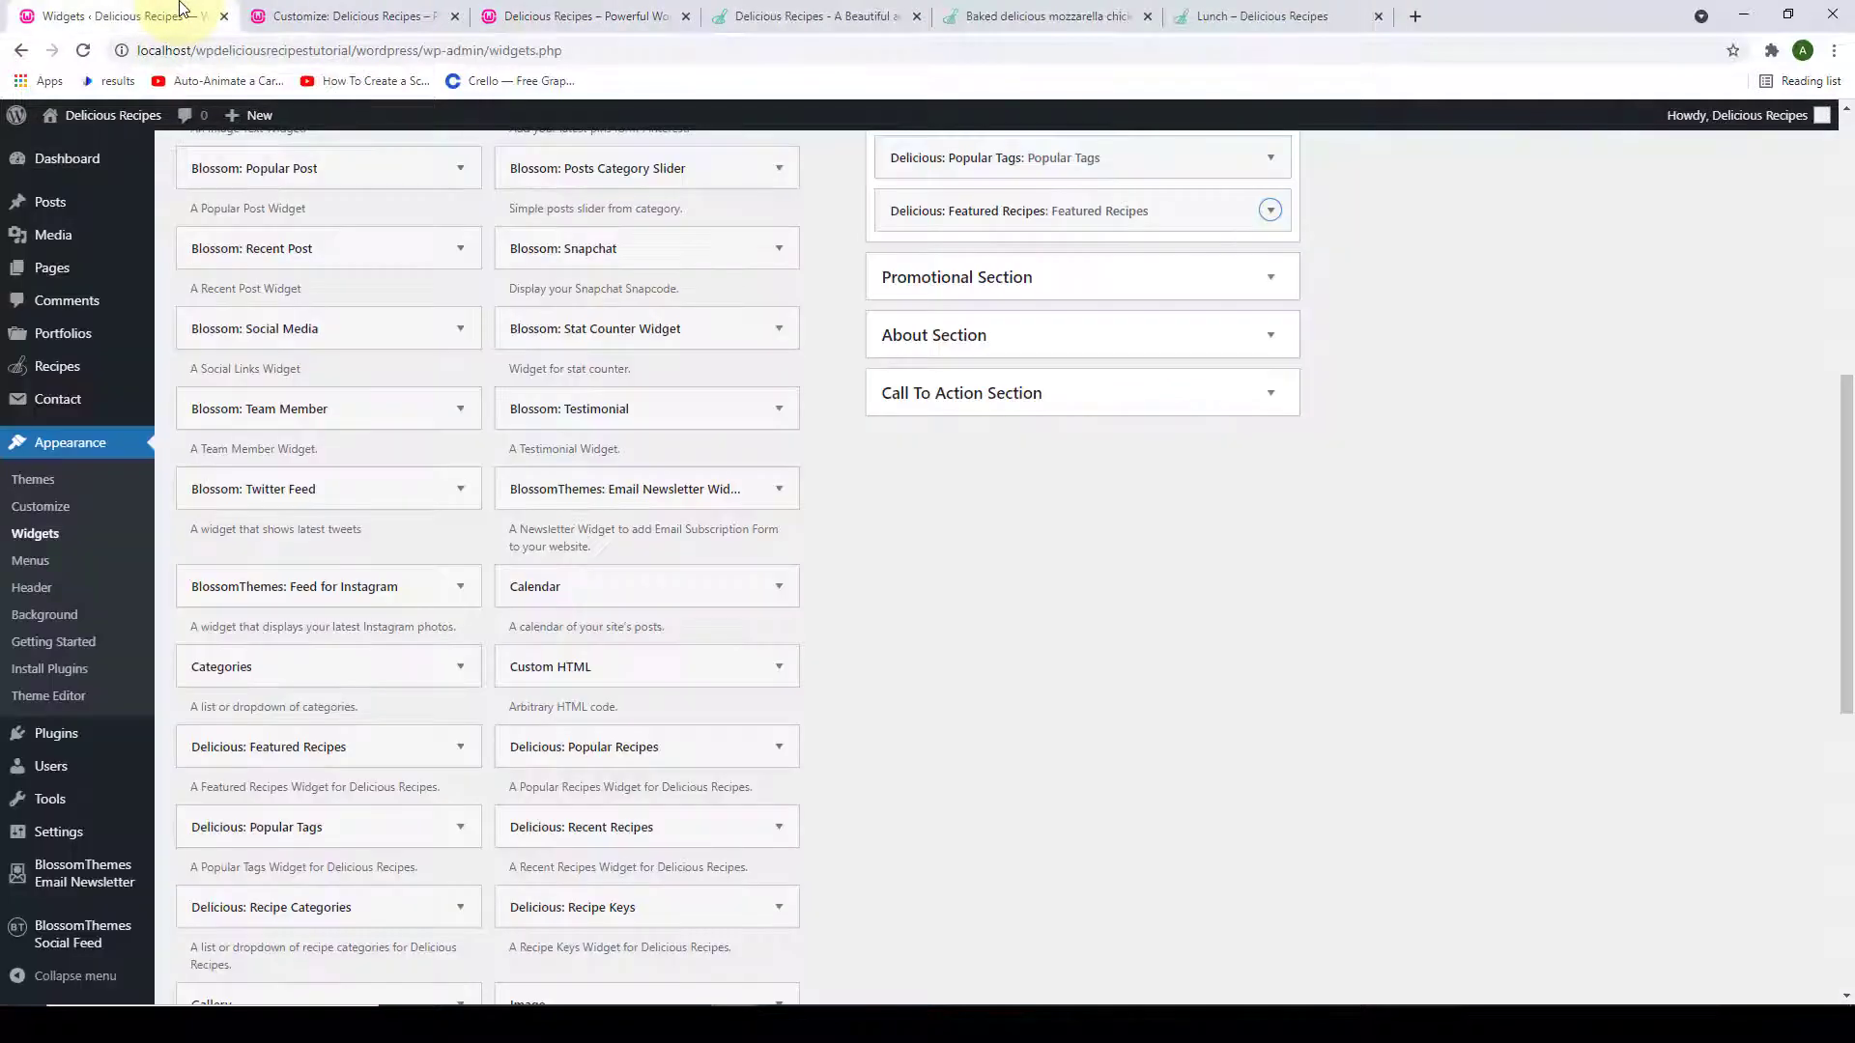
scroll(1051, 385, "down", 2)
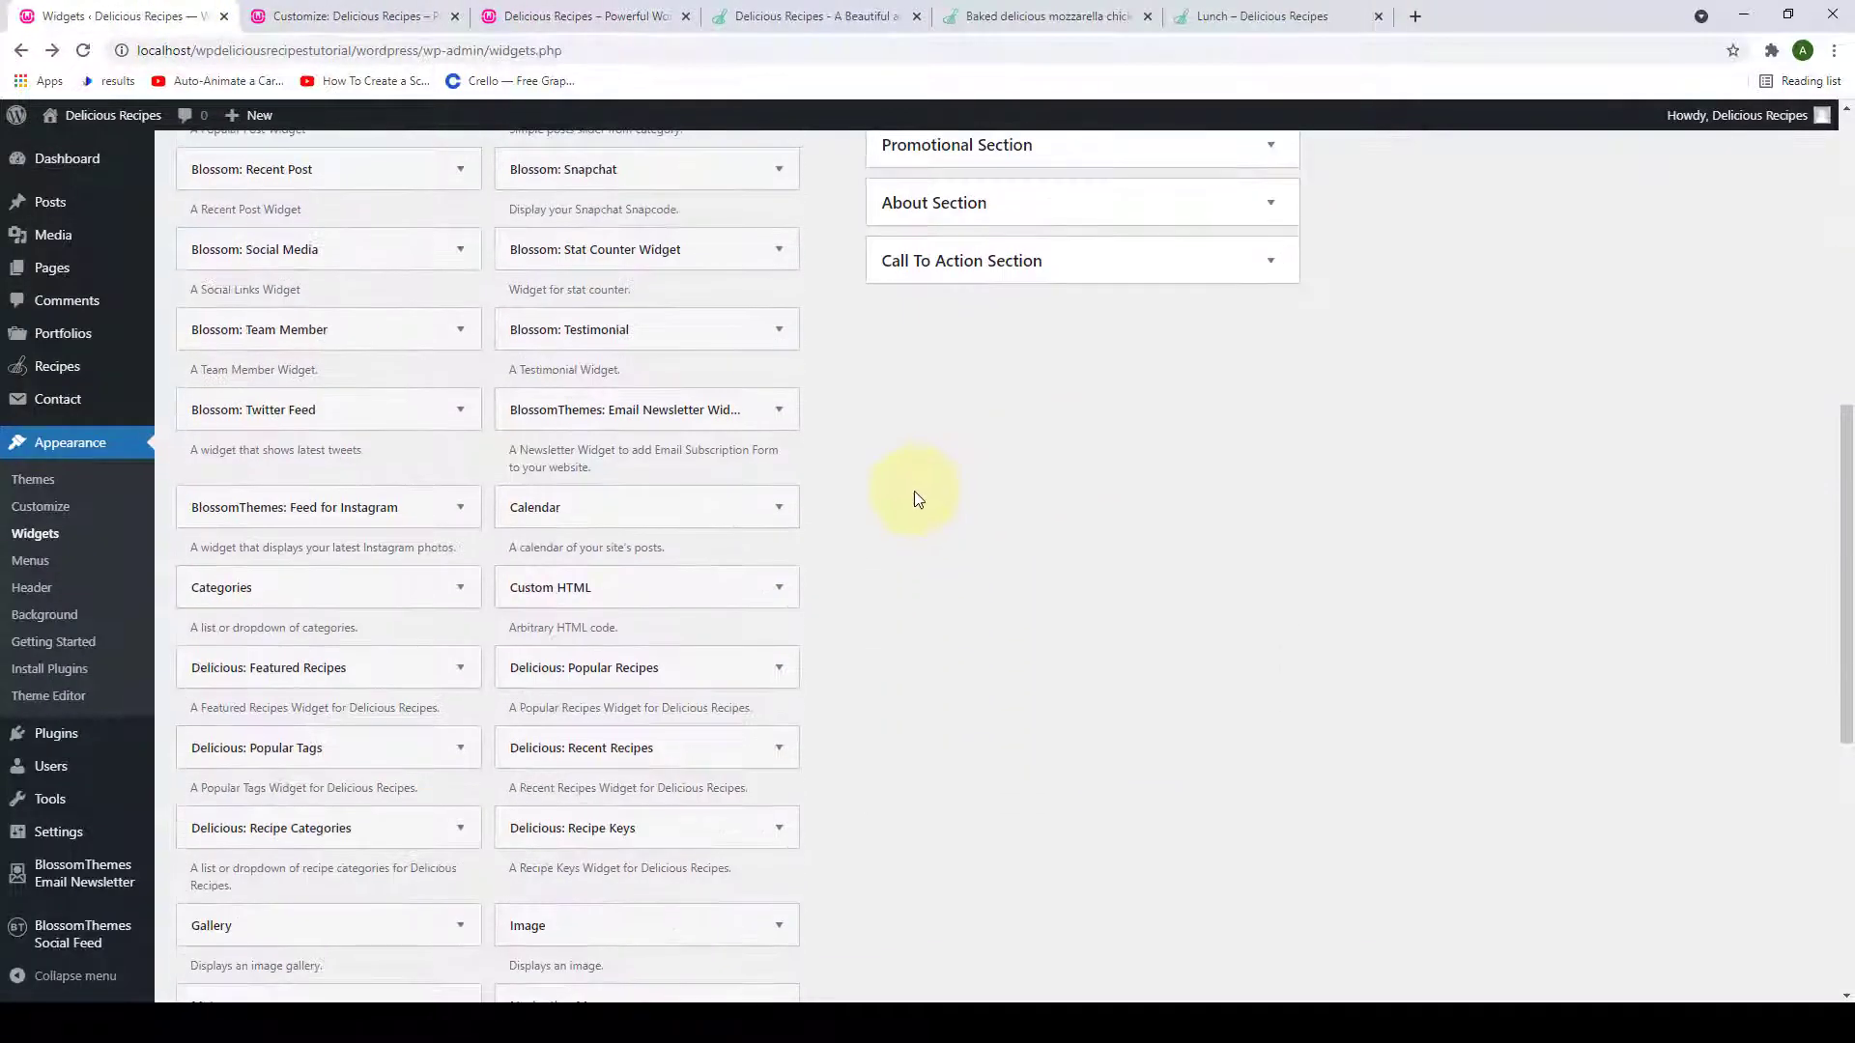
scroll(914, 492, "down", 3)
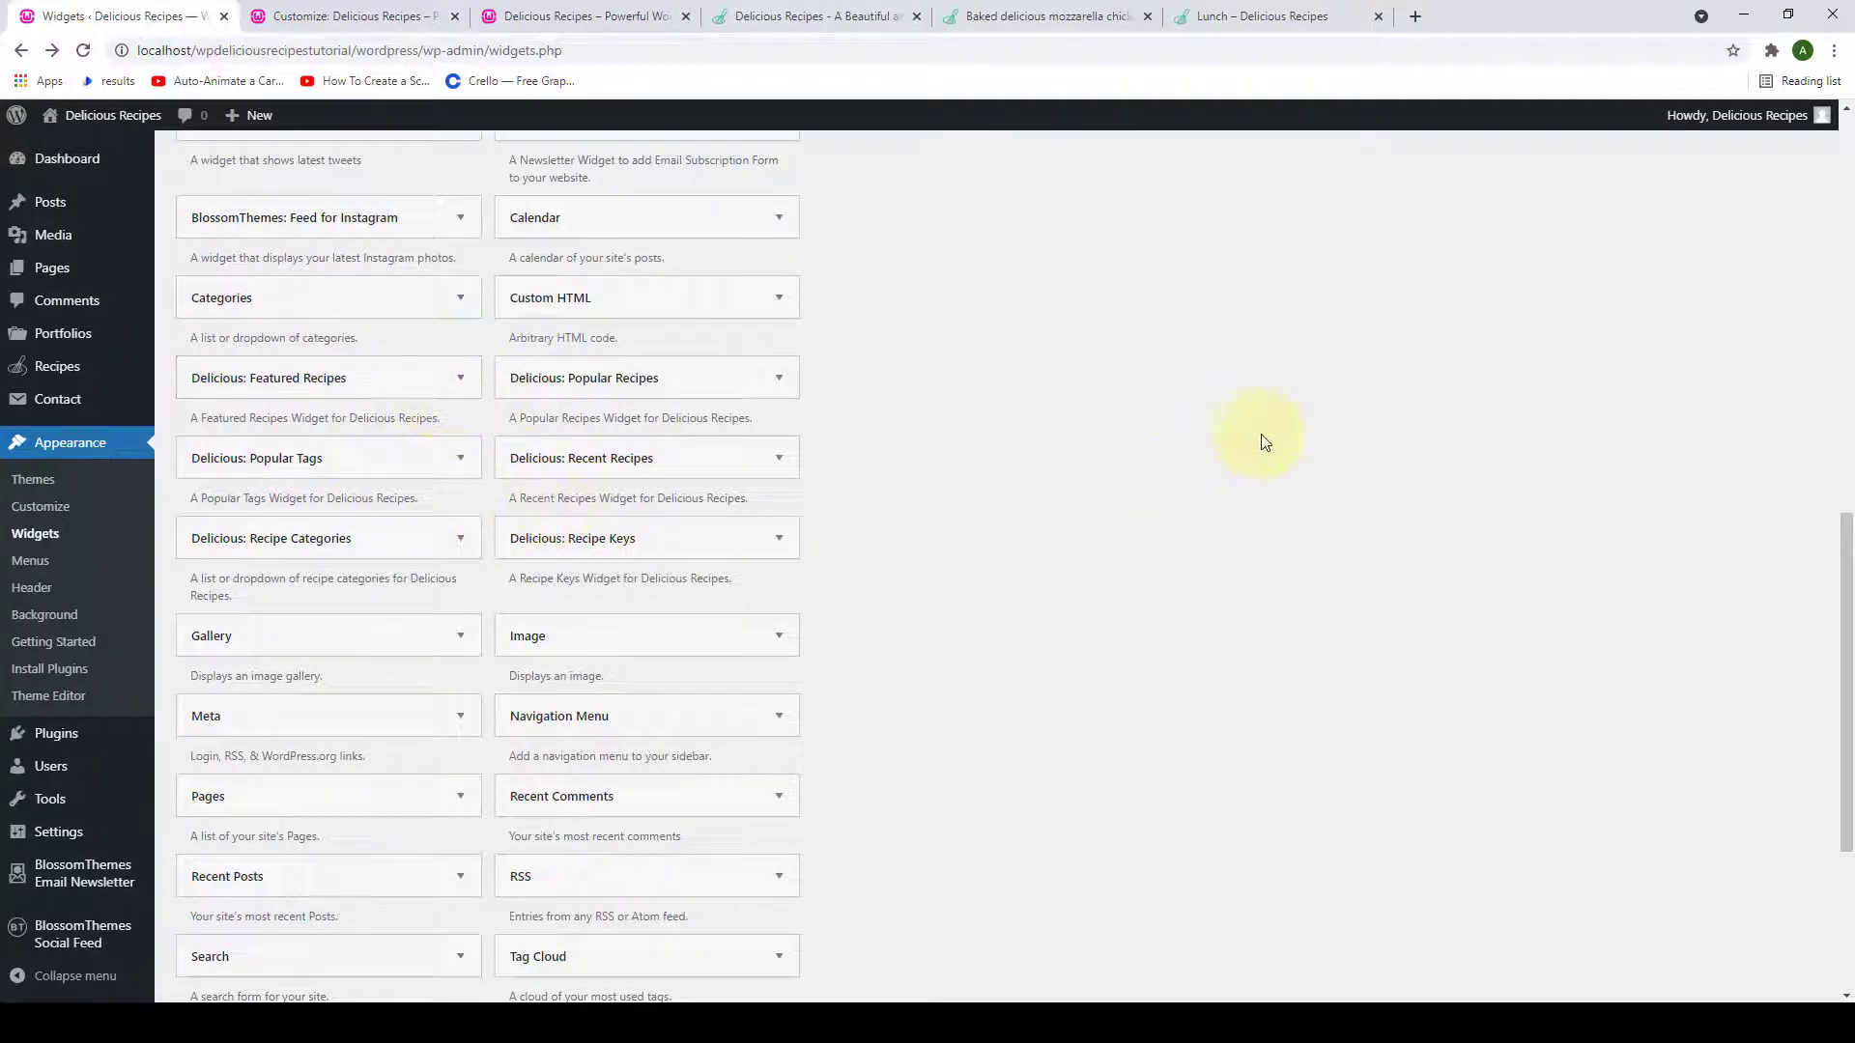
scroll(1264, 442, "up", 10)
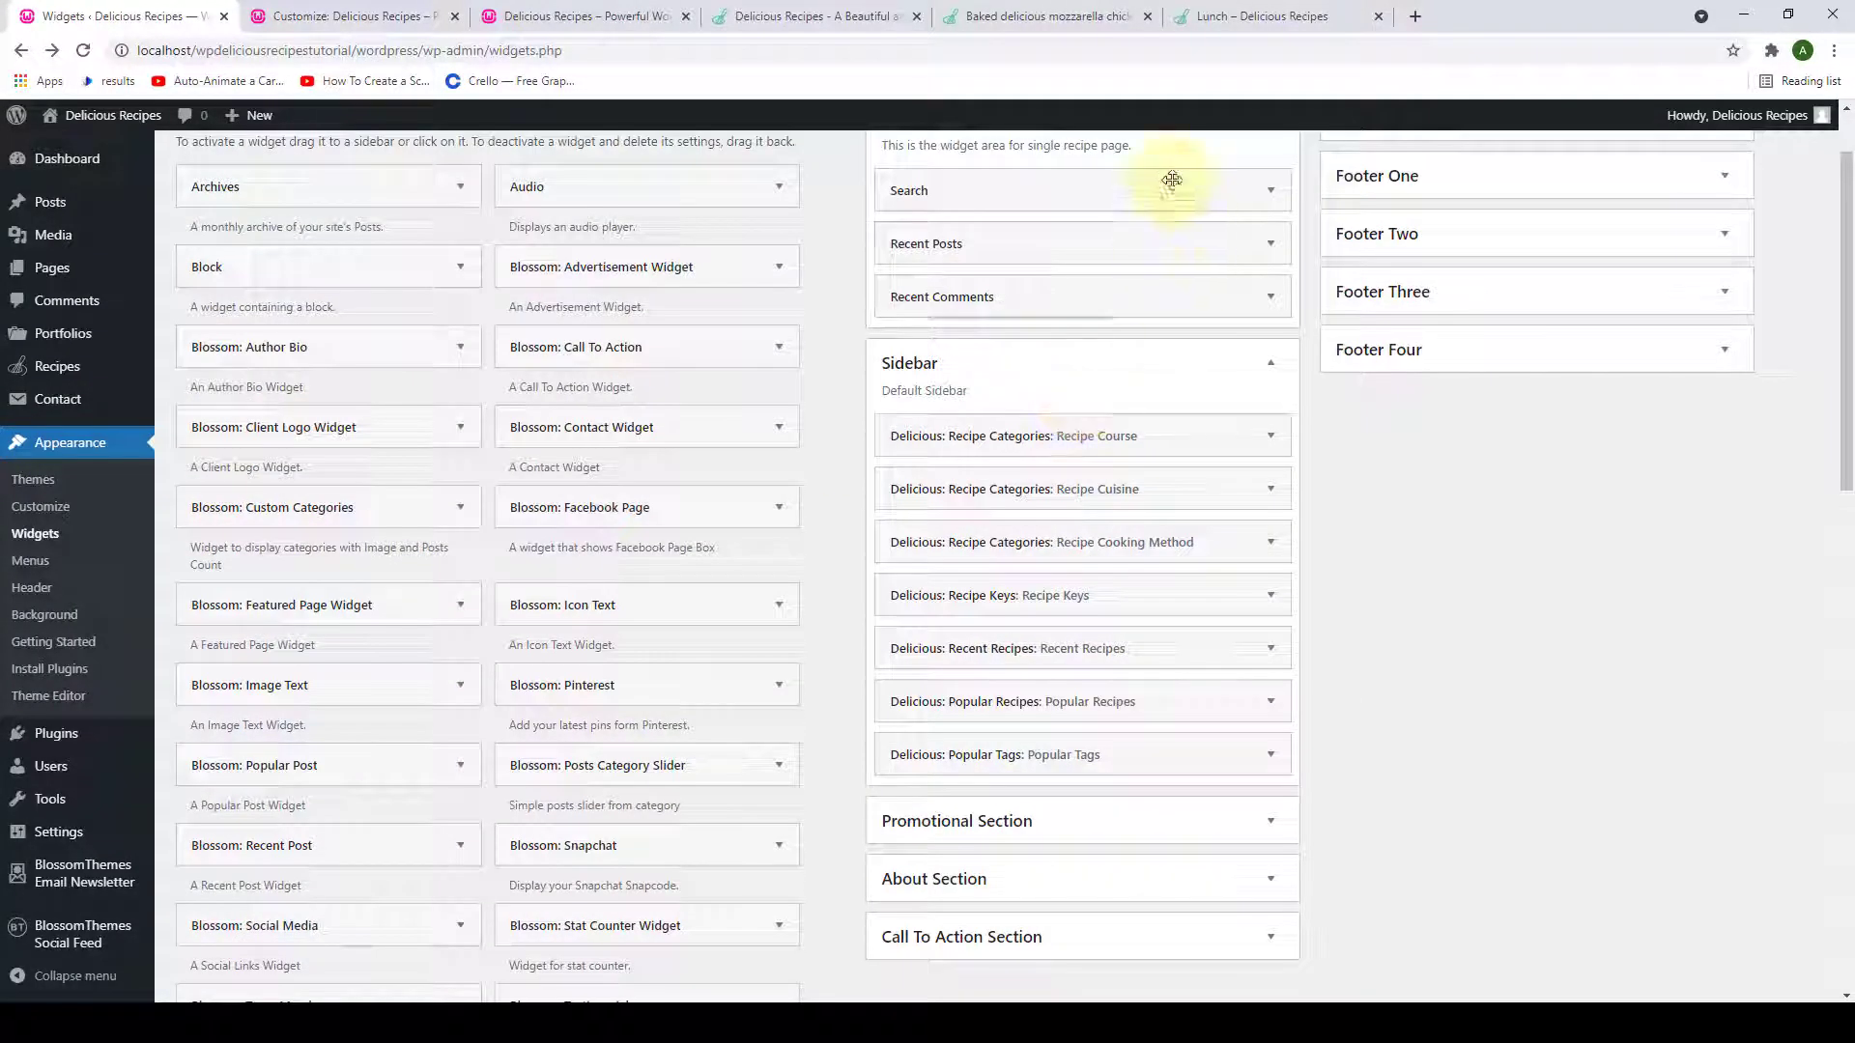
scroll(1172, 180, "up", 2)
left_click(1268, 215)
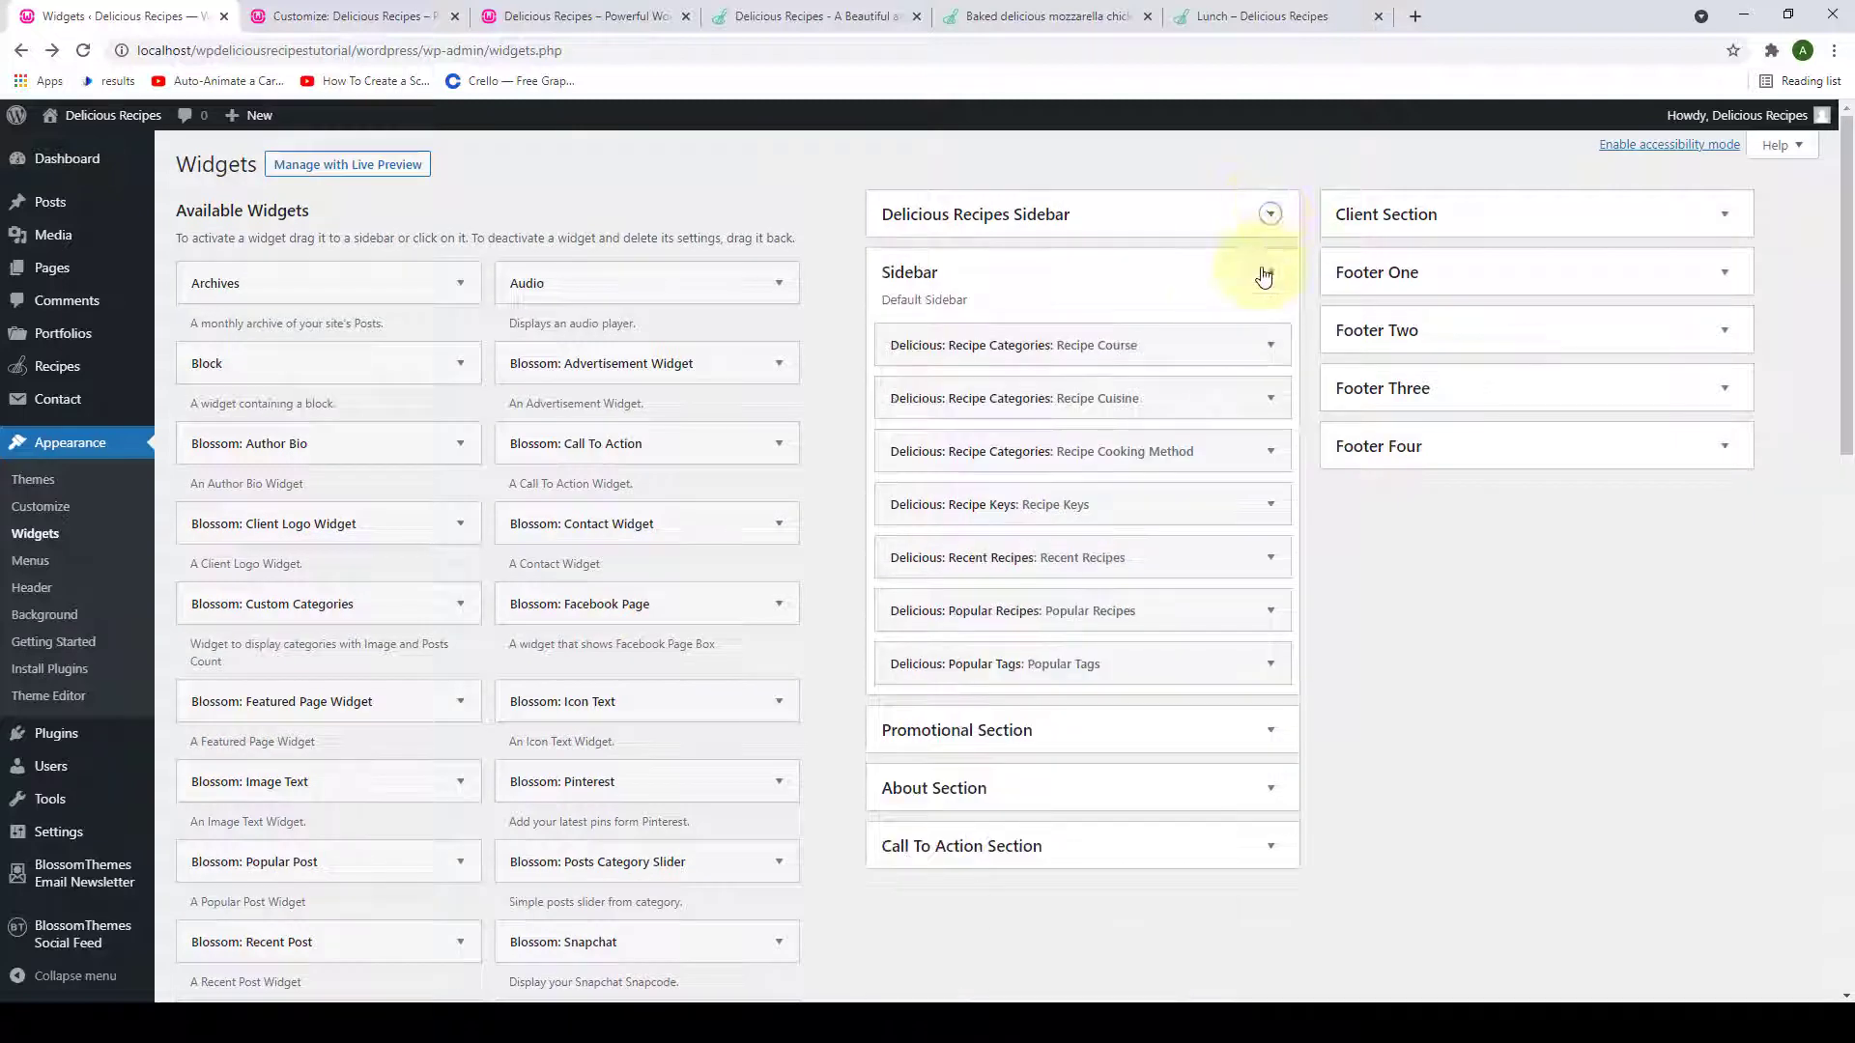
left_click(1268, 273)
left_click(68, 162)
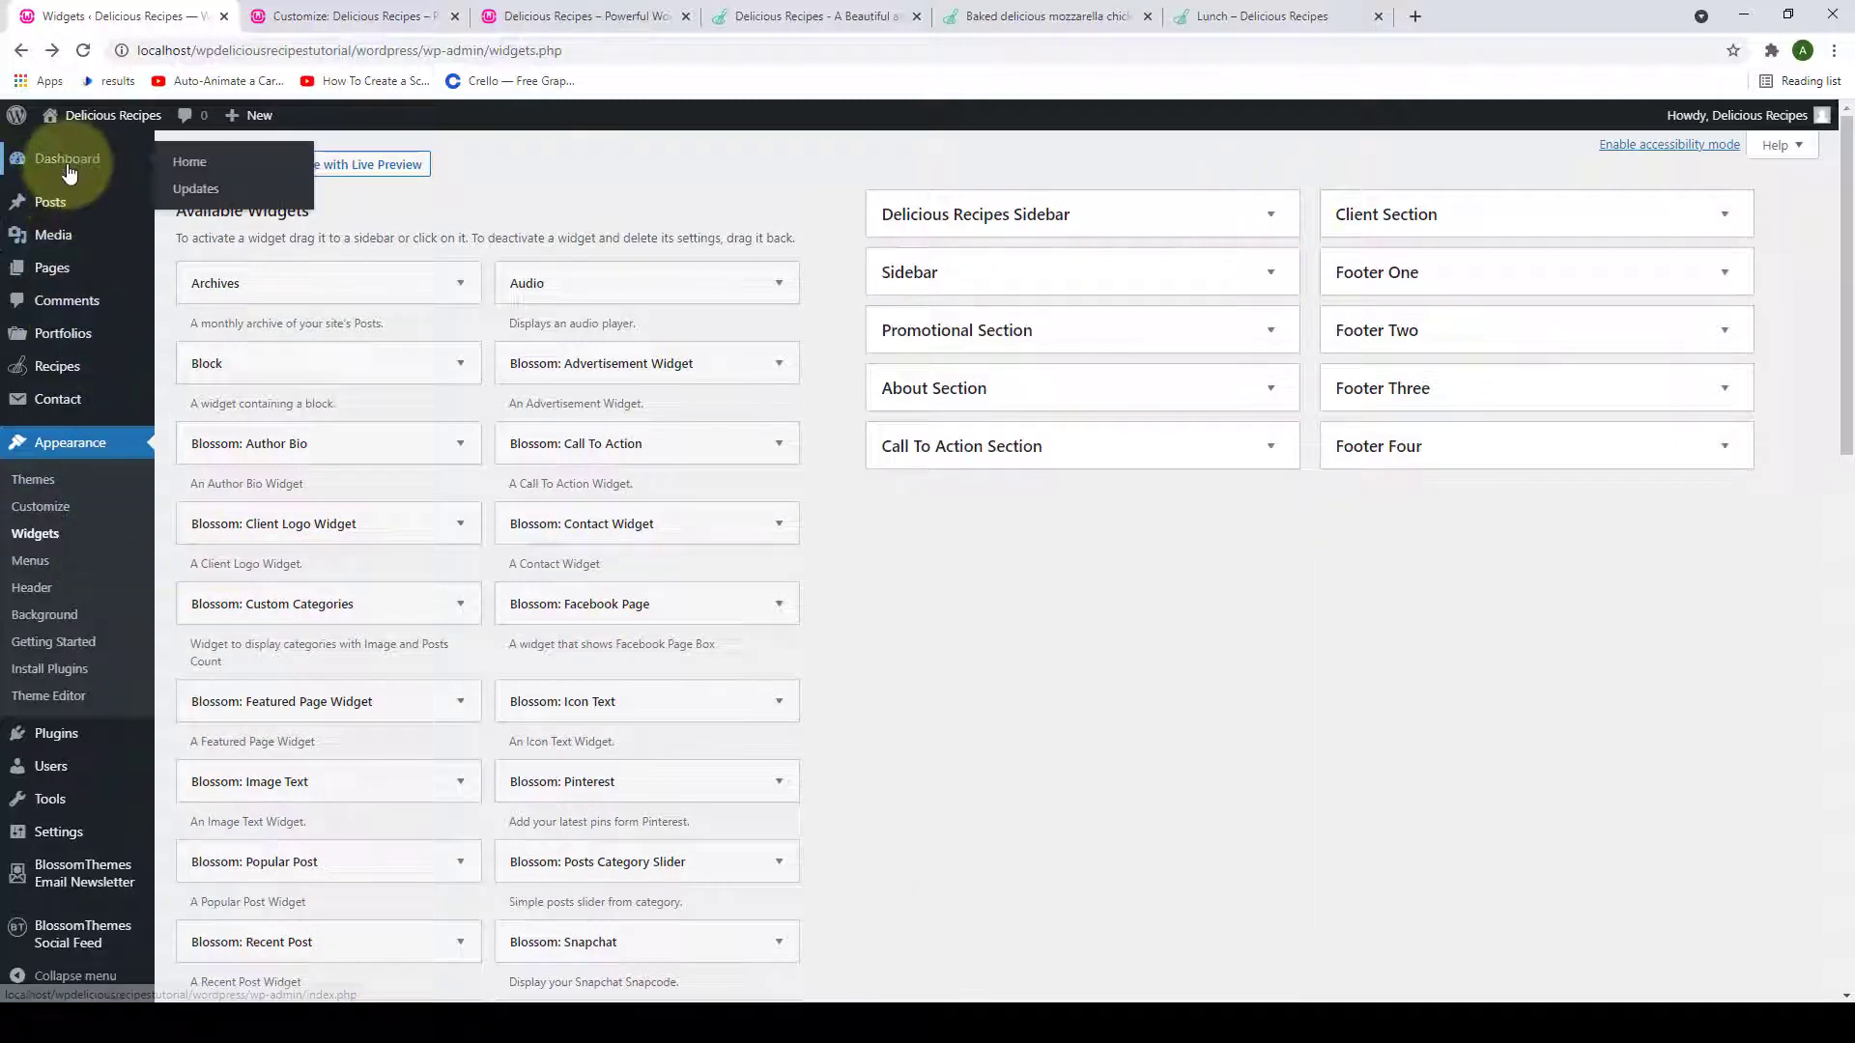